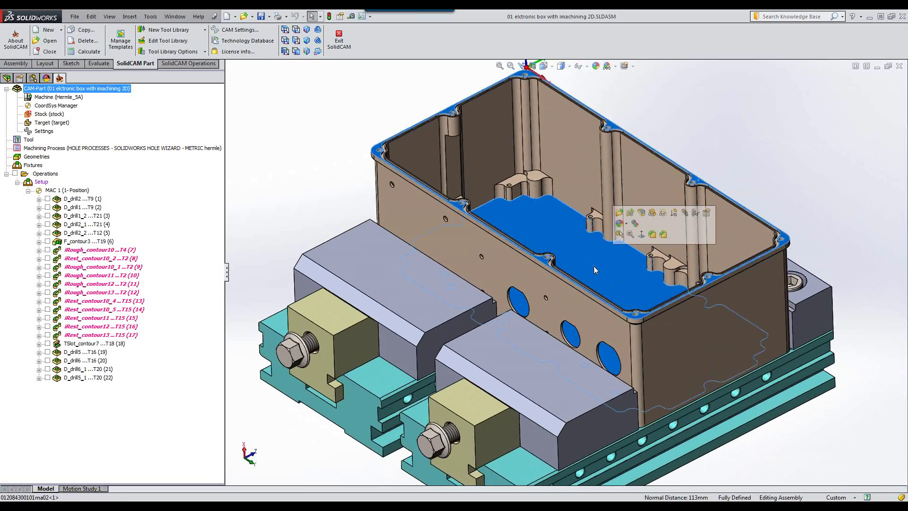
Step: Measure the normal distance between the box's top rim face and the top face of the tall boss in the inner corner
{"action": "left_click", "coordinate": [751, 167]}
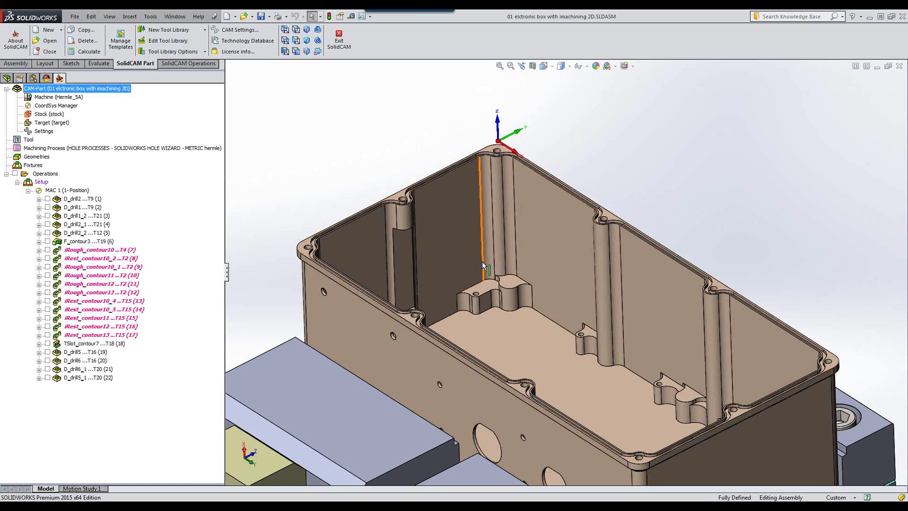
{"action": "left_click", "coordinate": [510, 280]}
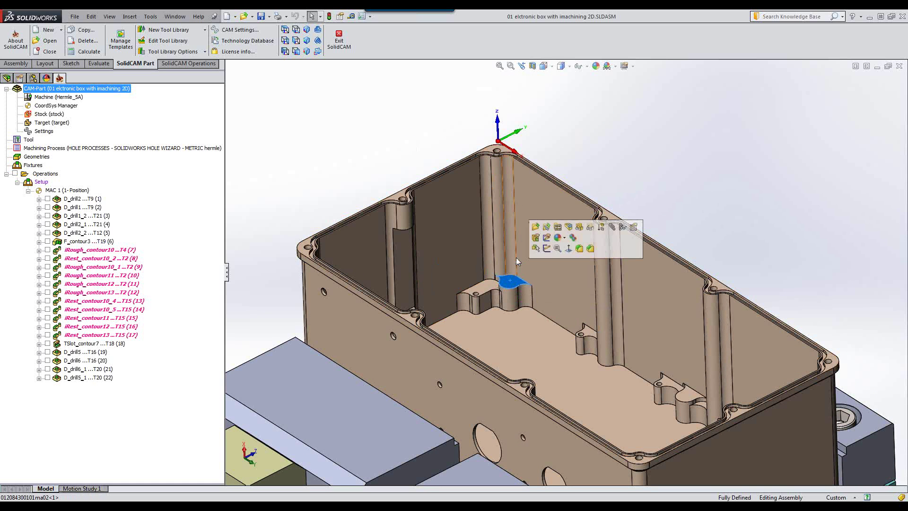
{"action": "left_click", "coordinate": [491, 149]}
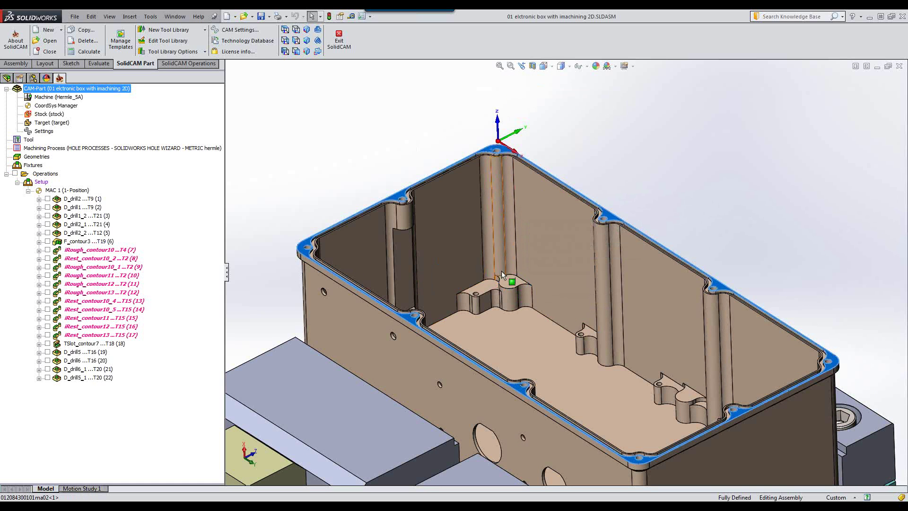
{"action": "left_click", "coordinate": [508, 284], "text": "ctrl"}
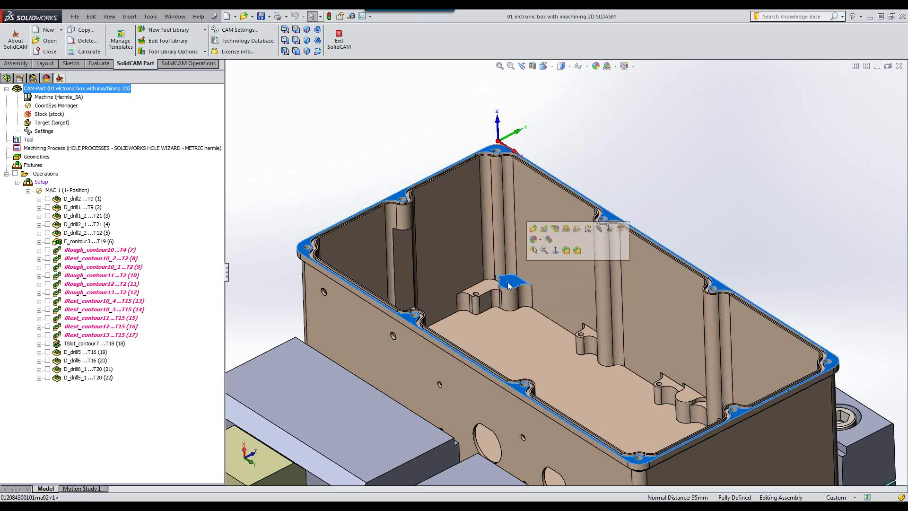
{"action": "key", "text": "Escape"}
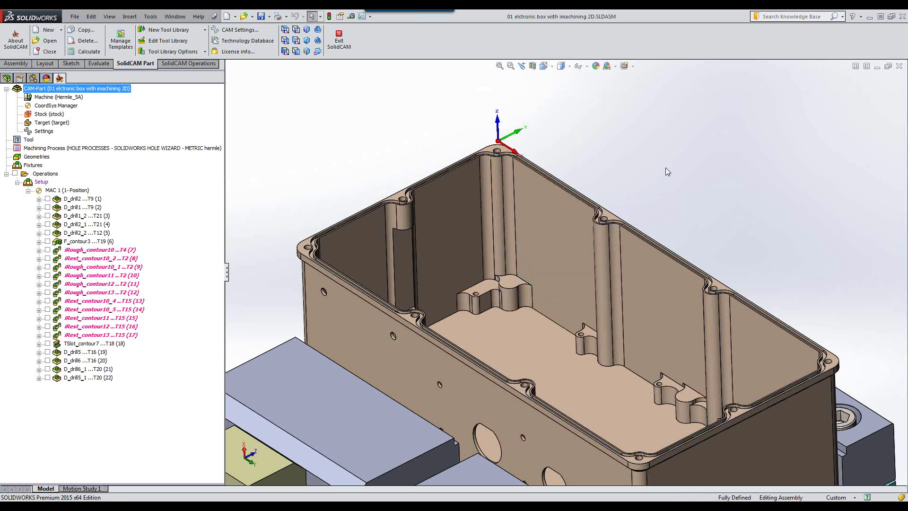
Step: Examine the lower corner boss, the two round standoffs and the pocket floor inside the box by selecting their faces
{"action": "left_click", "coordinate": [481, 288]}
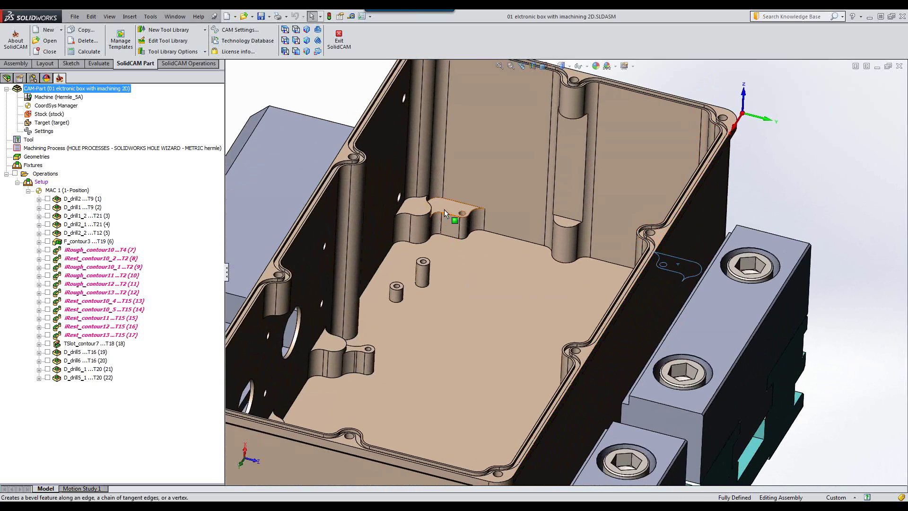
{"action": "left_click", "coordinate": [445, 208]}
{"action": "scroll", "coordinate": [402, 288], "scroll_direction": "up", "scroll_amount": 4}
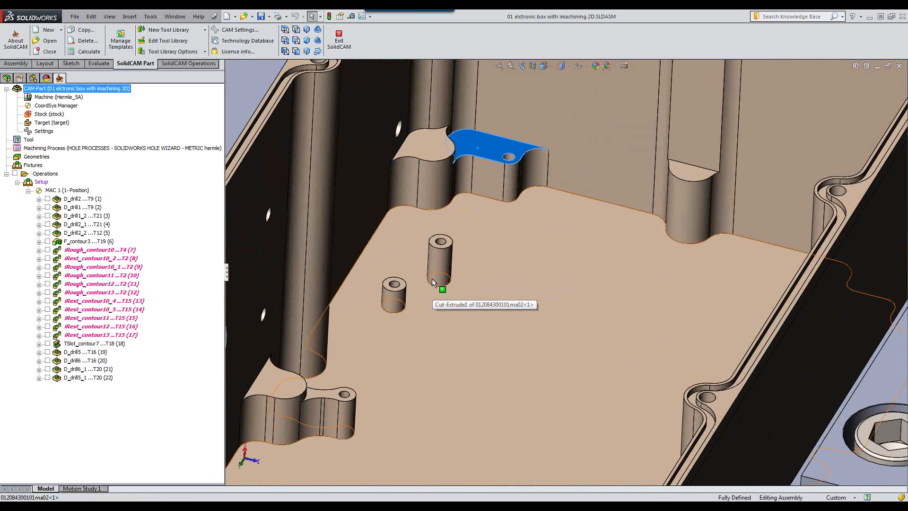
{"action": "left_click", "coordinate": [403, 286]}
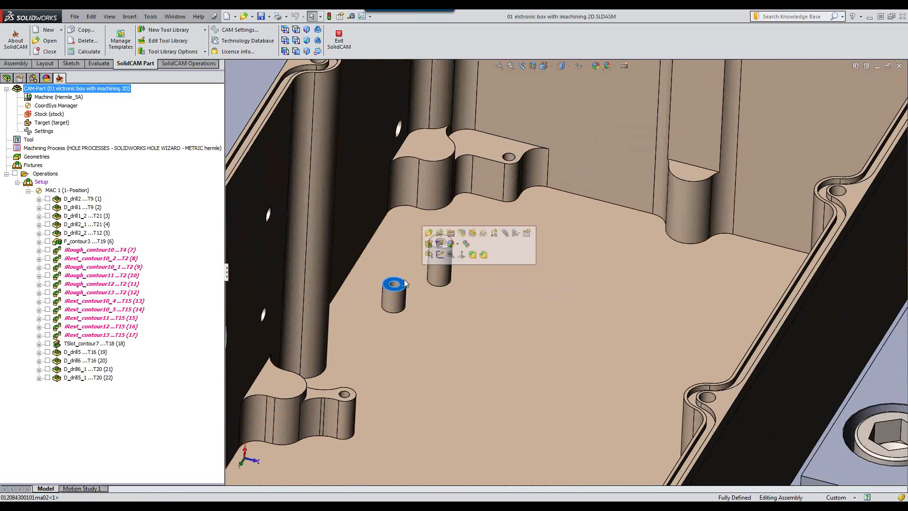
{"action": "left_click", "coordinate": [412, 224]}
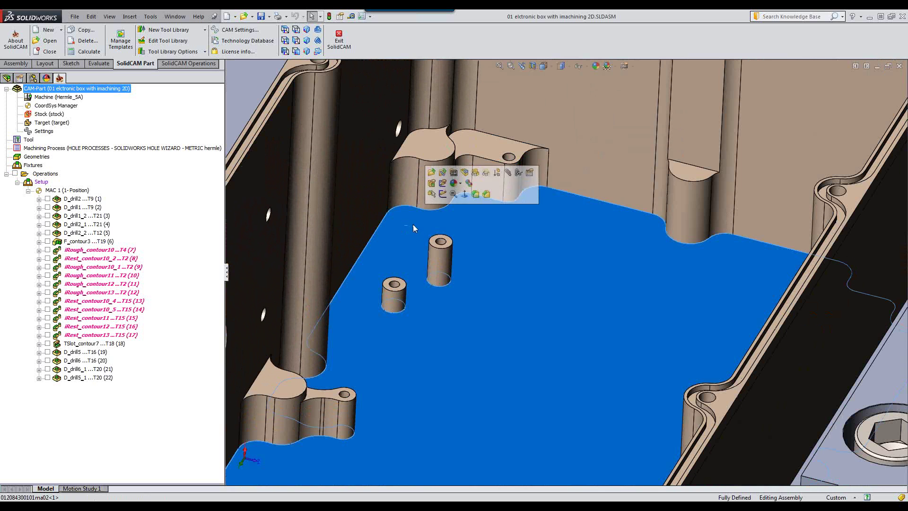
{"action": "left_click", "coordinate": [432, 242]}
{"action": "key", "text": "f"}
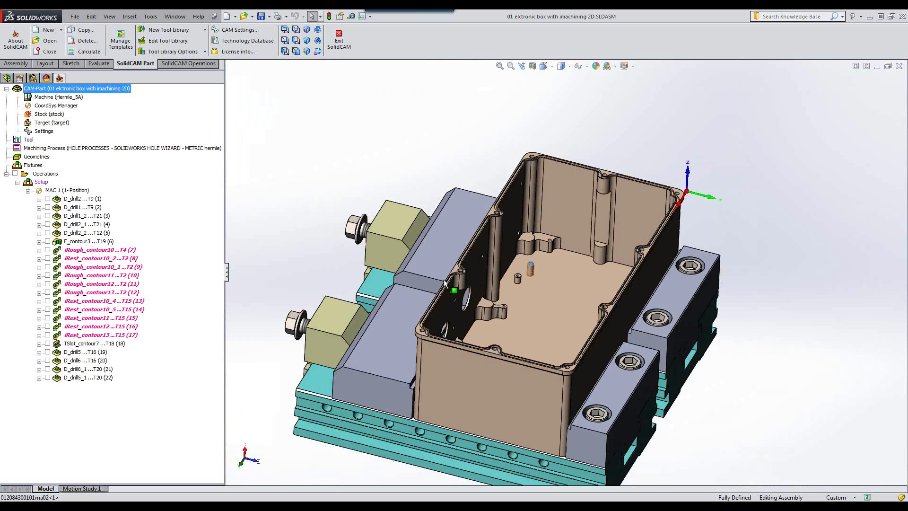
{"action": "left_click", "coordinate": [600, 140]}
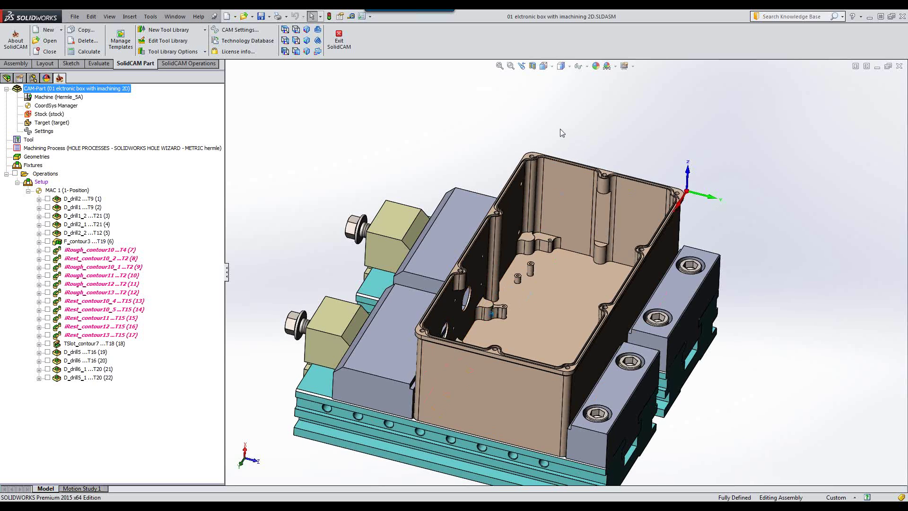
Step: From an isometric view, open the iRough_contour10 operation and display its contour10 geometry on the model for inspection
{"action": "scroll", "coordinate": [562, 133], "scroll_direction": "down", "scroll_amount": 5}
{"action": "scroll", "coordinate": [560, 129], "scroll_direction": "up", "scroll_amount": 5}
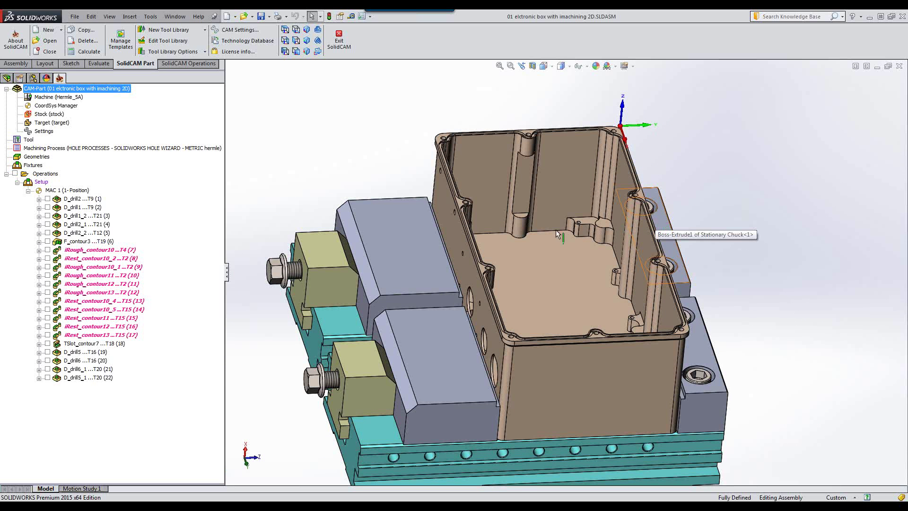
{"action": "left_click", "coordinate": [306, 30]}
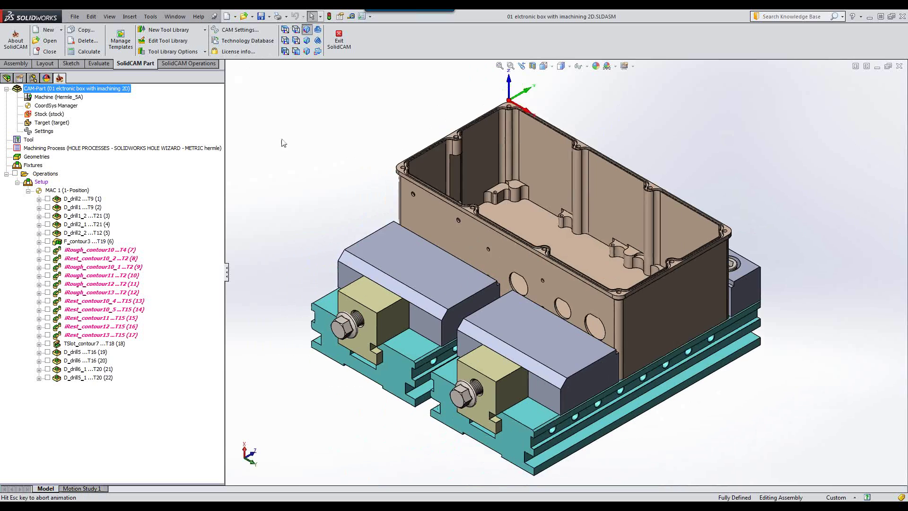
{"action": "scroll", "coordinate": [575, 204], "scroll_direction": "down", "scroll_amount": 1}
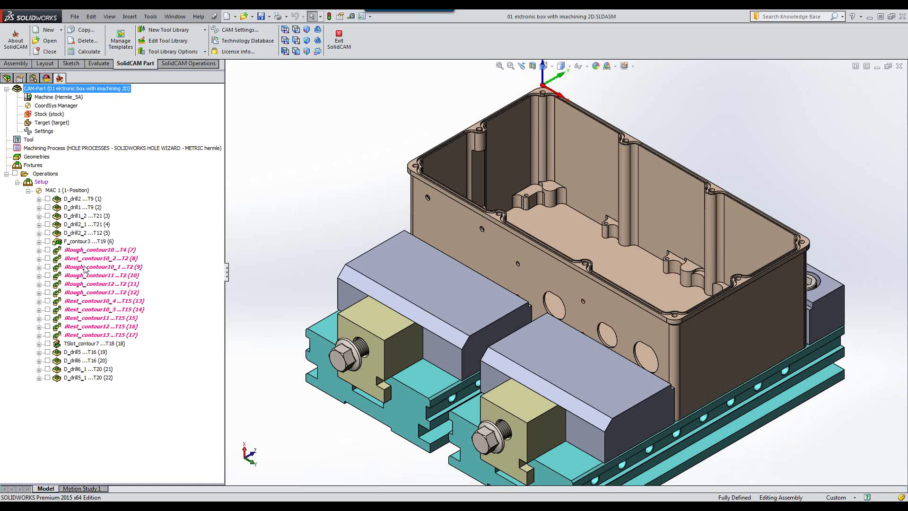
{"action": "double_click", "coordinate": [89, 250]}
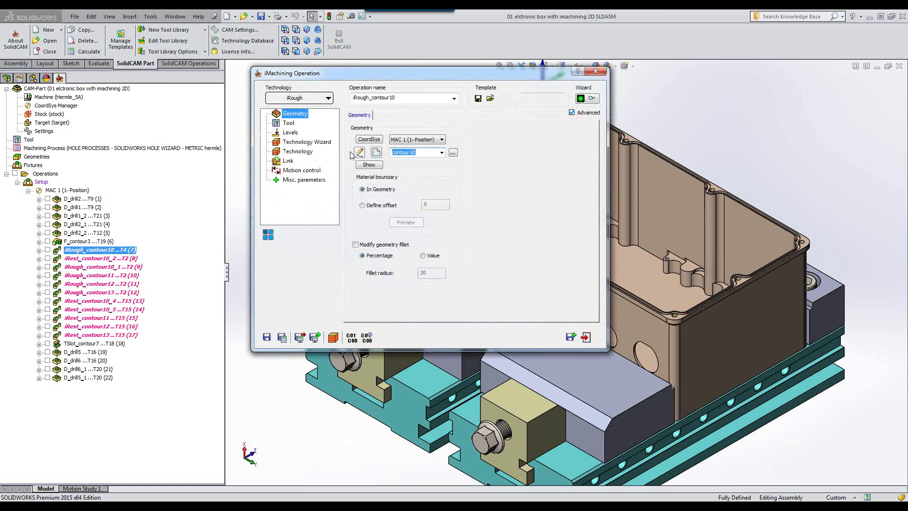
{"action": "left_click", "coordinate": [377, 166]}
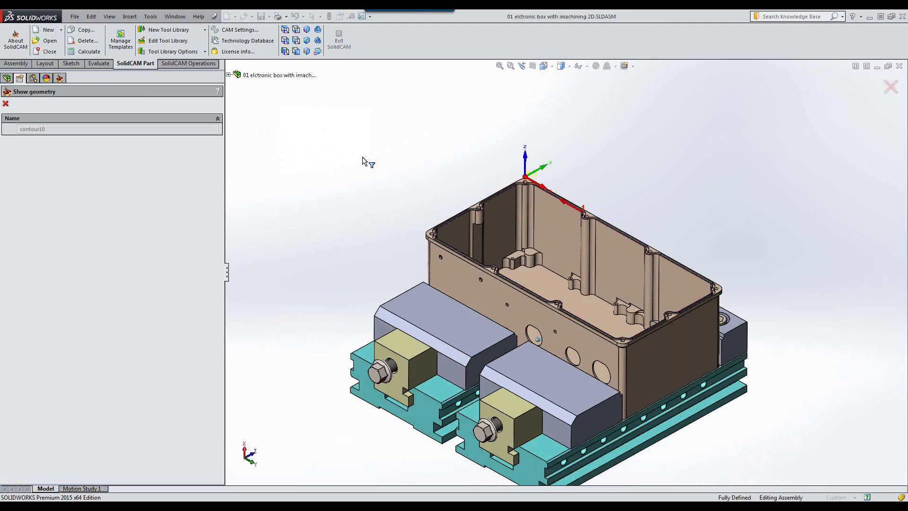
{"action": "scroll", "coordinate": [632, 187], "scroll_direction": "down", "scroll_amount": 5}
{"action": "middle_click_drag", "start_coordinate": [633, 186], "coordinate": [611, 135]}
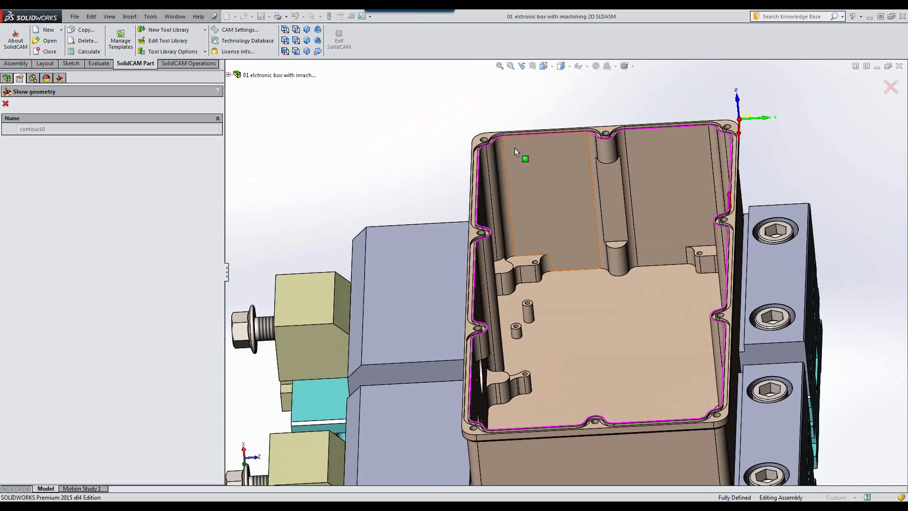
{"action": "scroll", "coordinate": [533, 209], "scroll_direction": "down", "scroll_amount": 5}
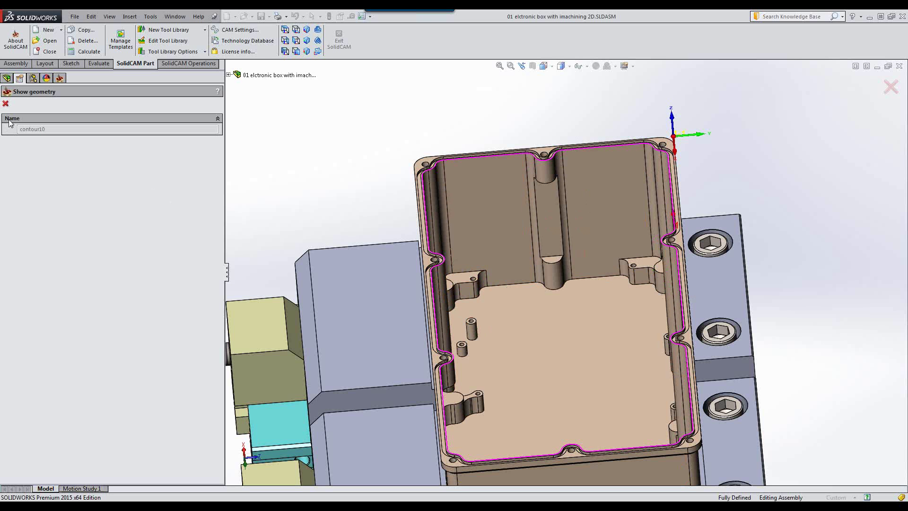
{"action": "left_click", "coordinate": [6, 104]}
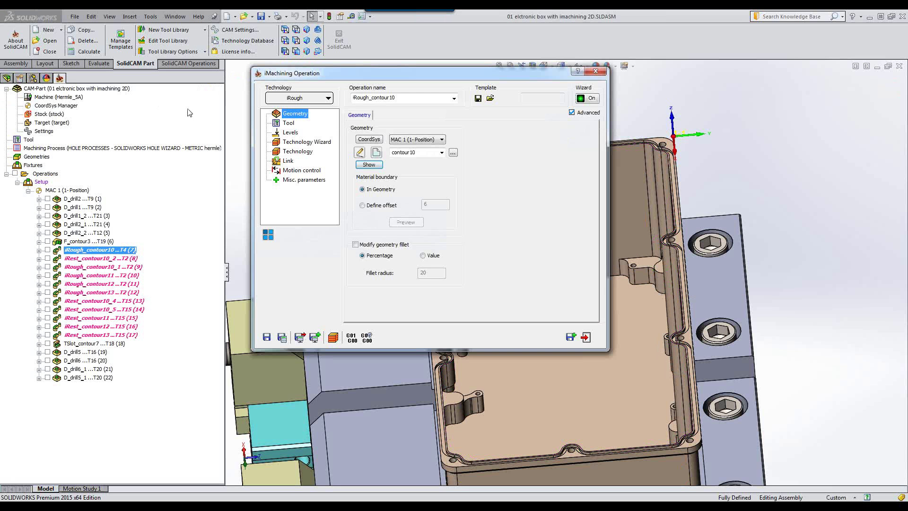
Step: Review the operation's assigned end mill and its length parameters in the tool table, leaving the tool selection as it is
{"action": "left_click", "coordinate": [286, 124]}
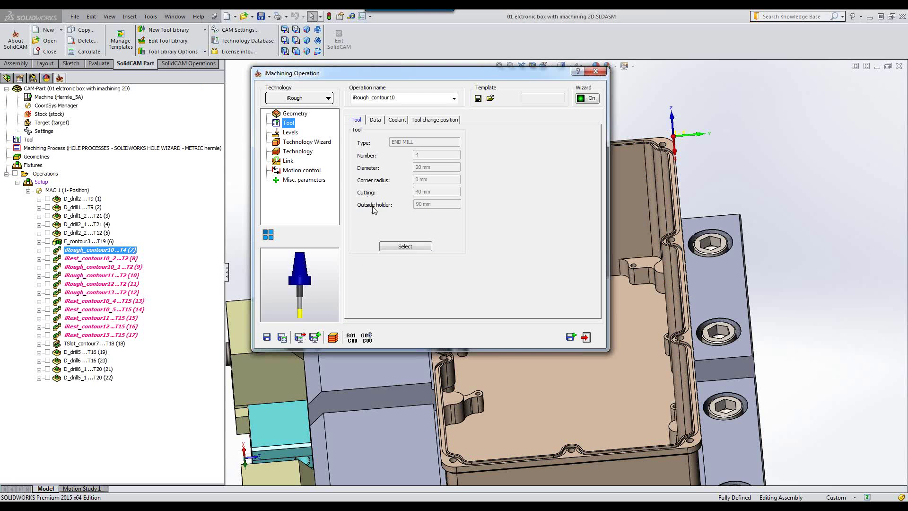
{"action": "left_click", "coordinate": [404, 246]}
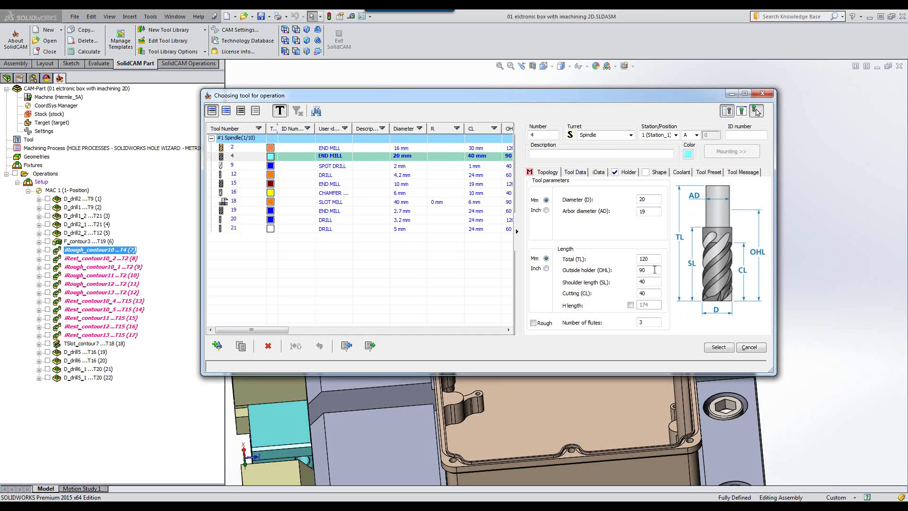
{"action": "left_click_drag", "start_coordinate": [601, 99], "coordinate": [370, 101]}
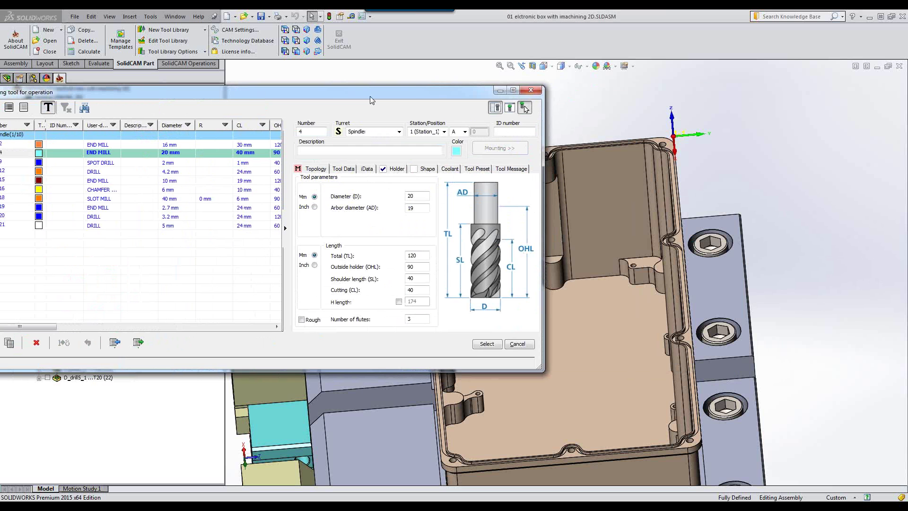
{"action": "left_click", "coordinate": [524, 108]}
{"action": "left_click_drag", "start_coordinate": [407, 91], "coordinate": [647, 76]}
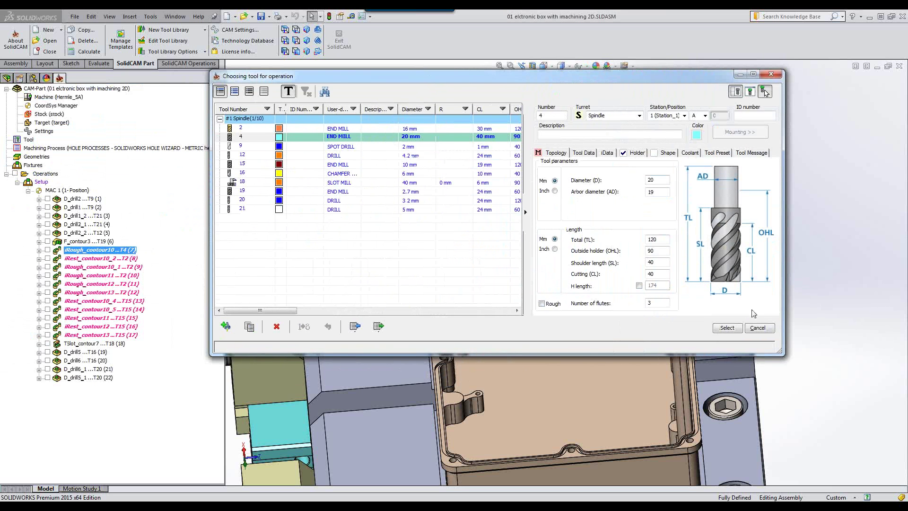
{"action": "left_click", "coordinate": [757, 328]}
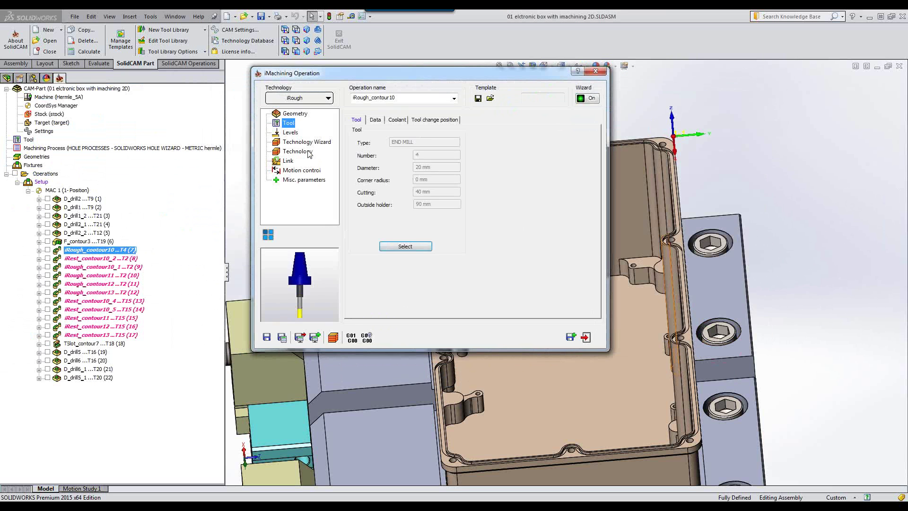
Step: Review the operation's milling levels and the Technology Wizard's step-down and cutting conditions, and close the operation
{"action": "left_click", "coordinate": [290, 133]}
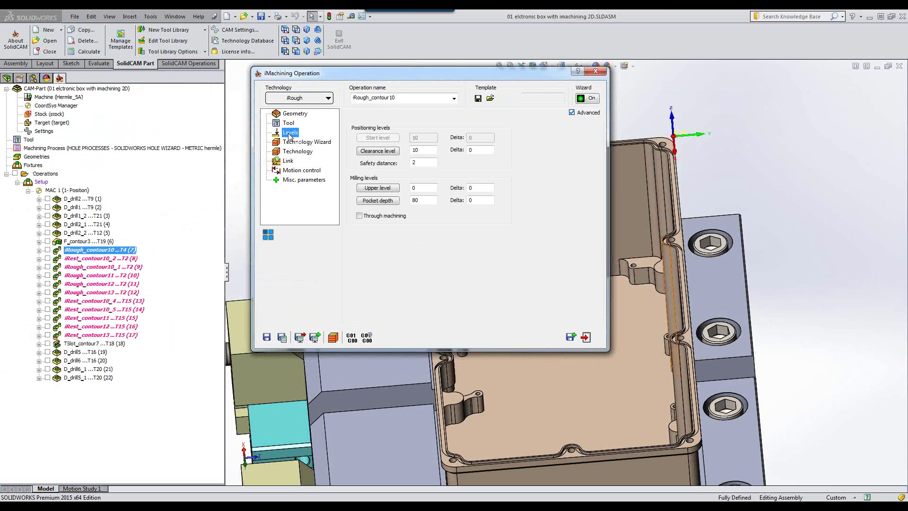
{"action": "left_click", "coordinate": [425, 190]}
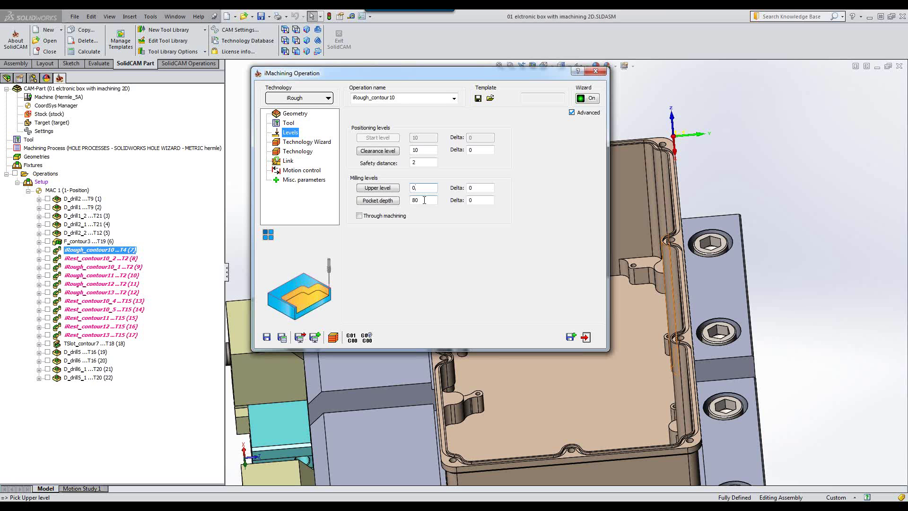
{"action": "left_click", "coordinate": [306, 142]}
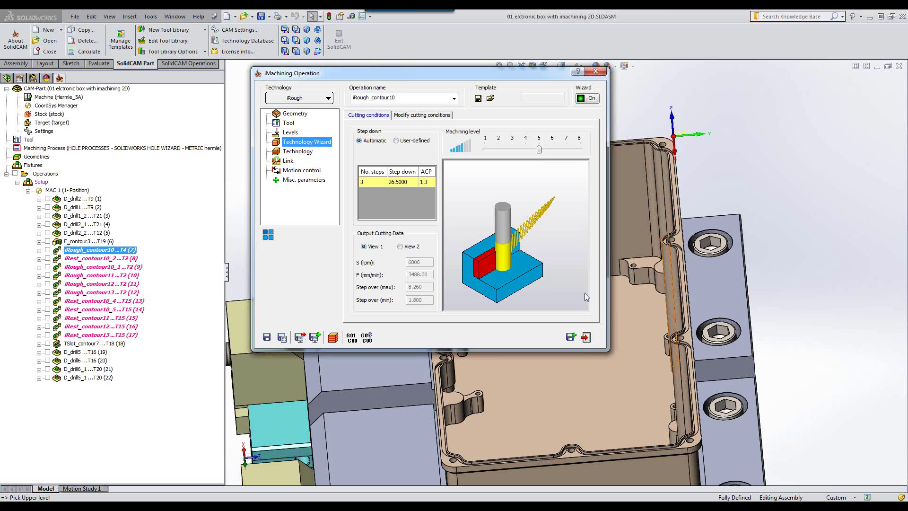
{"action": "left_click", "coordinate": [588, 338]}
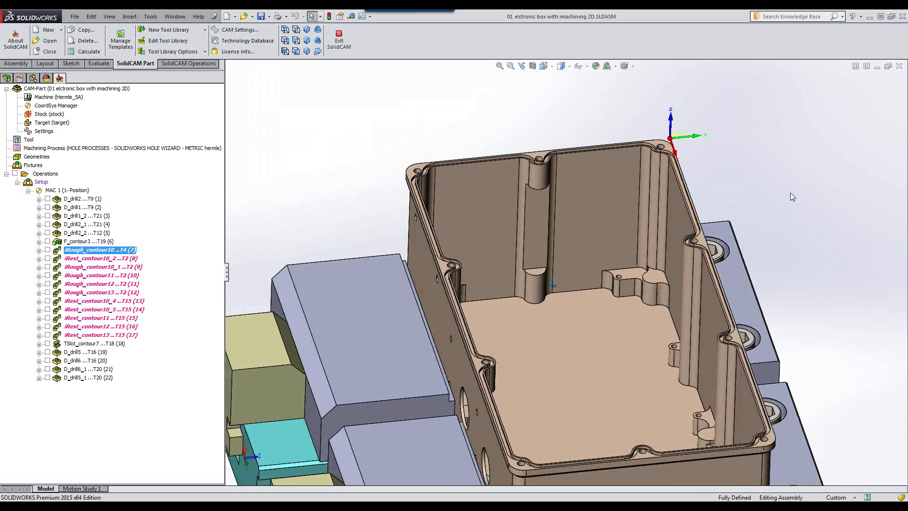
Step: Simulate the iRough_contour10 operation with SolidVerify, slowing the playback to inspect the cut and speeding it up to finish, and exit the simulation
{"action": "left_click", "coordinate": [216, 63]}
{"action": "left_click", "coordinate": [420, 37]}
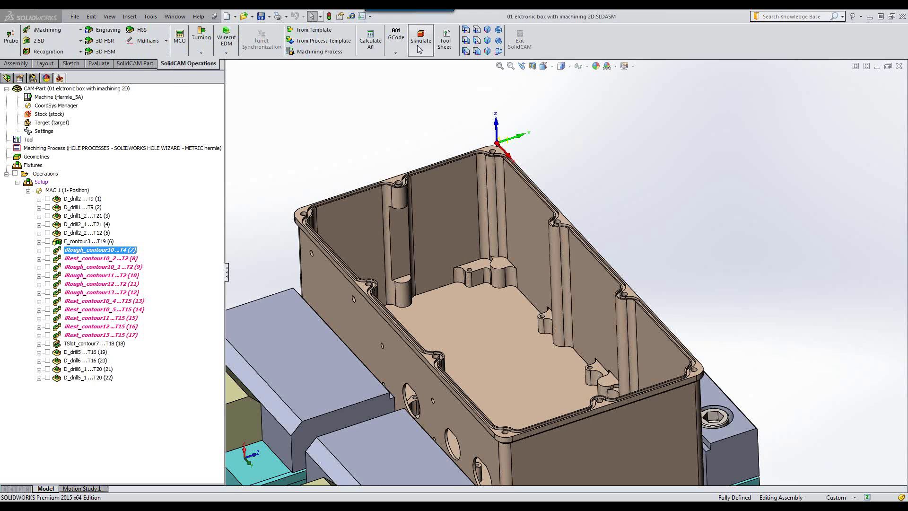
{"action": "left_click", "coordinate": [339, 174]}
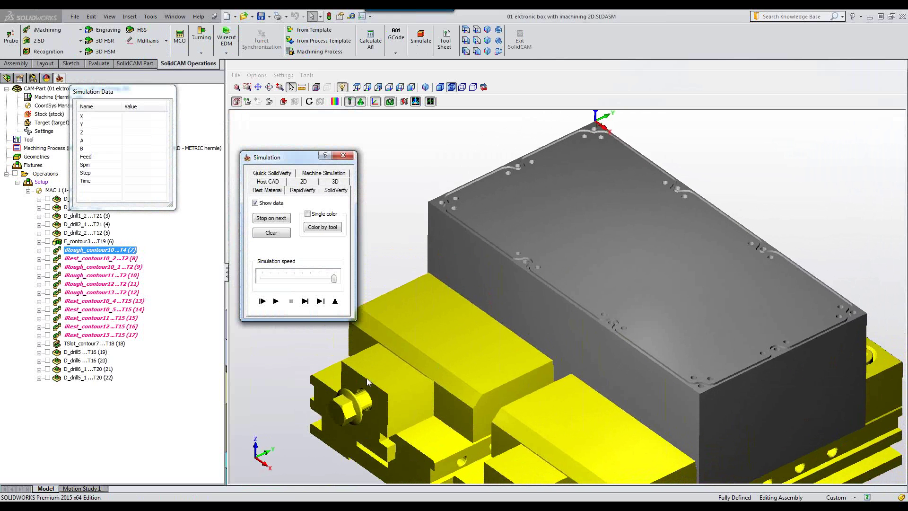
{"action": "left_click", "coordinate": [276, 302]}
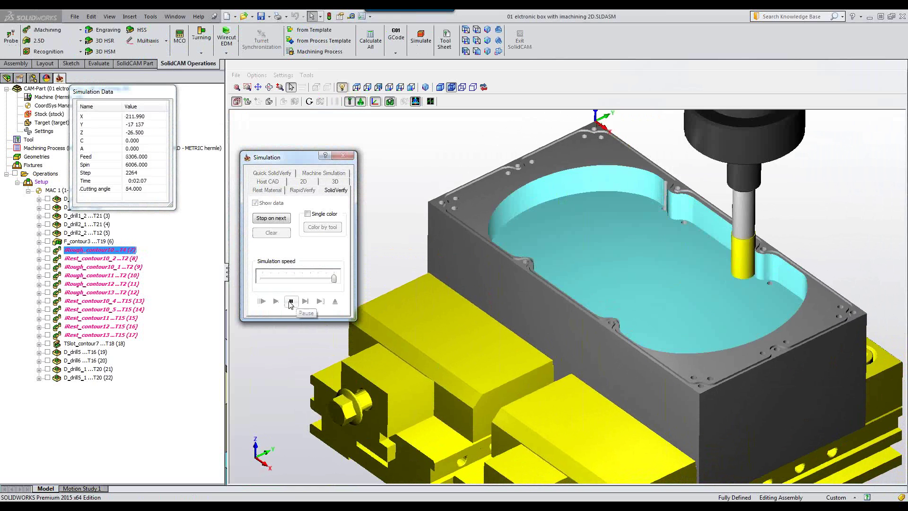
{"action": "left_click_drag", "start_coordinate": [334, 279], "coordinate": [294, 279]}
{"action": "left_click", "coordinate": [275, 301]}
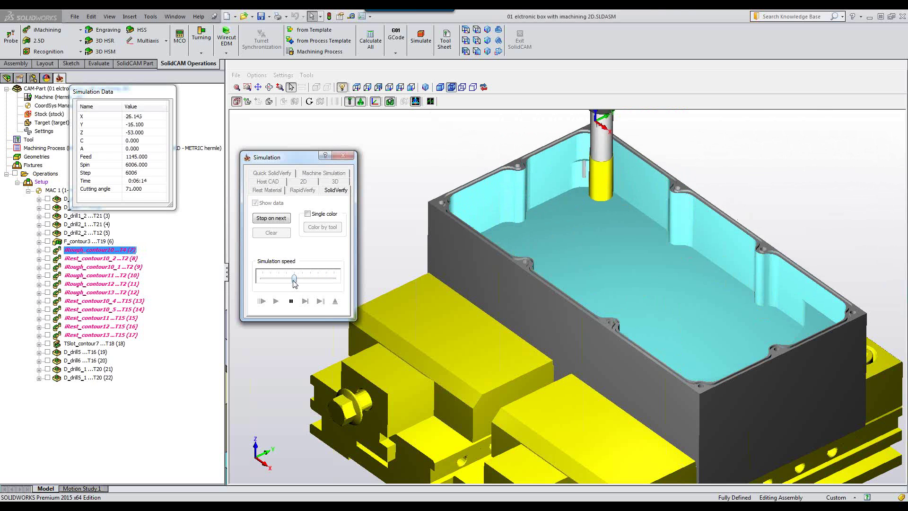
{"action": "left_click_drag", "start_coordinate": [294, 280], "coordinate": [318, 281]}
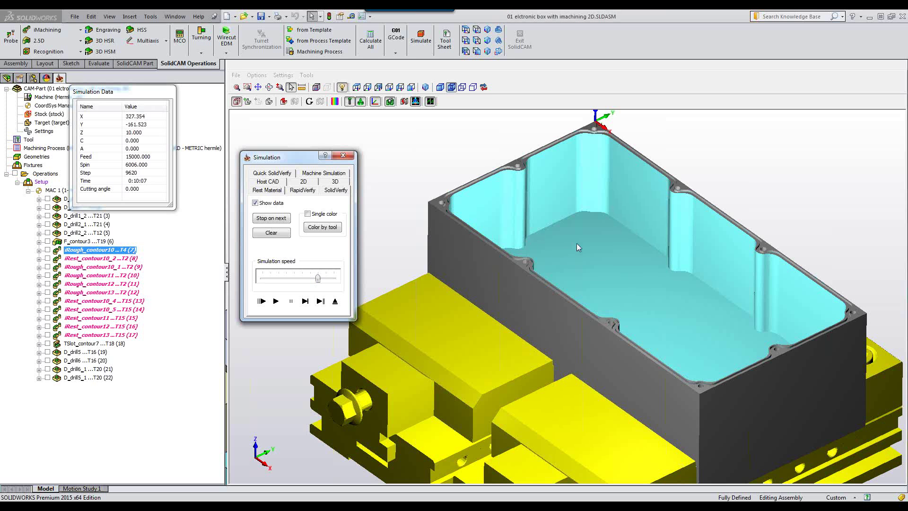
{"action": "left_click", "coordinate": [335, 302]}
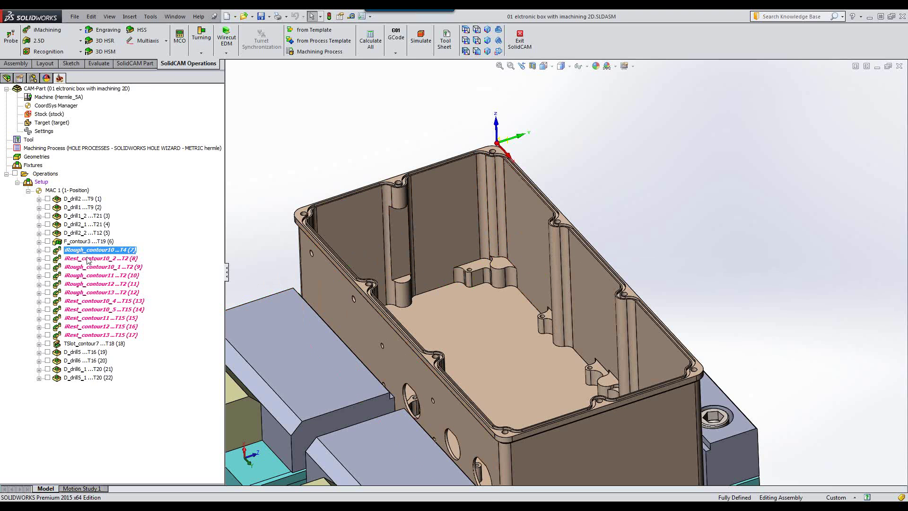
Step: Display the toolpath of the iRest_contour10_2 operation on the model
{"action": "left_click", "coordinate": [48, 259]}
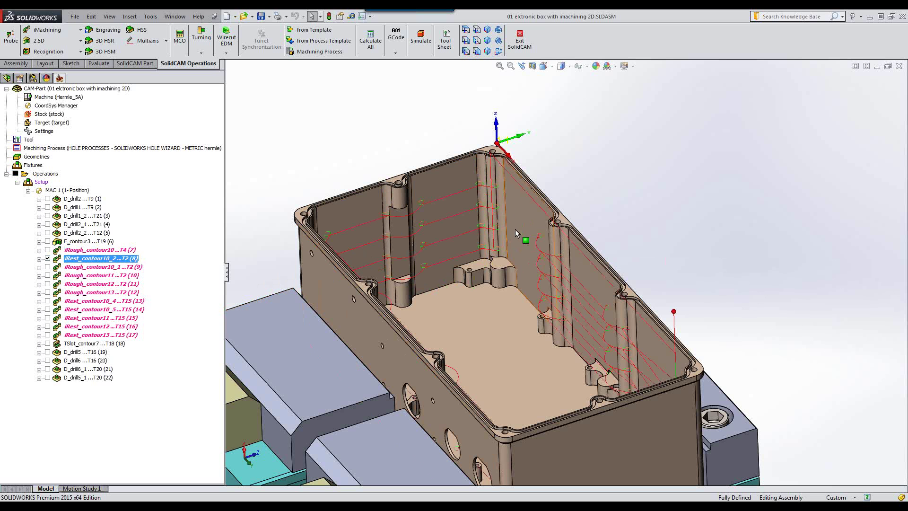
Step: Hide the iRest_contour10_2 toolpath and show the iRough_contour10_1 operation's contour10 geometry on the model
{"action": "left_click", "coordinate": [48, 258]}
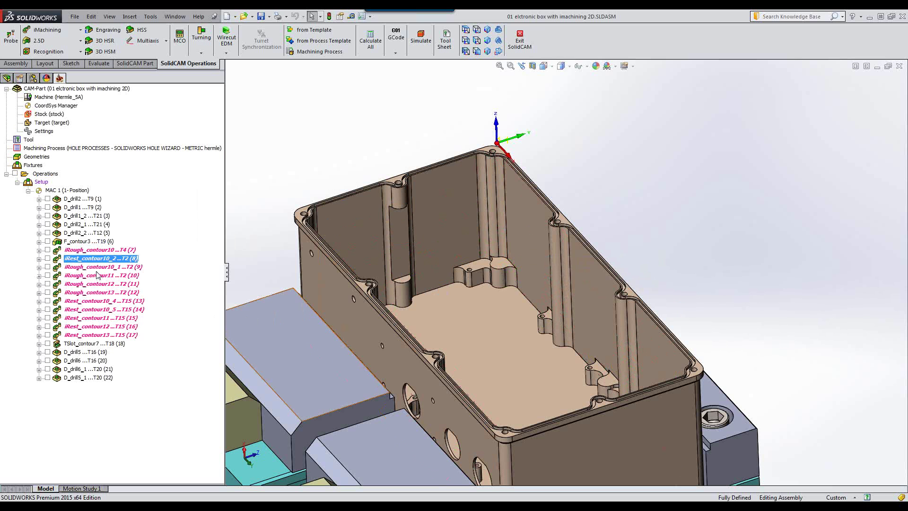
{"action": "double_click", "coordinate": [89, 268]}
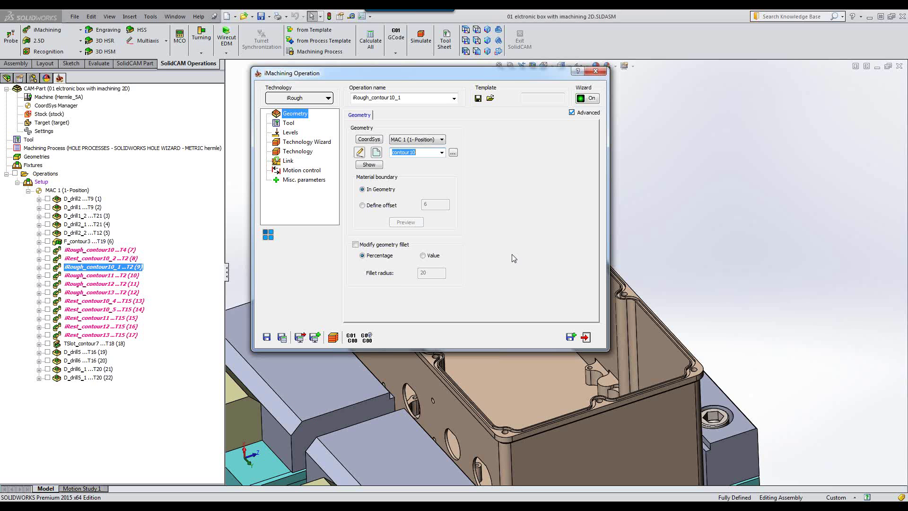
{"action": "left_click_drag", "start_coordinate": [451, 76], "coordinate": [285, 102]}
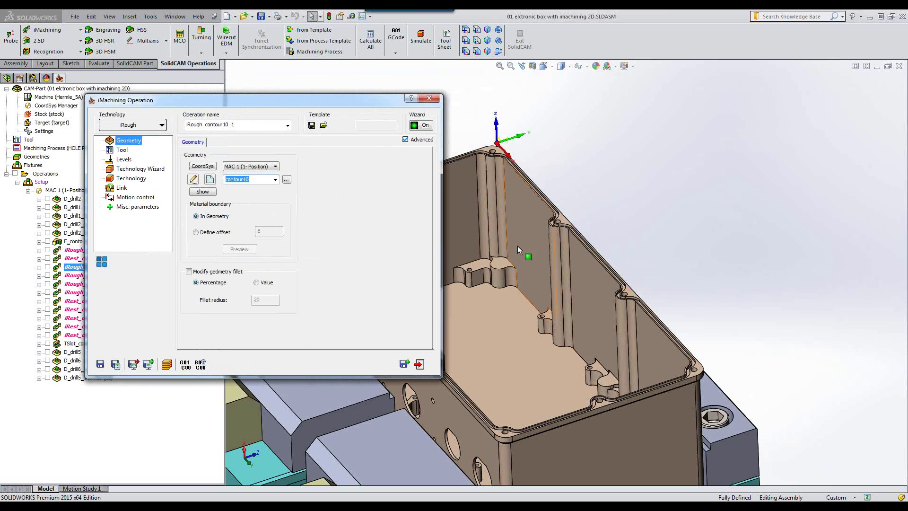
{"action": "left_click_drag", "start_coordinate": [306, 106], "coordinate": [544, 118]}
{"action": "left_click", "coordinate": [361, 162]}
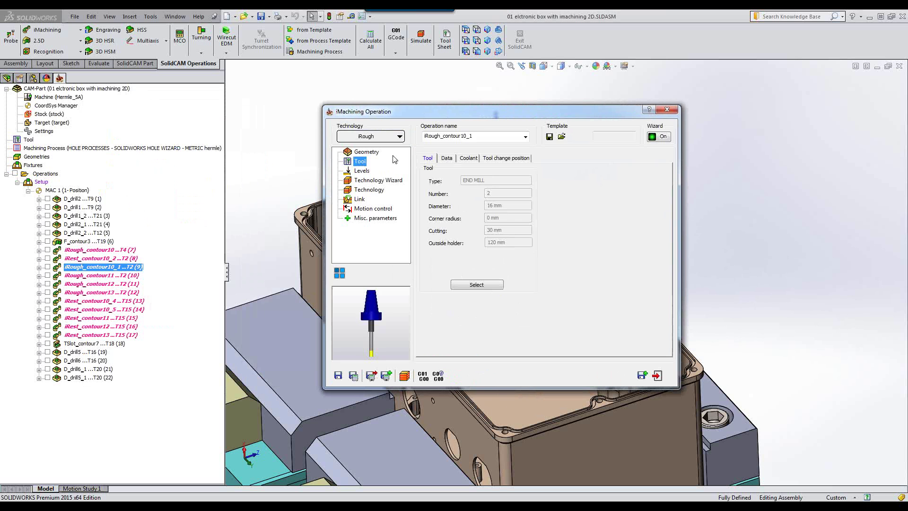
{"action": "left_click", "coordinate": [374, 152]}
{"action": "left_click", "coordinate": [451, 203]}
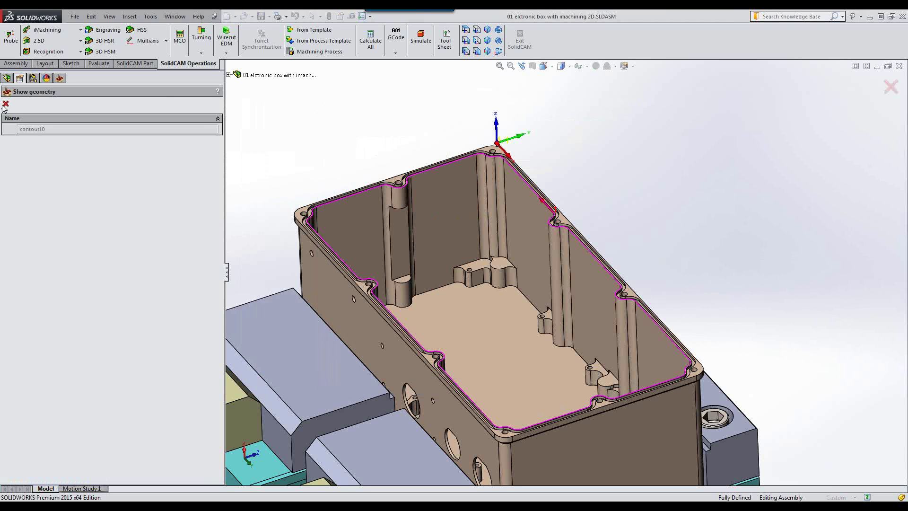
{"action": "left_click", "coordinate": [5, 103]}
Step: Review the operation's end mill data and milling levels, including the pocket depth reference face, and close the operation without changes
{"action": "left_click", "coordinate": [362, 161]}
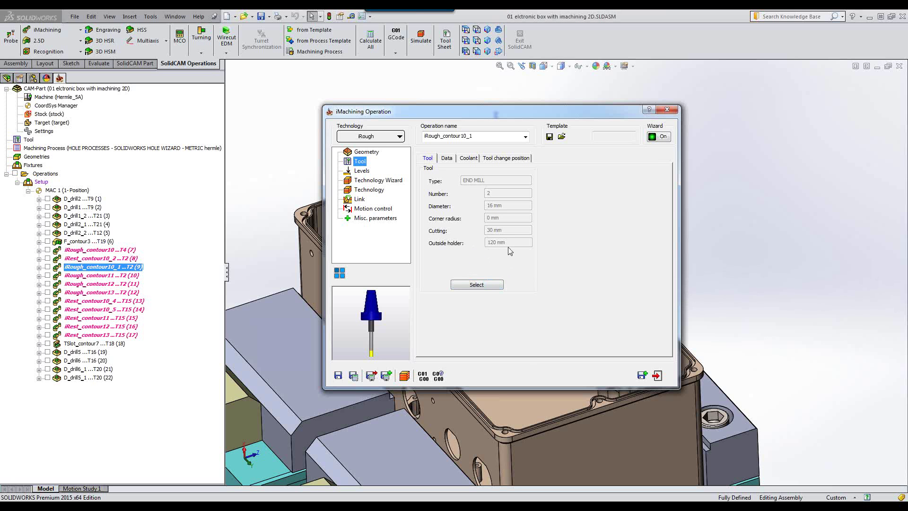
{"action": "left_click", "coordinate": [362, 171]}
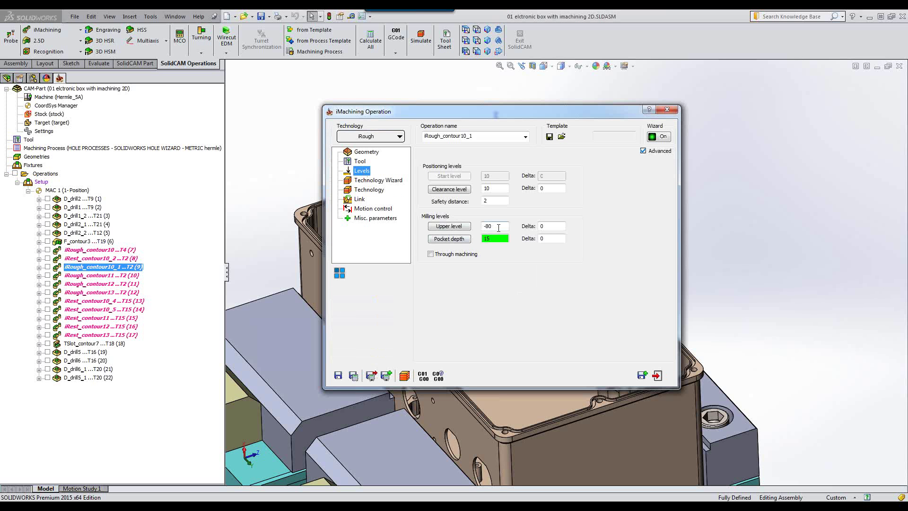
{"action": "left_click", "coordinate": [449, 239]}
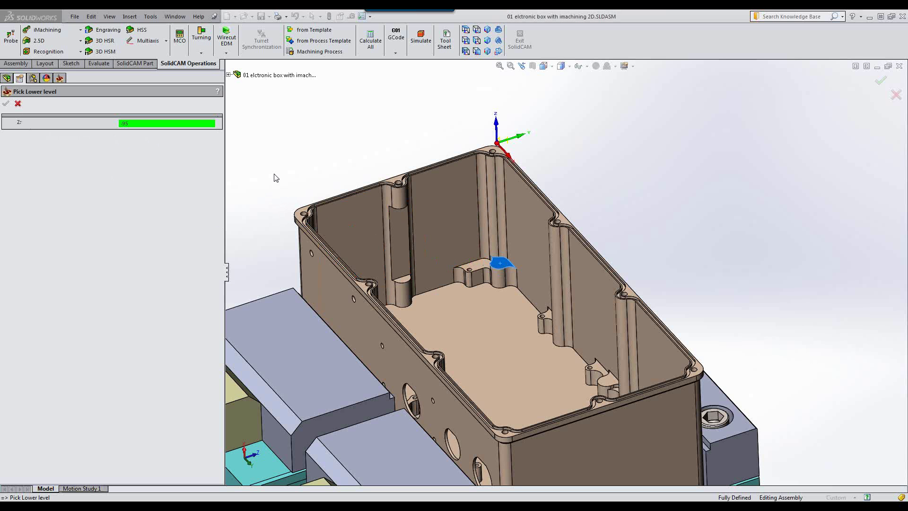
{"action": "left_click", "coordinate": [18, 103]}
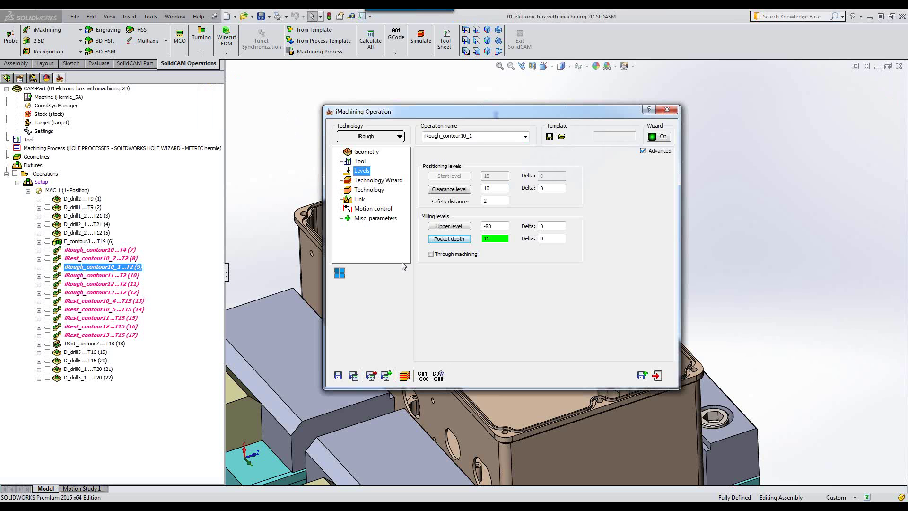
{"action": "left_click", "coordinate": [657, 375]}
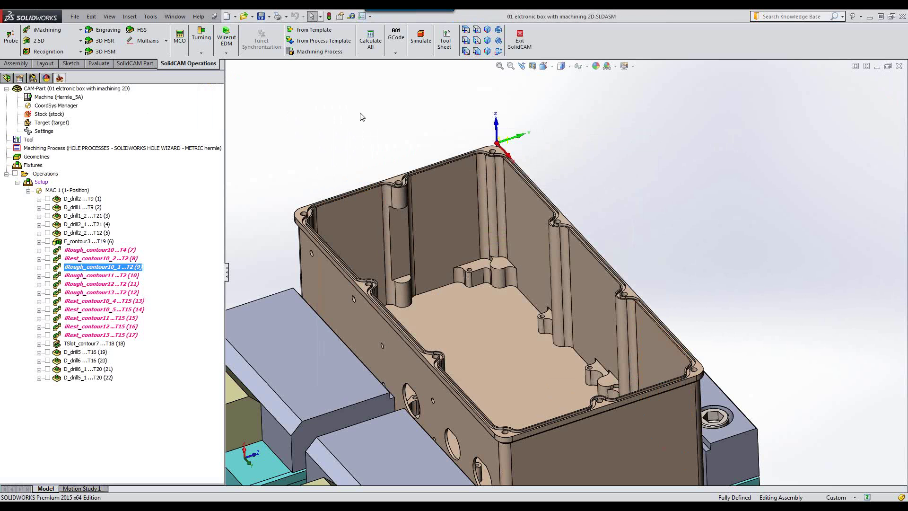
Step: Simulate the iRough_contour10_1 operation with SolidVerify, speeding up the playback to finish, and exit the simulation
{"action": "left_click", "coordinate": [420, 41]}
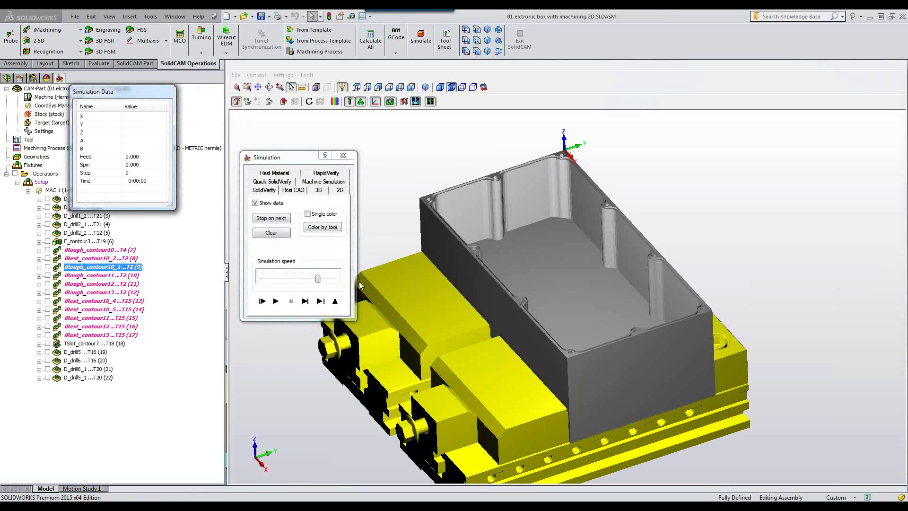
{"action": "left_click", "coordinate": [276, 302]}
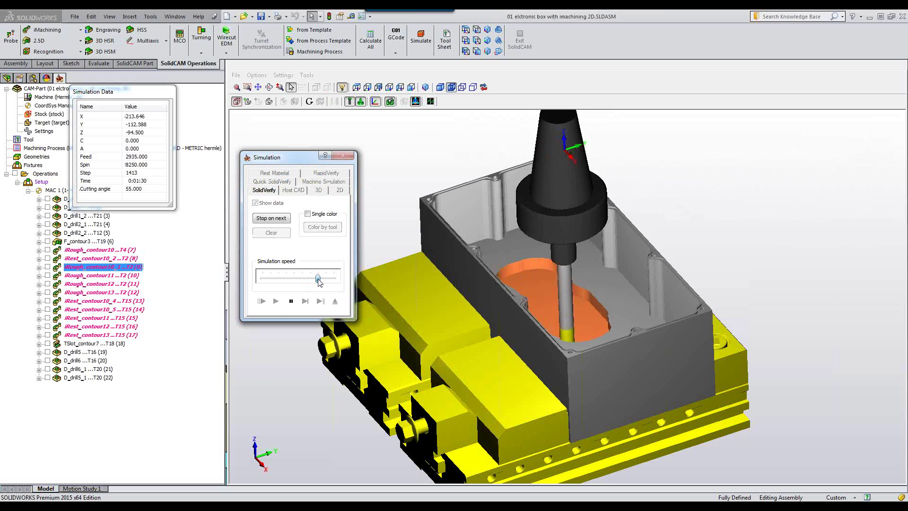
{"action": "left_click_drag", "start_coordinate": [302, 279], "coordinate": [326, 279]}
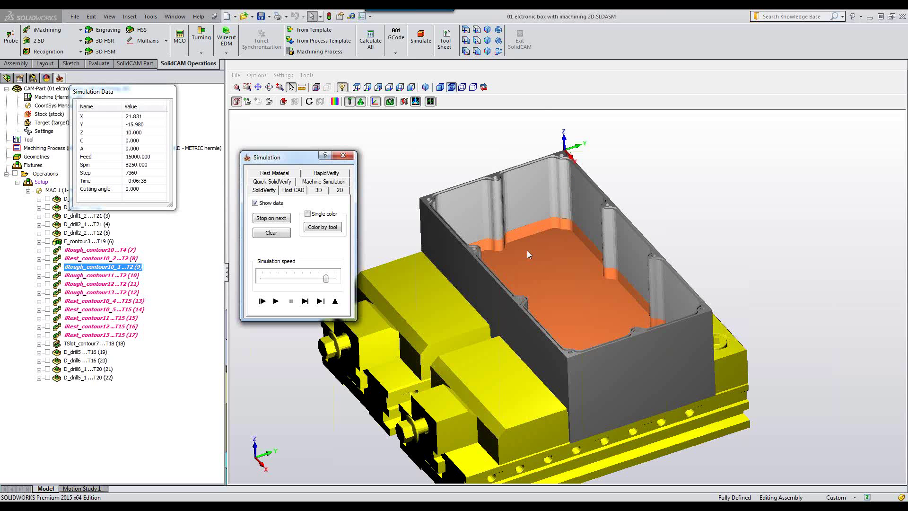
{"action": "left_click", "coordinate": [335, 301]}
Step: Review the contour11 geometry chain and the milling levels of the iRough_contour11 operation, and close the operation
{"action": "key", "text": "Down"}
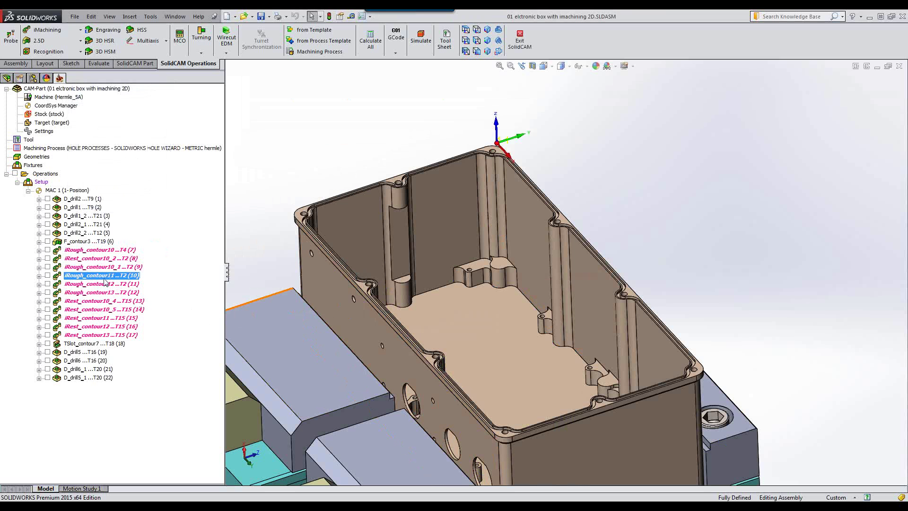
{"action": "key", "text": "Return"}
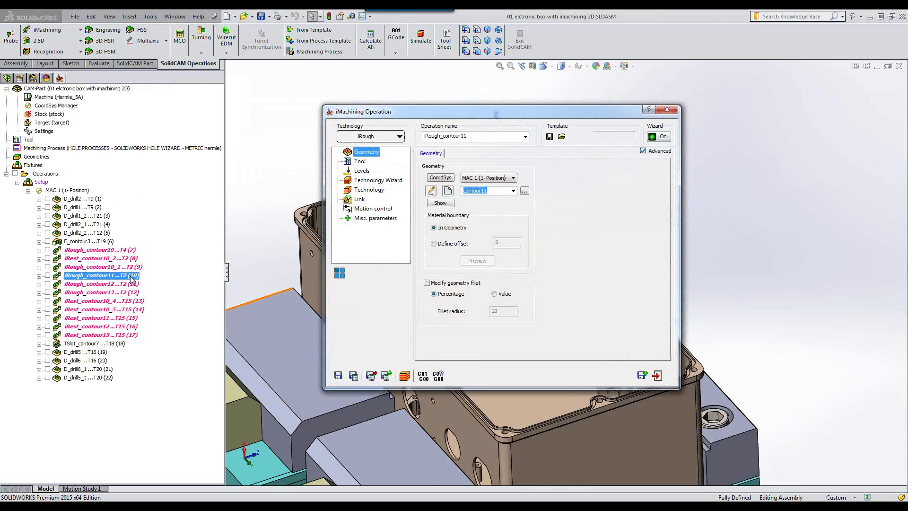
{"action": "left_click", "coordinate": [438, 203]}
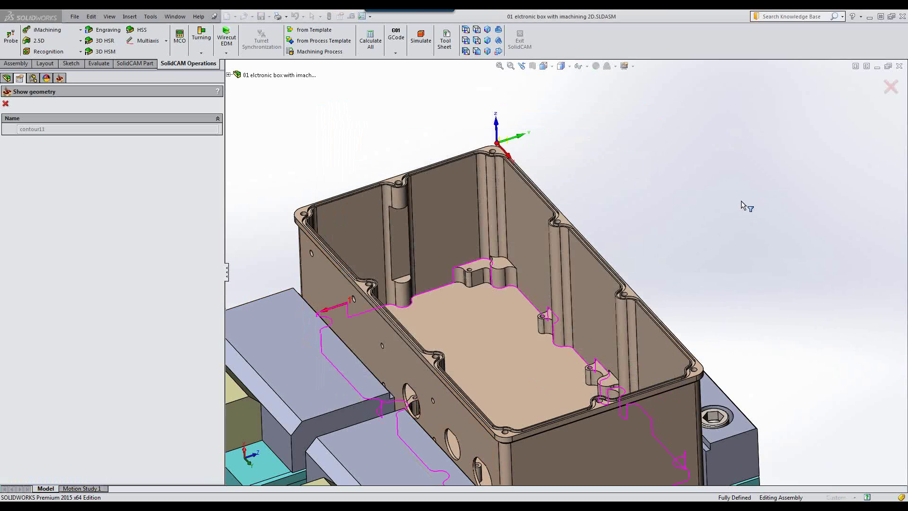
{"action": "left_click", "coordinate": [741, 202]}
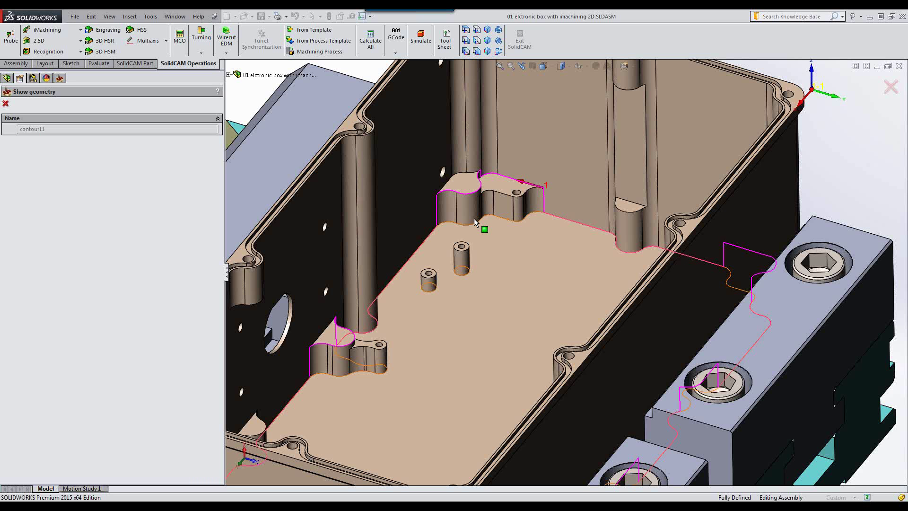
{"action": "left_click", "coordinate": [6, 104]}
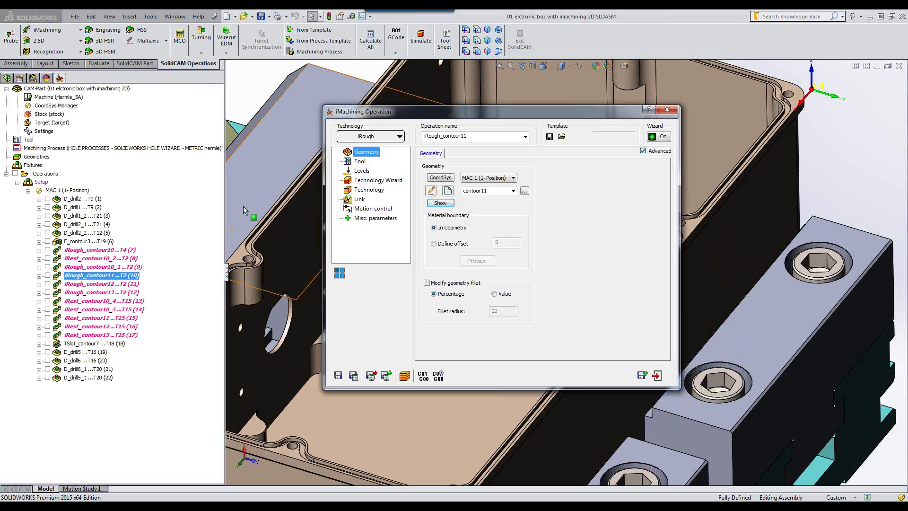
{"action": "left_click", "coordinate": [360, 173]}
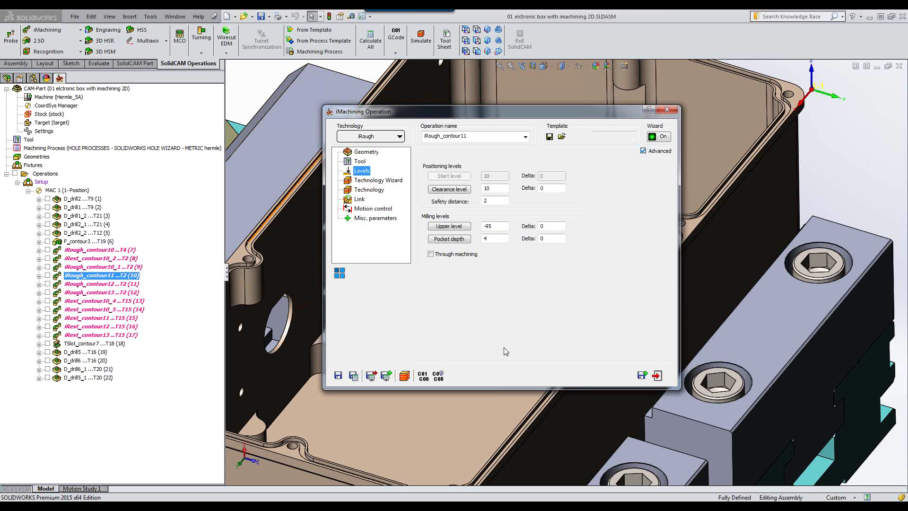
{"action": "left_click", "coordinate": [657, 375]}
Step: Simulate the iRough_contour11 operation with SolidVerify at reduced then increased speed, inspect the cut pocket floor and corners, and exit the simulation
{"action": "left_click", "coordinate": [420, 38]}
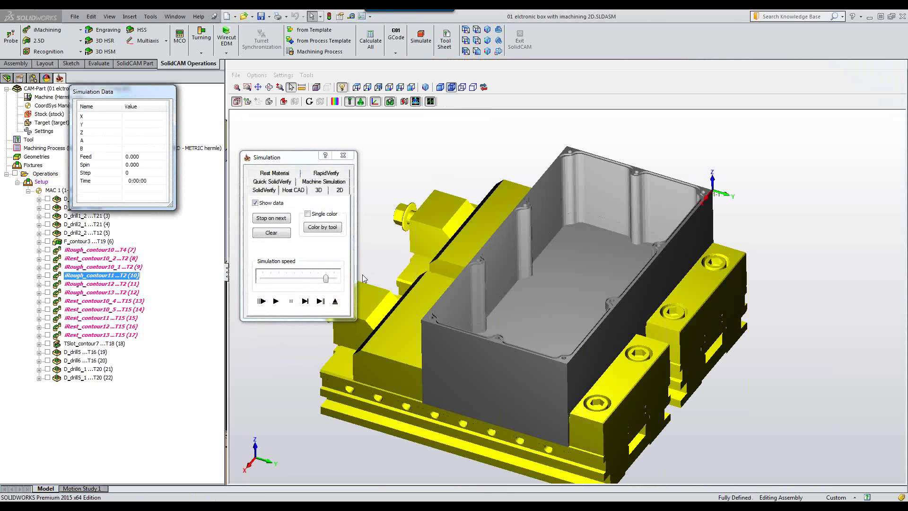
{"action": "left_click", "coordinate": [282, 279]}
{"action": "left_click", "coordinate": [276, 301]}
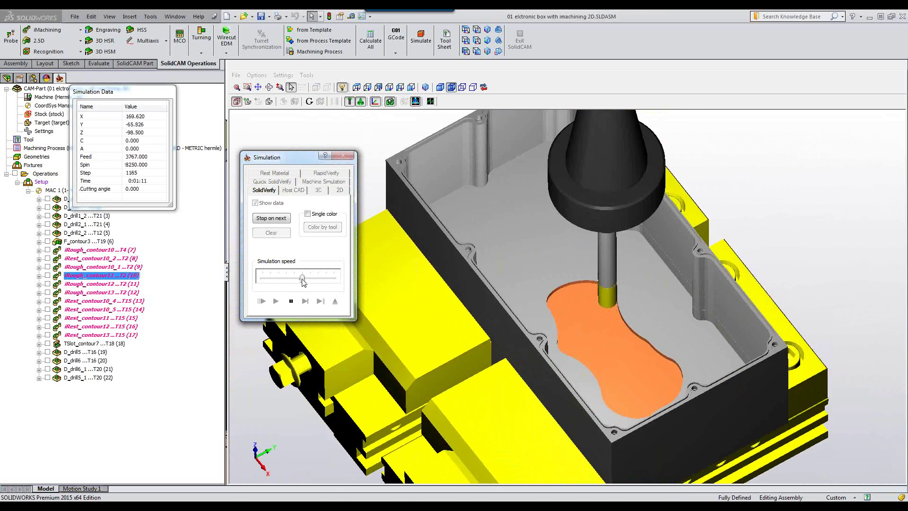
{"action": "left_click_drag", "start_coordinate": [294, 279], "coordinate": [311, 280]}
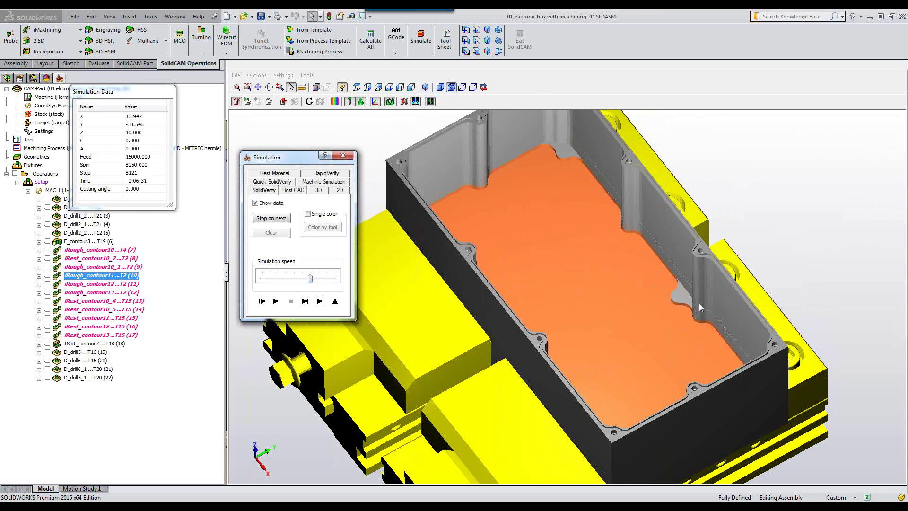
{"action": "middle_click_drag", "start_coordinate": [673, 301], "coordinate": [587, 290]}
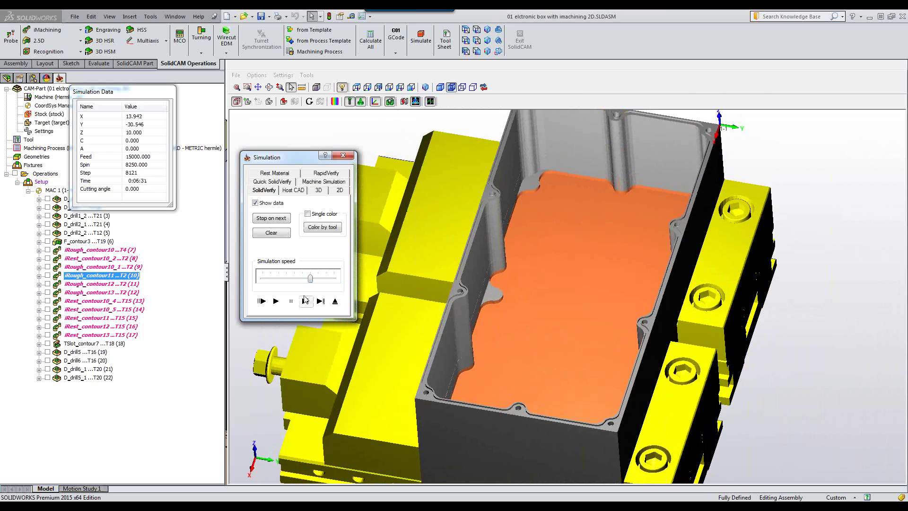
{"action": "left_click", "coordinate": [335, 302]}
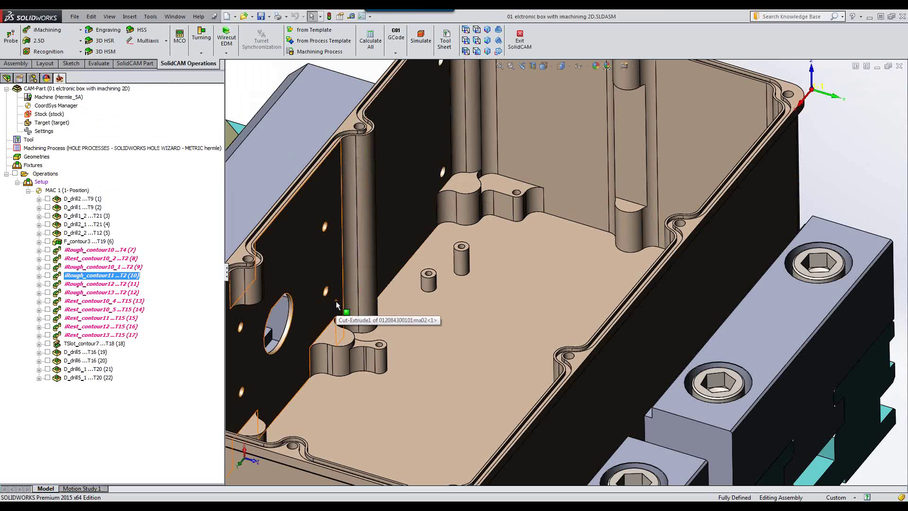
Step: Review the iRough_contour12 operation's contour12 geometry around the pocket floor and taller boss, check its levels, and close the operation
{"action": "double_click", "coordinate": [108, 284]}
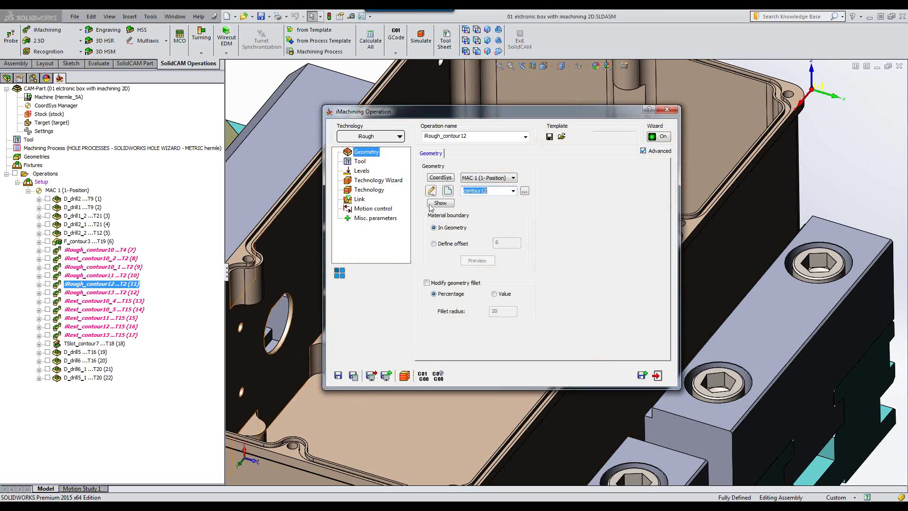
{"action": "left_click", "coordinate": [435, 205]}
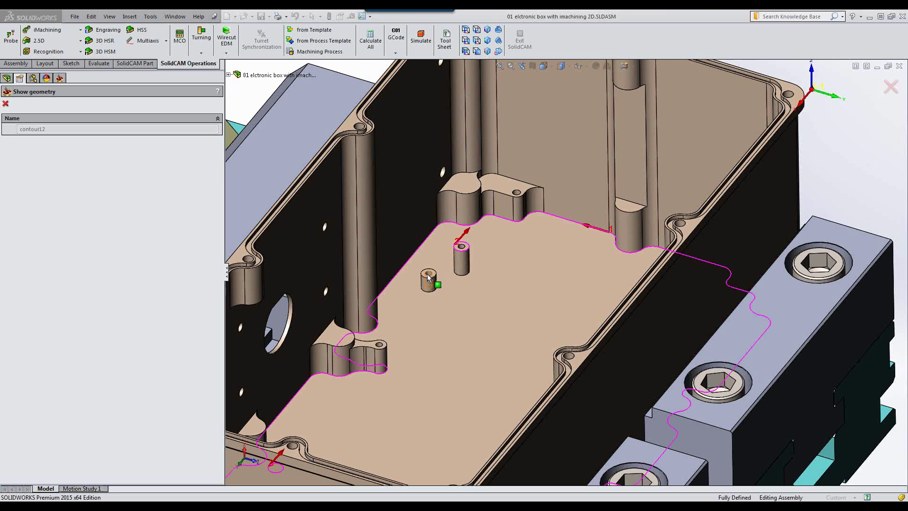
{"action": "left_click", "coordinate": [458, 250]}
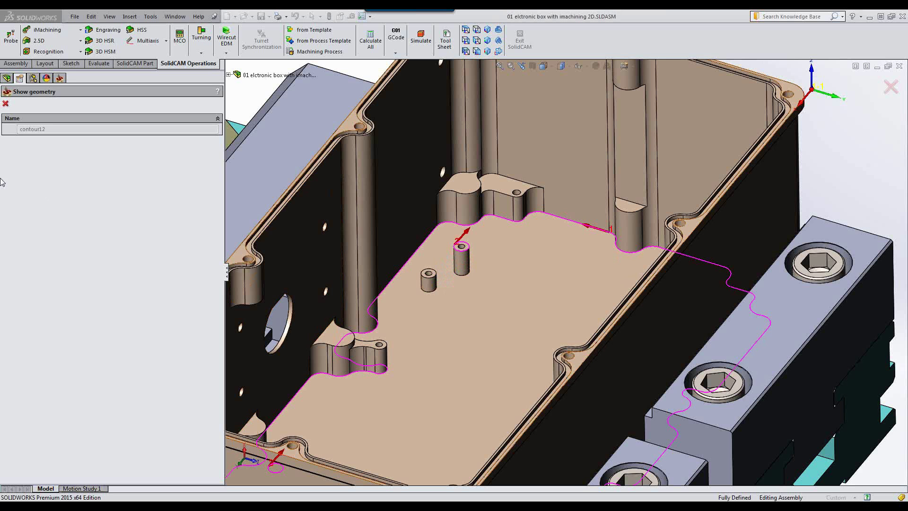
{"action": "left_click", "coordinate": [5, 104]}
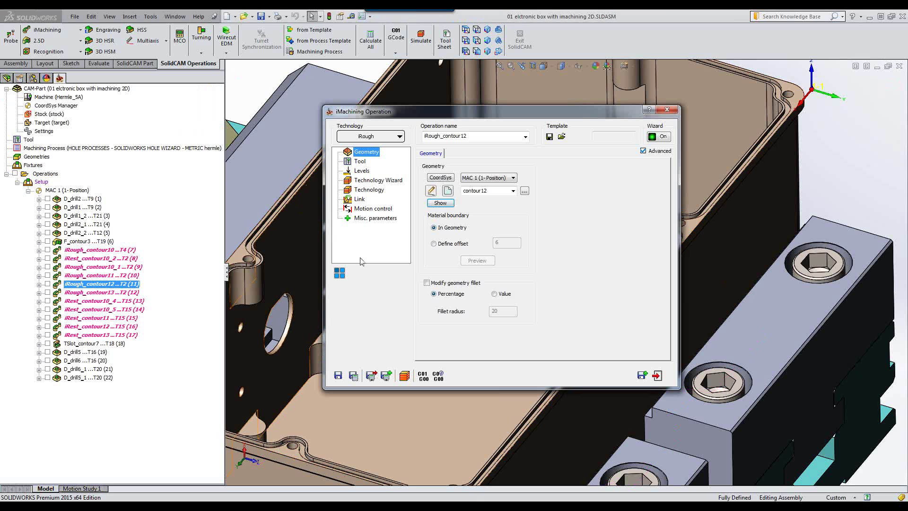
{"action": "left_click", "coordinate": [360, 170]}
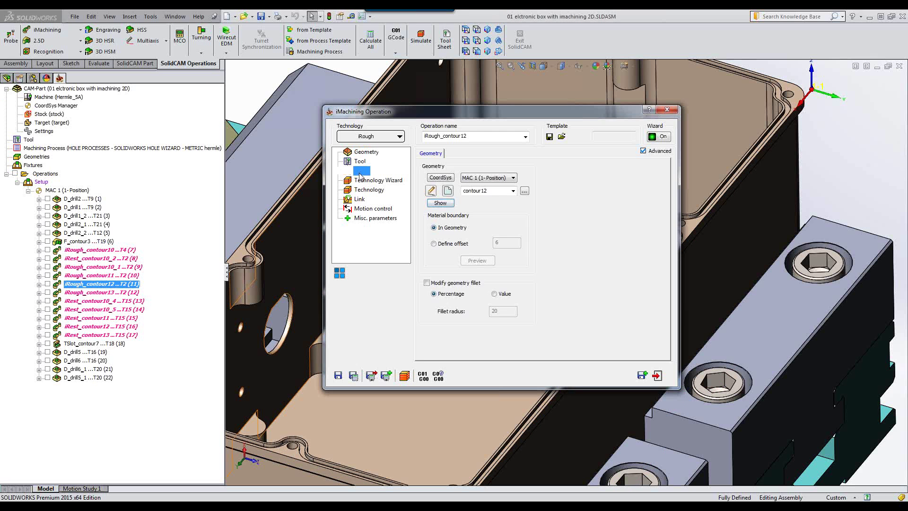
{"action": "left_click", "coordinate": [656, 375]}
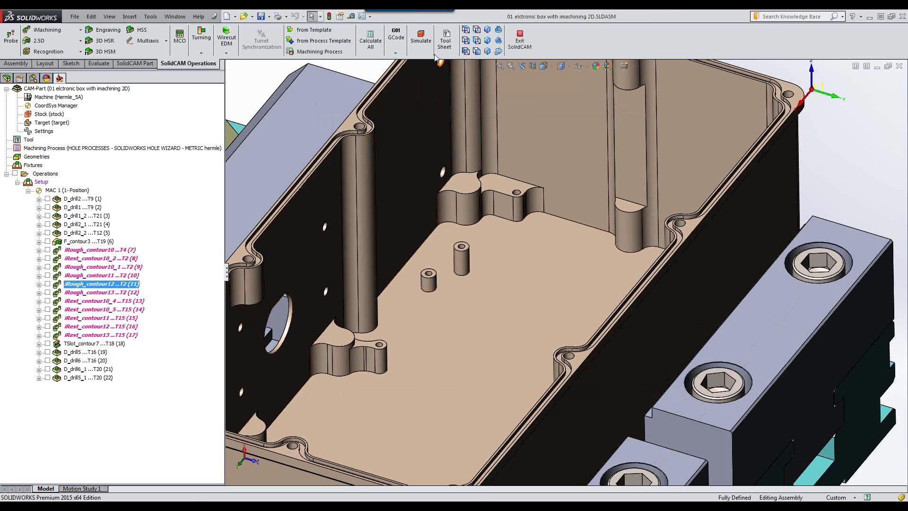
Step: Simulate the iRough_contour12 operation with SolidVerify at increased playback speed and exit the simulation
{"action": "left_click", "coordinate": [420, 37]}
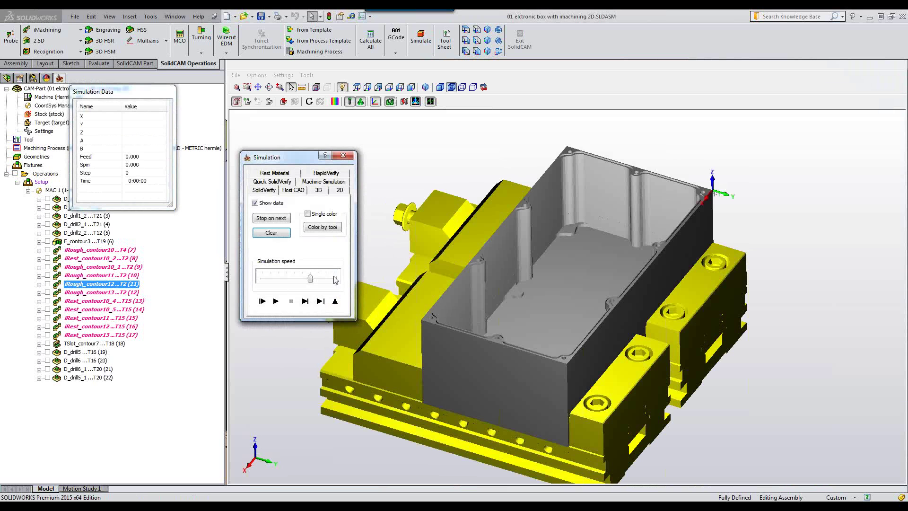
{"action": "left_click_drag", "start_coordinate": [310, 278], "coordinate": [334, 279]}
{"action": "left_click", "coordinate": [277, 302]}
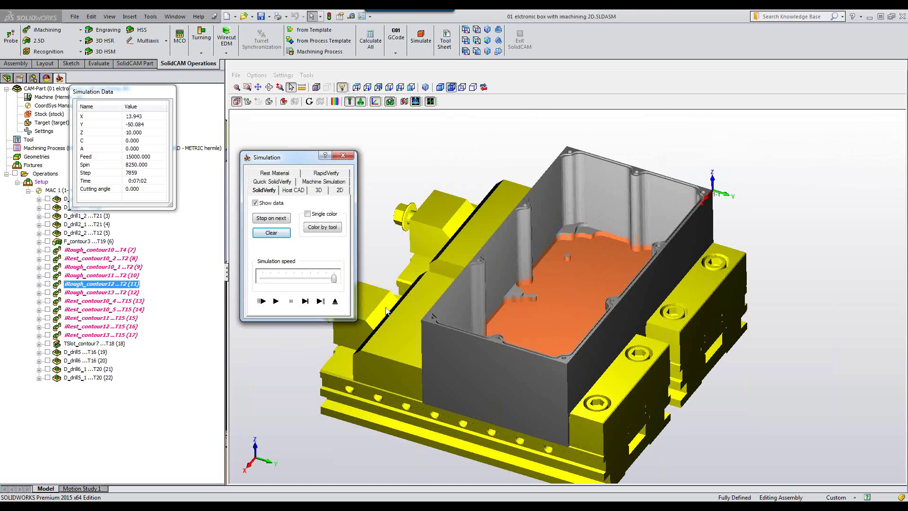
{"action": "left_click", "coordinate": [335, 302]}
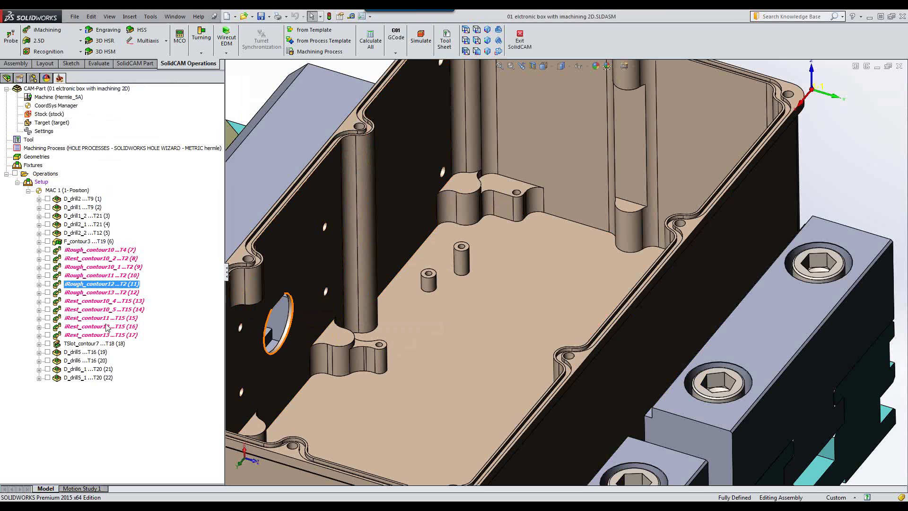
Step: Review the iRough_contour13 operation's contour13 geometry and the pocket floor face that defines its depth, and close the operation
{"action": "double_click", "coordinate": [104, 293]}
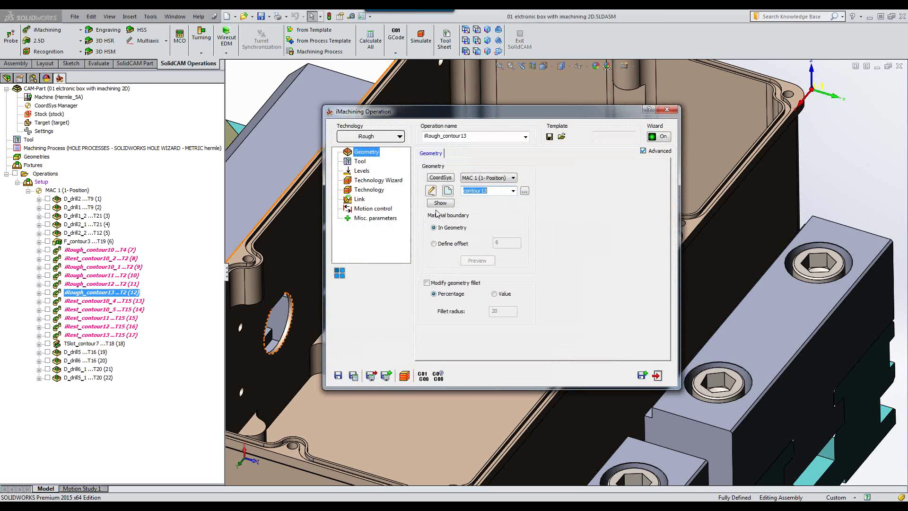
{"action": "left_click", "coordinate": [440, 203]}
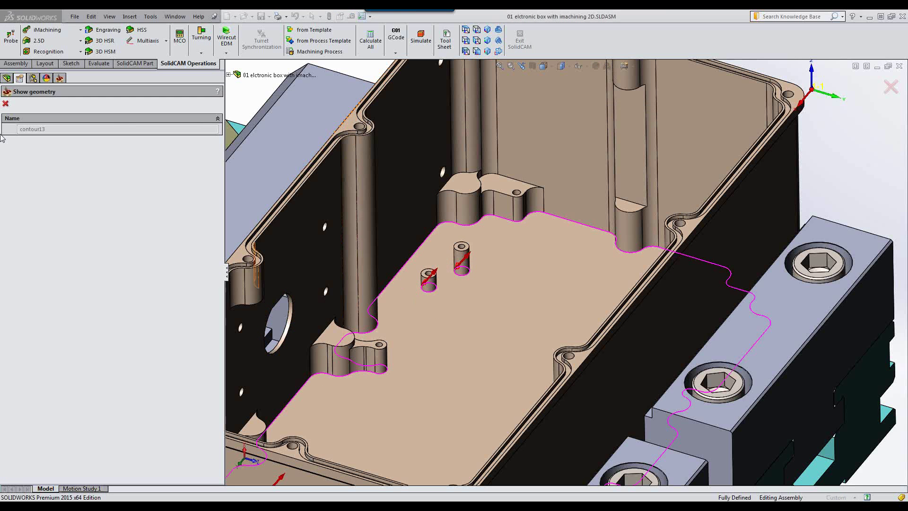
{"action": "left_click", "coordinate": [5, 104]}
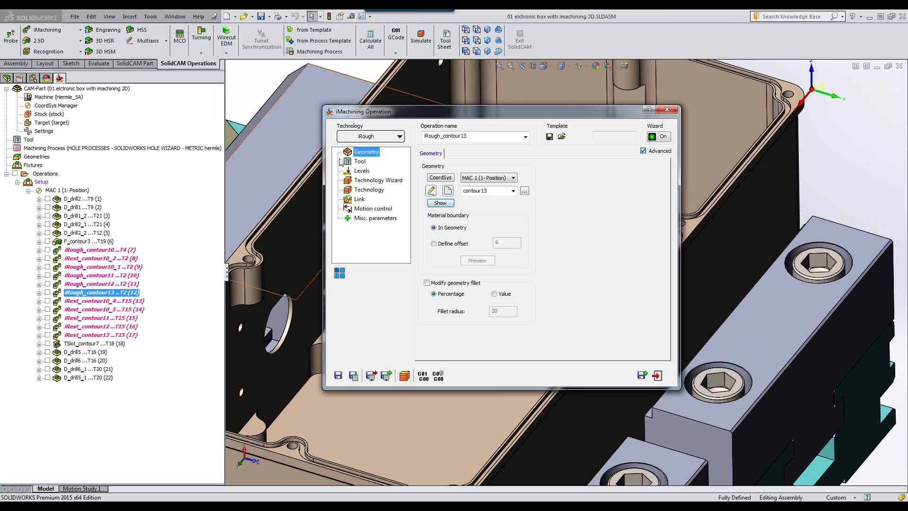
{"action": "left_click", "coordinate": [362, 172]}
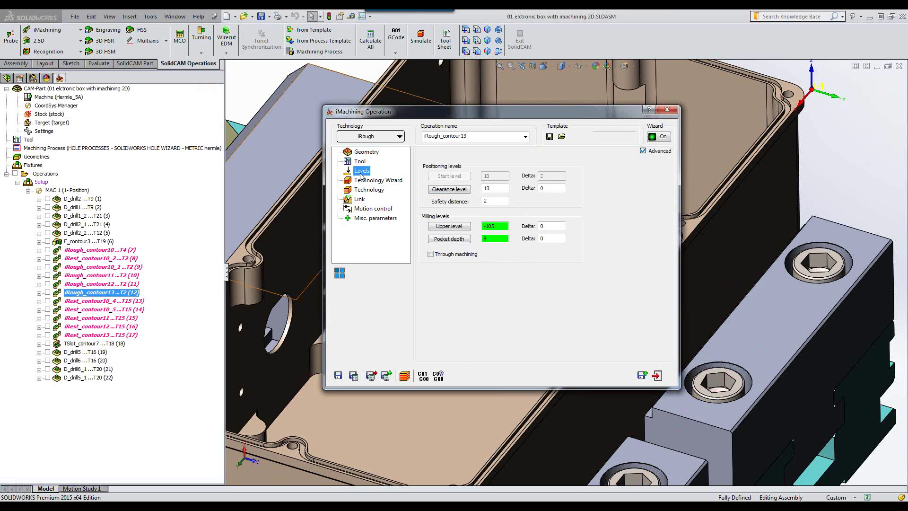
{"action": "left_click", "coordinate": [449, 239]}
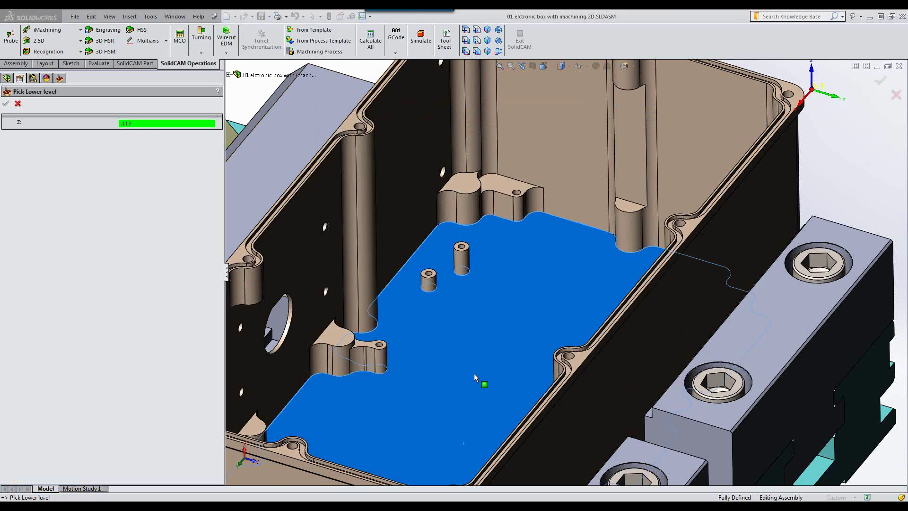
{"action": "left_click", "coordinate": [18, 105]}
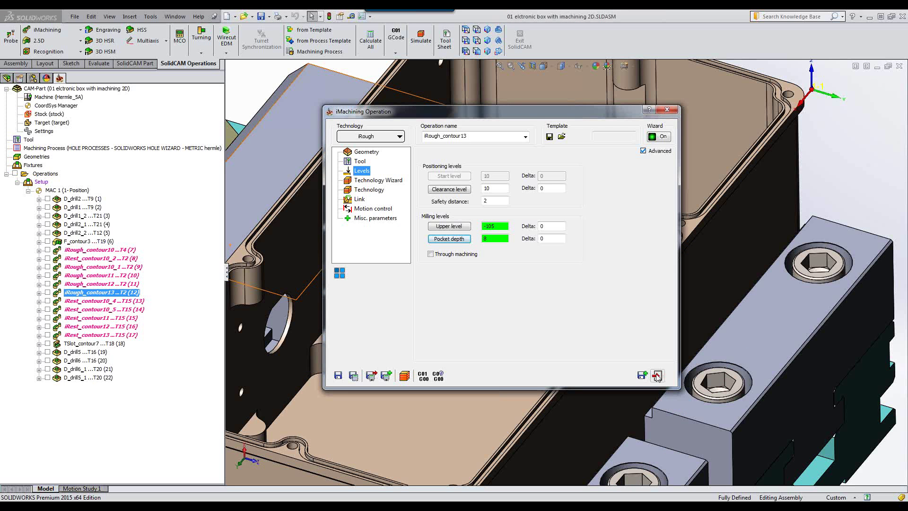
{"action": "left_click", "coordinate": [657, 376]}
Step: Simulate the iRough_contour13 operation with SolidVerify, inspect the cut pocket floor around the small bosses, and exit the simulation
{"action": "left_click", "coordinate": [423, 36]}
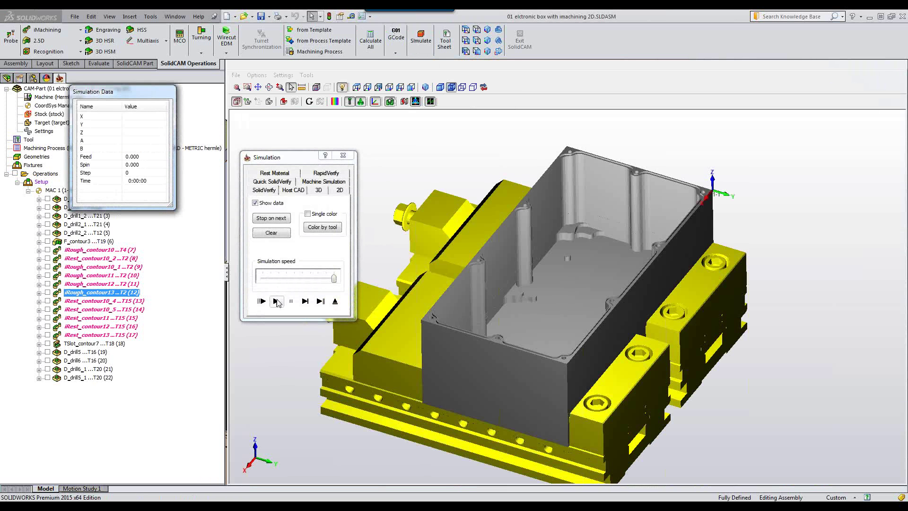
{"action": "left_click", "coordinate": [276, 300]}
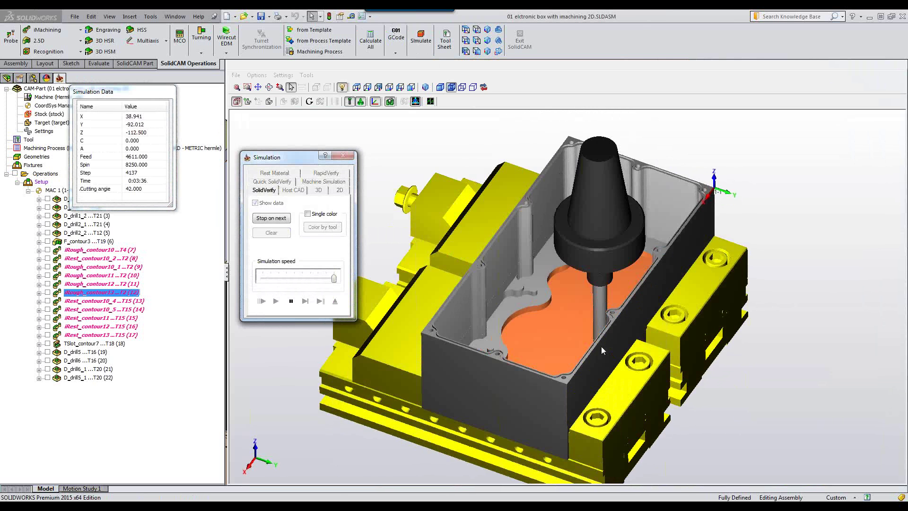
{"action": "scroll", "coordinate": [600, 346], "scroll_direction": "up", "scroll_amount": 3}
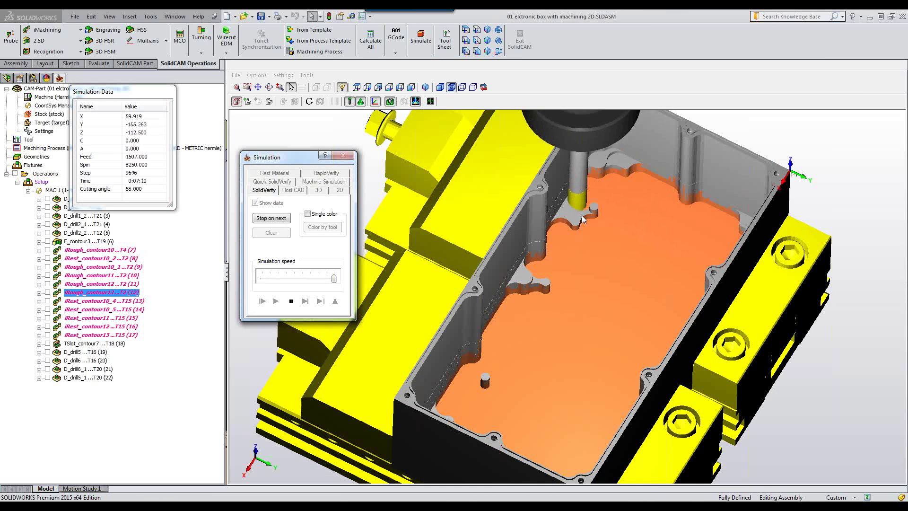
{"action": "left_click", "coordinate": [335, 301]}
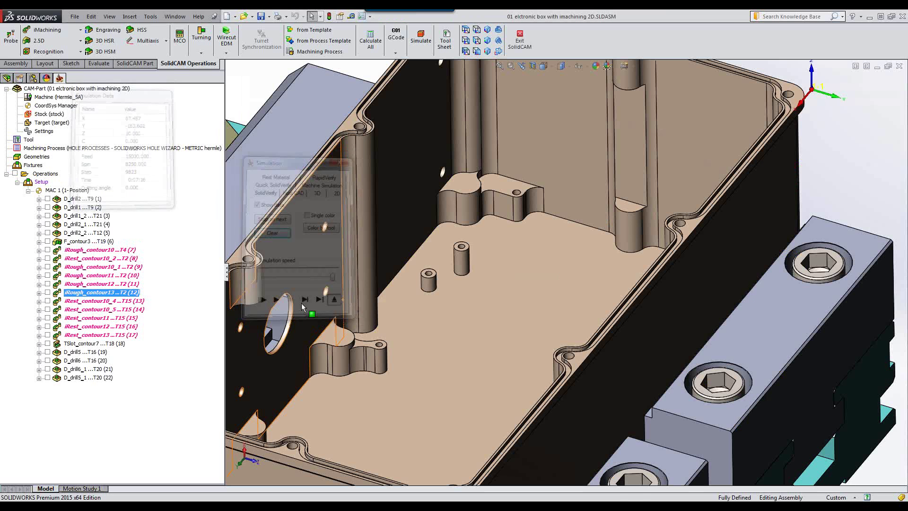
Step: Simulate all iMachining operations from iRough_contour10 through iRest_contour13 together in Host CAD mode, and exit the simulation
{"action": "left_click", "coordinate": [80, 304]}
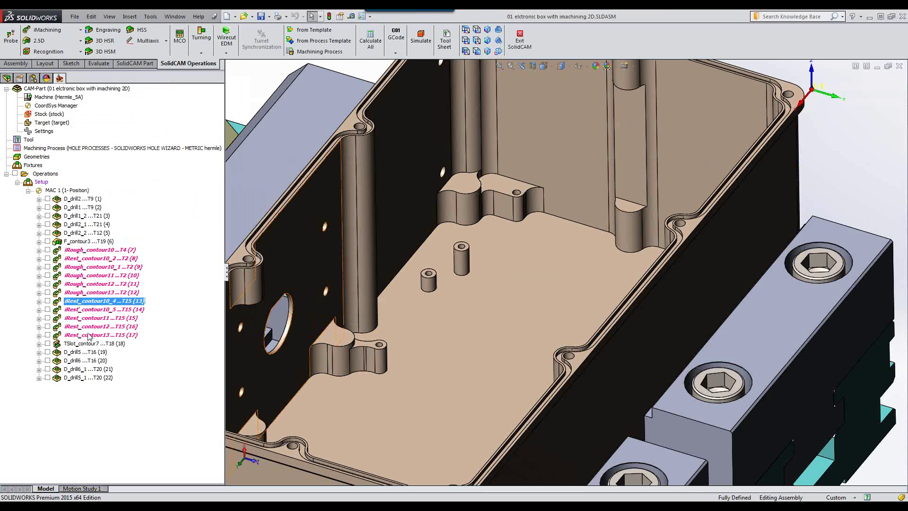
{"action": "left_click", "coordinate": [87, 254]}
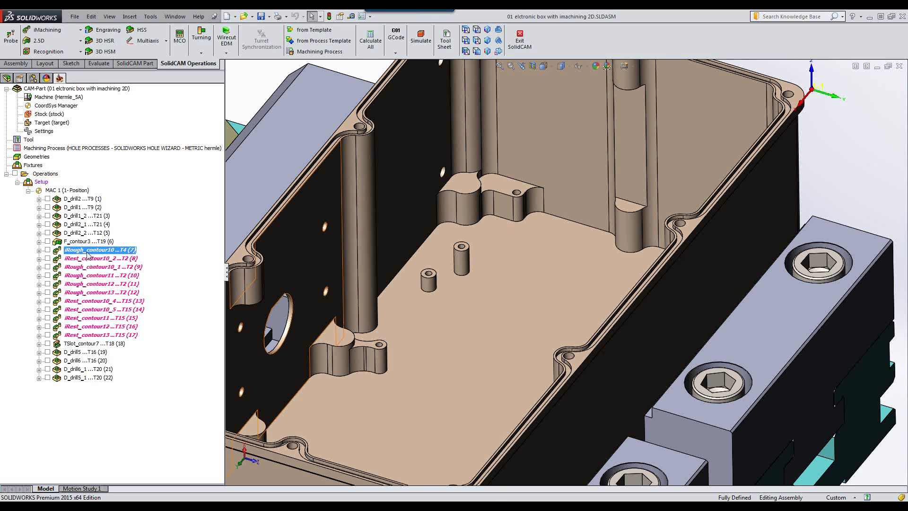
{"action": "left_click", "coordinate": [87, 336], "text": "shift"}
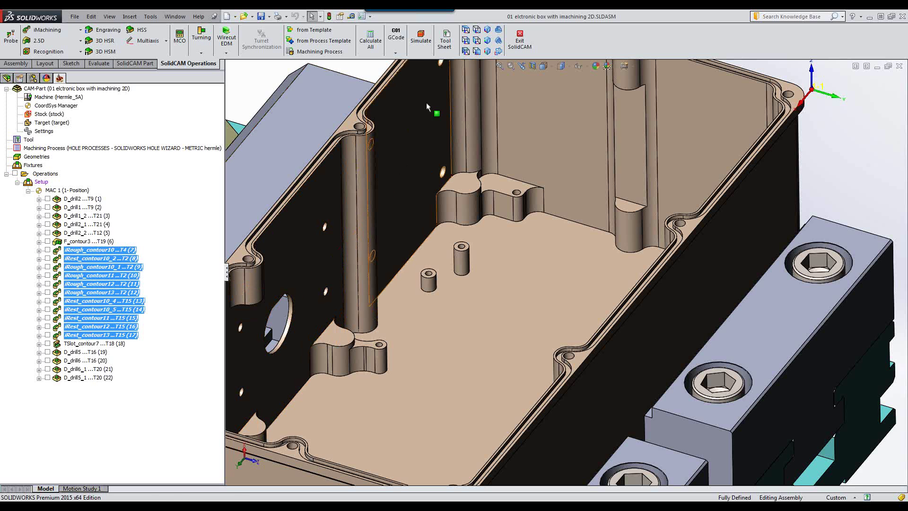
{"action": "left_click", "coordinate": [422, 49]}
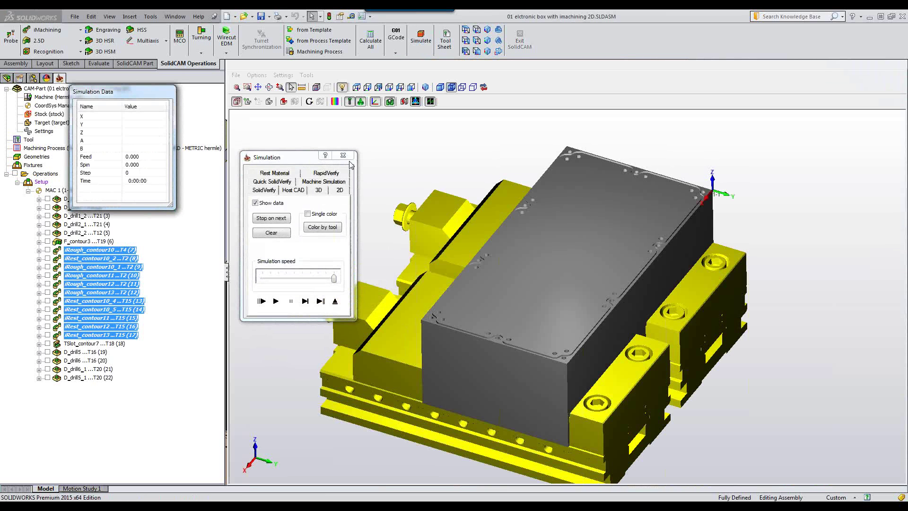
{"action": "left_click", "coordinate": [294, 190]}
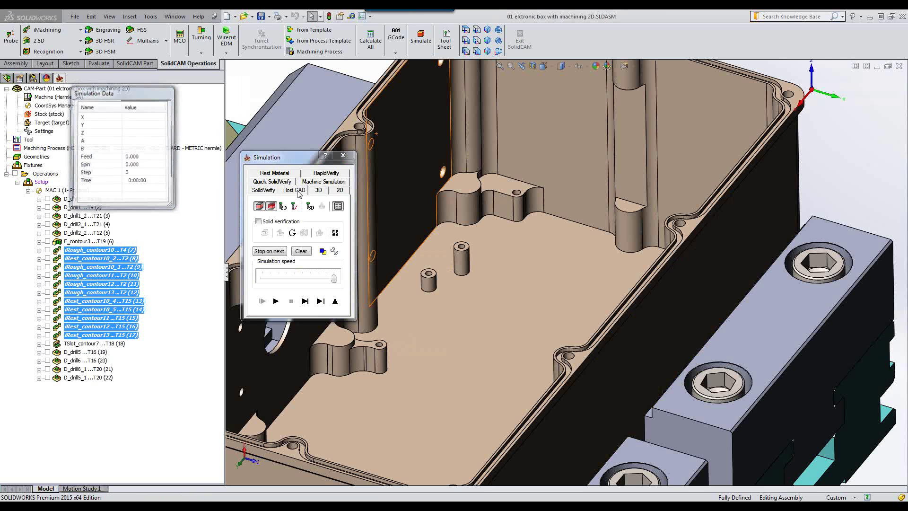
{"action": "left_click", "coordinate": [275, 302]}
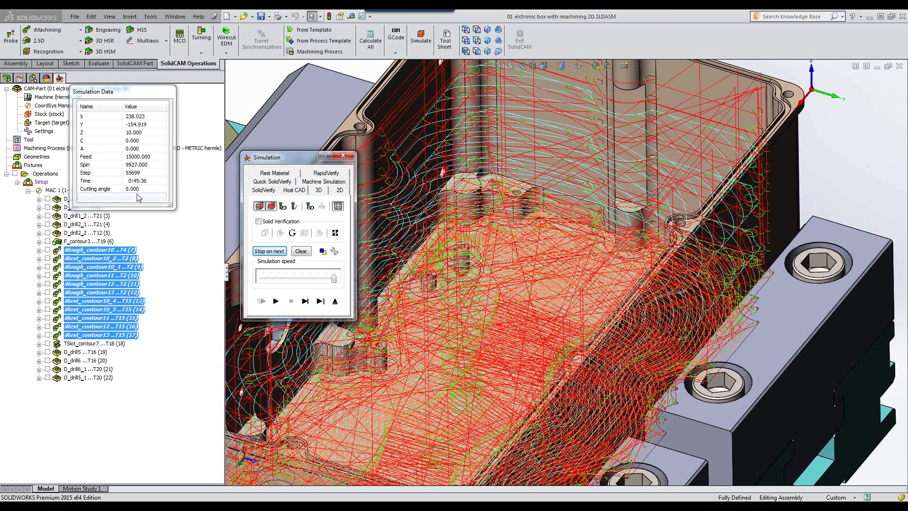
{"action": "left_click", "coordinate": [336, 301]}
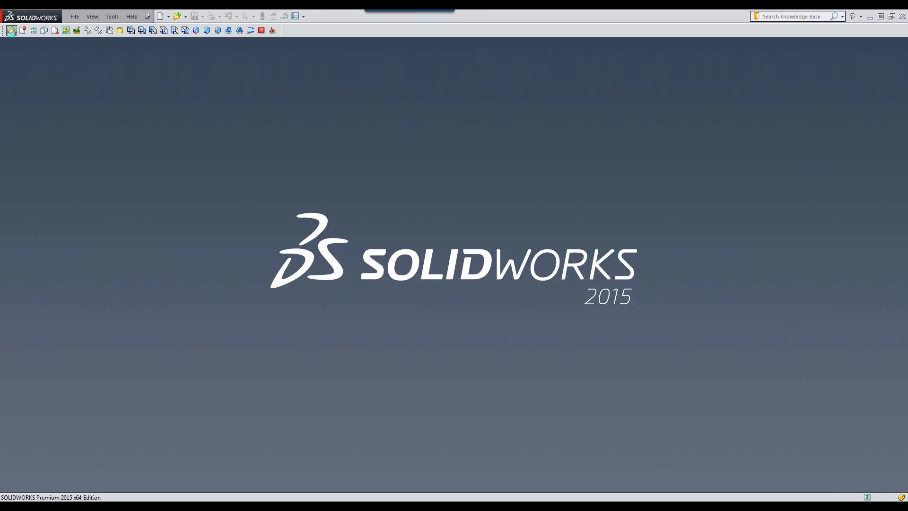
Step: Open the CAM-Part "02 elctronic-box-with imachining 3D" and go through its three i3DRough_target operations
{"action": "left_click", "coordinate": [12, 32]}
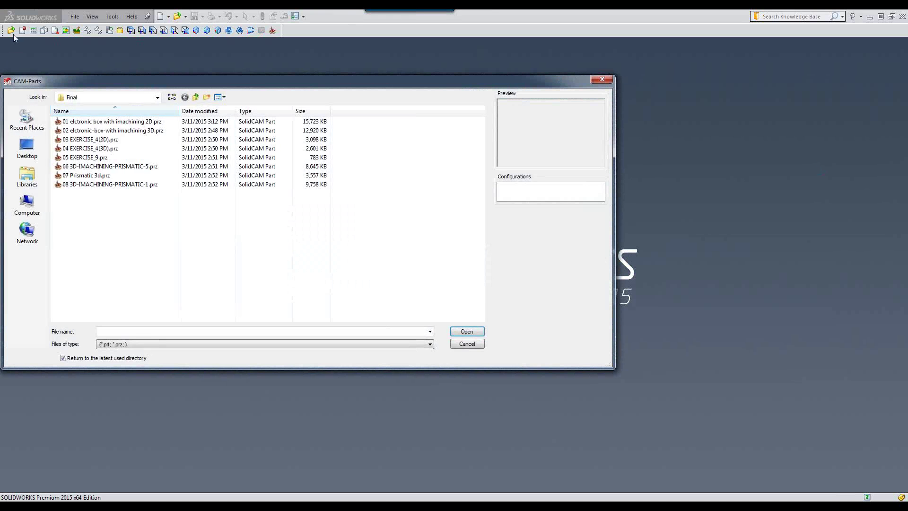
{"action": "left_click", "coordinate": [105, 131]}
{"action": "left_click", "coordinate": [474, 331]}
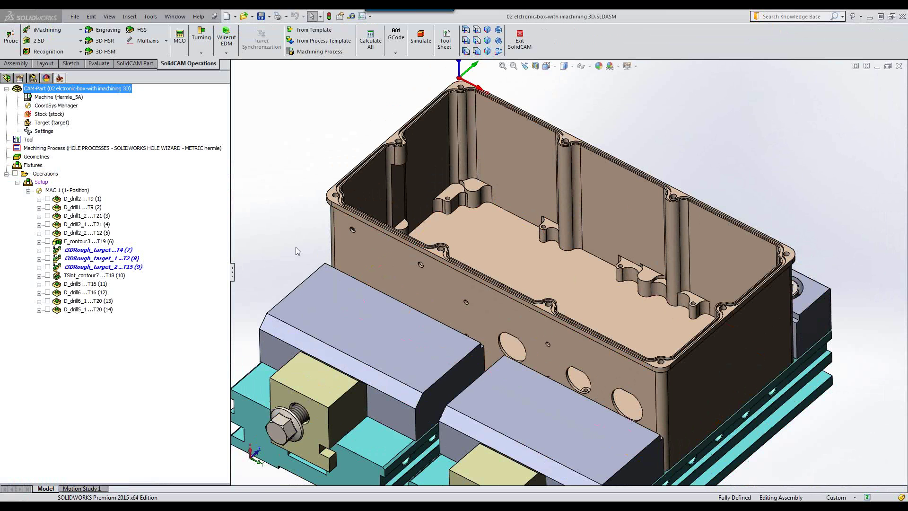
{"action": "left_click", "coordinate": [100, 251]}
{"action": "left_click", "coordinate": [98, 259]}
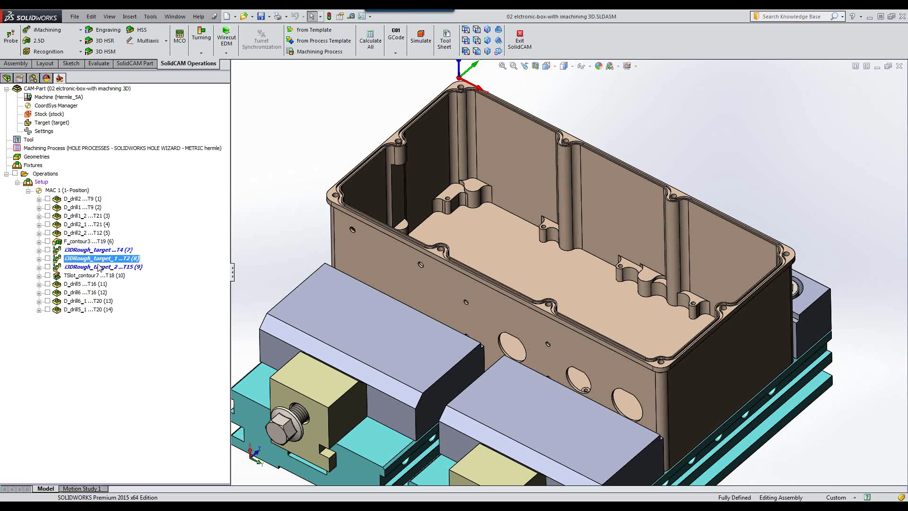
{"action": "left_click", "coordinate": [100, 268]}
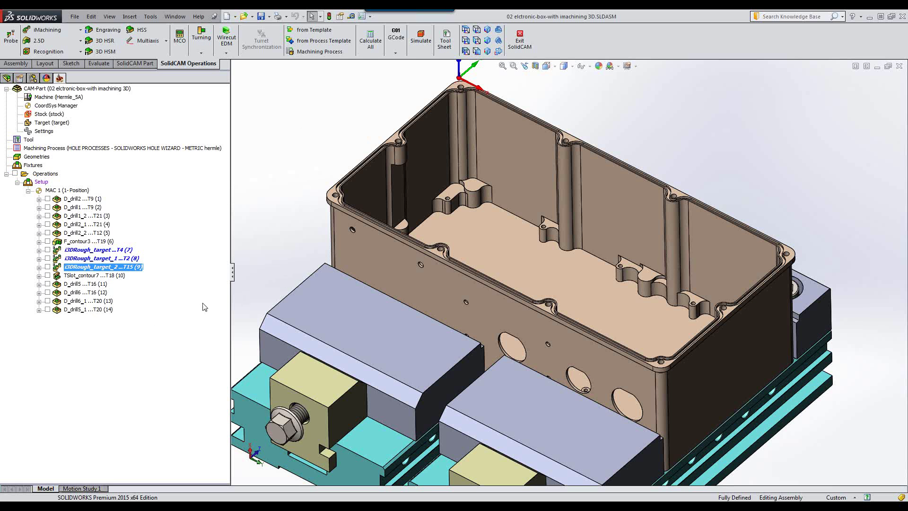
Step: Review the i3DRough_target operation's geometry and w_a working area, view its rest material in 3D, and leave the working area settings unsaved
{"action": "left_click", "coordinate": [102, 251]}
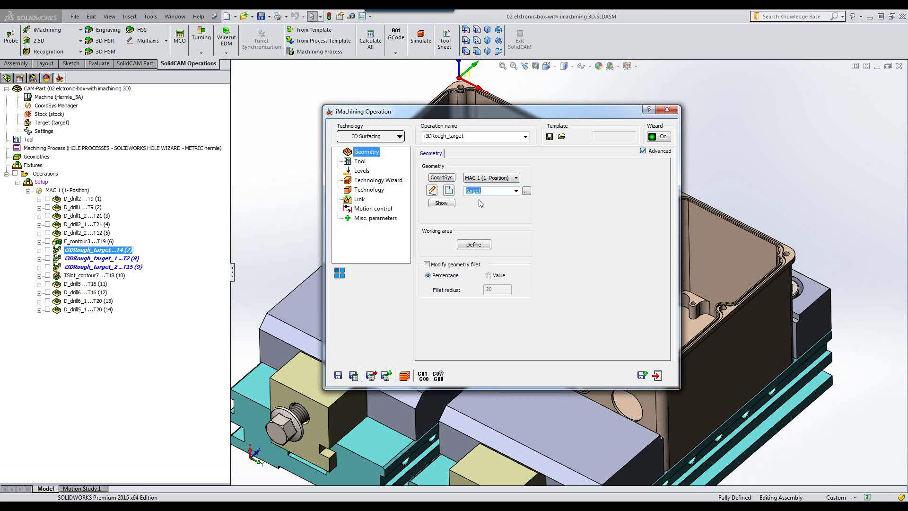
{"action": "left_click", "coordinate": [473, 245]}
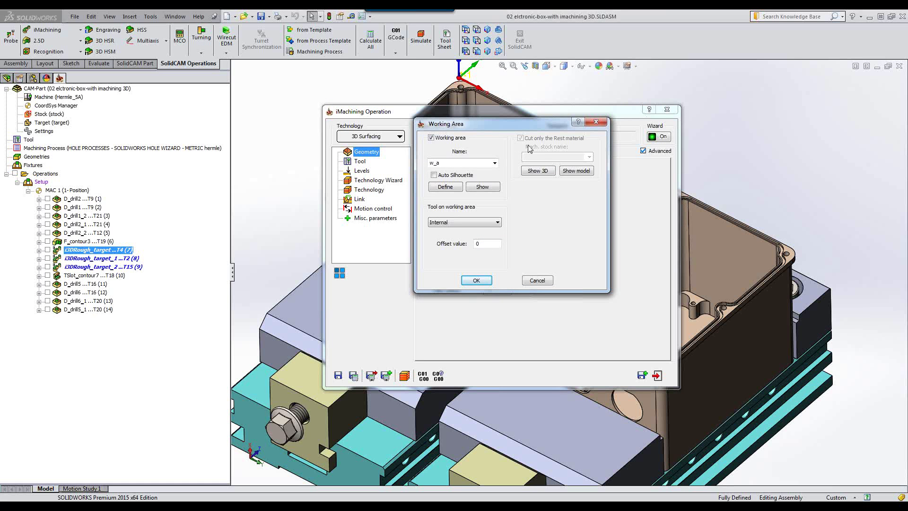
{"action": "left_click", "coordinate": [545, 172]}
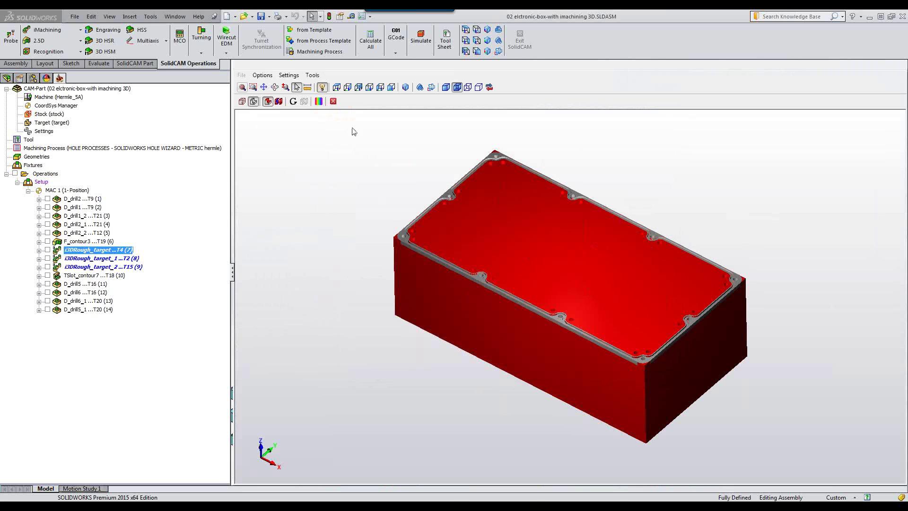
{"action": "left_click", "coordinate": [332, 101]}
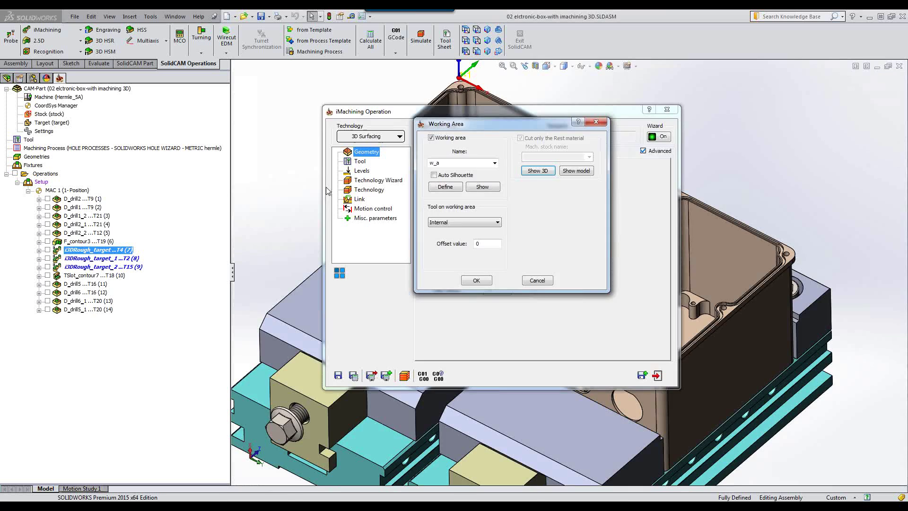
{"action": "left_click", "coordinate": [544, 281]}
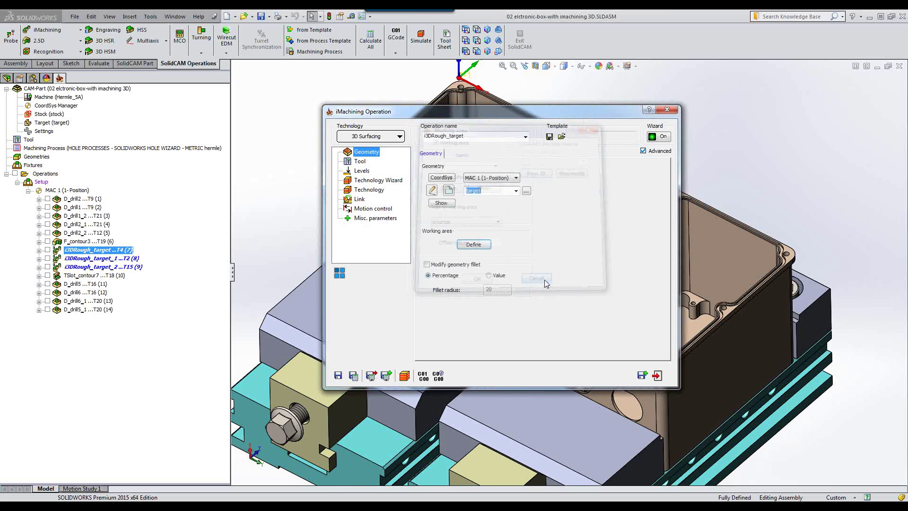
Step: Review the i3DRough_target operation's tool and holder collision settings and the face that defines its lower level, and close the operation
{"action": "left_click", "coordinate": [360, 161]}
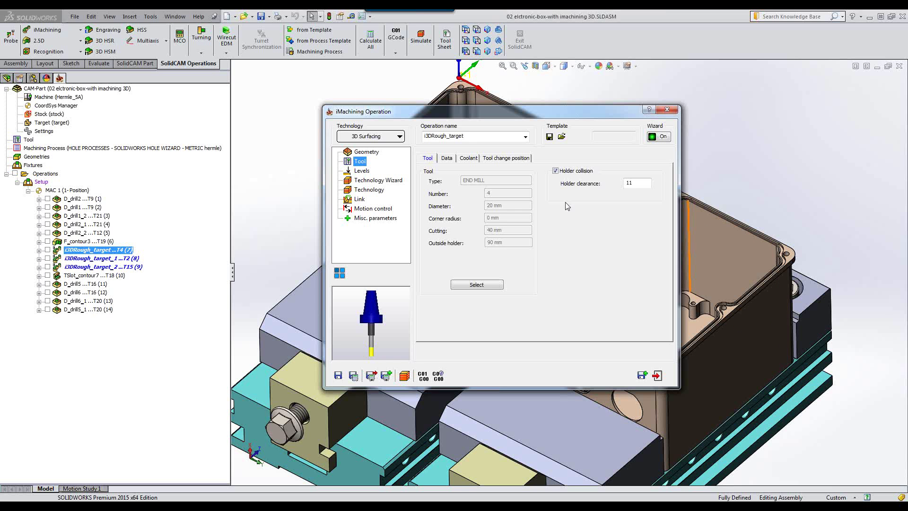
{"action": "left_click", "coordinate": [362, 172]}
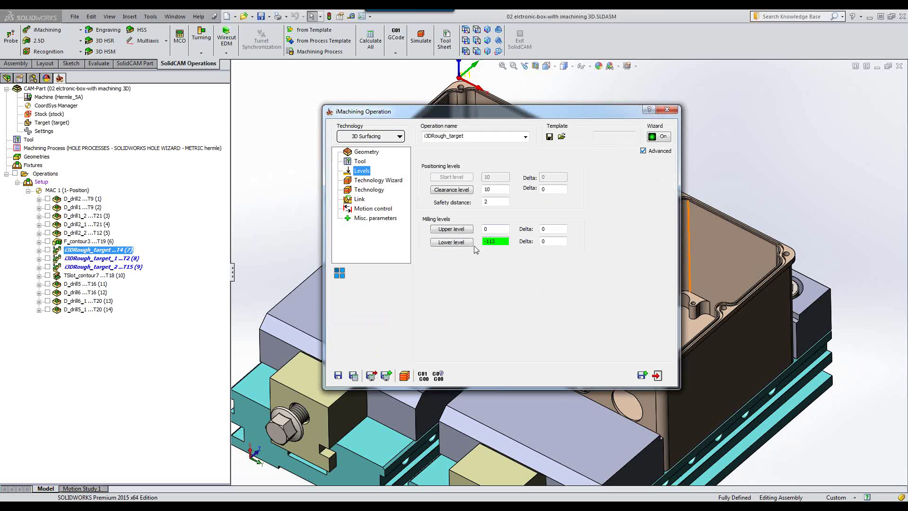
{"action": "left_click", "coordinate": [462, 244]}
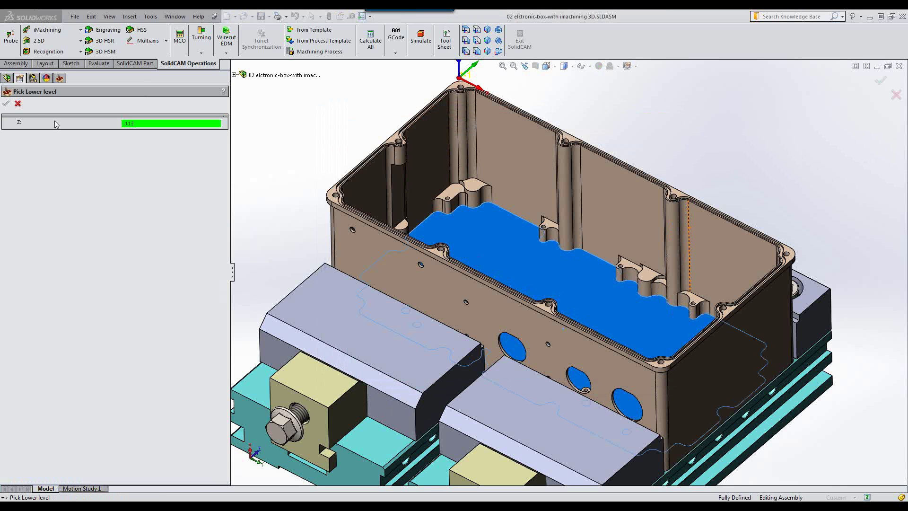
{"action": "left_click", "coordinate": [18, 104]}
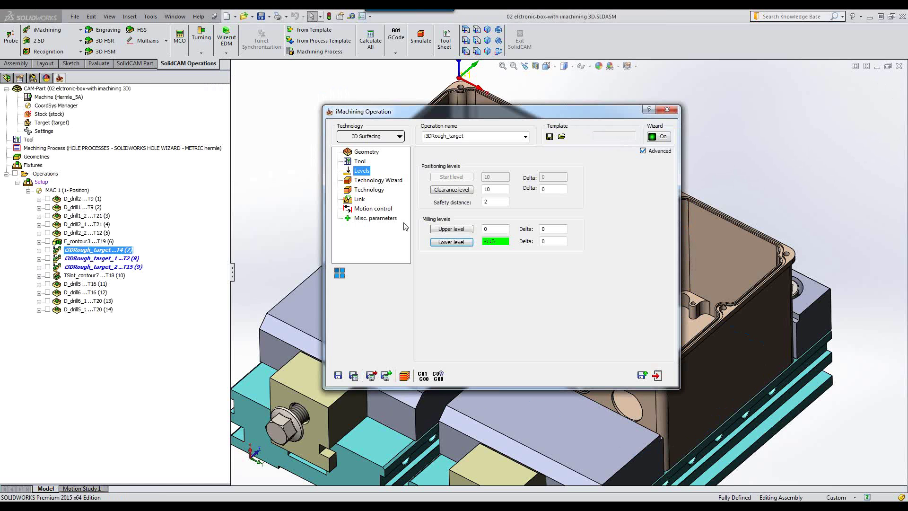
{"action": "left_click", "coordinate": [656, 375]}
Step: Simulate the i3DRough_target operation with SolidVerify at reduced then slightly increased speed, and pause it during the step-up cuts
{"action": "left_click", "coordinate": [420, 38]}
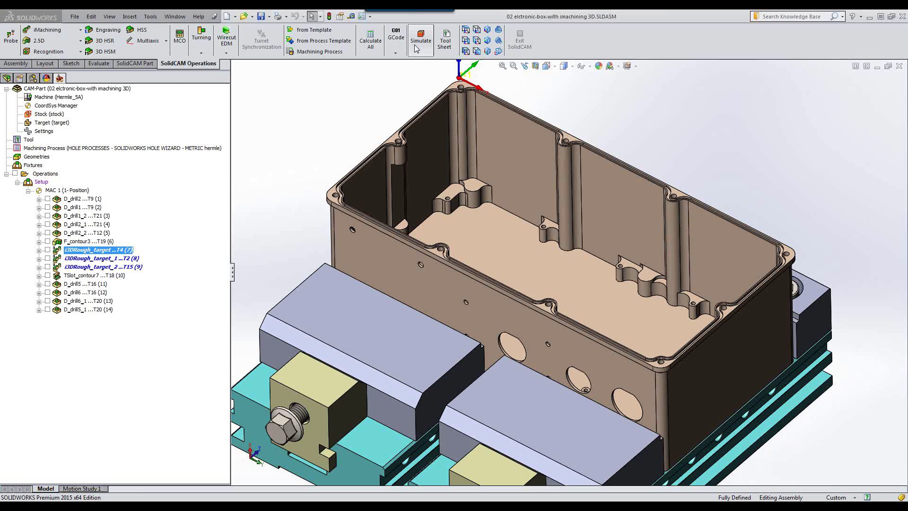
{"action": "left_click", "coordinate": [330, 174]}
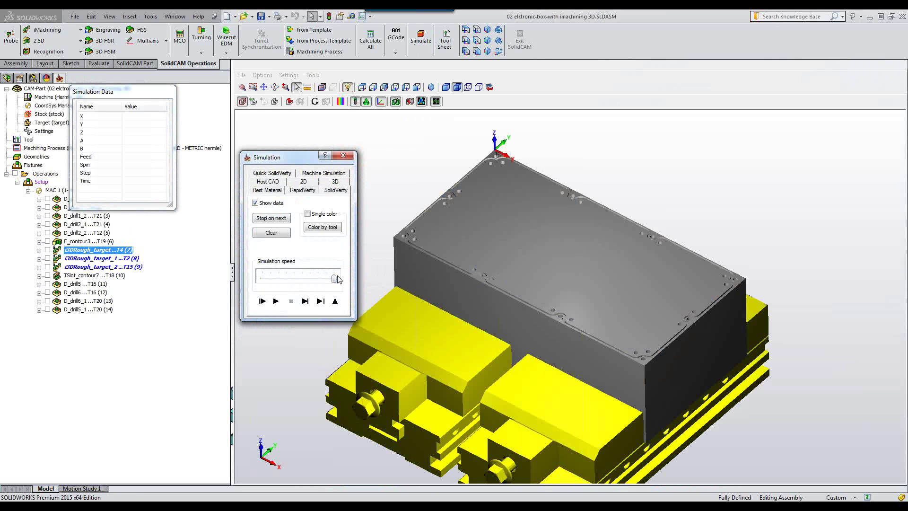
{"action": "left_click", "coordinate": [298, 280]}
{"action": "left_click", "coordinate": [275, 301]}
{"action": "left_click", "coordinate": [307, 279]}
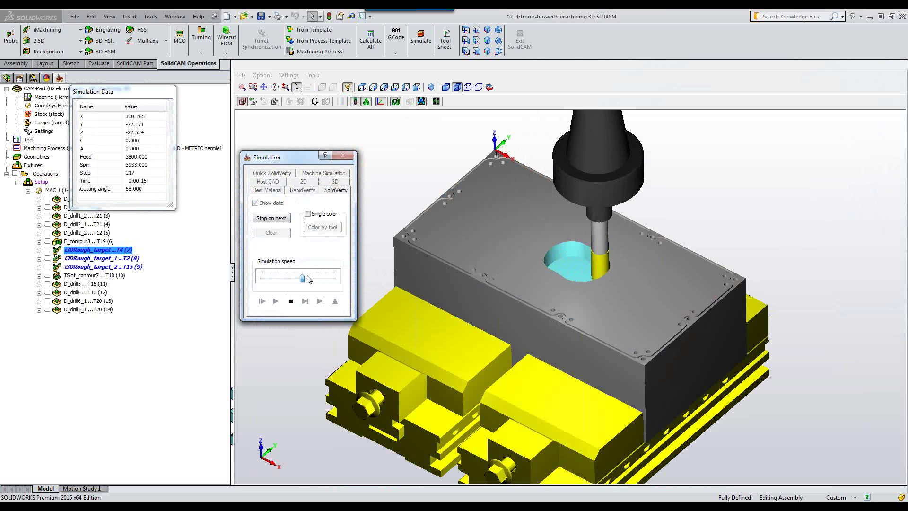
{"action": "left_click", "coordinate": [308, 279]}
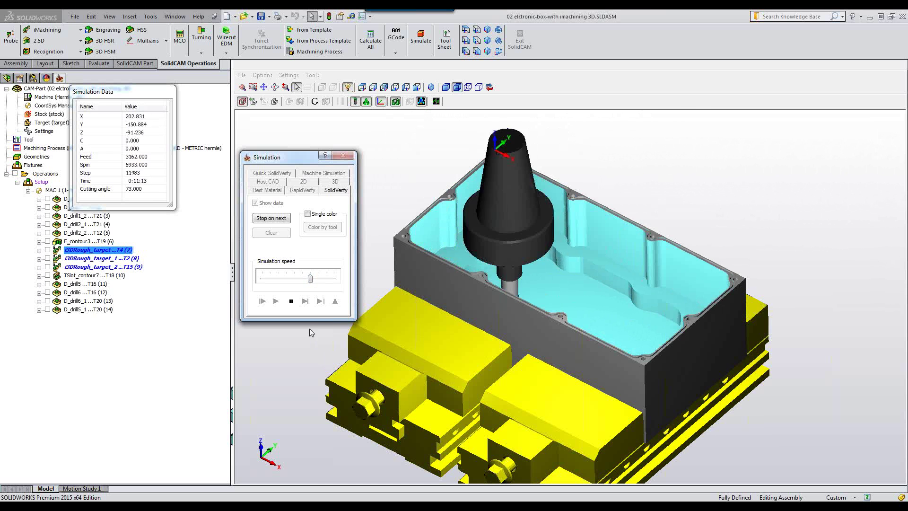
{"action": "left_click", "coordinate": [291, 301]}
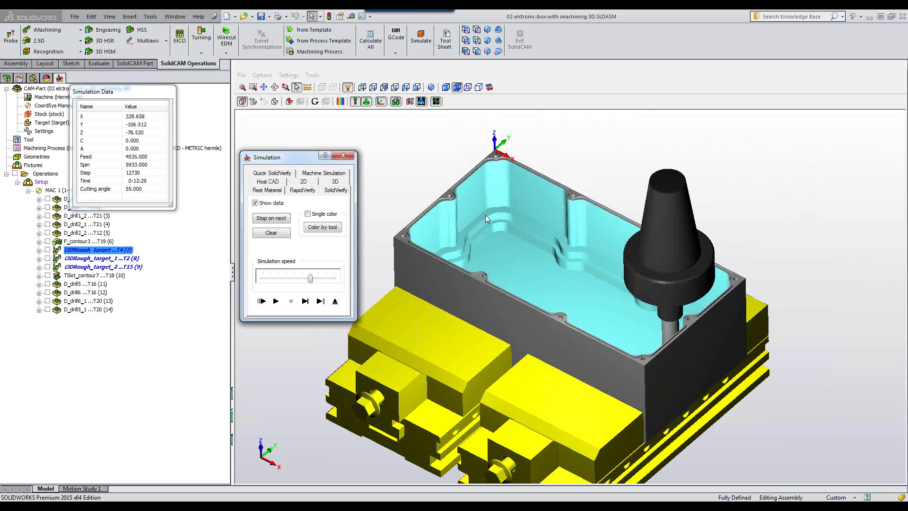
Step: Run the remaining SolidVerify simulation of i3DRough_target, pausing to inspect the pocket and tool from several angles, and exit the simulation
{"action": "left_click", "coordinate": [551, 230]}
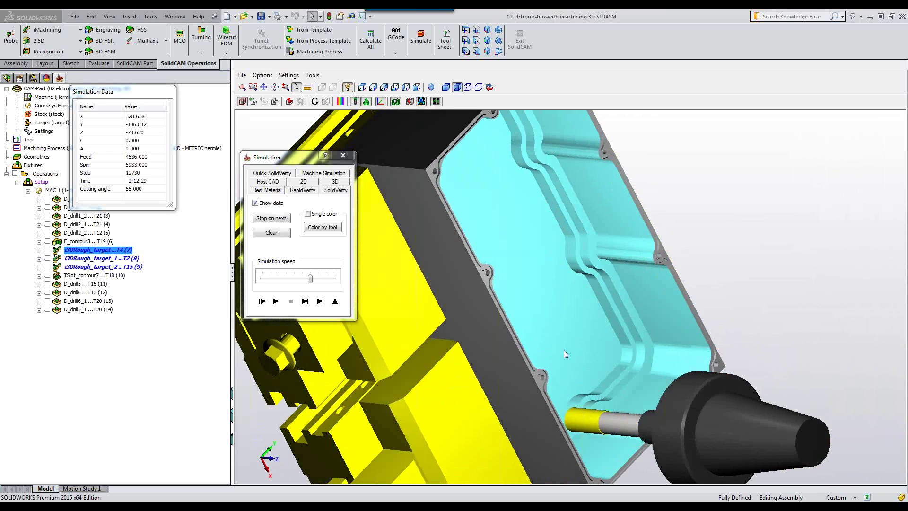
{"action": "left_click", "coordinate": [276, 301]}
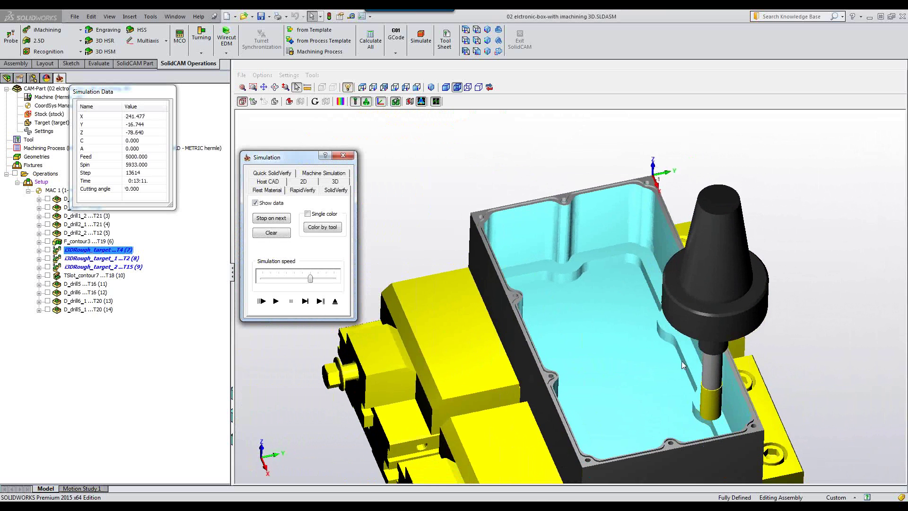
{"action": "left_click", "coordinate": [277, 301]}
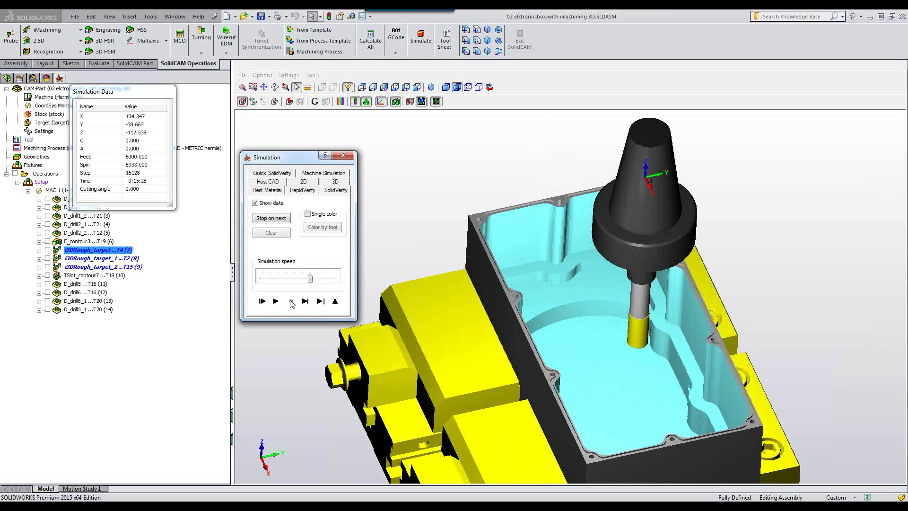
{"action": "left_click", "coordinate": [292, 301]}
{"action": "middle_click_drag", "start_coordinate": [511, 220], "coordinate": [656, 336]}
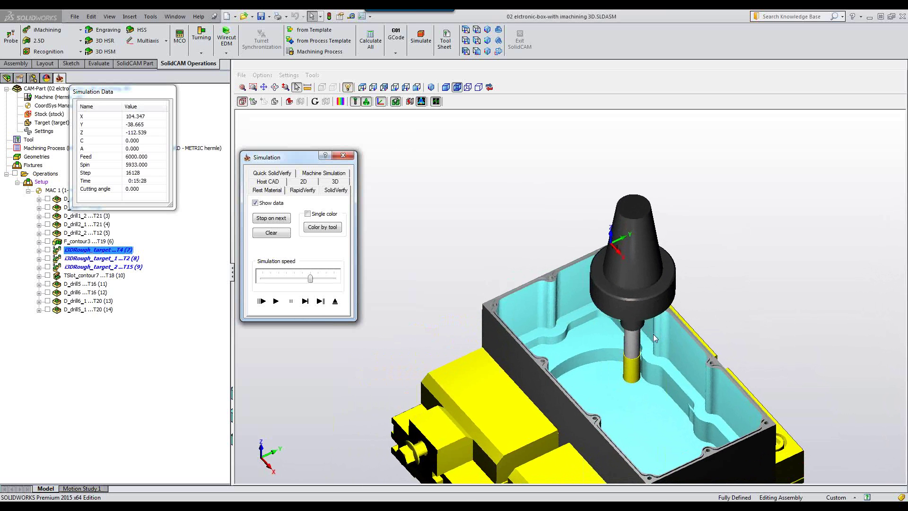
{"action": "left_click", "coordinate": [277, 301]}
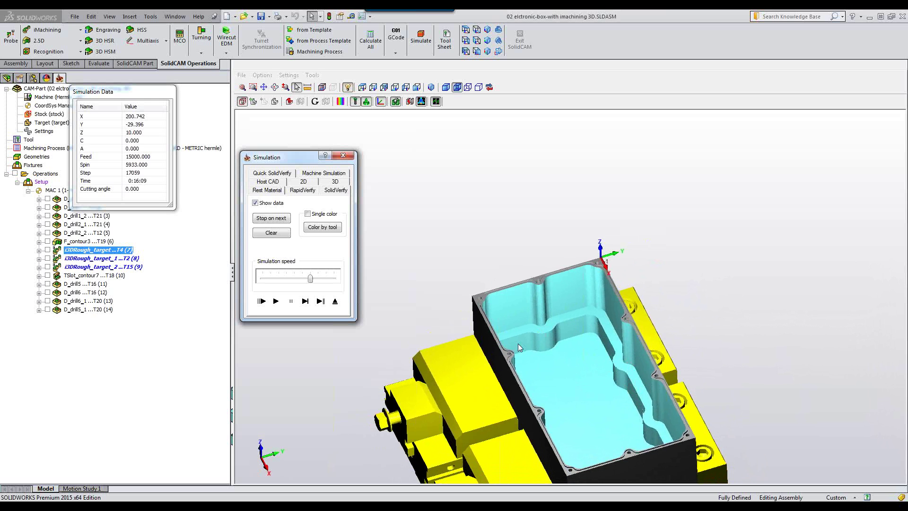
{"action": "left_click", "coordinate": [335, 301]}
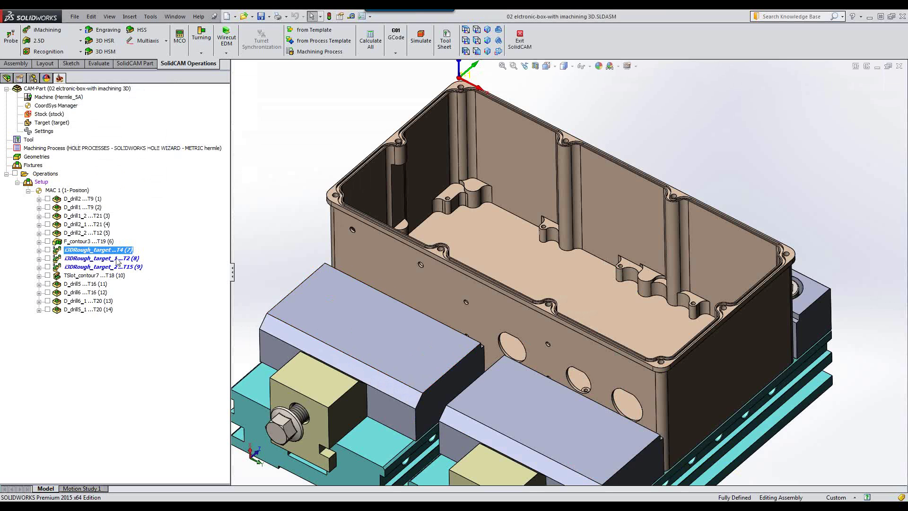
Step: Open the i3DRough_target_1 operation, review its tool and w_a working area, view the rest material in 3D, and leave the working area unsaved
{"action": "double_click", "coordinate": [102, 258]}
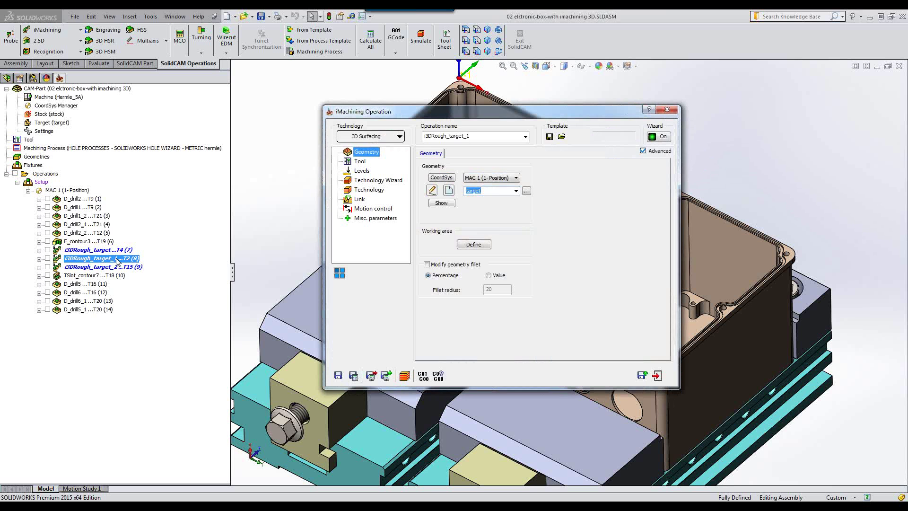
{"action": "left_click", "coordinate": [363, 162]}
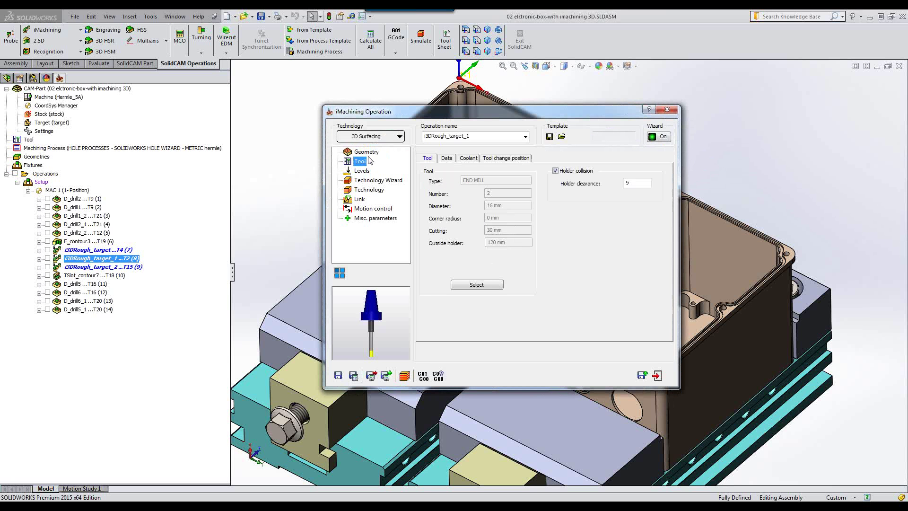
{"action": "left_click", "coordinate": [368, 153]}
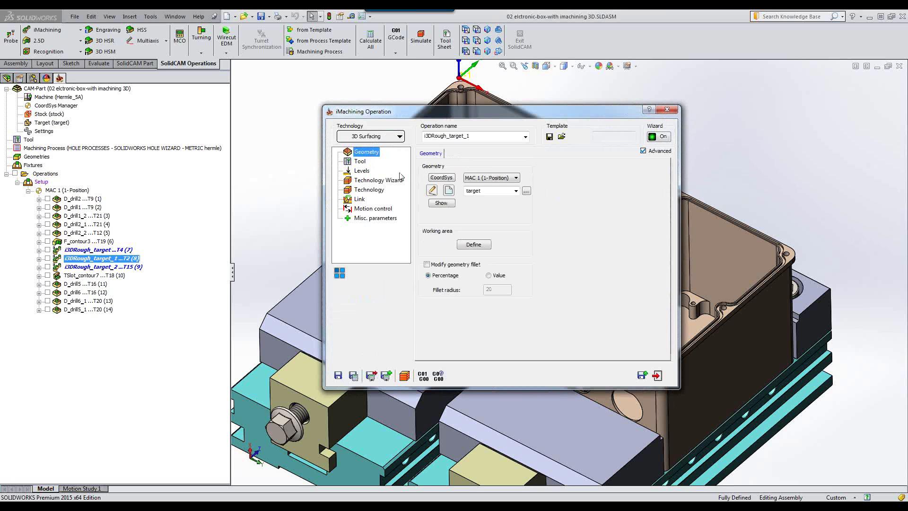
{"action": "left_click", "coordinate": [474, 244]}
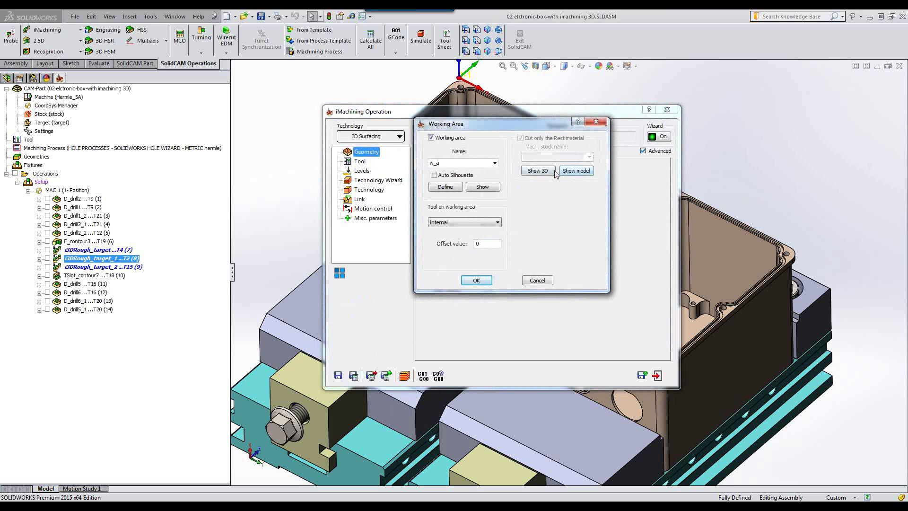
{"action": "left_click", "coordinate": [553, 172]}
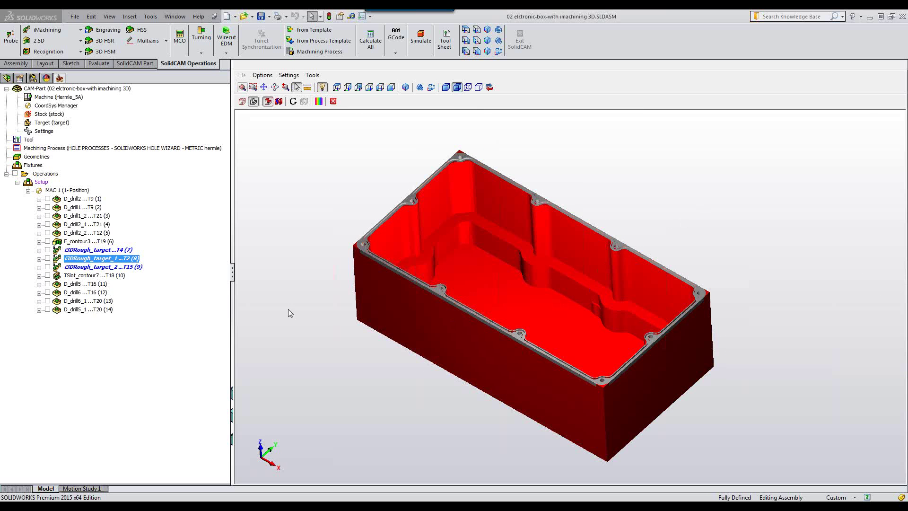
{"action": "left_click", "coordinate": [334, 101]}
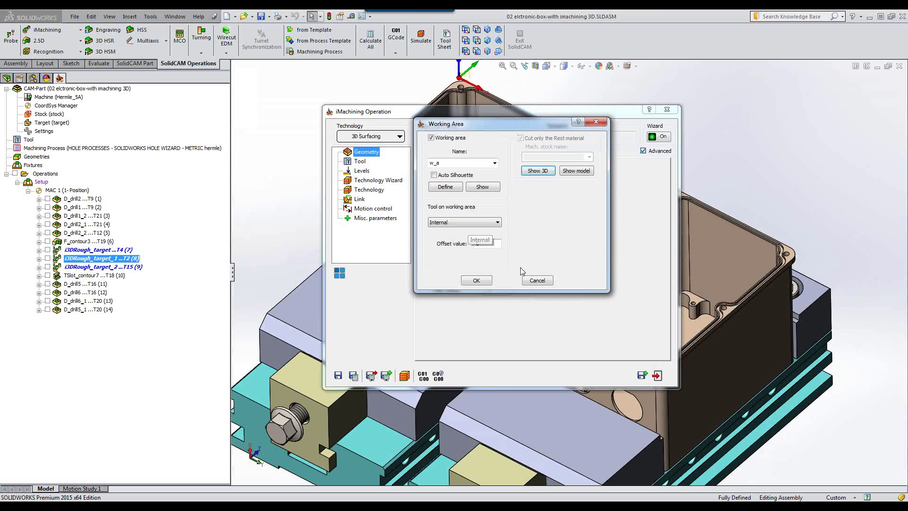
{"action": "left_click", "coordinate": [531, 280]}
Step: Review the i3DRough_target_1 operation's tool data, holder clearance and milling levels, and close the operation
{"action": "left_click", "coordinate": [361, 161]}
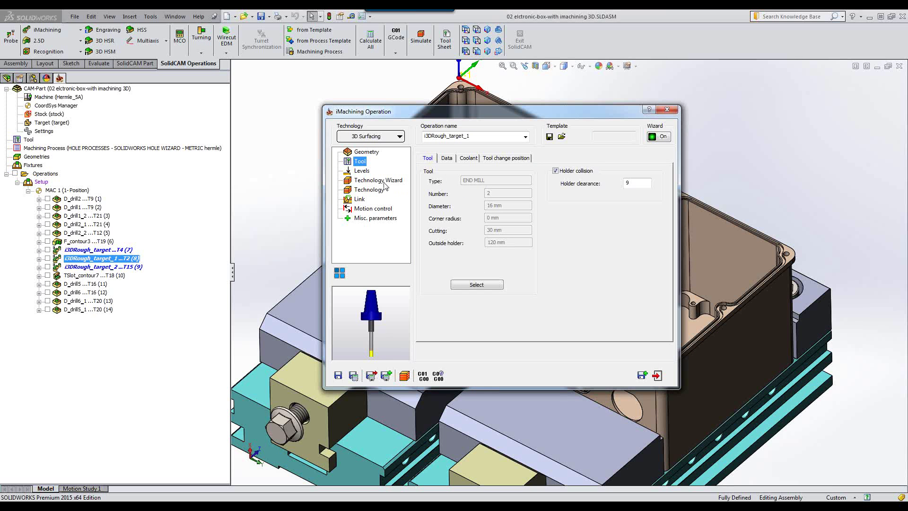
{"action": "left_click", "coordinate": [362, 171]}
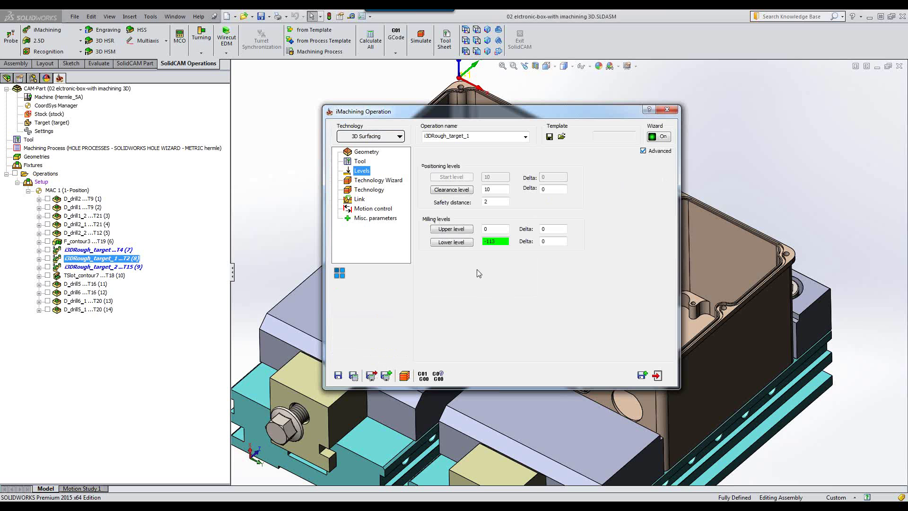
{"action": "left_click", "coordinate": [656, 375]}
Step: Simulate the i3DRough_target_1 operation with SolidVerify, inspect the machined corners and ledges from several angles, and exit the simulation
{"action": "left_click", "coordinate": [420, 40]}
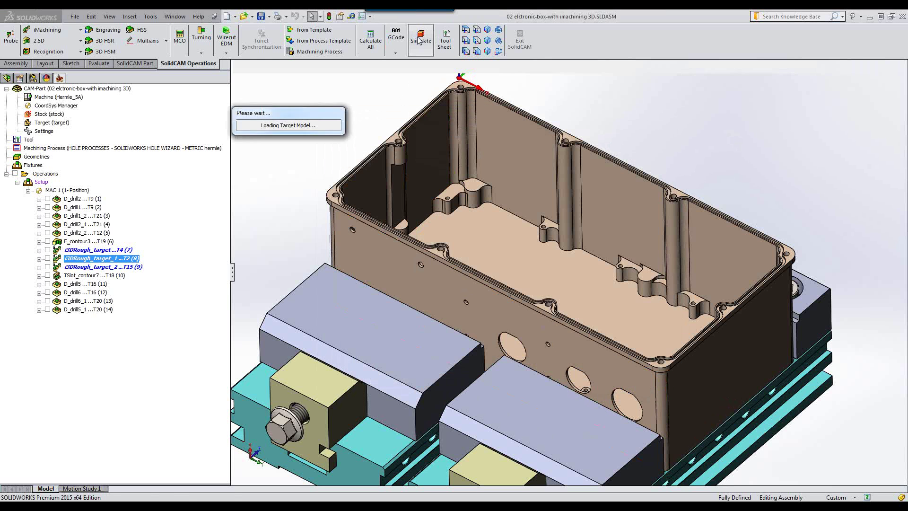
{"action": "left_click", "coordinate": [276, 301]}
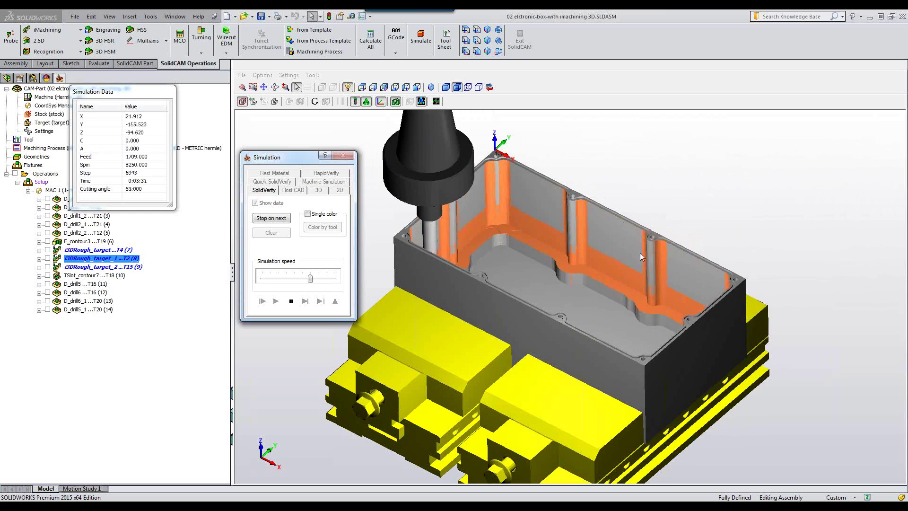
{"action": "middle_click_drag", "start_coordinate": [639, 285], "coordinate": [583, 293]}
{"action": "scroll", "coordinate": [594, 301], "scroll_direction": "up", "scroll_amount": 5}
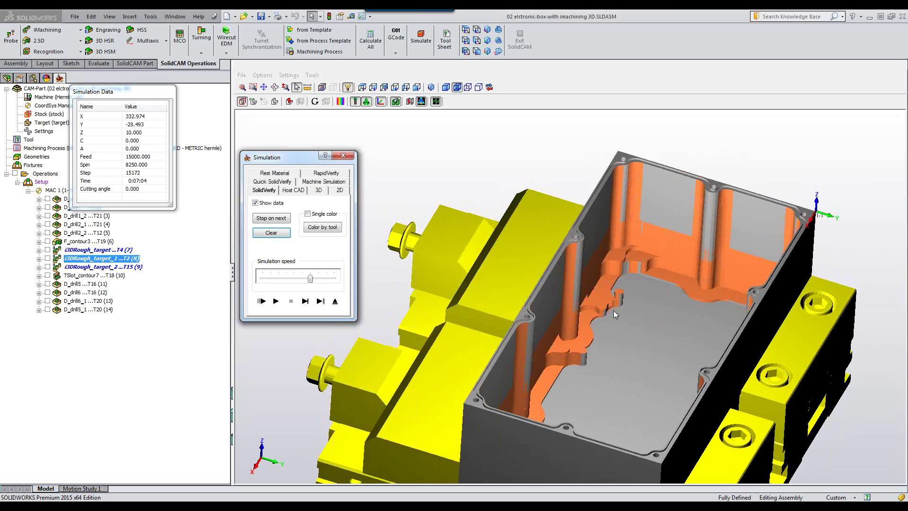
{"action": "key", "text": "Right"}
{"action": "key", "text": "Right"}
{"action": "key", "text": "Right"}
{"action": "key", "text": "Right"}
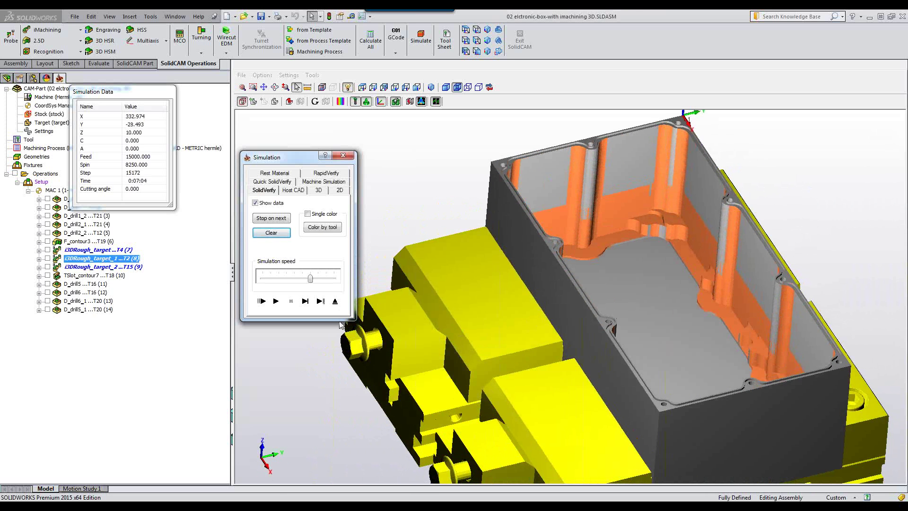
{"action": "left_click", "coordinate": [335, 301]}
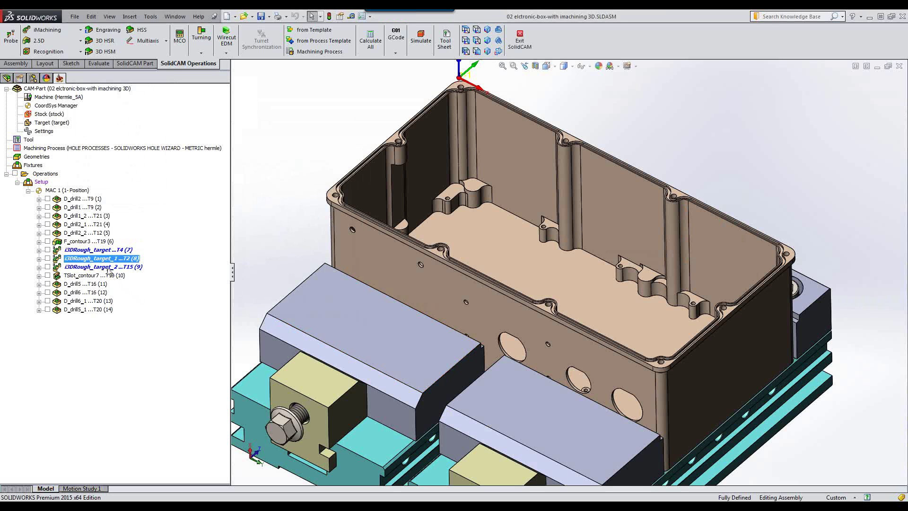
Step: Simulate all three i3DRough_target operations together in Host CAD mode at maximum speed, check the total machining time, and exit the simulation
{"action": "left_click", "coordinate": [108, 268]}
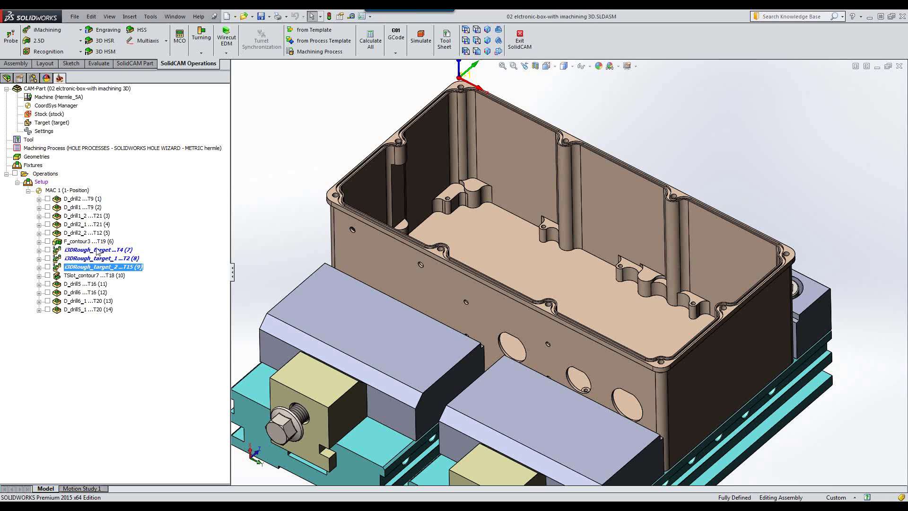
{"action": "left_click", "coordinate": [98, 251]}
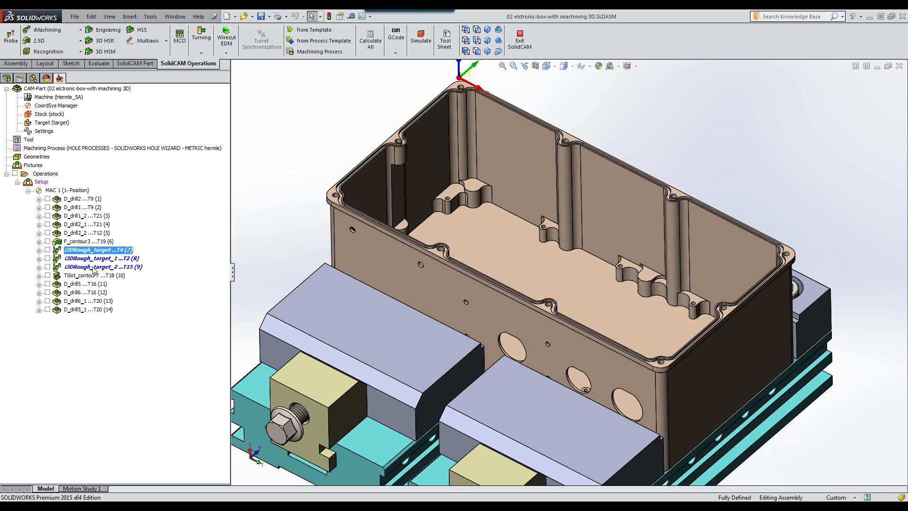
{"action": "left_click", "coordinate": [94, 267], "text": "shift"}
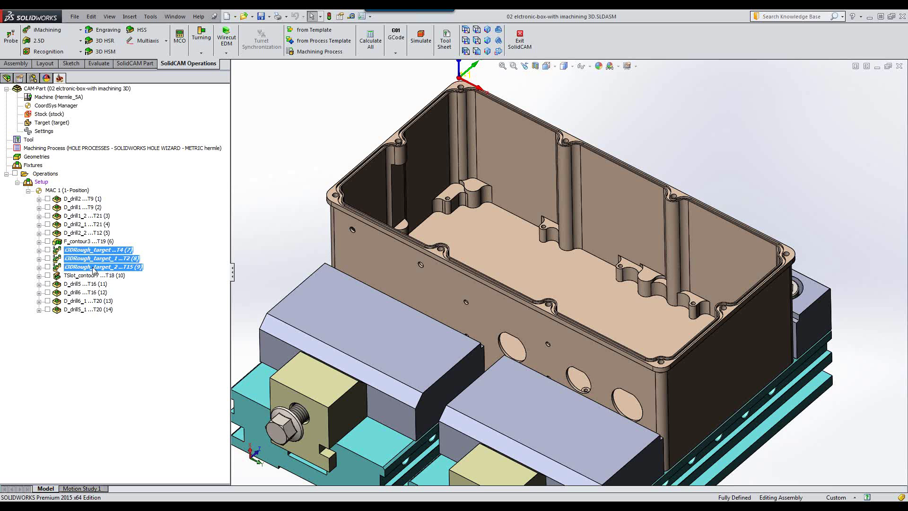
{"action": "left_click", "coordinate": [421, 43]}
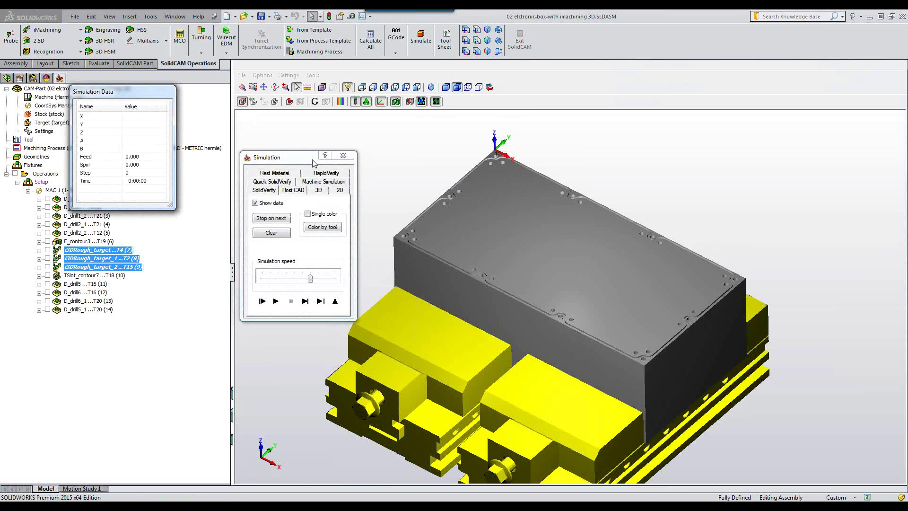
{"action": "left_click", "coordinate": [294, 190]}
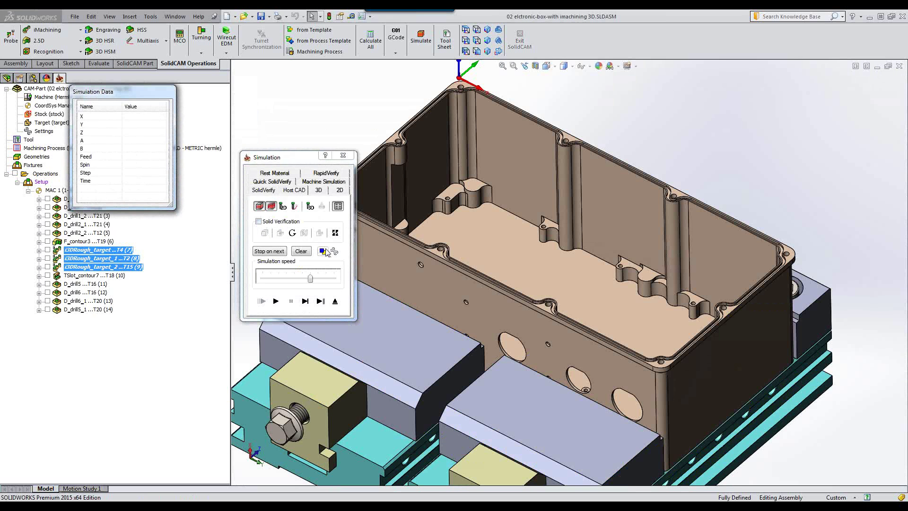
{"action": "left_click_drag", "start_coordinate": [313, 278], "coordinate": [357, 277]}
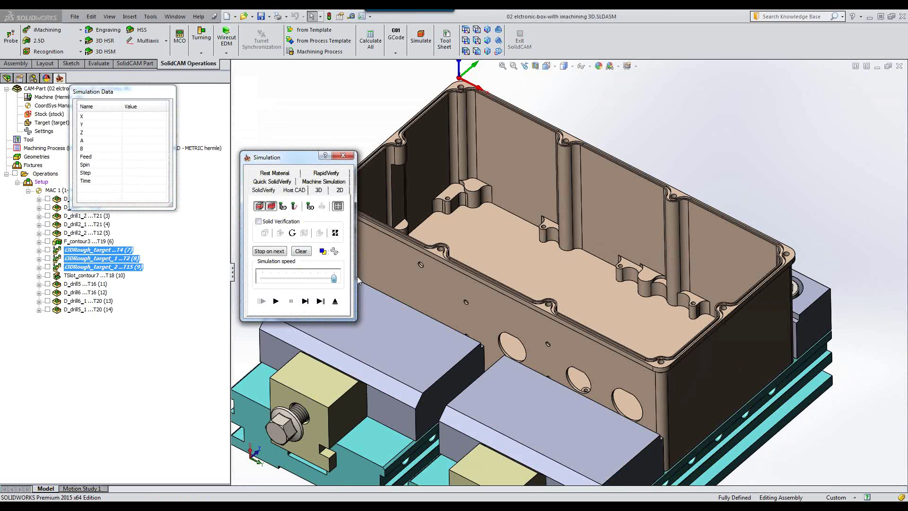
{"action": "left_click", "coordinate": [276, 301]}
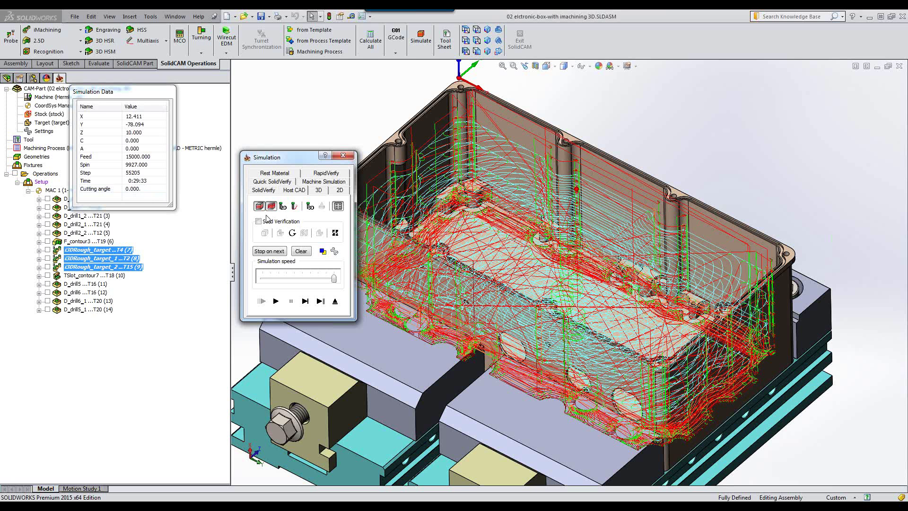
{"action": "left_click", "coordinate": [335, 301]}
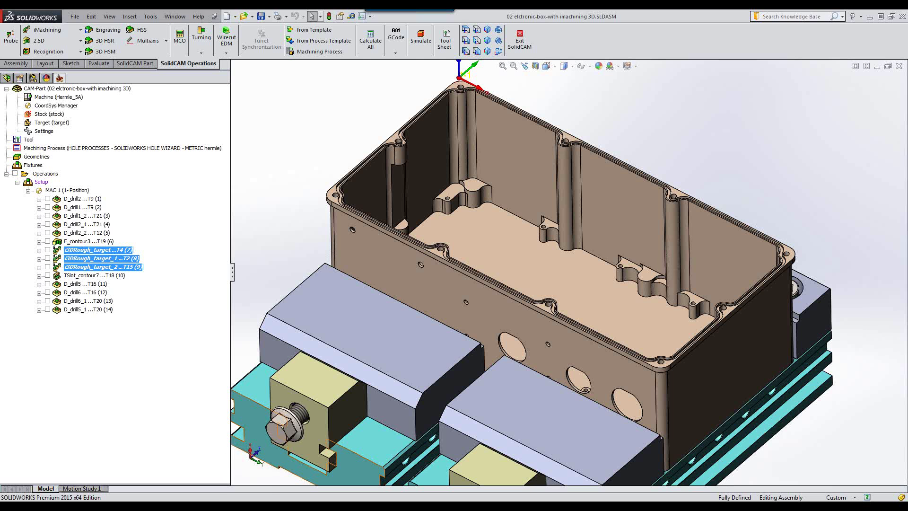
Step: Switch to the Excel time comparison workbook, examine the aluminum part's iMachining and iMachining 3D cutting times and savings, and return to SolidCAM
{"action": "mouse_move", "coordinate": [217, 503]}
{"action": "left_click", "coordinate": [215, 451]}
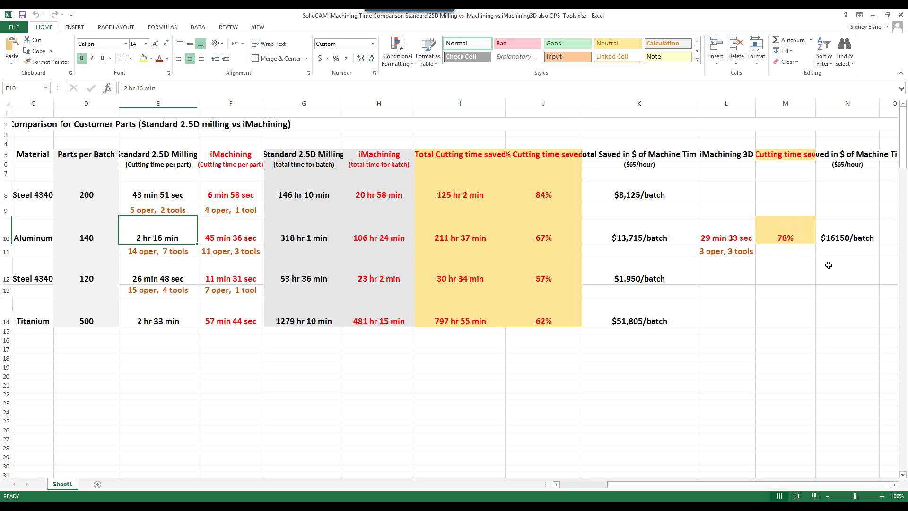
{"action": "left_click", "coordinate": [875, 15]}
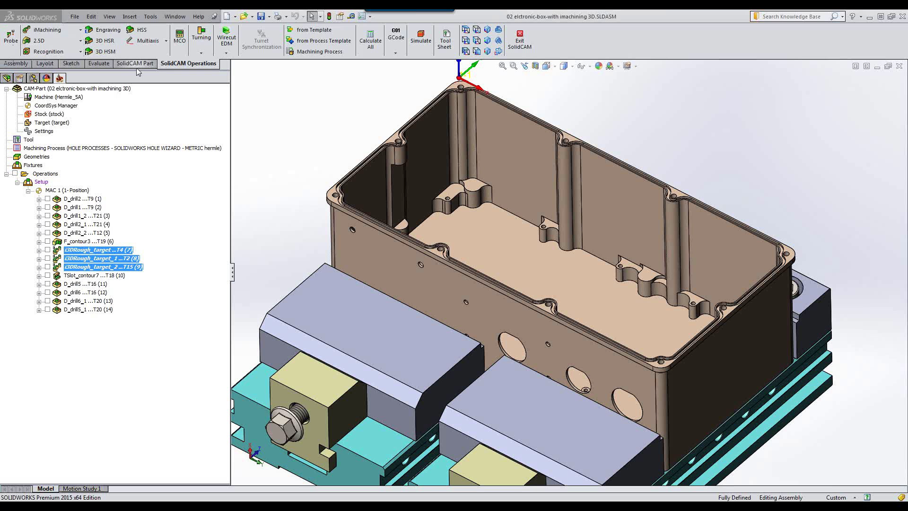
Step: Open the CAM-Part "03 EXERCISE_4(2D).prz" from the Final folder
{"action": "left_click", "coordinate": [134, 65]}
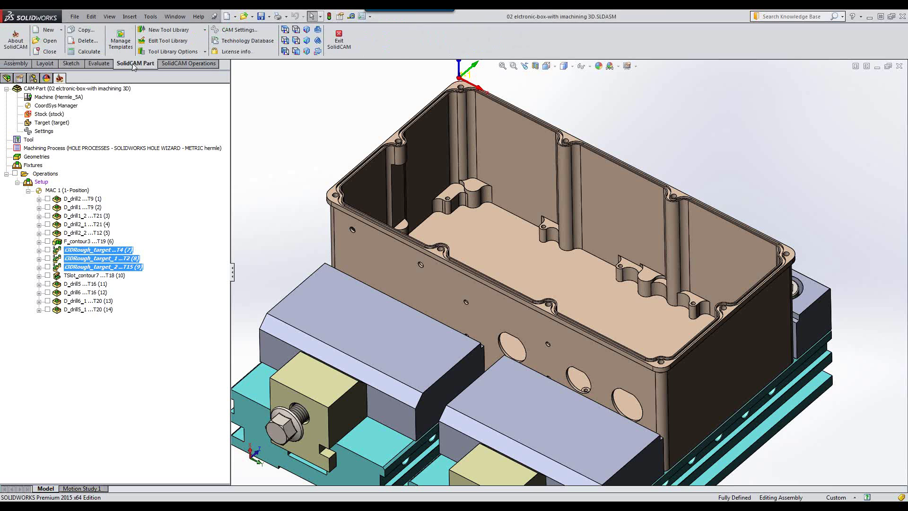
{"action": "left_click", "coordinate": [46, 41]}
{"action": "left_click", "coordinate": [106, 140]}
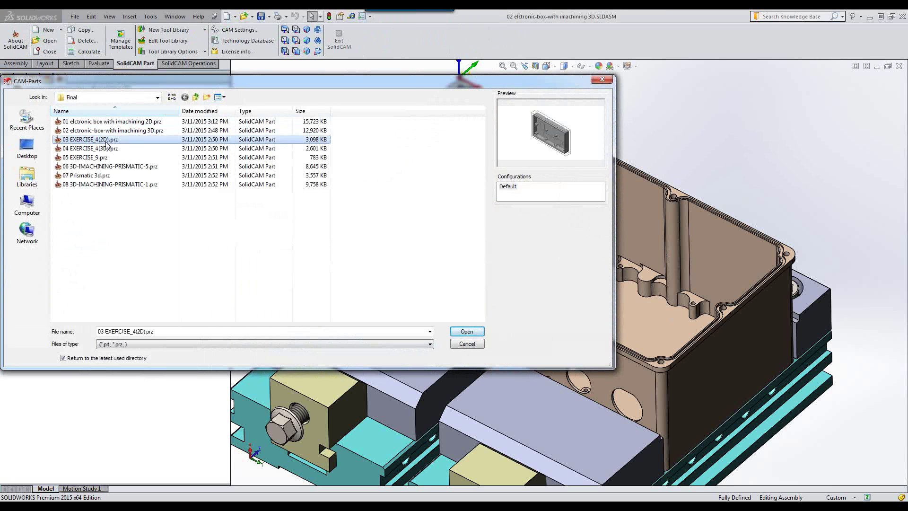
{"action": "left_click", "coordinate": [467, 332]}
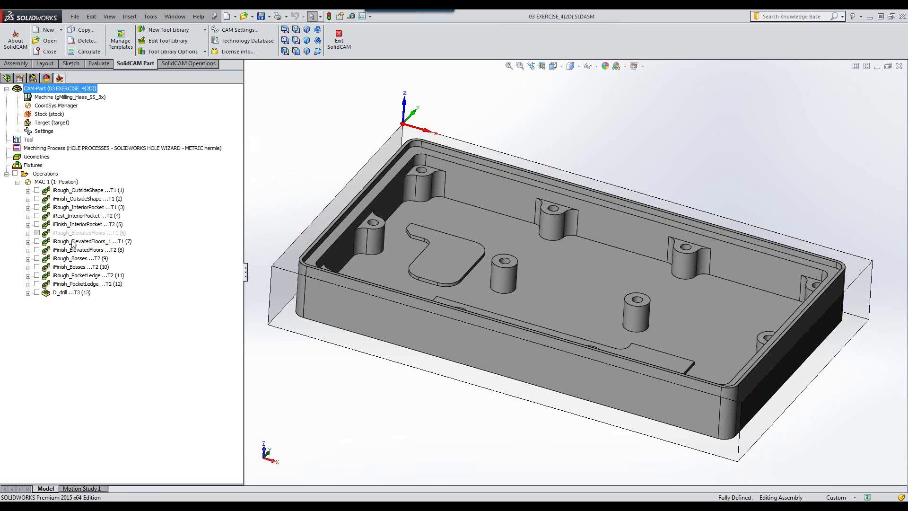
Step: Show and hide the iRough_OutsideShape toolpath, and display the iRough_InteriorPocket toolpath on the model
{"action": "left_click", "coordinate": [37, 190]}
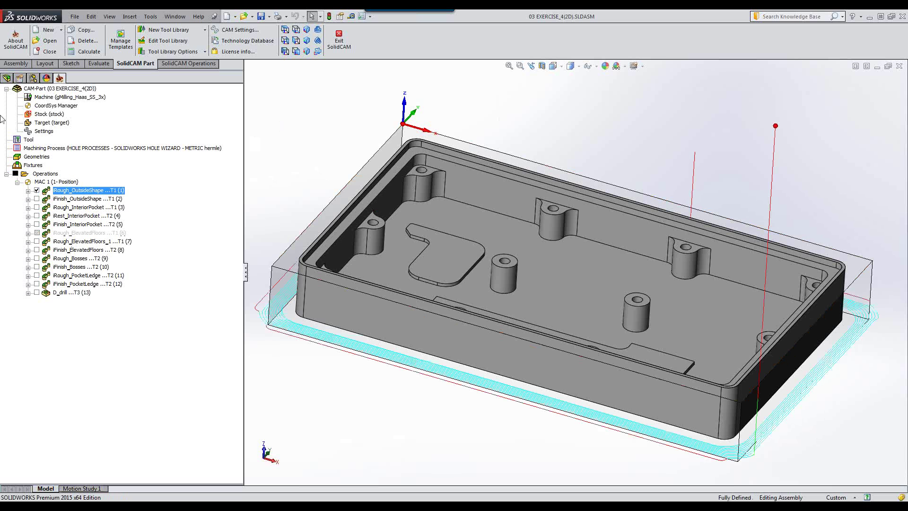
{"action": "left_click", "coordinate": [36, 191]}
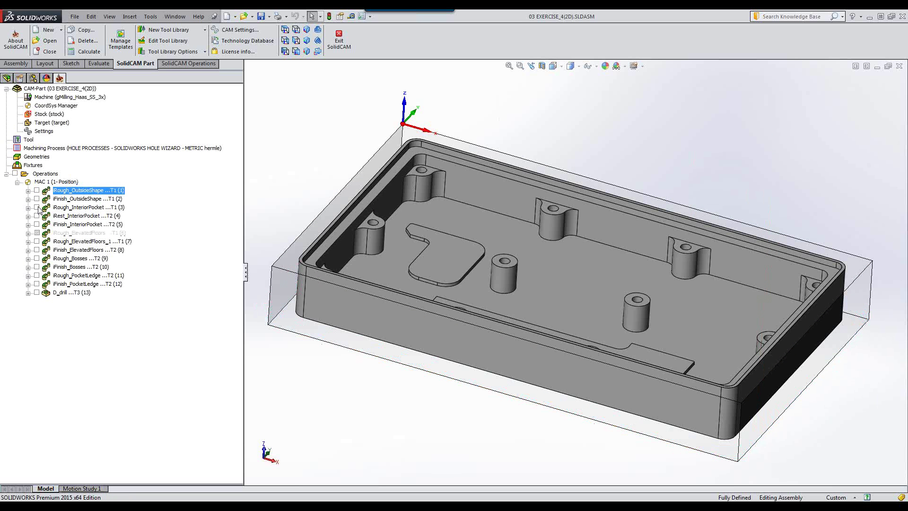
{"action": "left_click", "coordinate": [36, 207]}
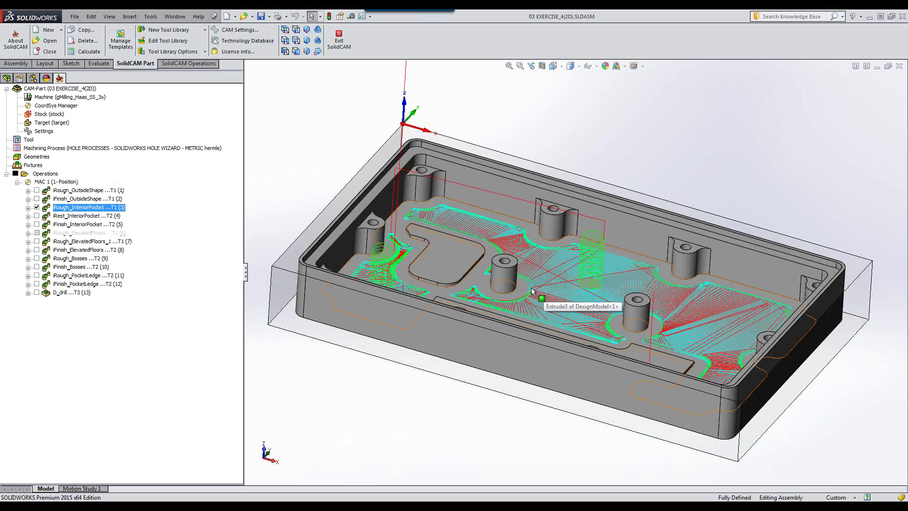
Step: Hide the iRough_InteriorPocket toolpath, and show and hide the iRough_ElevatedFloors_1 toolpath on the model
{"action": "left_click", "coordinate": [36, 207]}
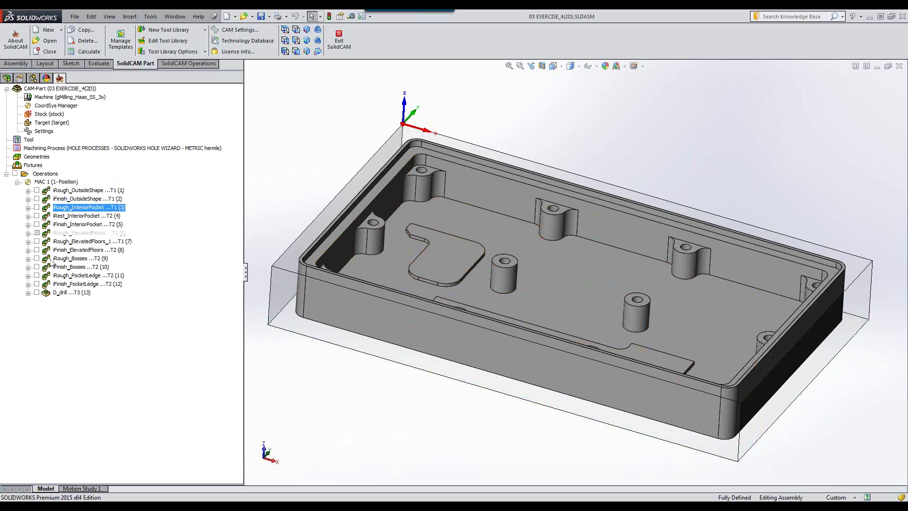
{"action": "left_click", "coordinate": [36, 241]}
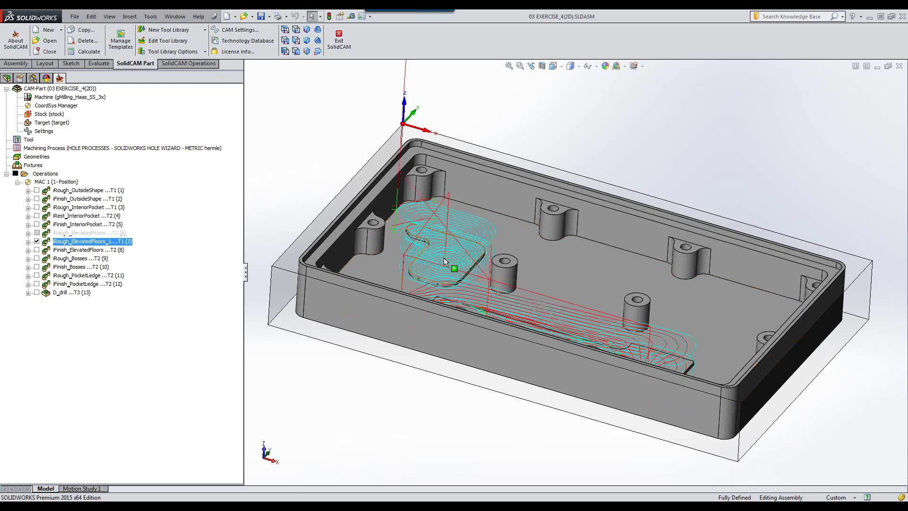
{"action": "left_click", "coordinate": [37, 242]}
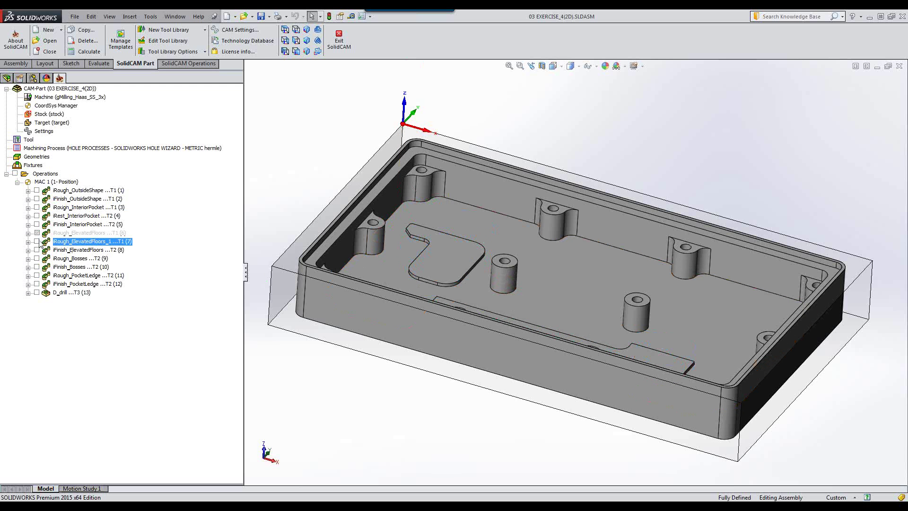
Step: Open the iRough_ElevatedFloors_1 operation, inspect its contour2 geometry on the model and its tool data, and exit without saving
{"action": "right_click", "coordinate": [95, 243]}
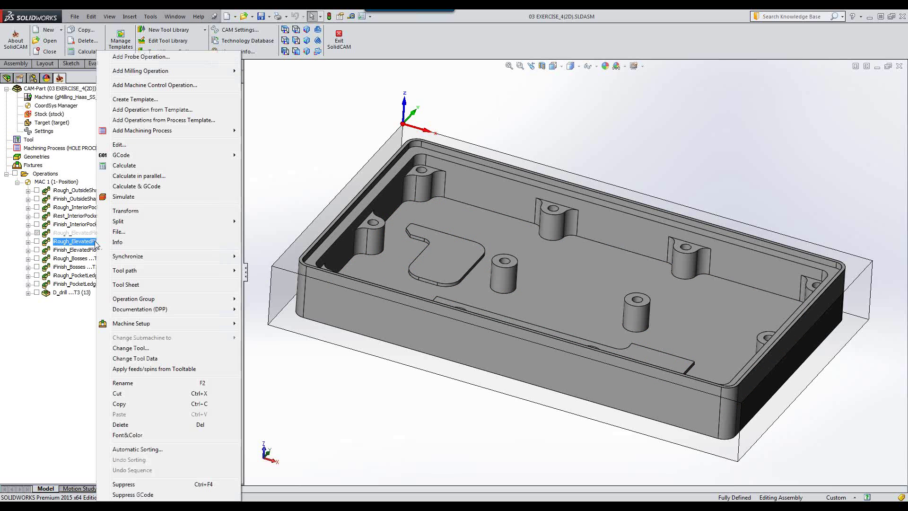
{"action": "left_click", "coordinate": [119, 145]}
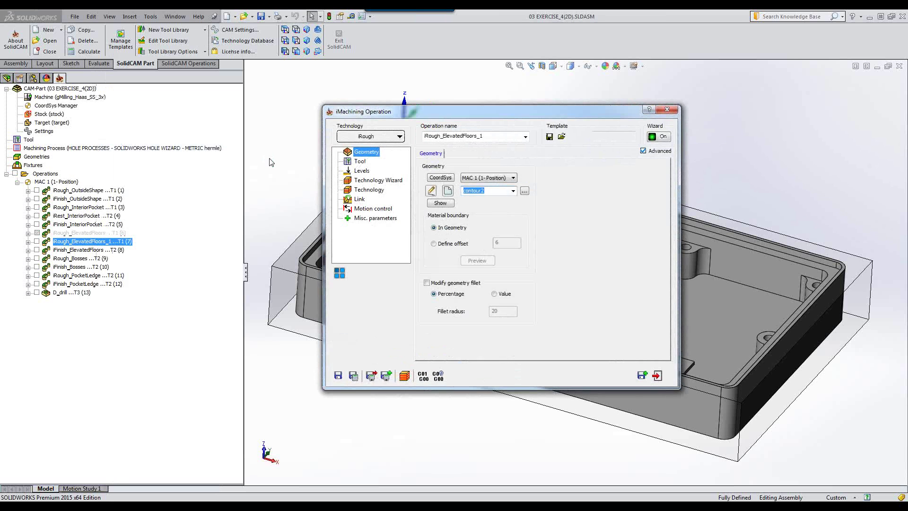
{"action": "left_click", "coordinate": [441, 203]}
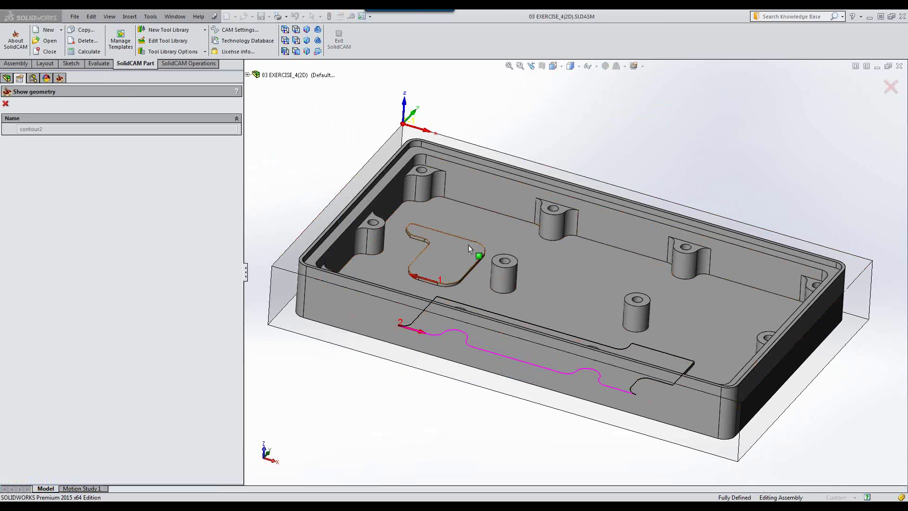
{"action": "left_click", "coordinate": [694, 107]}
{"action": "middle_click_drag", "start_coordinate": [693, 107], "coordinate": [497, 258]}
{"action": "middle_click_drag", "start_coordinate": [552, 282], "coordinate": [502, 277]}
{"action": "middle_click_drag", "start_coordinate": [559, 260], "coordinate": [525, 286]}
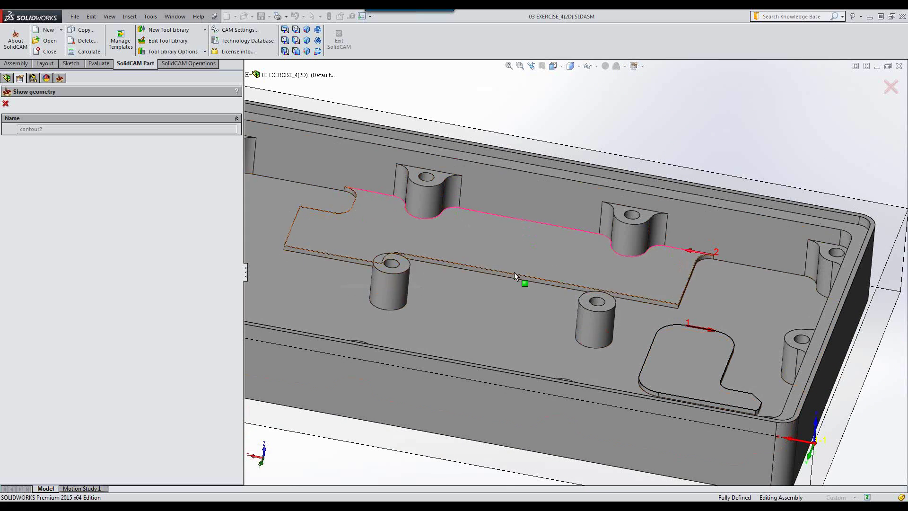
{"action": "left_click", "coordinate": [5, 104]}
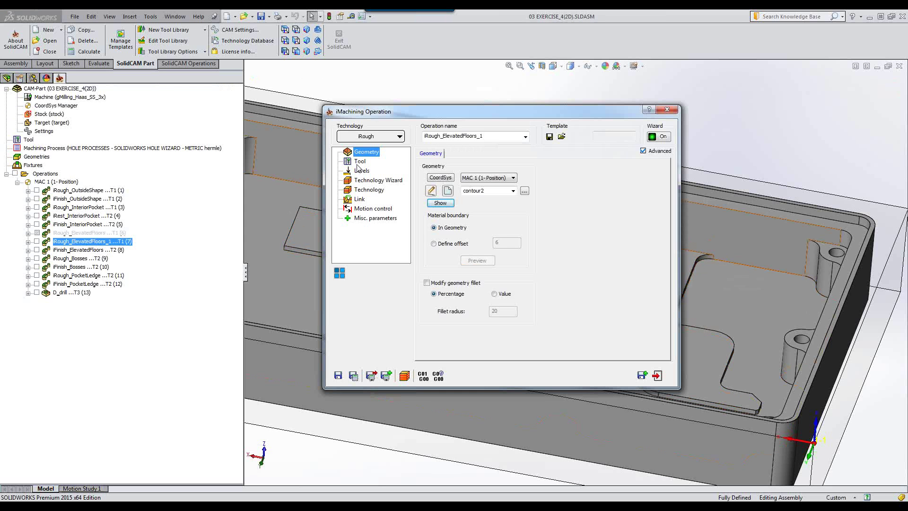
{"action": "left_click", "coordinate": [359, 161]}
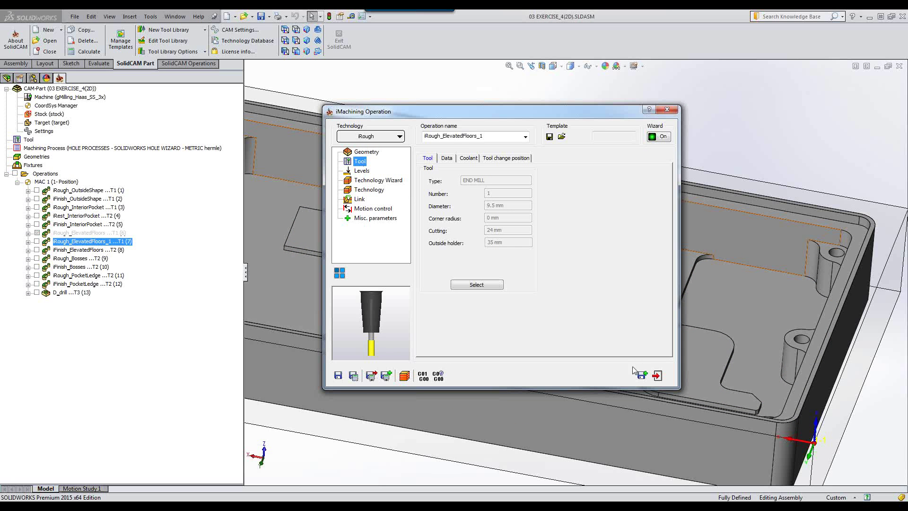
{"action": "left_click", "coordinate": [657, 376]}
Step: Simulate the operations from iRough_OutsideShape through iFinish_InteriorPocket in SolidVerify mode, and examine the machined stock in isometric view
{"action": "left_click", "coordinate": [194, 64]}
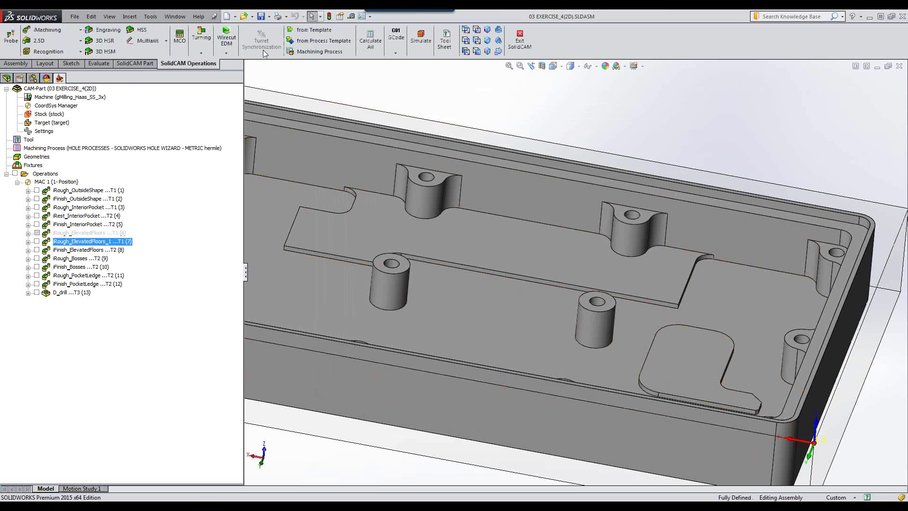
{"action": "left_click", "coordinate": [420, 52]}
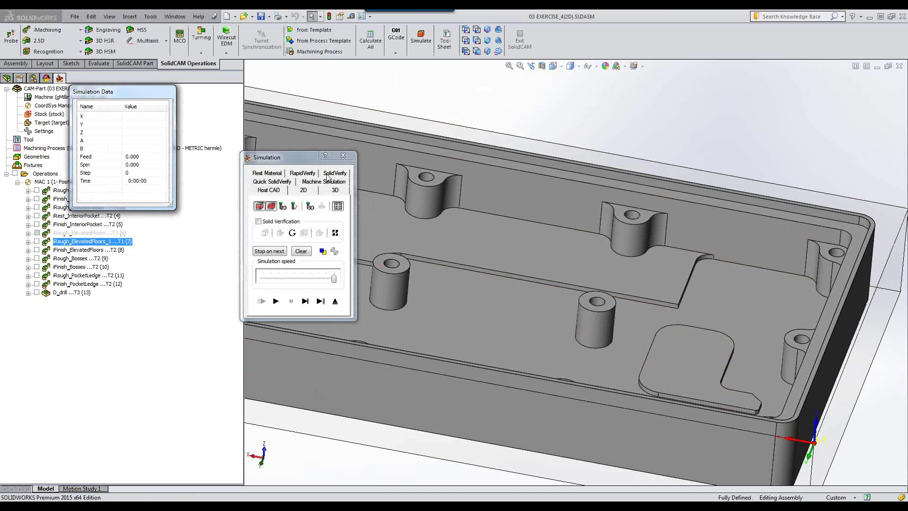
{"action": "left_click_drag", "start_coordinate": [125, 88], "coordinate": [143, 87]}
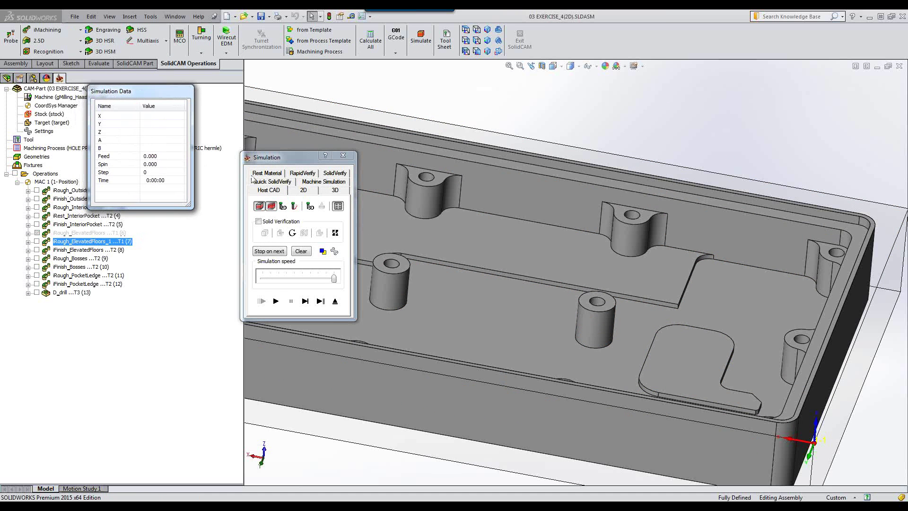
{"action": "left_click", "coordinate": [327, 174]}
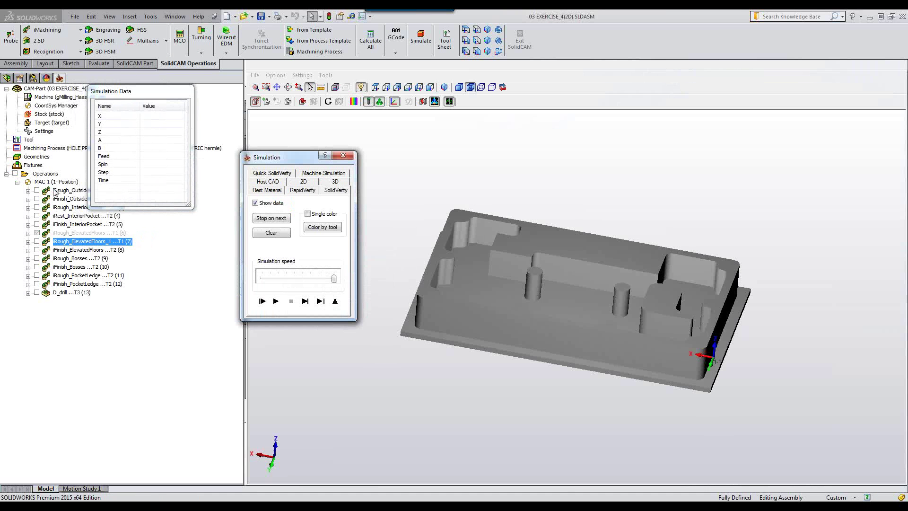
{"action": "left_click", "coordinate": [58, 191]}
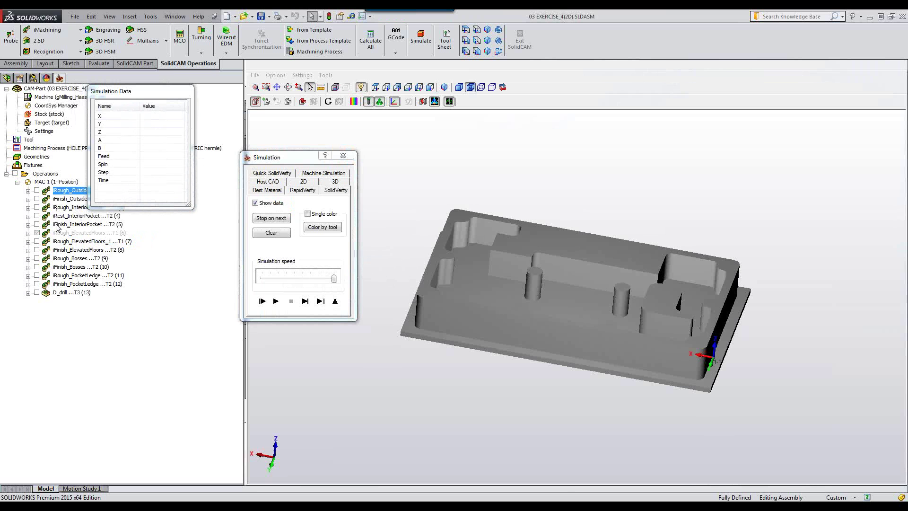
{"action": "left_click", "coordinate": [57, 224], "text": "shift"}
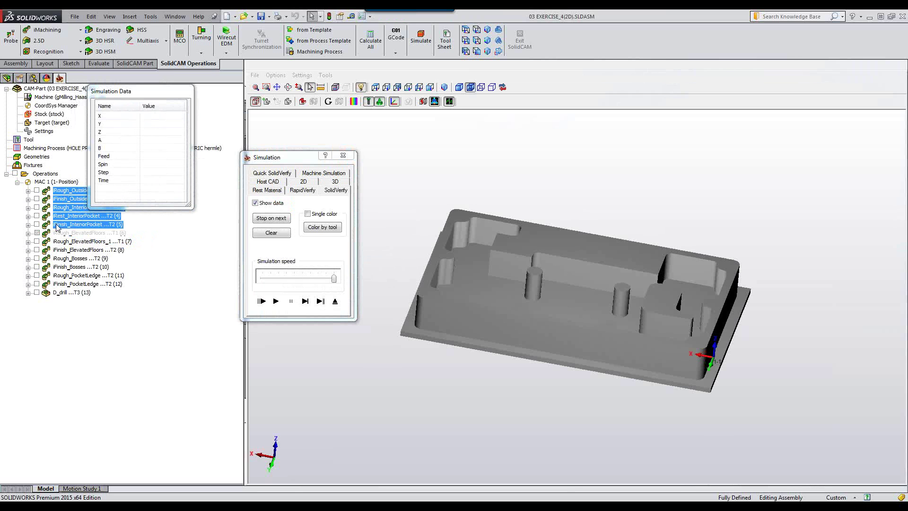
{"action": "left_click", "coordinate": [275, 301]}
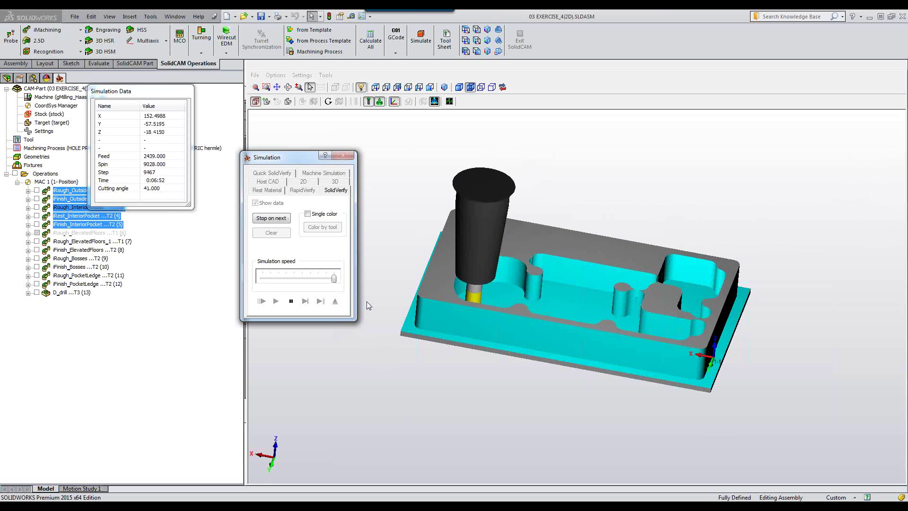
{"action": "left_click", "coordinate": [443, 88]}
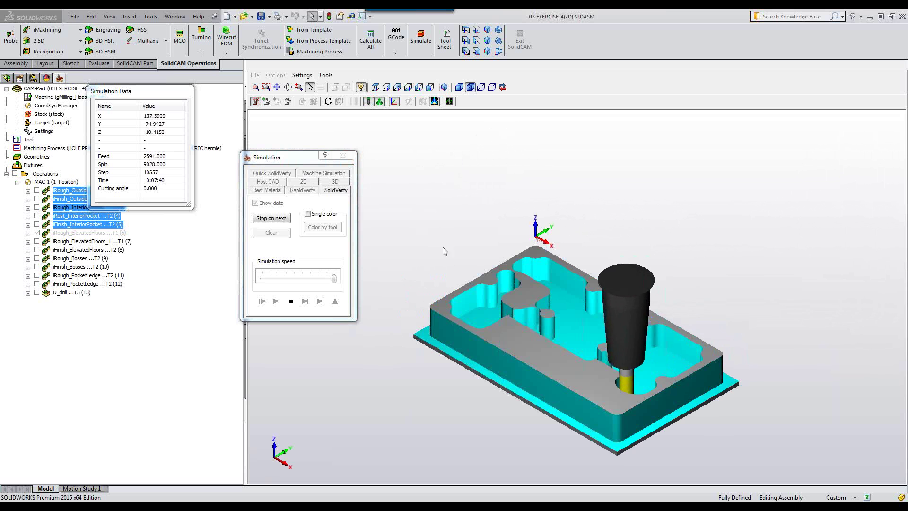
{"action": "scroll", "coordinate": [500, 331], "scroll_direction": "up", "scroll_amount": 3}
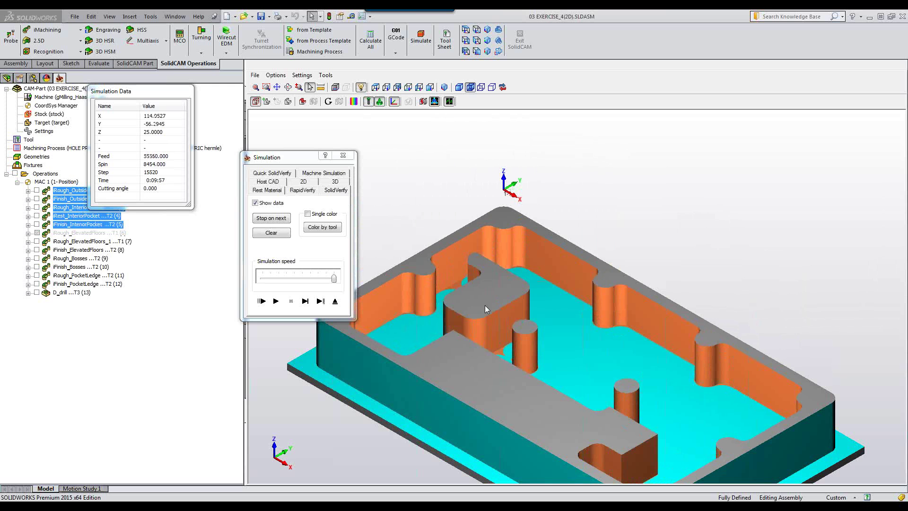
{"action": "scroll", "coordinate": [484, 305], "scroll_direction": "down", "scroll_amount": 4}
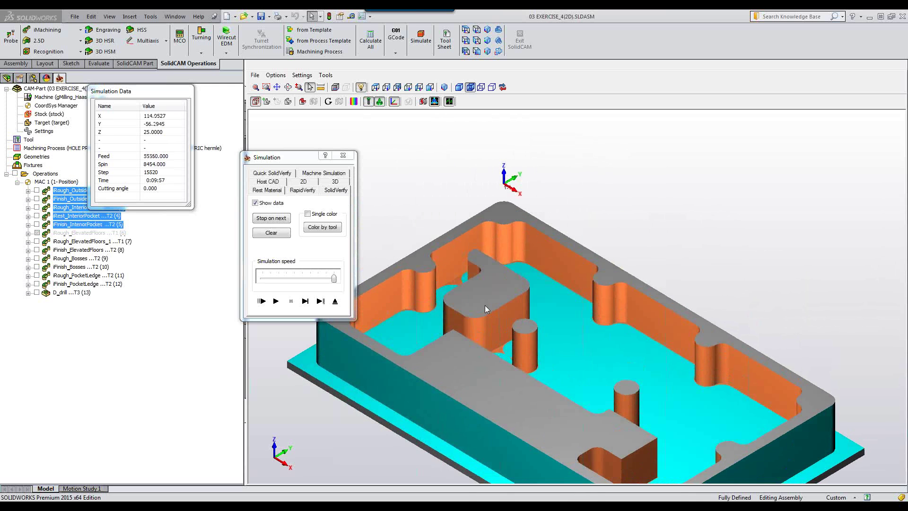
{"action": "scroll", "coordinate": [485, 307], "scroll_direction": "up", "scroll_amount": 3}
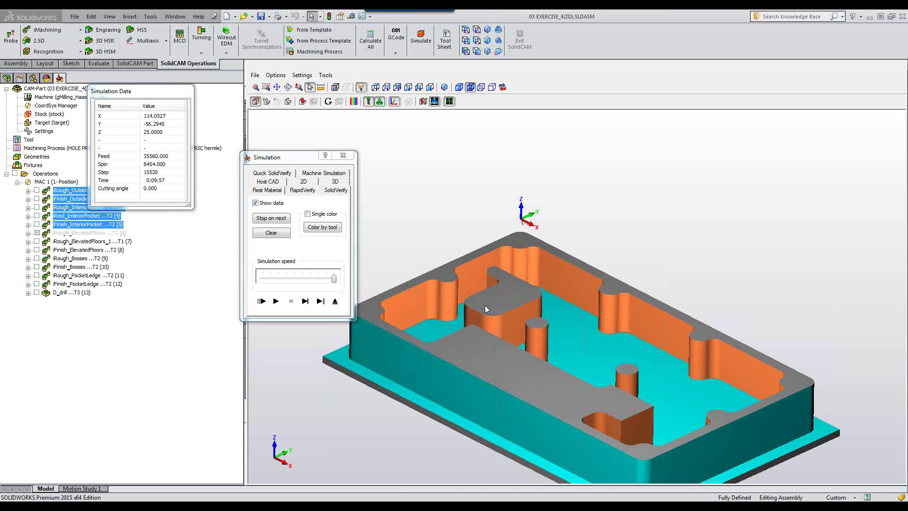
Step: Start the SolidVerify simulation of iRough_ElevatedFloors_1 on the updated stock and decline further crash checking
{"action": "left_click", "coordinate": [72, 242]}
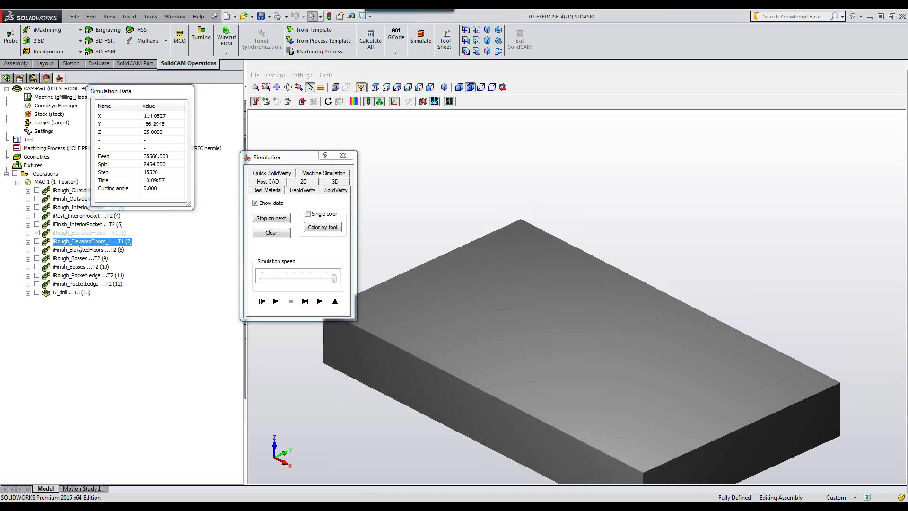
{"action": "left_click", "coordinate": [305, 300]}
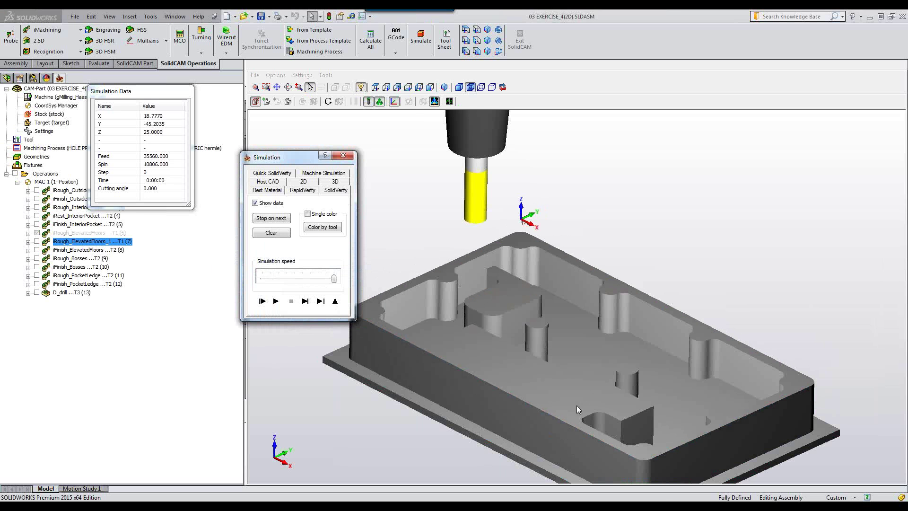
{"action": "left_click", "coordinate": [278, 303]}
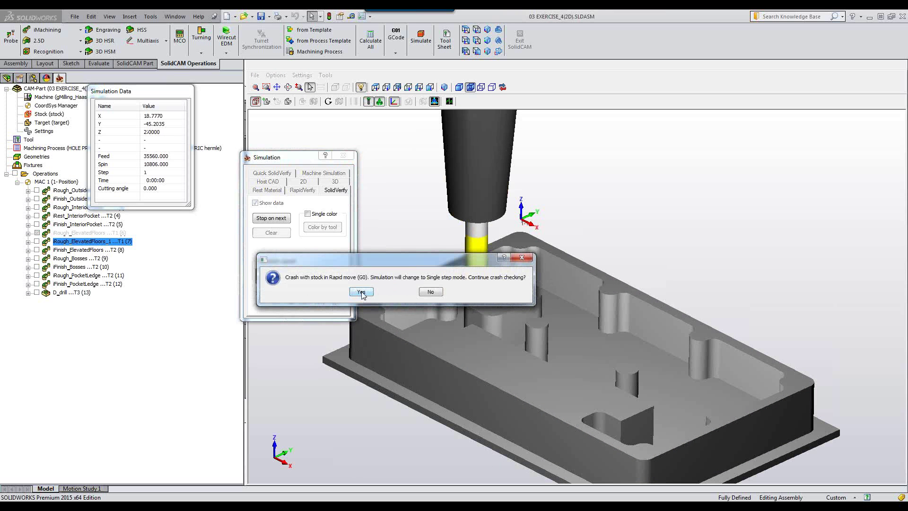
{"action": "left_click", "coordinate": [430, 292]}
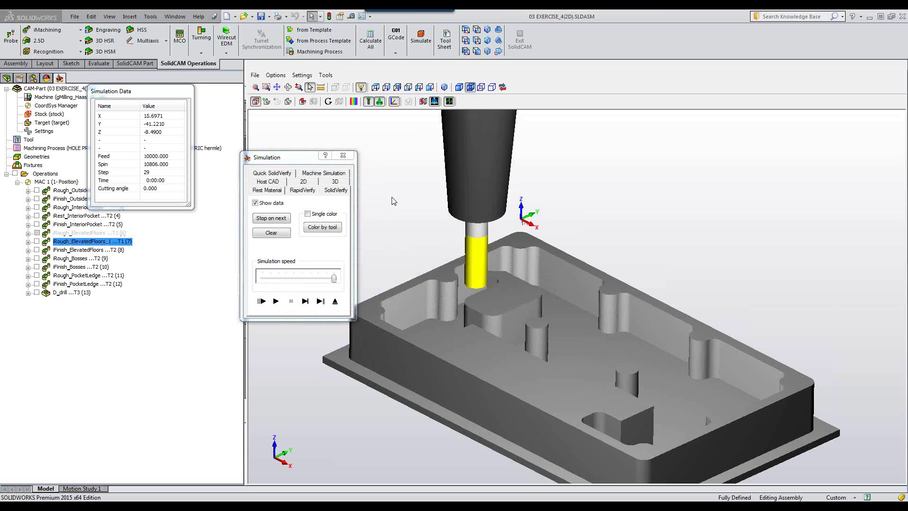
Step: Examine from several angles where the tool enters the remaining stock beside the small elevated floor
{"action": "middle_click_drag", "start_coordinate": [484, 302], "coordinate": [487, 315], "text": "ctrl"}
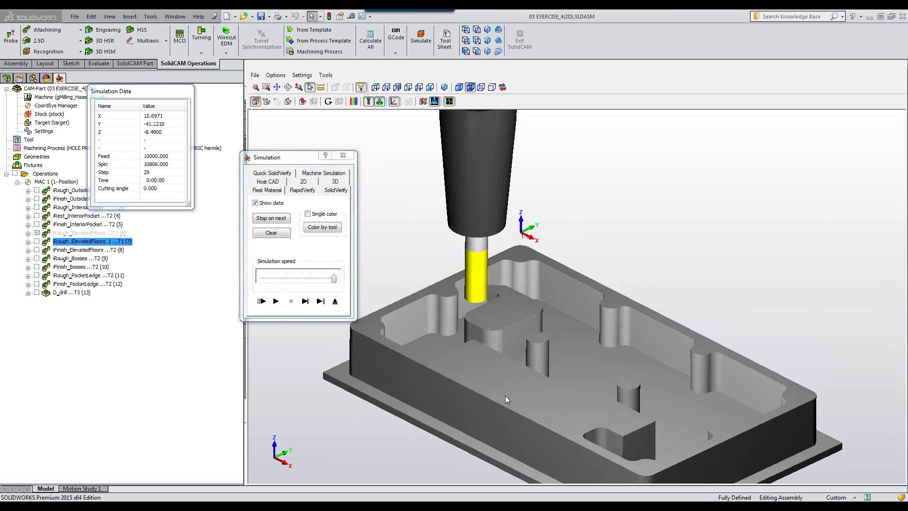
{"action": "scroll", "coordinate": [505, 395], "scroll_direction": "up", "scroll_amount": 1}
{"action": "scroll", "coordinate": [505, 396], "scroll_direction": "up", "scroll_amount": 5}
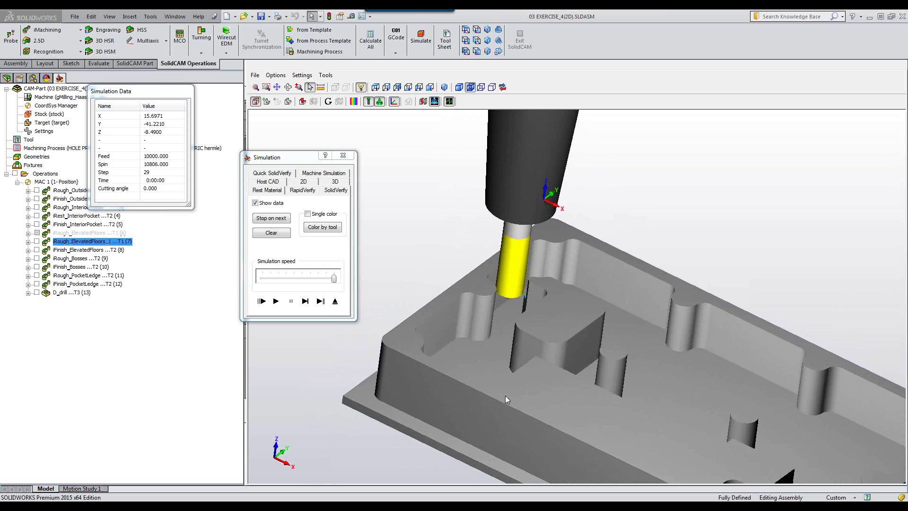
{"action": "scroll", "coordinate": [505, 395], "scroll_direction": "up", "scroll_amount": 5}
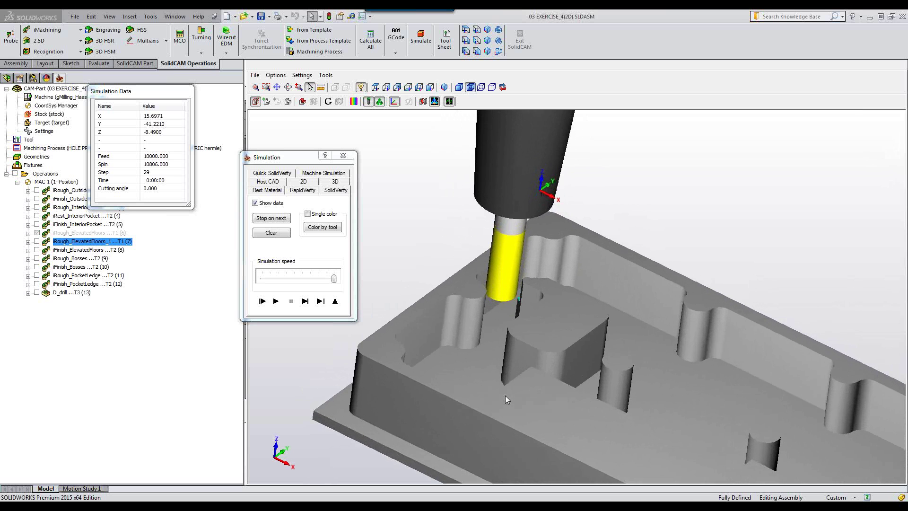
{"action": "scroll", "coordinate": [505, 396], "scroll_direction": "up", "scroll_amount": 5}
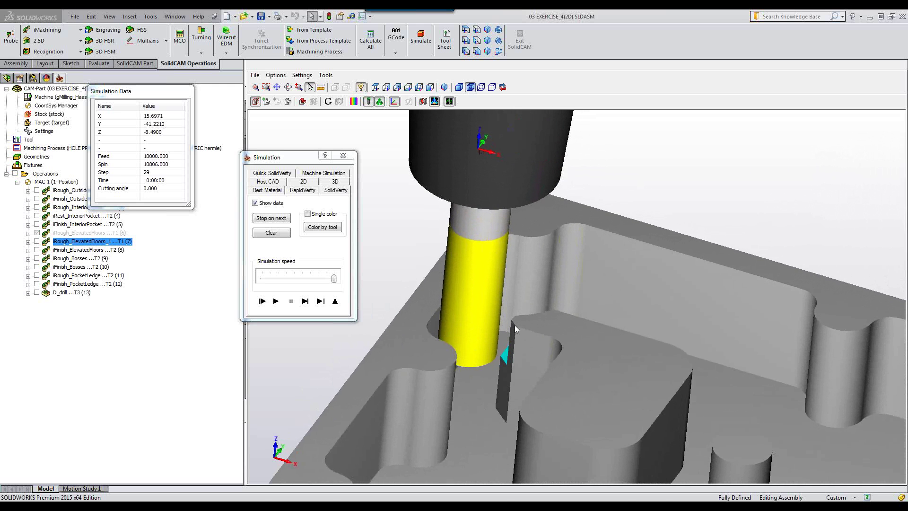
{"action": "middle_click_drag", "start_coordinate": [514, 324], "coordinate": [458, 352]}
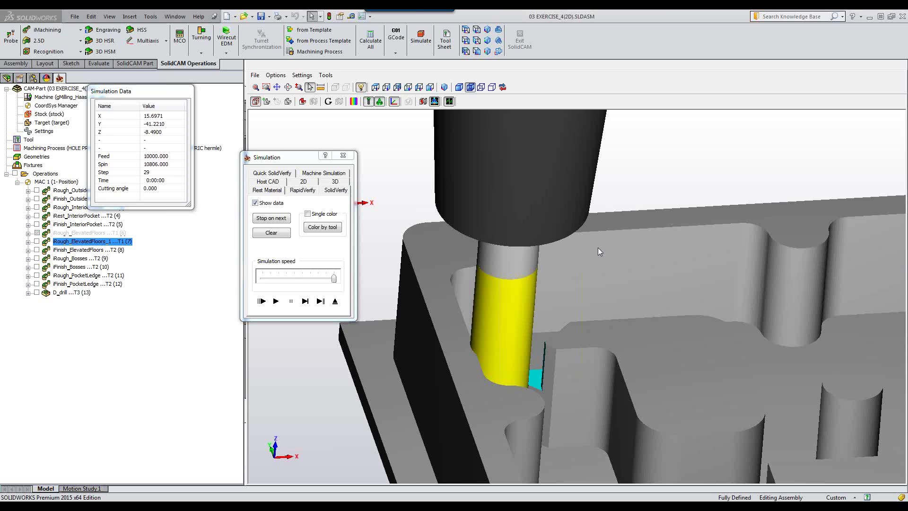
{"action": "middle_click_drag", "start_coordinate": [662, 185], "coordinate": [534, 189]}
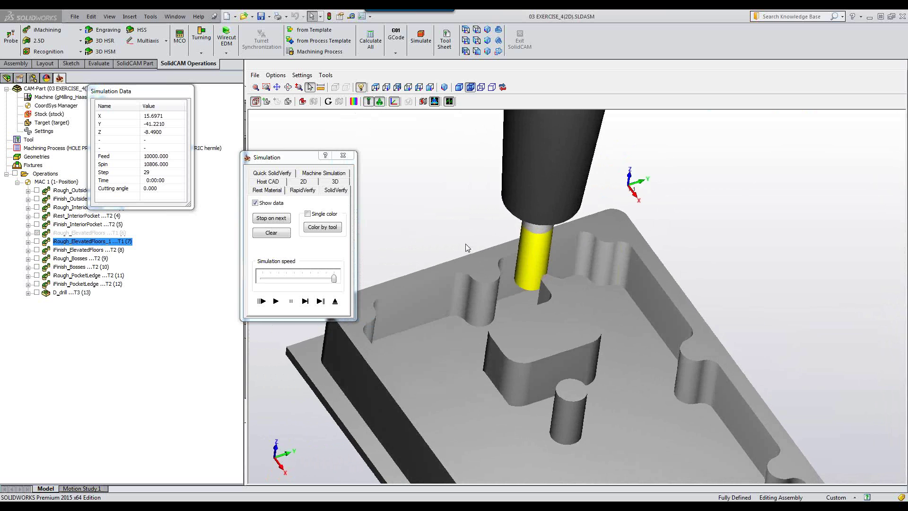
Step: Run the rest of the iRough_ElevatedFloors_1 simulation, inspect the cut pocket wall and elevated floor, and exit the simulation
{"action": "left_click", "coordinate": [277, 301]}
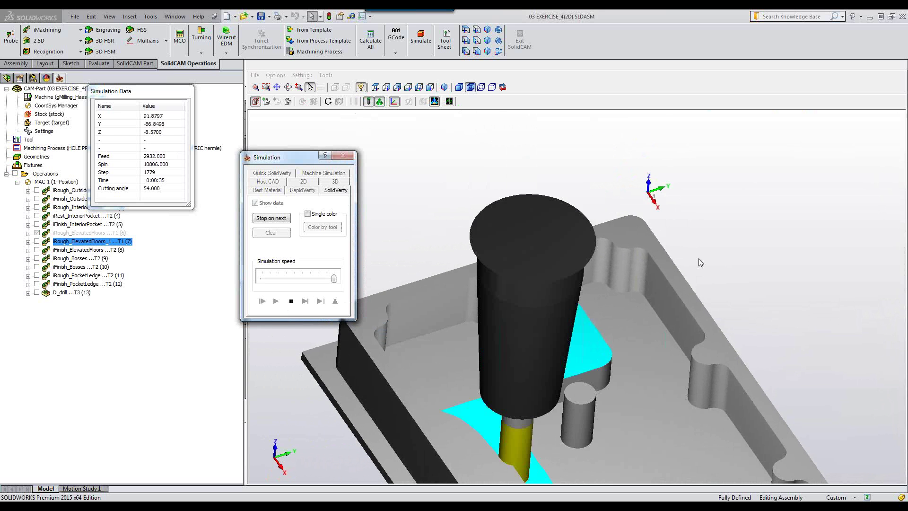
{"action": "middle_click_drag", "start_coordinate": [563, 377], "coordinate": [617, 355]}
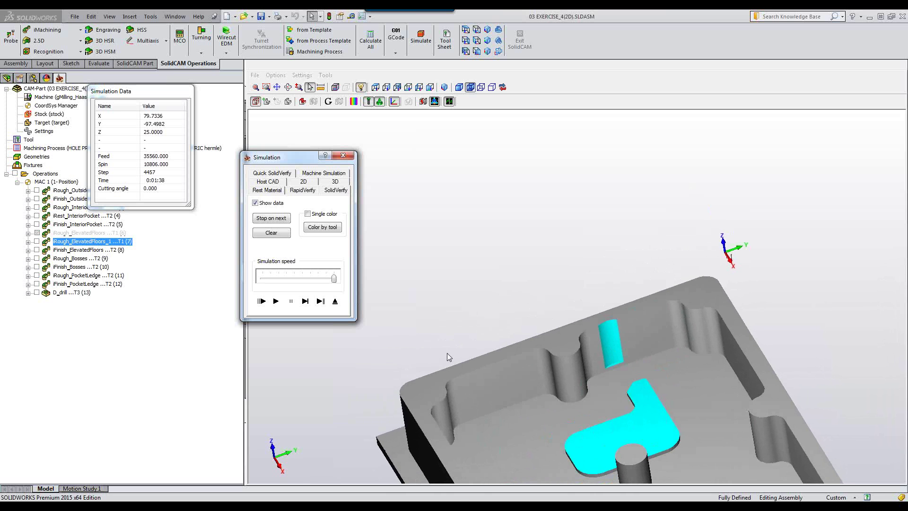
{"action": "left_click", "coordinate": [335, 301]}
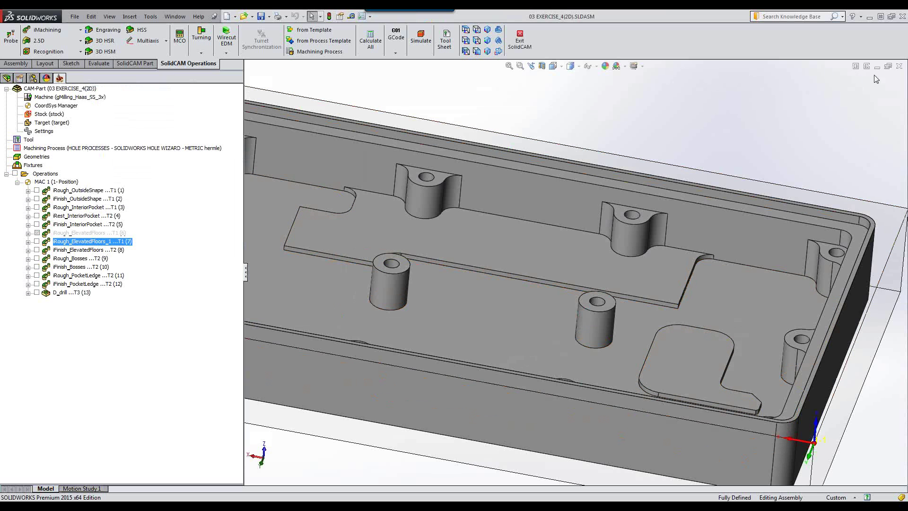
Step: Close the current CAM part and open 04 EXERCISE_4(3D).prz
{"action": "left_click", "coordinate": [899, 66]}
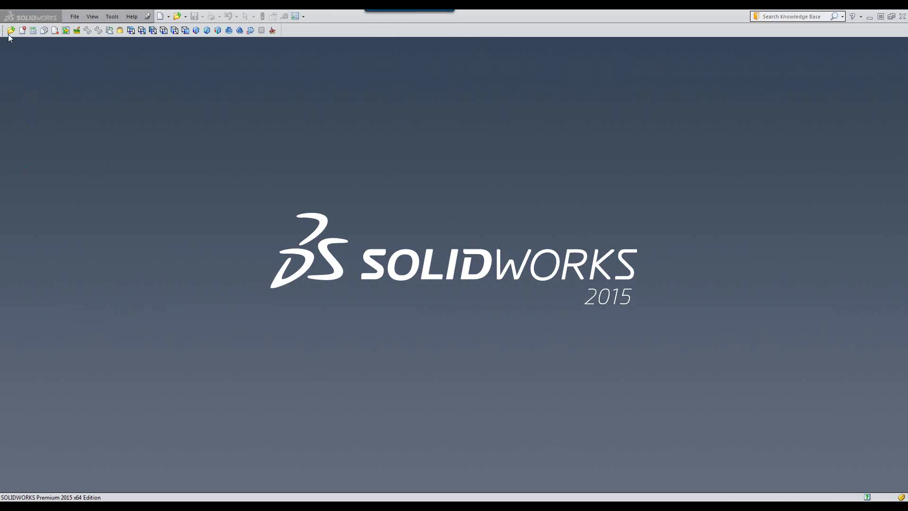
{"action": "left_click", "coordinate": [11, 32]}
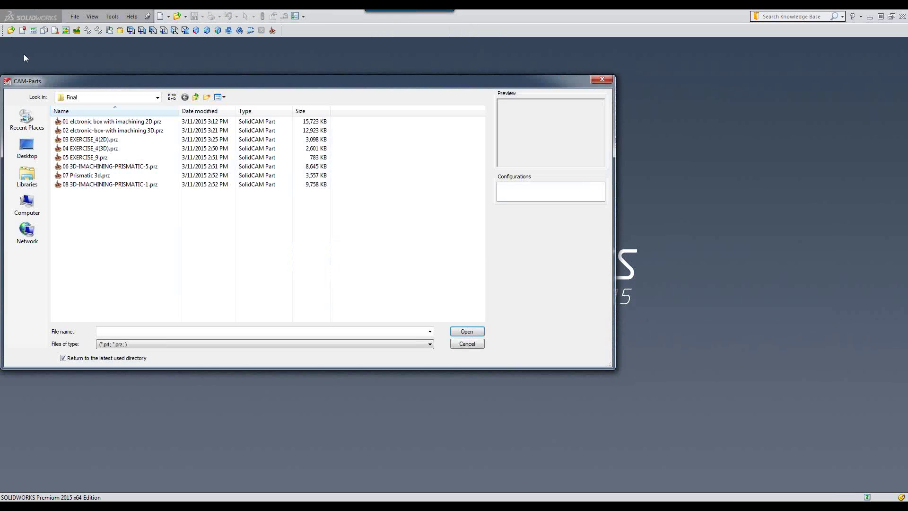
{"action": "left_click", "coordinate": [92, 149]}
{"action": "left_click", "coordinate": [466, 332]}
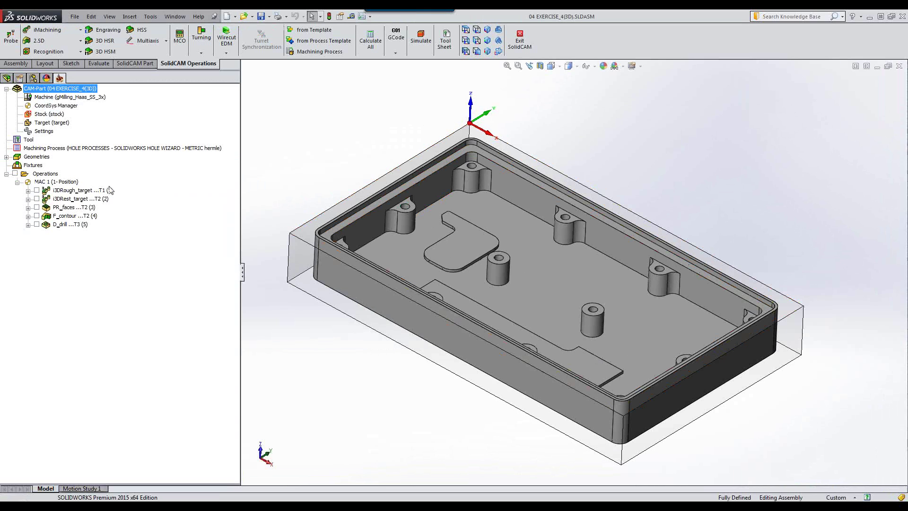
Step: Review the geometry and tool data of the i3DRough_target operation, and close it without changes
{"action": "double_click", "coordinate": [81, 190]}
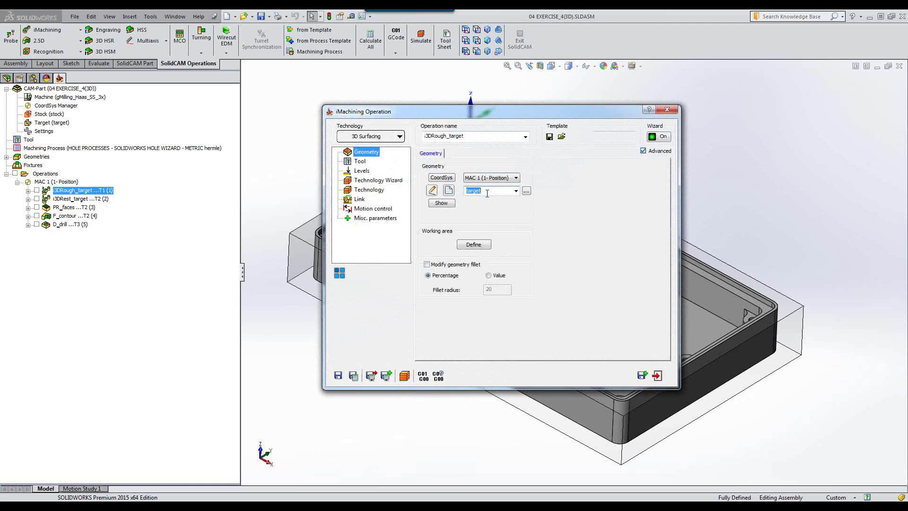
{"action": "left_click", "coordinate": [359, 163]}
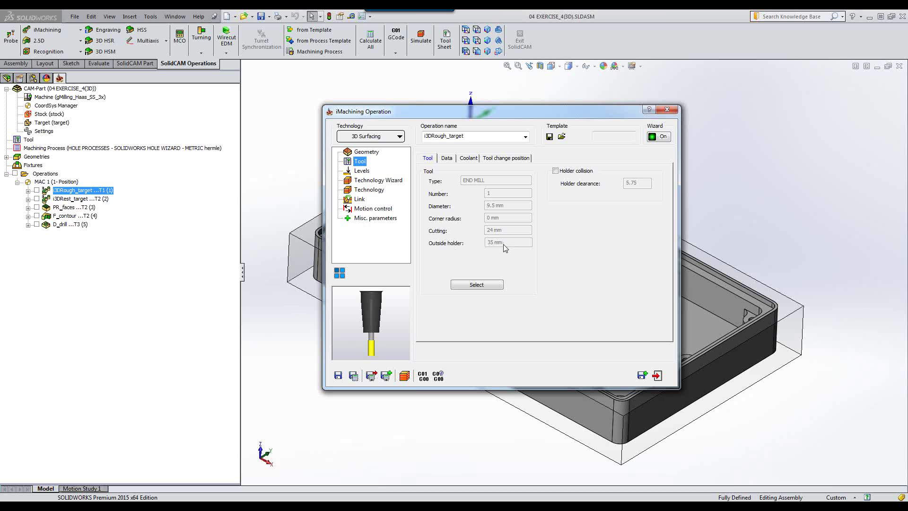
{"action": "left_click", "coordinate": [657, 375]}
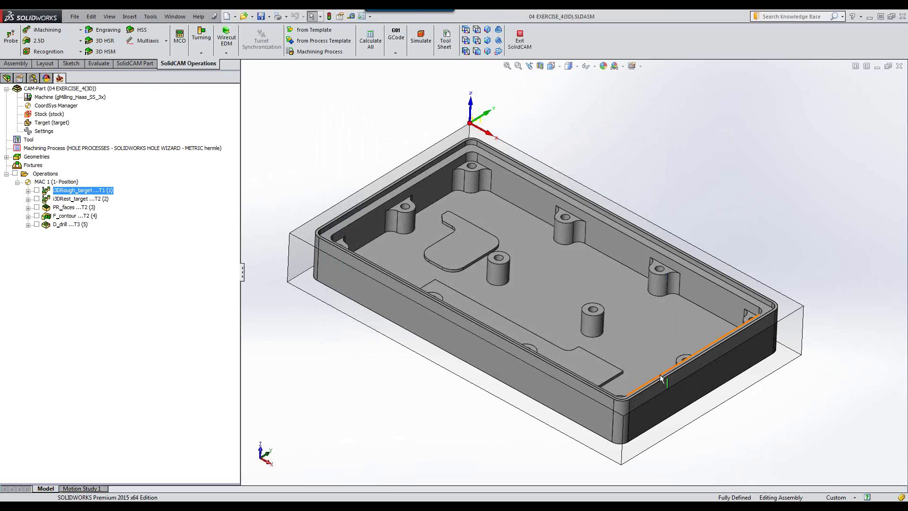
Step: Simulate i3DRough_target in SolidVerify mode, inspect the roughed pocket up close, and exit the simulation
{"action": "left_click", "coordinate": [416, 40]}
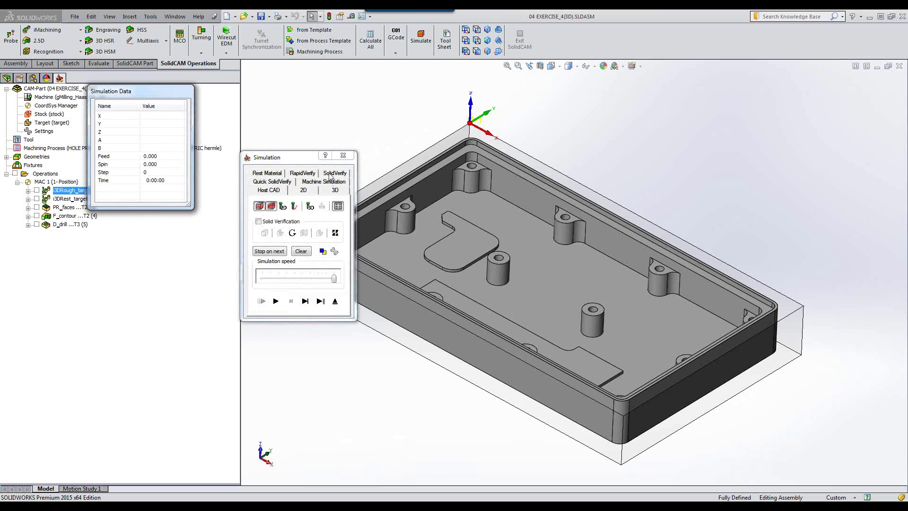
{"action": "left_click", "coordinate": [333, 173]}
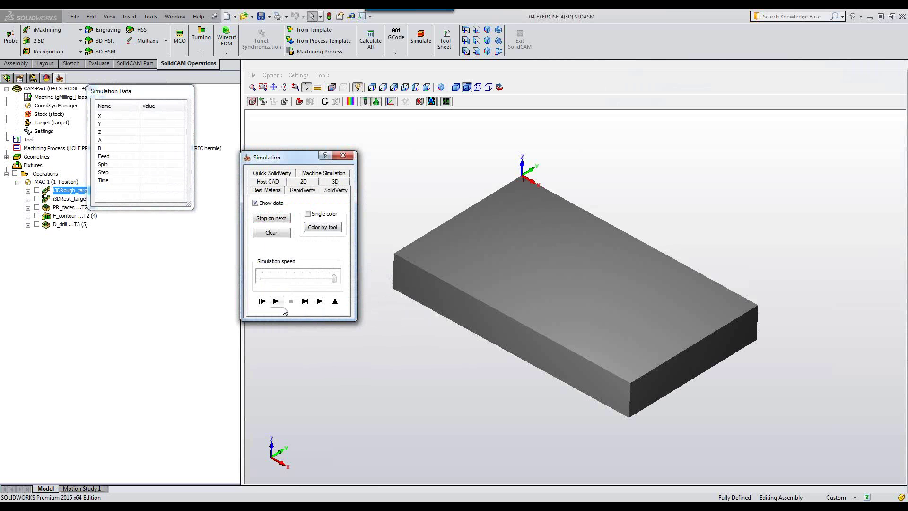
{"action": "left_click", "coordinate": [305, 280]}
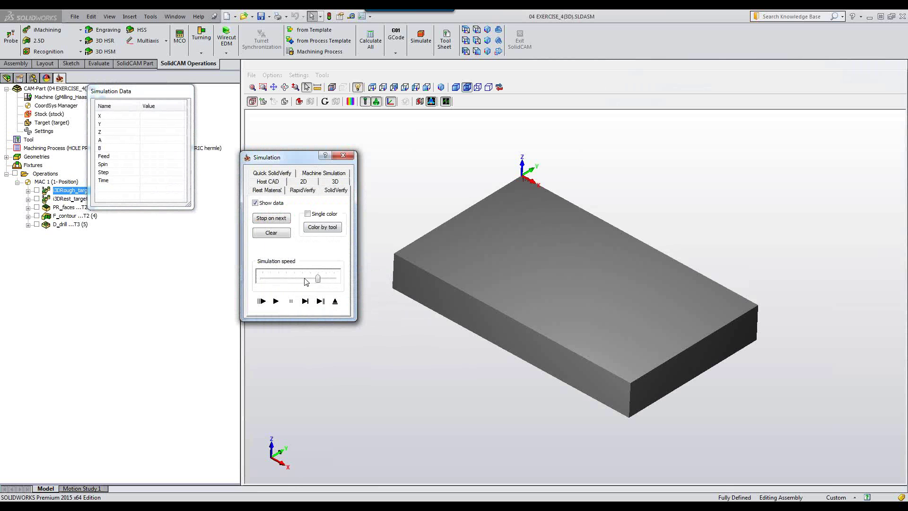
{"action": "left_click", "coordinate": [276, 302]}
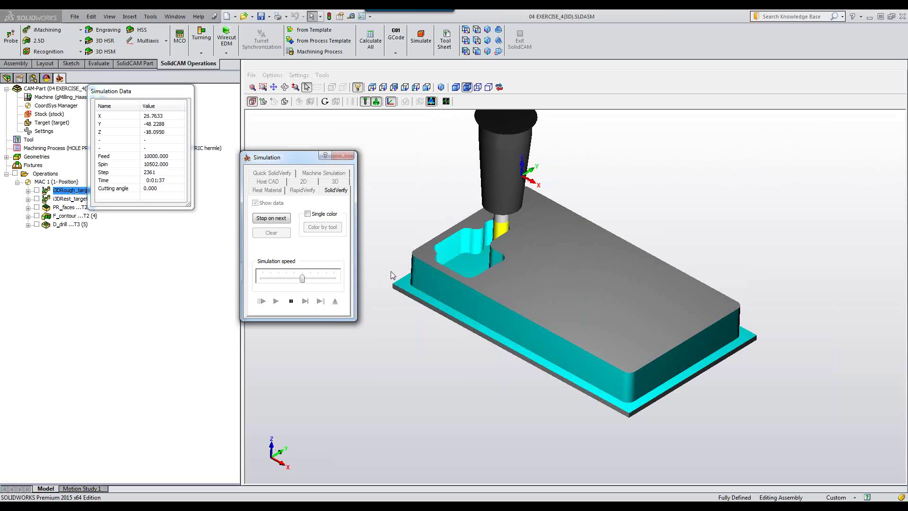
{"action": "left_click_drag", "start_coordinate": [303, 279], "coordinate": [318, 278]}
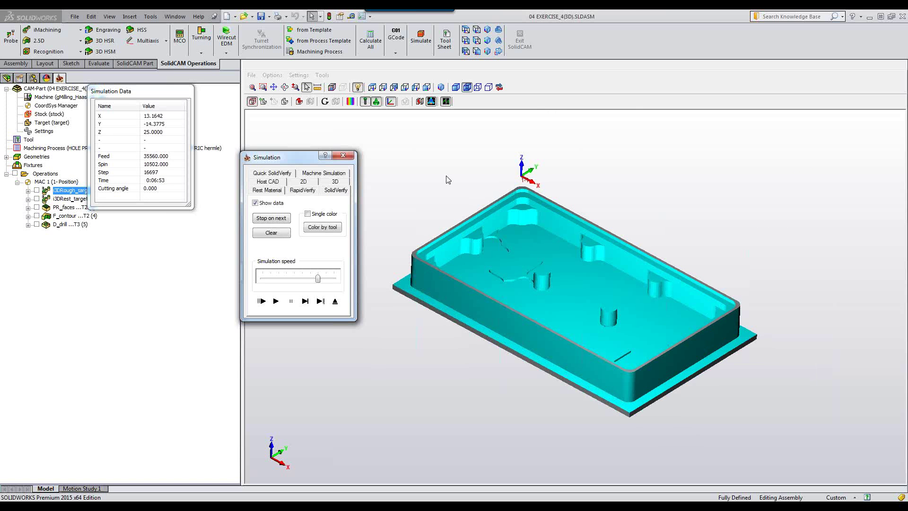
{"action": "scroll", "coordinate": [448, 179], "scroll_direction": "up", "scroll_amount": 5}
{"action": "left_click_drag", "start_coordinate": [448, 180], "coordinate": [580, 291]}
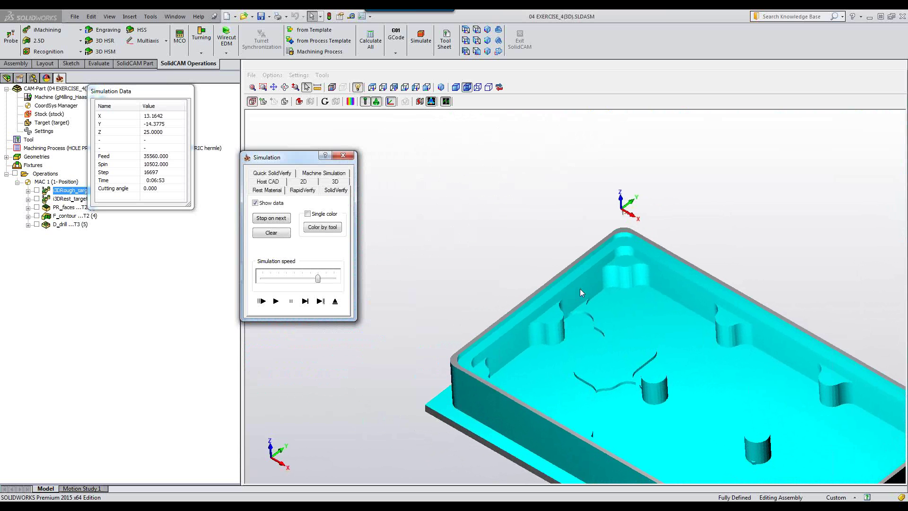
{"action": "left_click", "coordinate": [335, 301]}
Step: Turn off holder collision for the tool in the i3DRest_target operation, and save and calculate it
{"action": "double_click", "coordinate": [80, 199]}
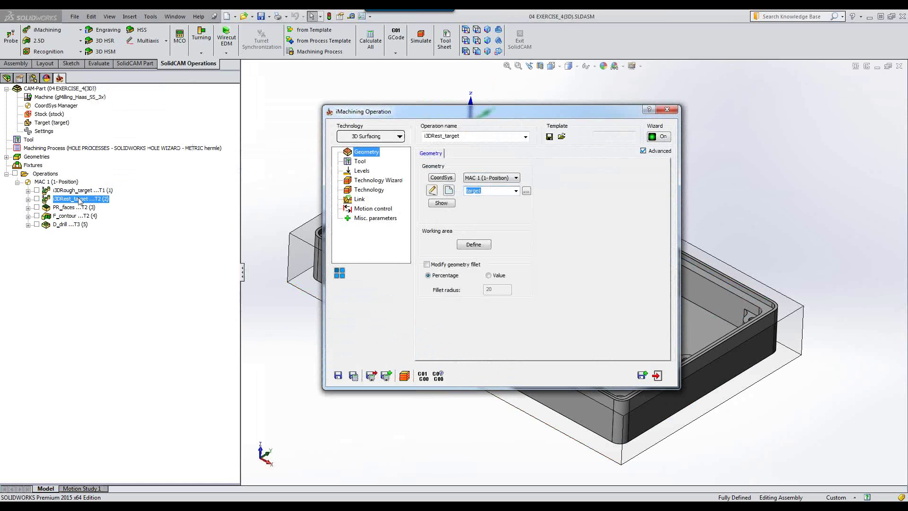
{"action": "left_click", "coordinate": [360, 163]}
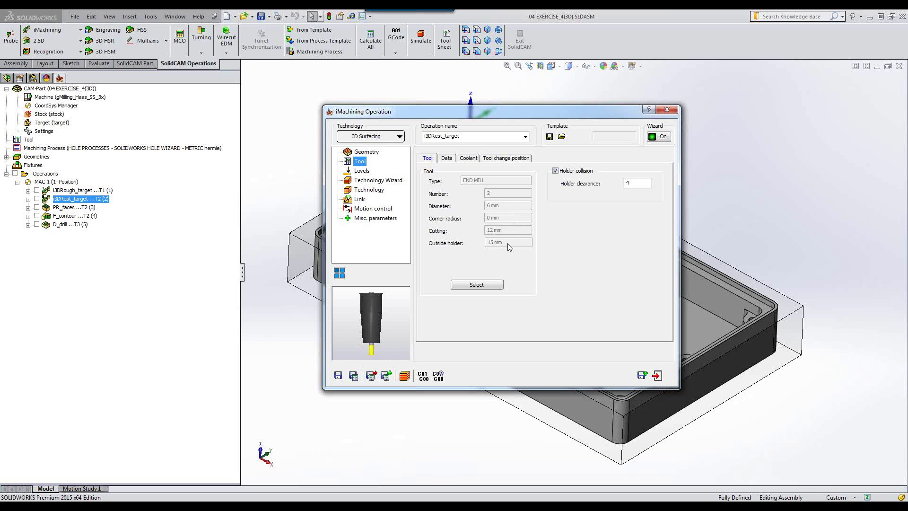
{"action": "left_click", "coordinate": [555, 171]}
{"action": "left_click", "coordinate": [352, 377]}
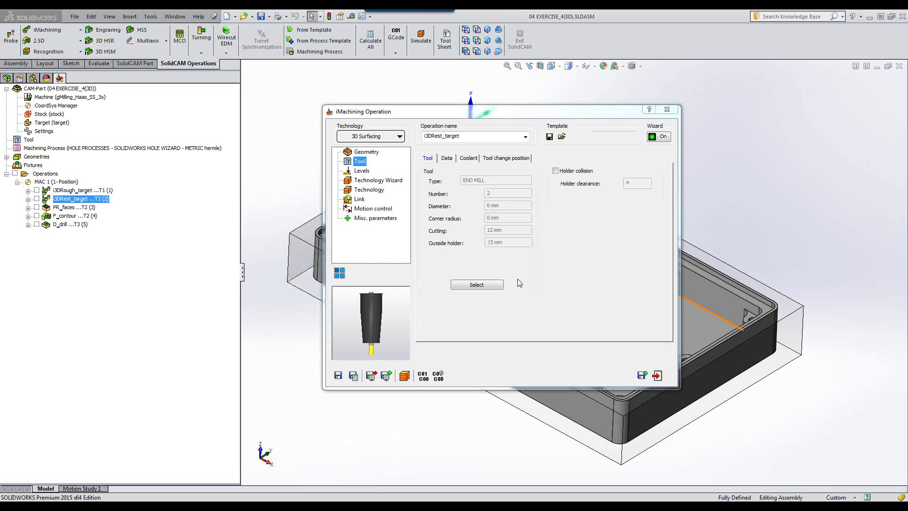
Step: Simulate i3DRest_target without holder collision control, decline further clash monitoring, examine the cut areas, and exit the simulation
{"action": "left_click", "coordinate": [405, 377]}
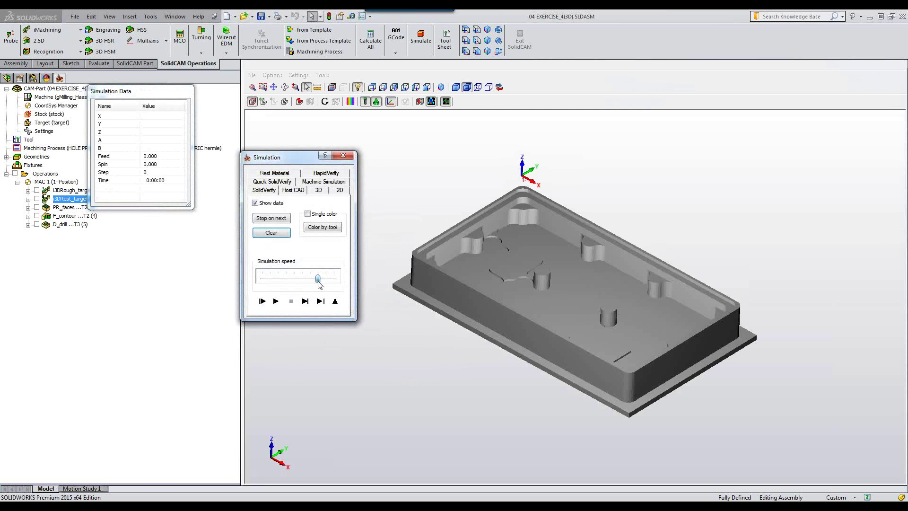
{"action": "left_click_drag", "start_coordinate": [317, 278], "coordinate": [278, 283]}
{"action": "left_click", "coordinate": [276, 301]}
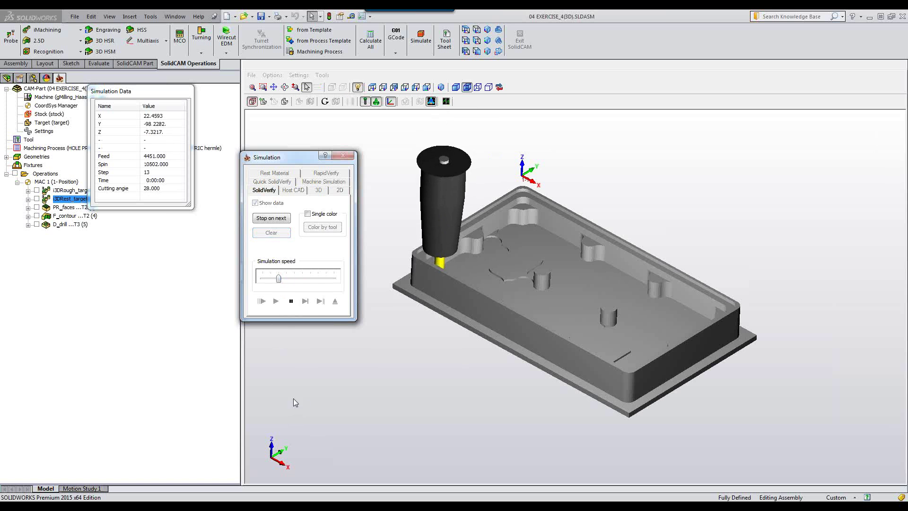
{"action": "left_click_drag", "start_coordinate": [280, 279], "coordinate": [299, 283]}
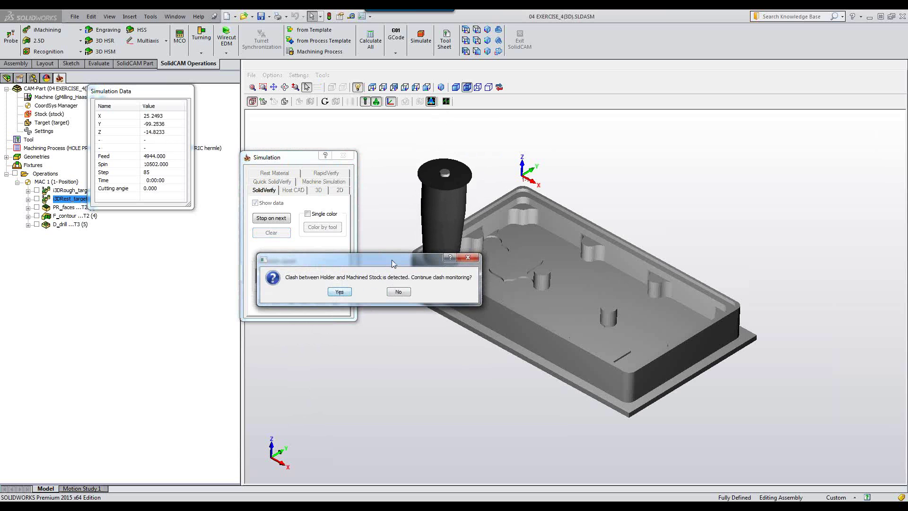
{"action": "left_click", "coordinate": [400, 292]}
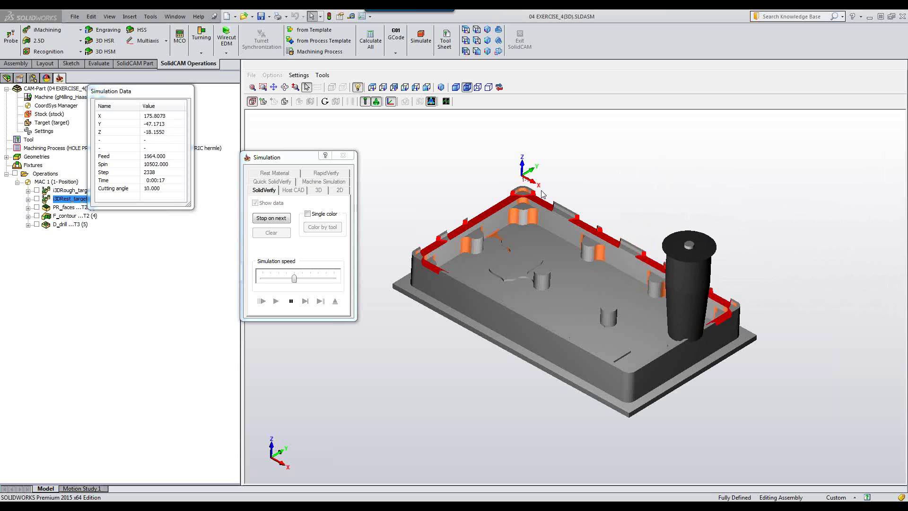
{"action": "left_click", "coordinate": [335, 301]}
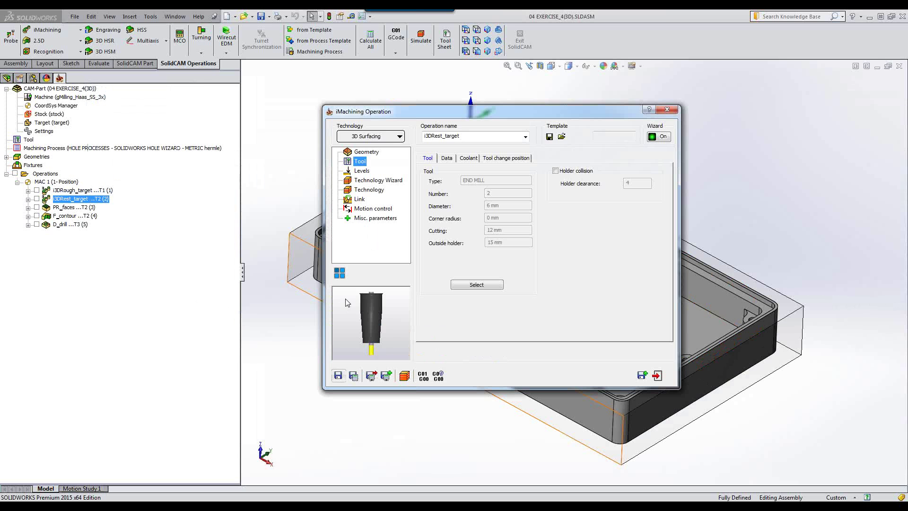
Step: Re-enable holder collision in i3DRest_target and recalculate it, and simulate the collision-controlled rest machining before closing the operation
{"action": "left_click", "coordinate": [555, 171]}
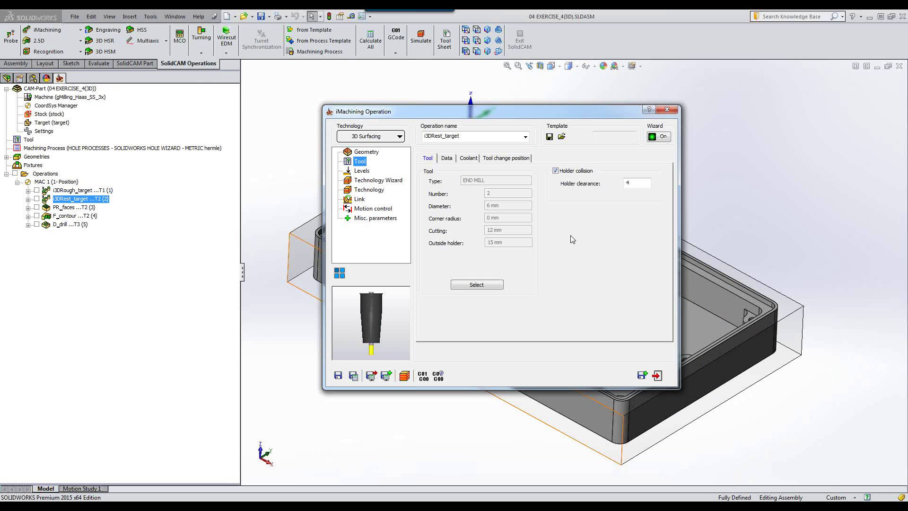
{"action": "left_click", "coordinate": [353, 376]}
{"action": "left_click", "coordinate": [404, 376]}
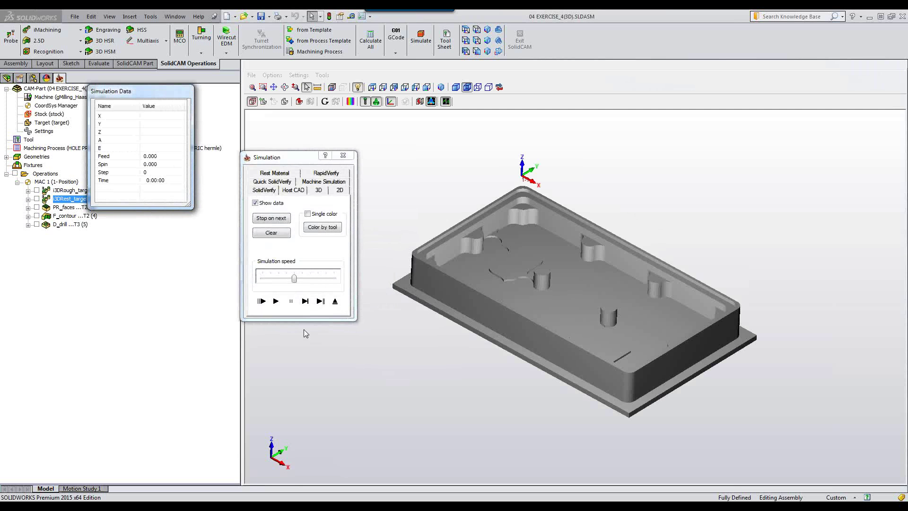
{"action": "left_click", "coordinate": [276, 301]}
{"action": "left_click_drag", "start_coordinate": [296, 280], "coordinate": [334, 279]}
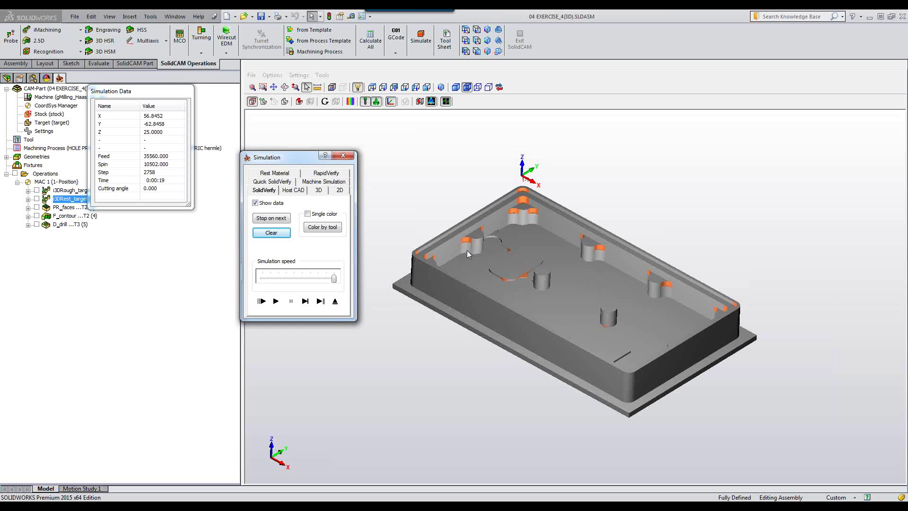
{"action": "left_click", "coordinate": [336, 302]}
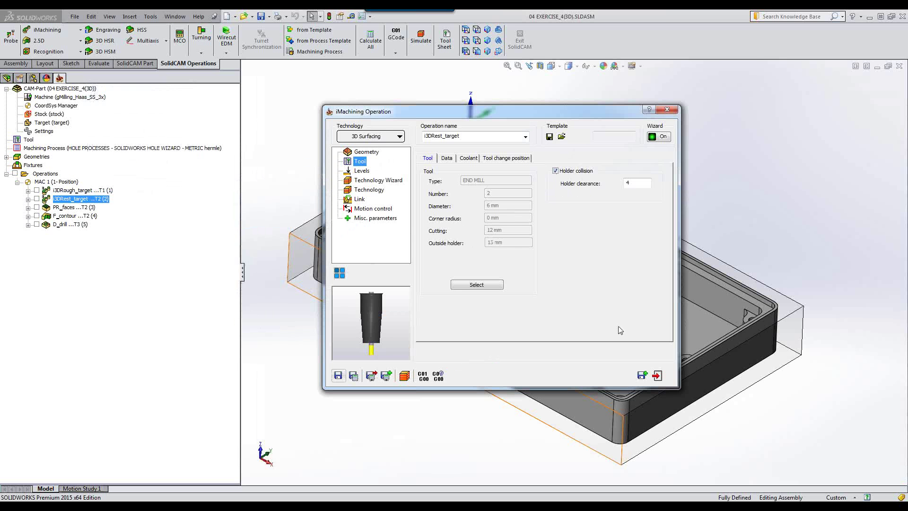
{"action": "left_click", "coordinate": [656, 376]}
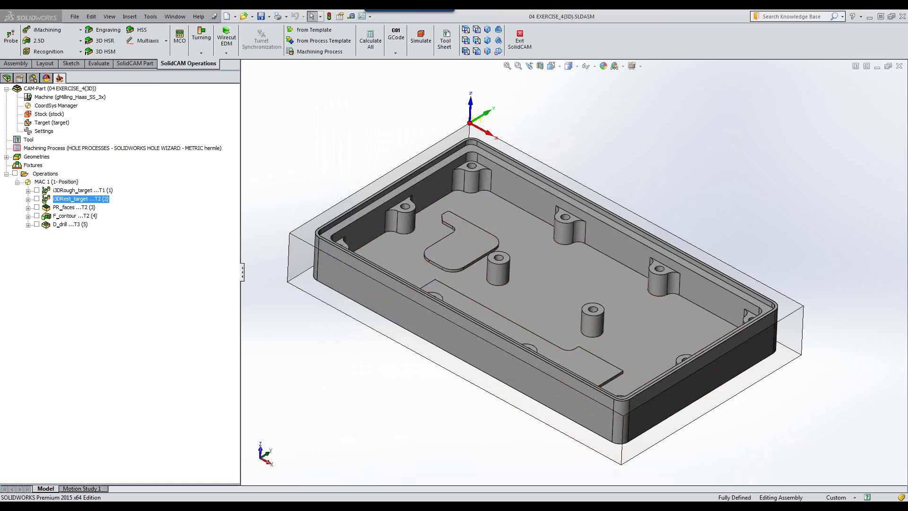
Step: Close the EXERCISE_4 3D part and open the CAM part 05 EXERCISE_9.prz
{"action": "left_click", "coordinate": [899, 67]}
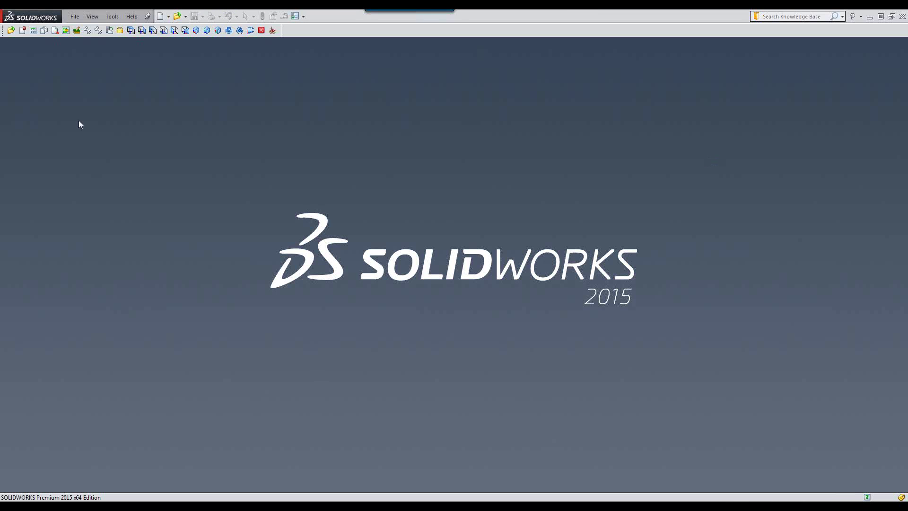
{"action": "left_click", "coordinate": [9, 31]}
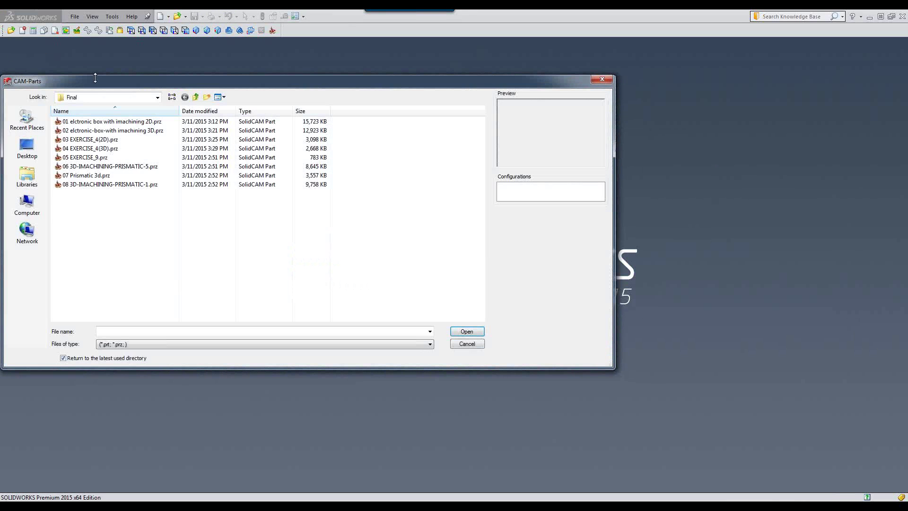
{"action": "left_click", "coordinate": [74, 158]}
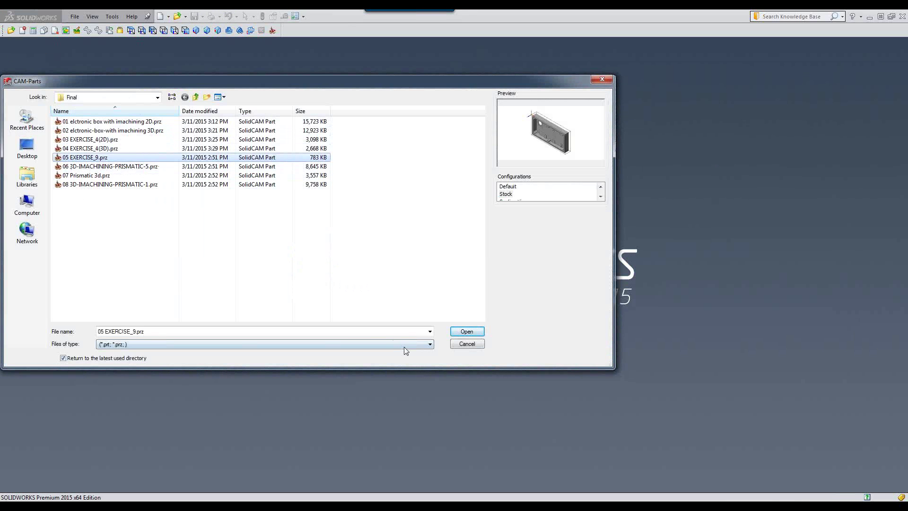
{"action": "left_click", "coordinate": [477, 331]}
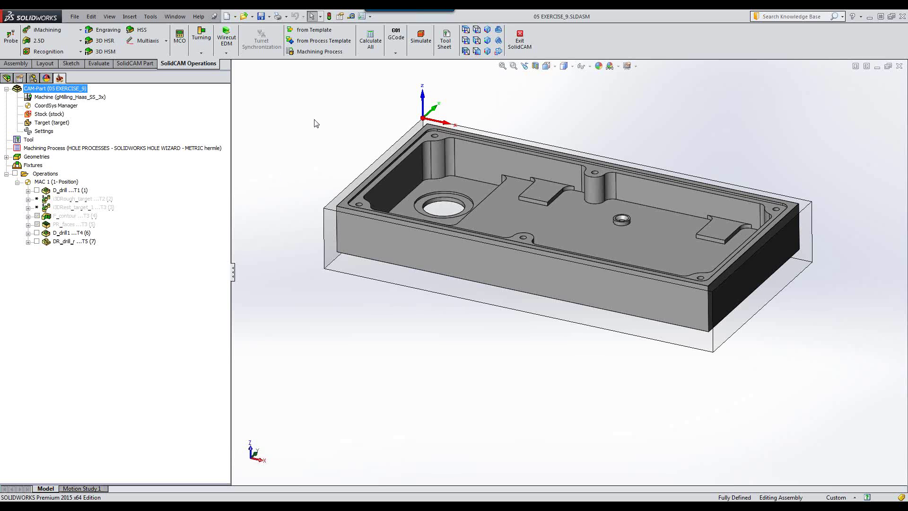
Step: View the stock model and the target model of EXERCISE_9 in 3D, closing each preview
{"action": "right_click", "coordinate": [45, 114]}
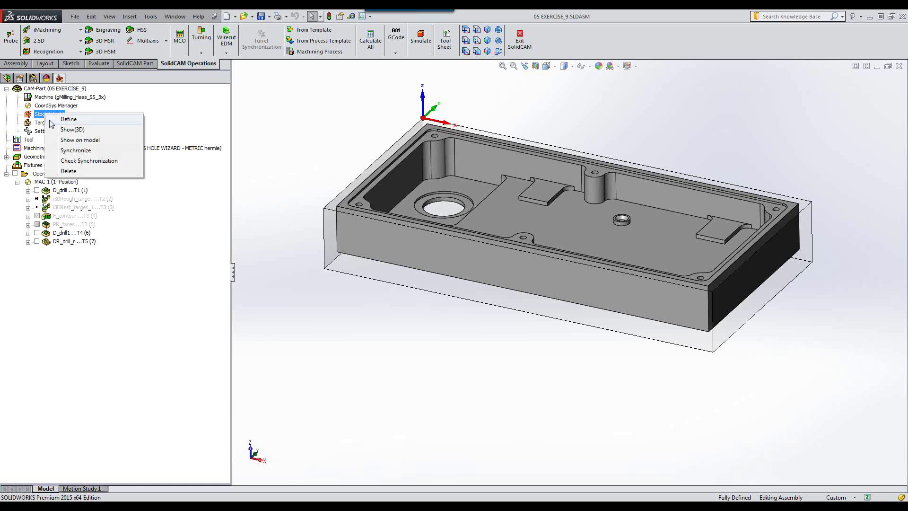
{"action": "left_click", "coordinate": [71, 129]}
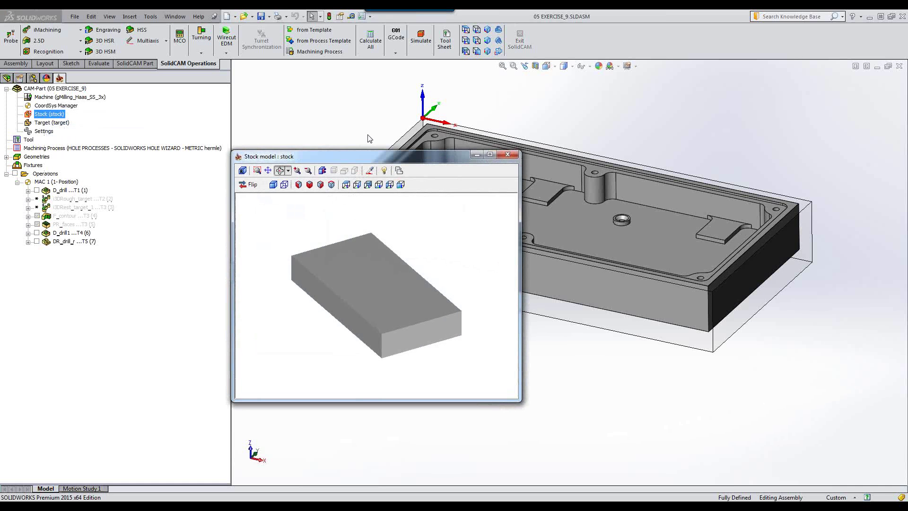
{"action": "left_click", "coordinate": [508, 154]}
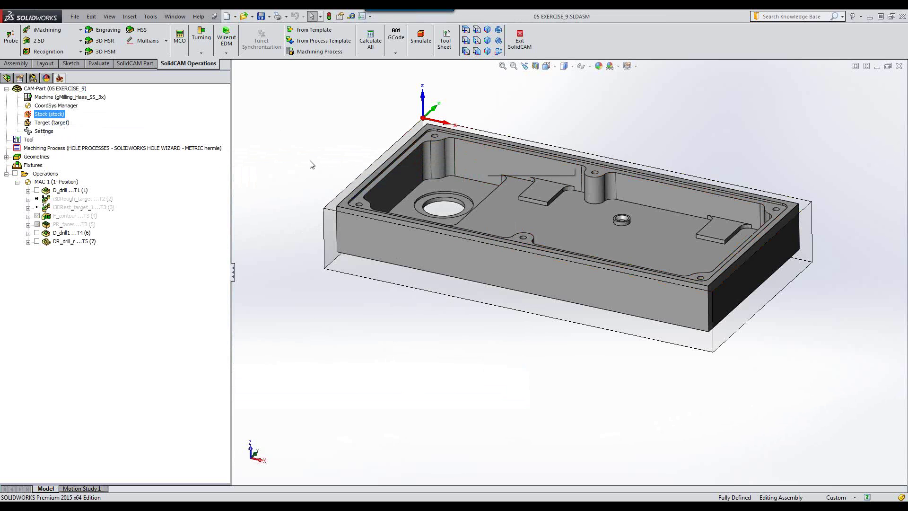
{"action": "right_click", "coordinate": [53, 123]}
{"action": "left_click", "coordinate": [78, 139]}
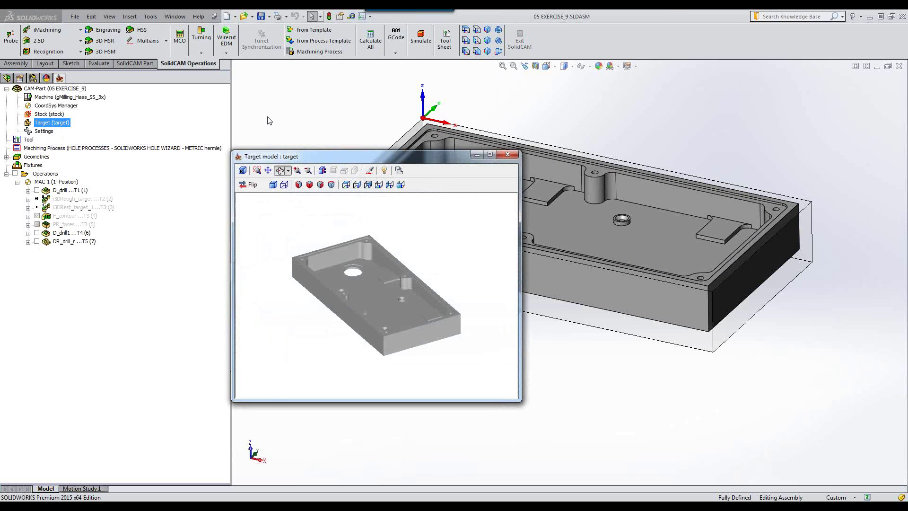
{"action": "left_click", "coordinate": [508, 154]}
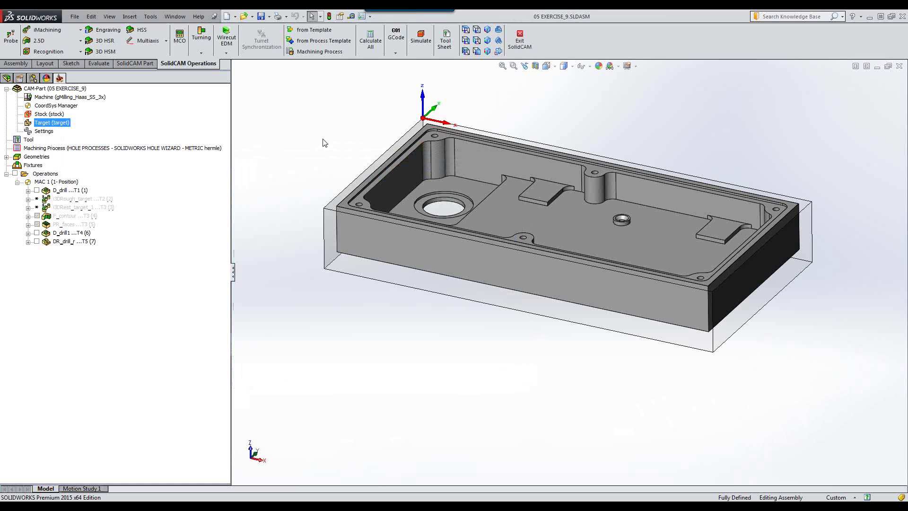
Step: Open the EXERCISE_9 target model definition, check its facet tolerance, and close the definition
{"action": "double_click", "coordinate": [47, 123]}
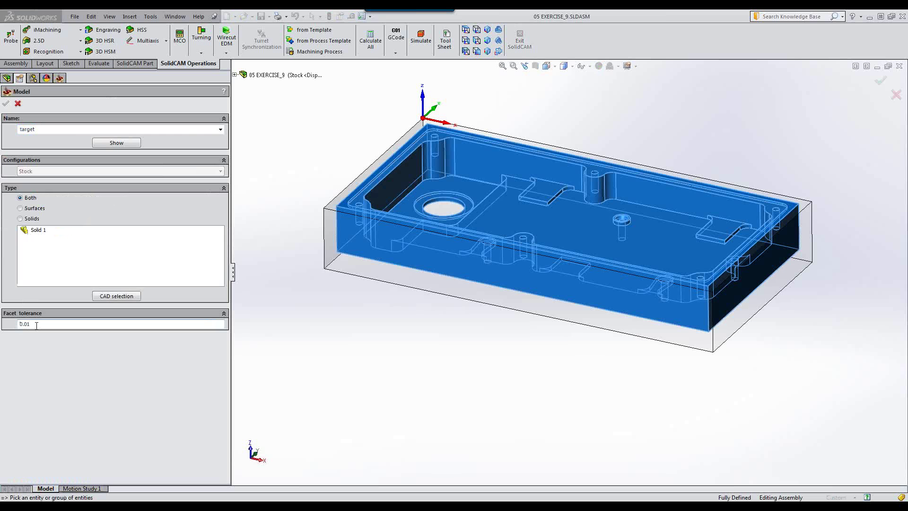
{"action": "left_click", "coordinate": [5, 103]}
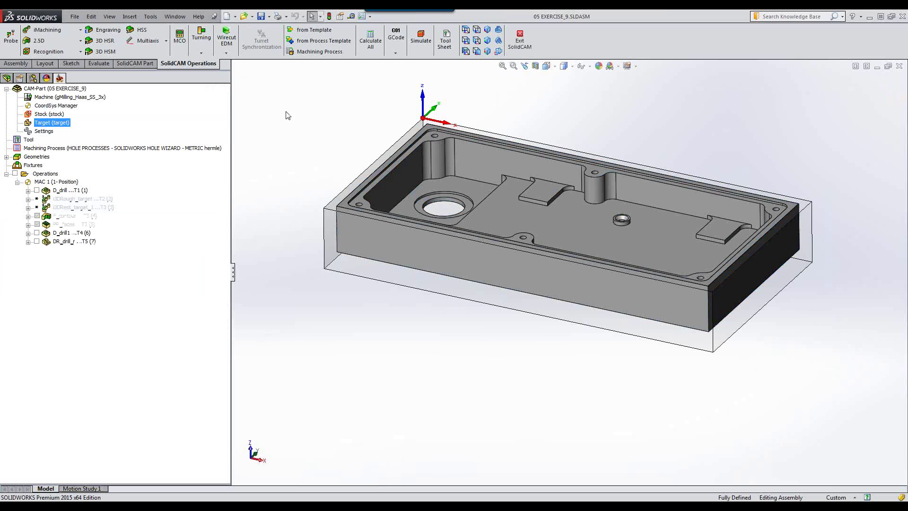
Step: Simulate the first drilling operation, D_drill with T1, in SolidVerify, examine the drilled hole, and exit the simulation
{"action": "left_click", "coordinate": [61, 190]}
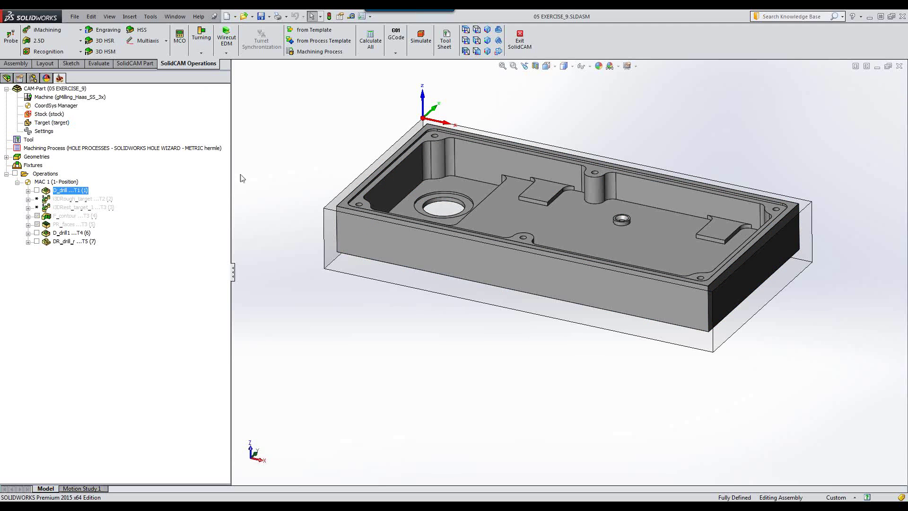
{"action": "left_click", "coordinate": [416, 37]}
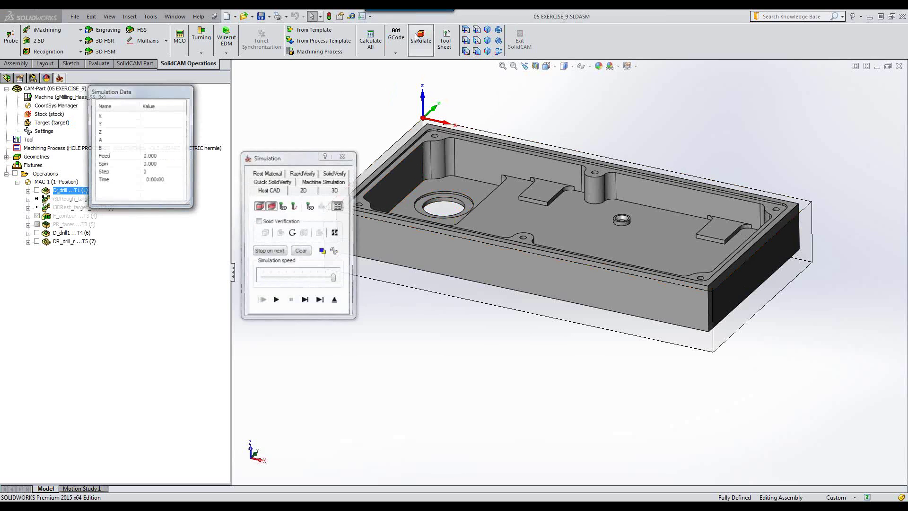
{"action": "left_click", "coordinate": [324, 175]}
{"action": "left_click", "coordinate": [276, 301]}
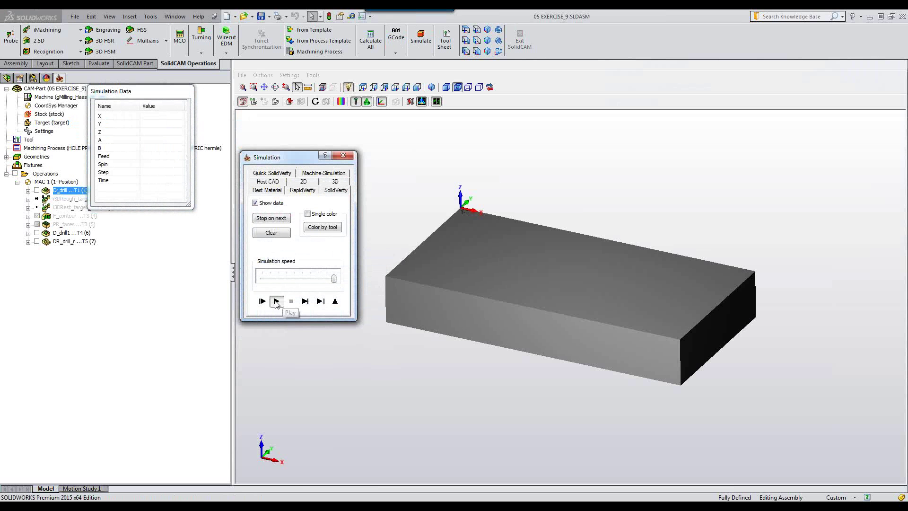
{"action": "middle_click_drag", "start_coordinate": [608, 176], "coordinate": [598, 175]}
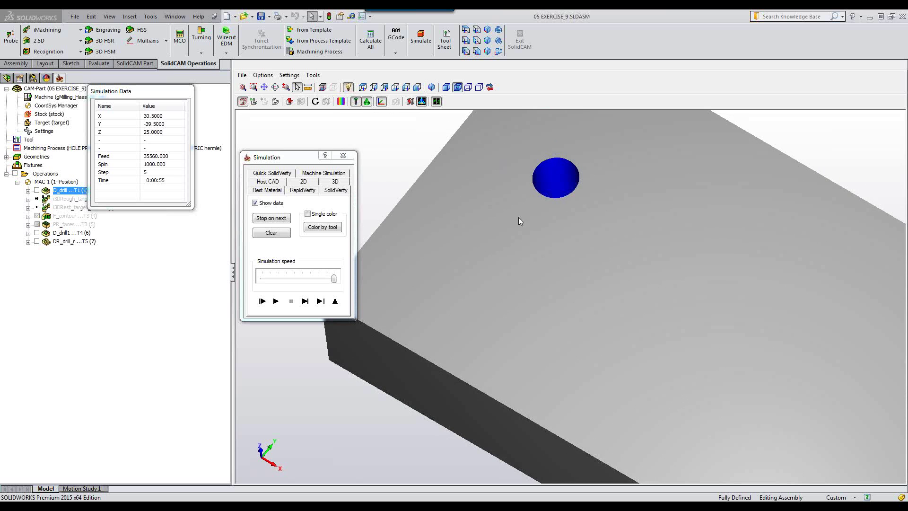
{"action": "left_click", "coordinate": [335, 301]}
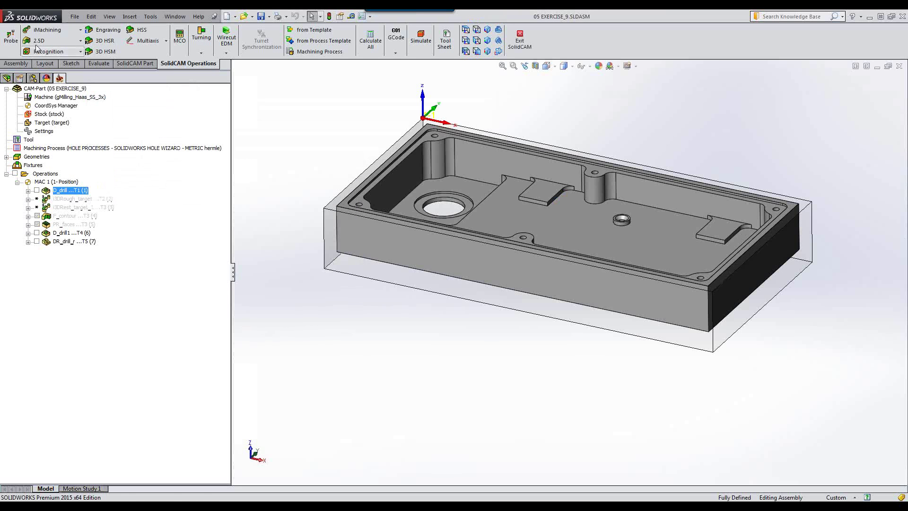
Step: Start a new 3D iMachining operation on the target geometry and display its working area's rest material in 3D
{"action": "left_click", "coordinate": [44, 30]}
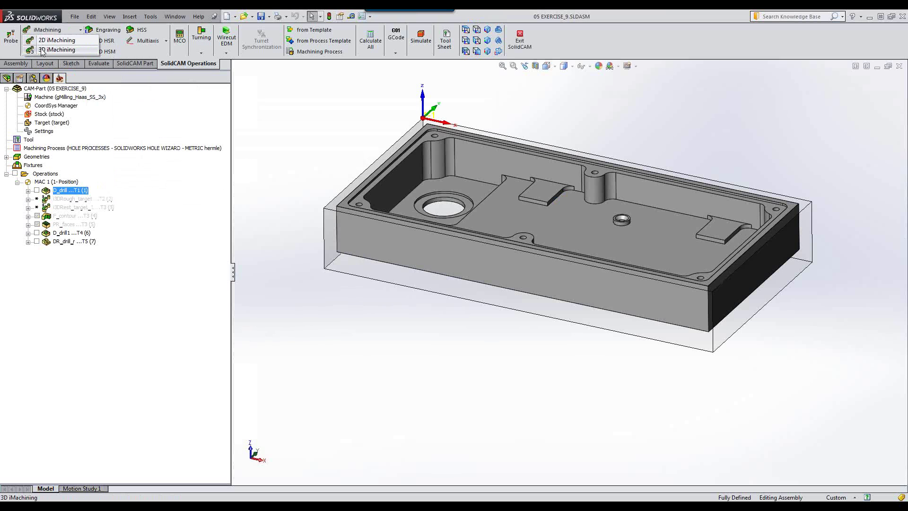
{"action": "left_click", "coordinate": [42, 50]}
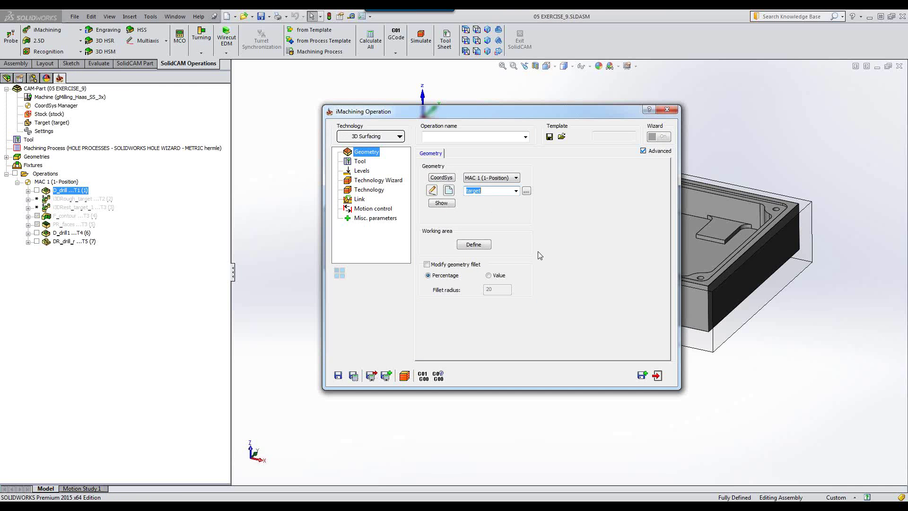
{"action": "left_click", "coordinate": [474, 245]}
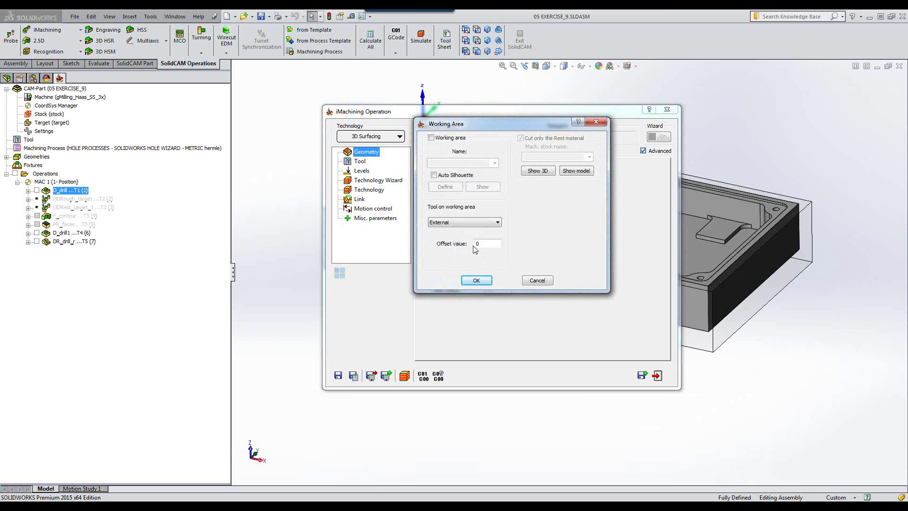
{"action": "left_click", "coordinate": [538, 172]}
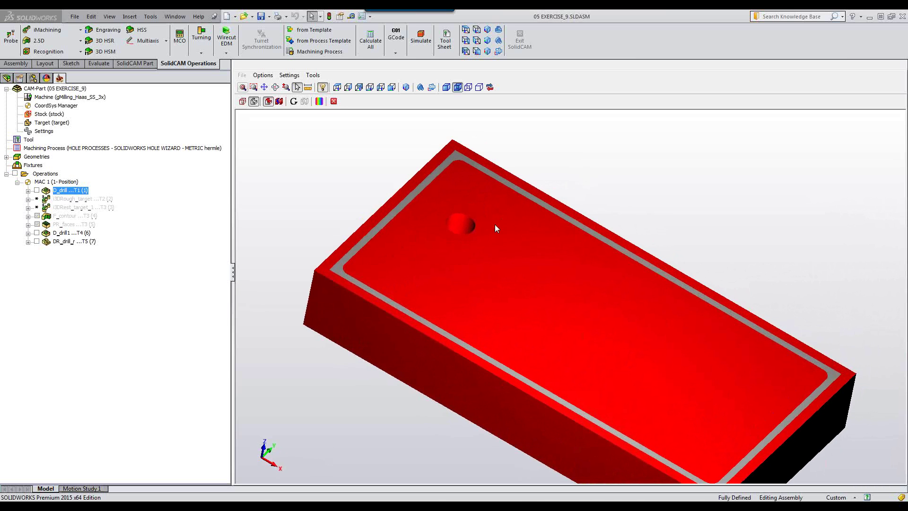
Step: Inspect the rest material on the stock, close the view and cancel the working area definition
{"action": "middle_click_drag", "start_coordinate": [467, 227], "coordinate": [451, 271]}
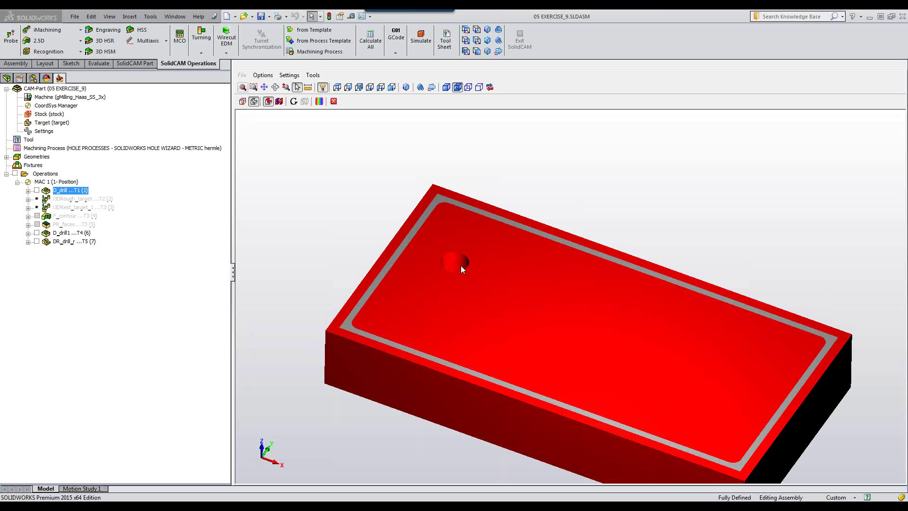
{"action": "left_click", "coordinate": [334, 101]}
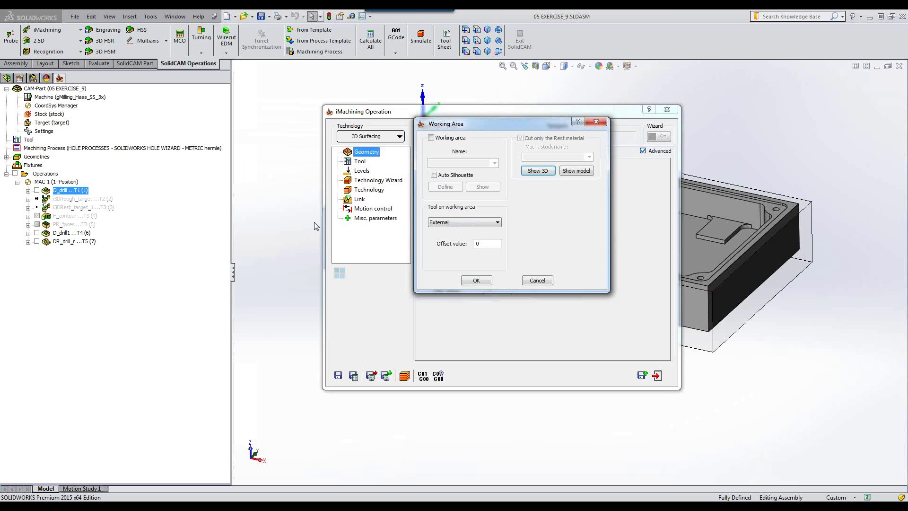
{"action": "left_click", "coordinate": [537, 281]}
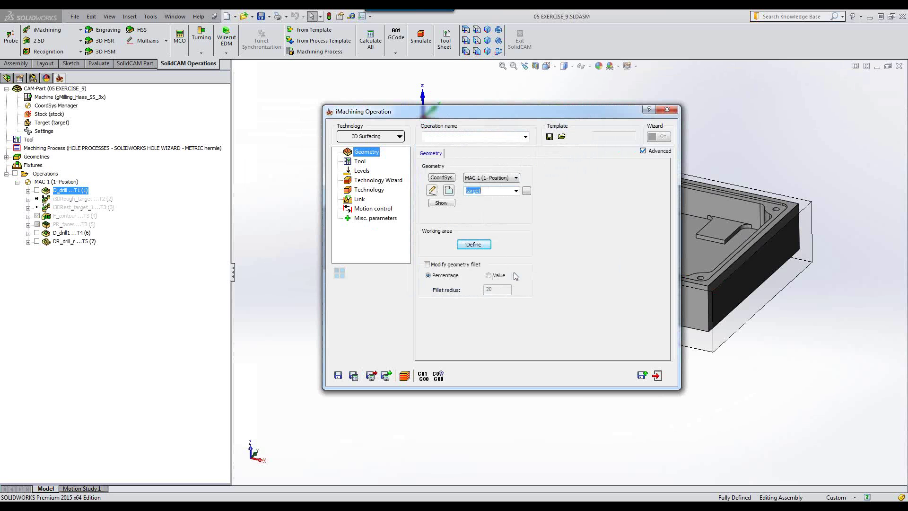
Step: Assign tool number 2, the 9.5 mm end mill, to the iMachining operation
{"action": "left_click", "coordinate": [359, 163]}
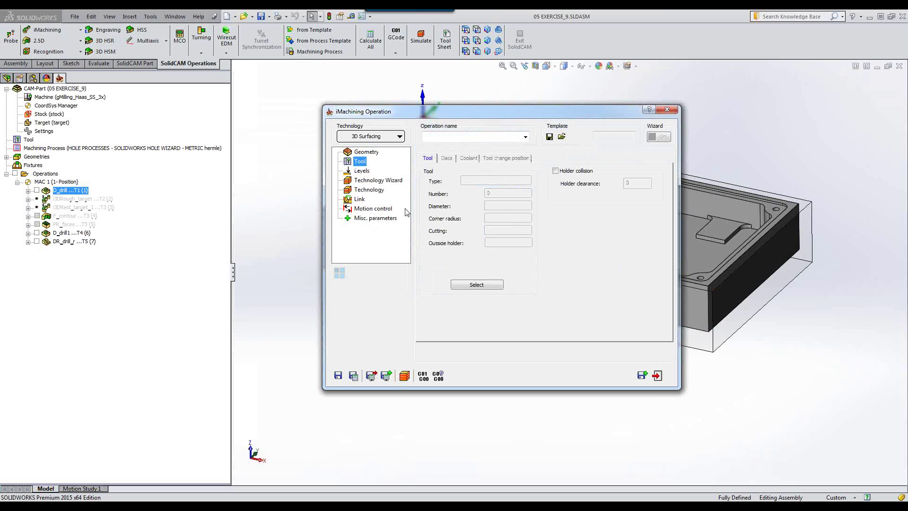
{"action": "left_click", "coordinate": [468, 286]}
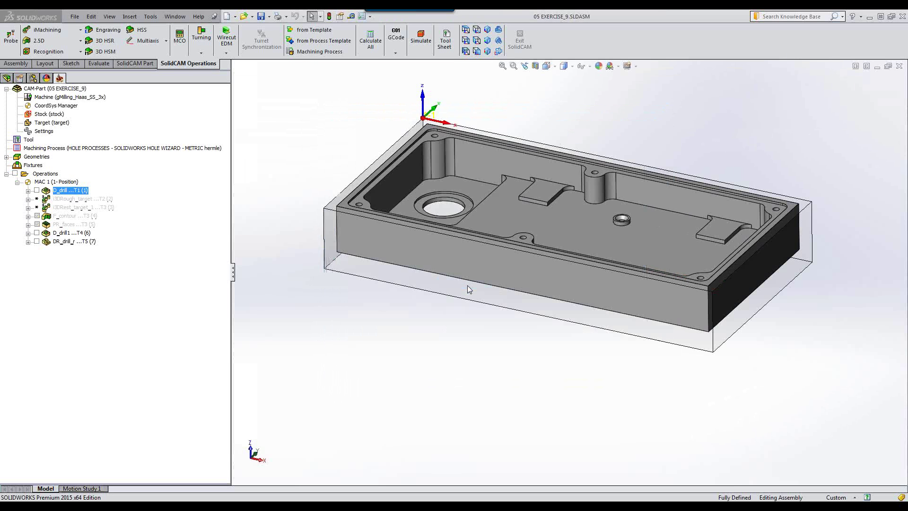
{"action": "left_click", "coordinate": [353, 142]}
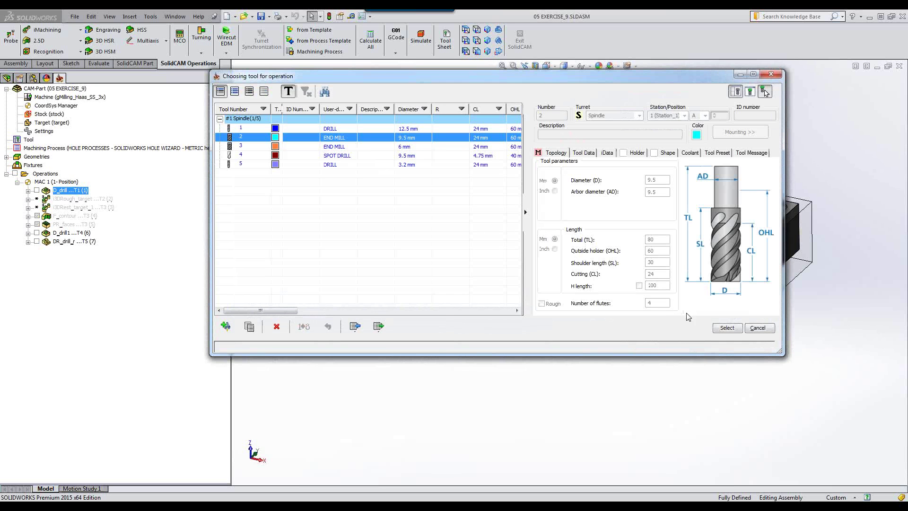
{"action": "left_click", "coordinate": [727, 327]}
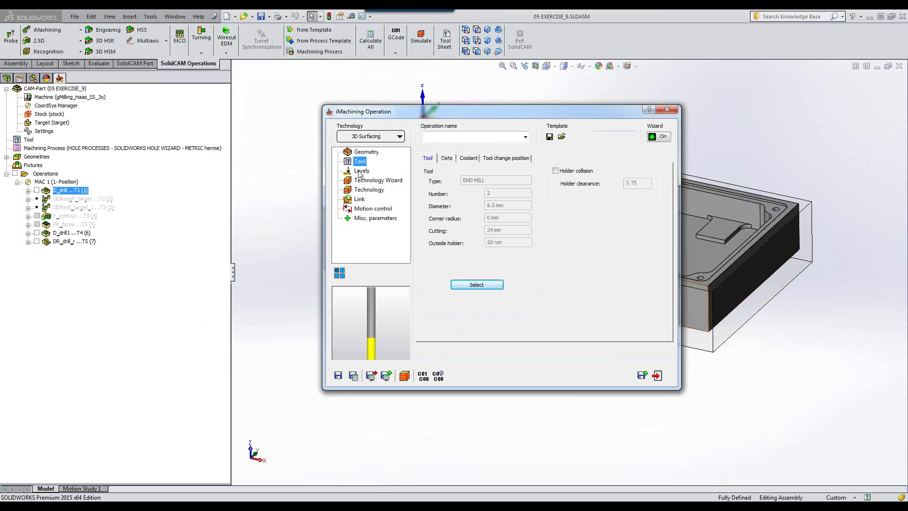
Step: Set the lower milling level to -24 by picking the bottom corner of the target part
{"action": "left_click", "coordinate": [360, 172]}
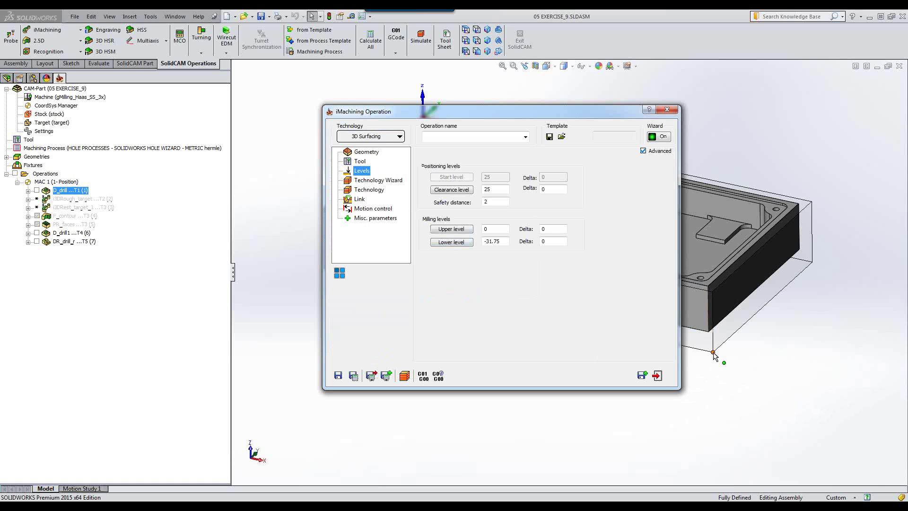
{"action": "left_click", "coordinate": [452, 242]}
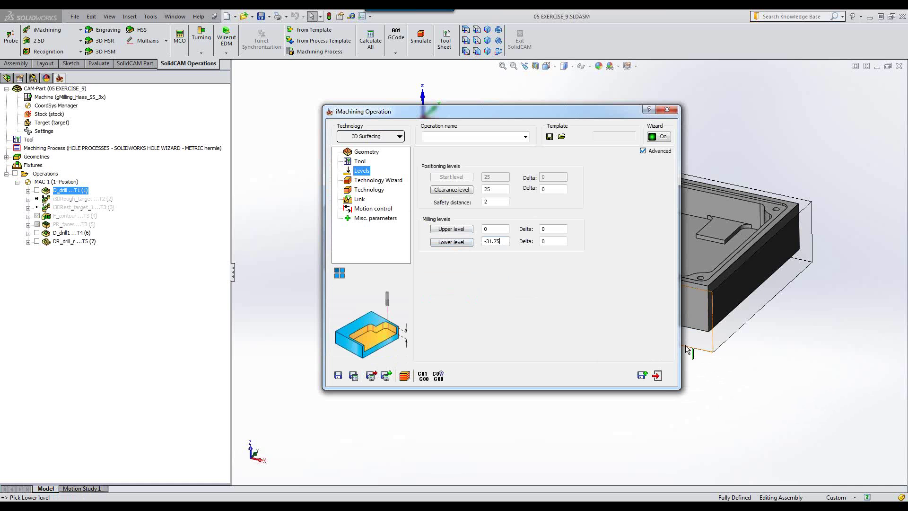
{"action": "left_click", "coordinate": [709, 332]}
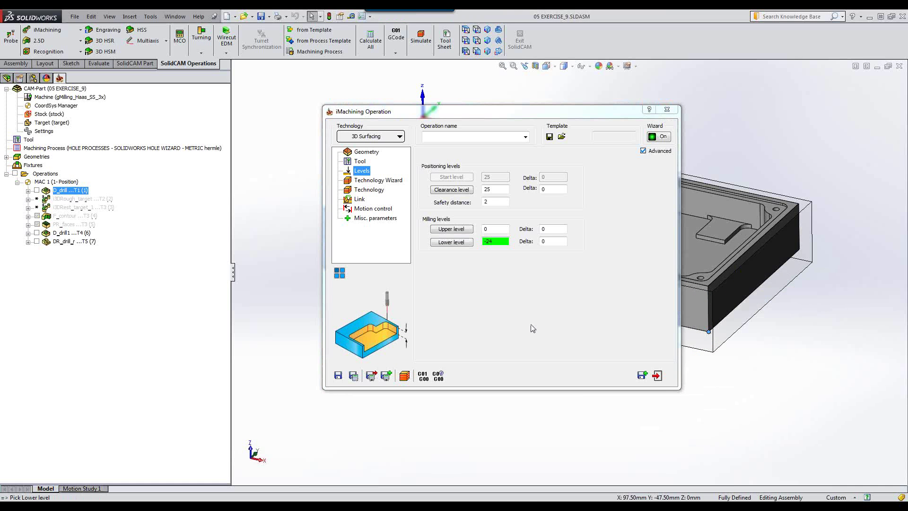
Step: Set both the wall offset and the floor offset of the operation to 0.3
{"action": "left_click", "coordinate": [366, 182]}
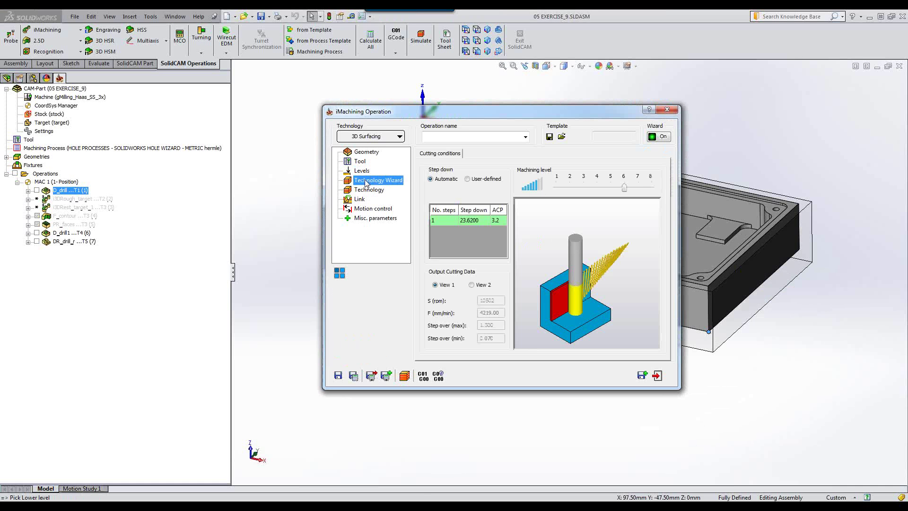
{"action": "left_click", "coordinate": [367, 190]}
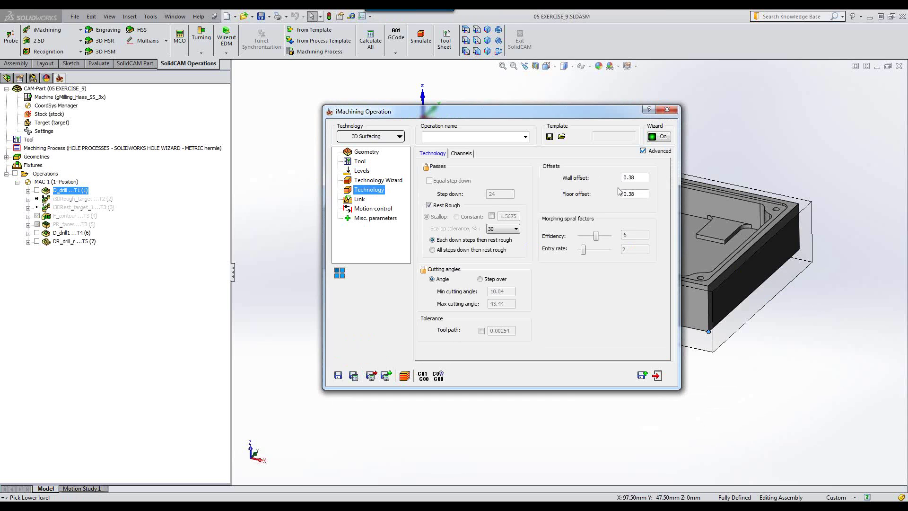
{"action": "left_click_drag", "start_coordinate": [639, 178], "coordinate": [589, 177]}
{"action": "type", "text": ".3"}
{"action": "left_click", "coordinate": [642, 194]}
{"action": "key", "text": "BackSpace"}
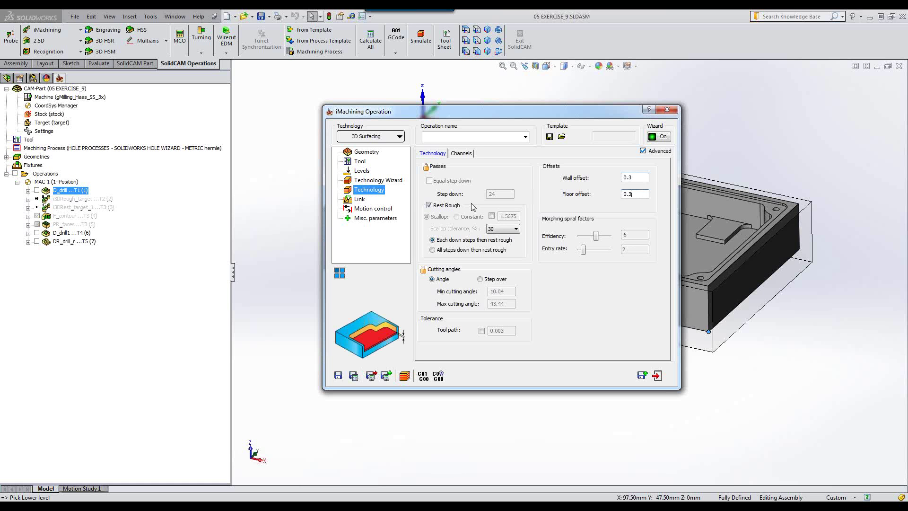
Step: Override the rest rough scallop value with 0.3, then save and calculate the operation
{"action": "left_click", "coordinate": [371, 183]}
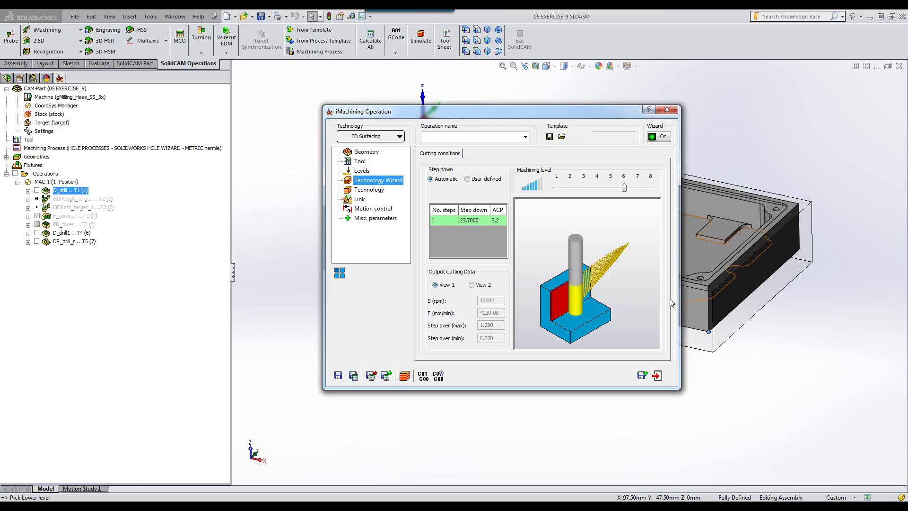
{"action": "left_click", "coordinate": [376, 192]}
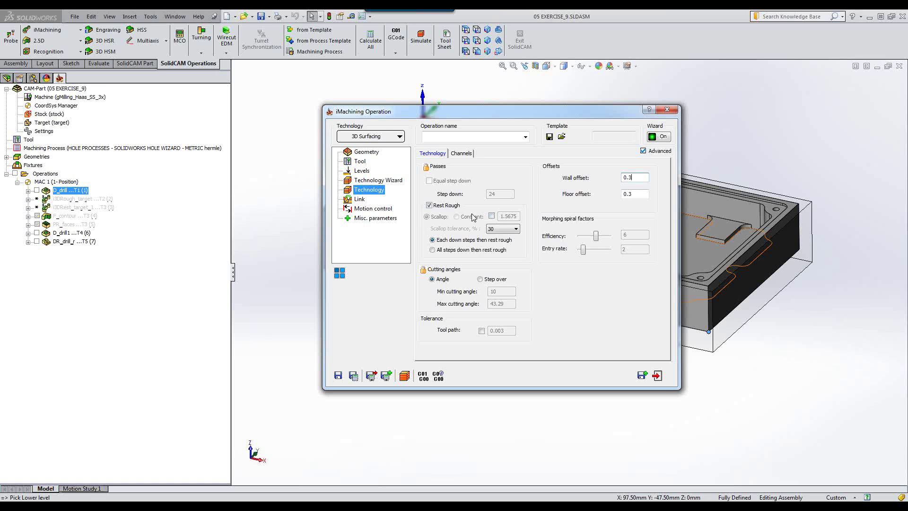
{"action": "left_click", "coordinate": [492, 217]}
{"action": "mouse_move", "coordinate": [517, 217]}
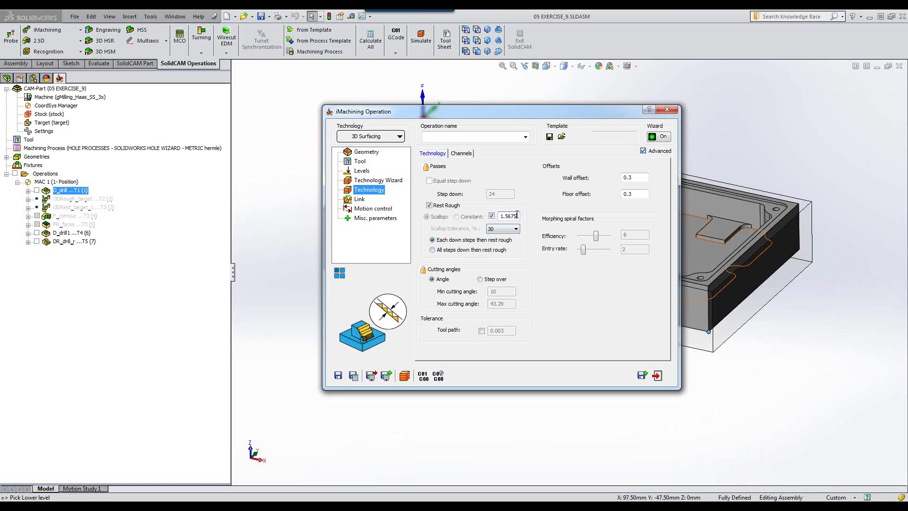
{"action": "left_click_drag", "start_coordinate": [517, 215], "coordinate": [492, 216]}
{"action": "type", "text": "3"}
{"action": "left_click", "coordinate": [353, 376]}
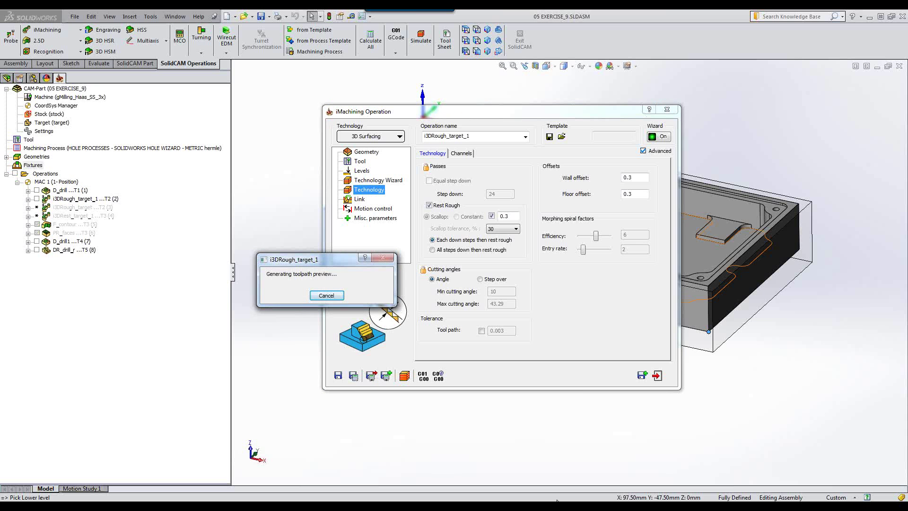
Step: Switch to Picasa Photo Viewer to review the slide on optimized depths of cut, then minimize it
{"action": "mouse_move", "coordinate": [560, 506]}
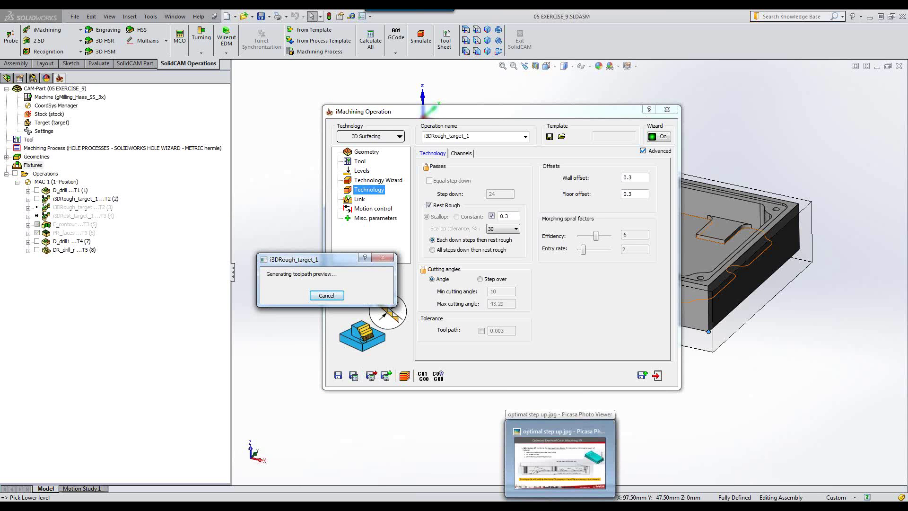
{"action": "left_click", "coordinate": [560, 461]}
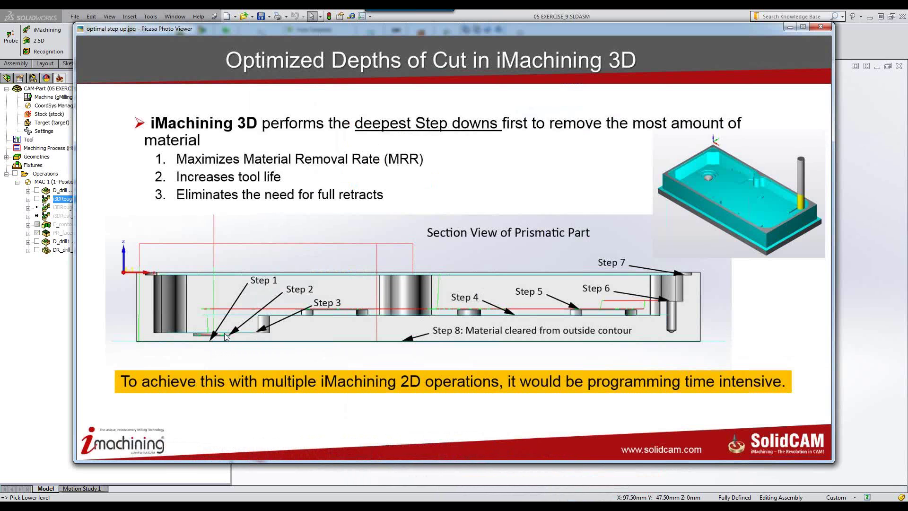
{"action": "left_click", "coordinate": [790, 27]}
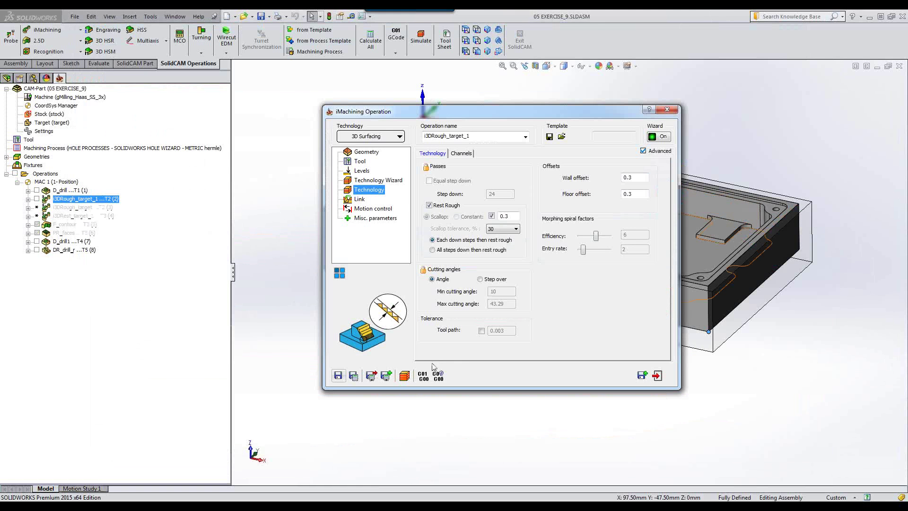
Step: Simulate the calculated roughing operation in SolidVerify at reduced speed and pause it during the outside contour cut
{"action": "left_click", "coordinate": [404, 376]}
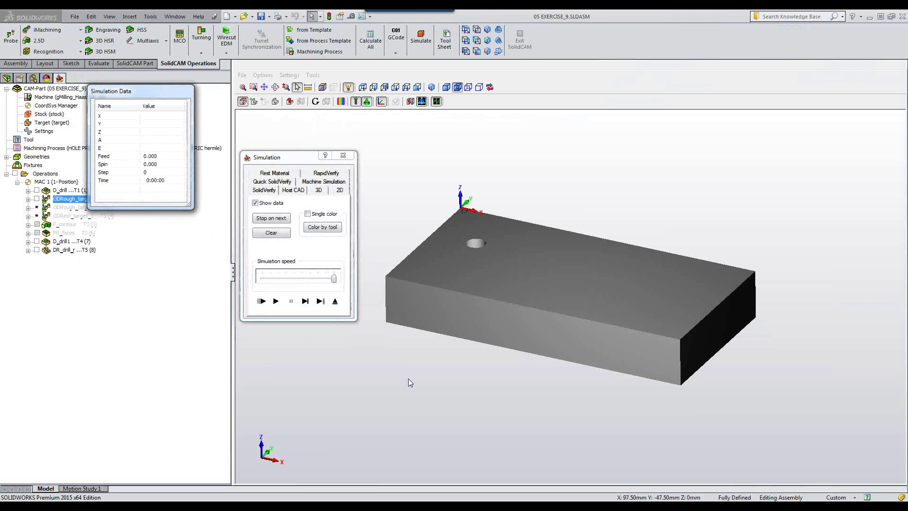
{"action": "left_click_drag", "start_coordinate": [334, 278], "coordinate": [290, 283]}
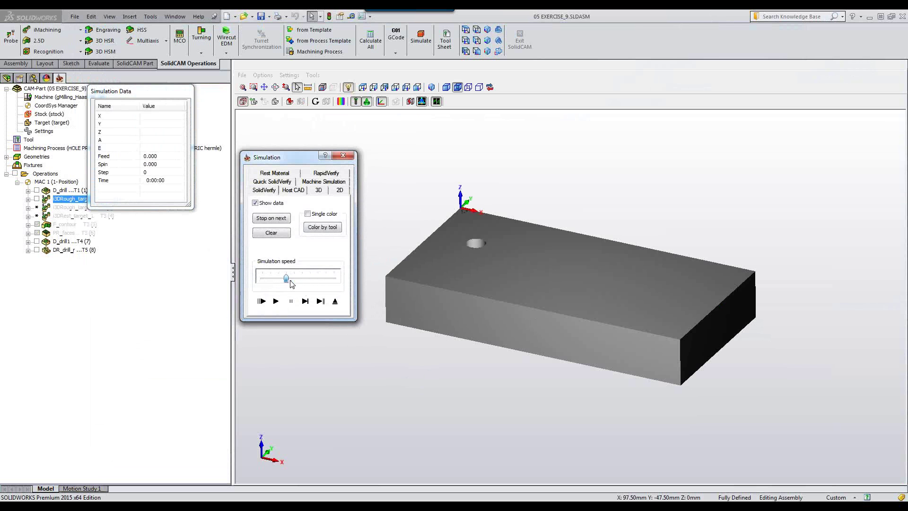
{"action": "left_click", "coordinate": [276, 301]}
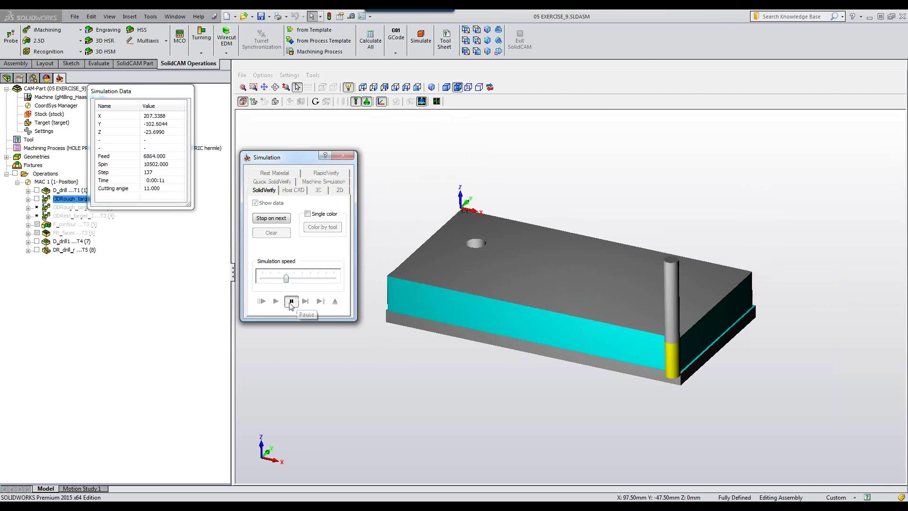
{"action": "left_click", "coordinate": [290, 301]}
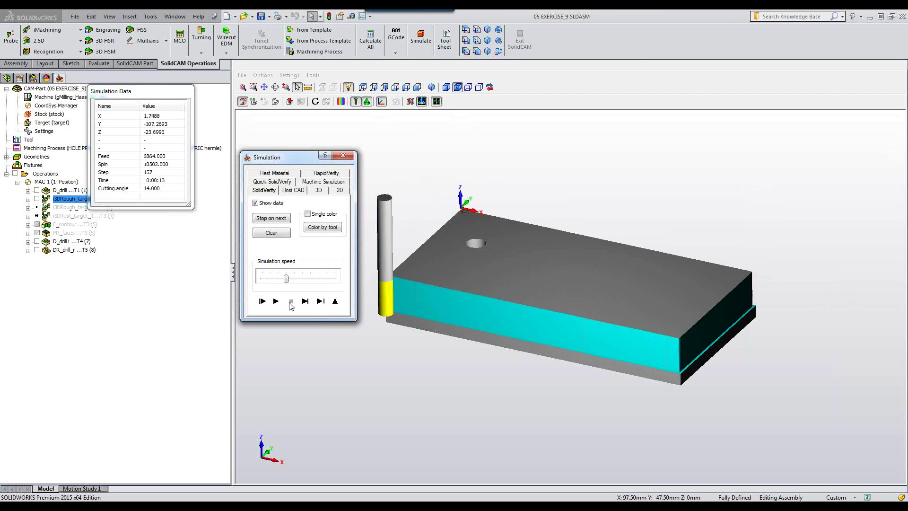
Step: Open the simulation's stop conditions and advance the roughing simulation in short increments
{"action": "left_click", "coordinate": [275, 219]}
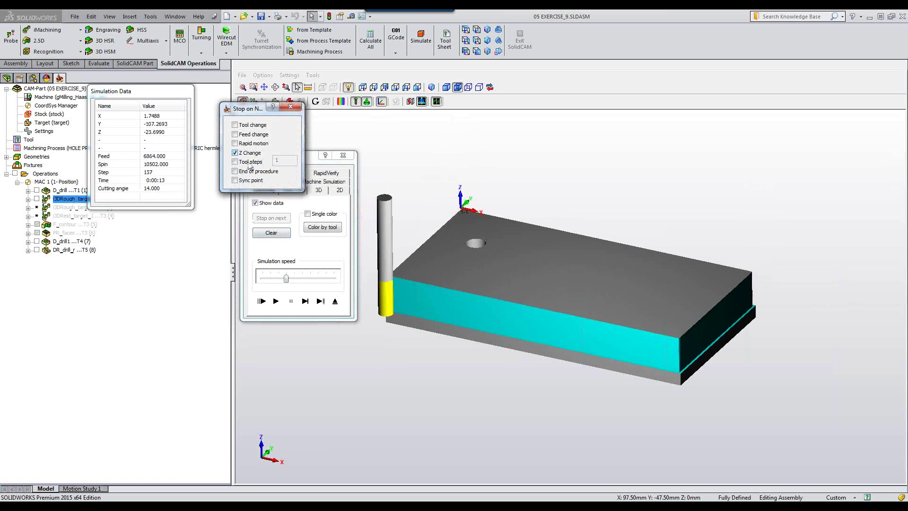
{"action": "left_click", "coordinate": [321, 302]}
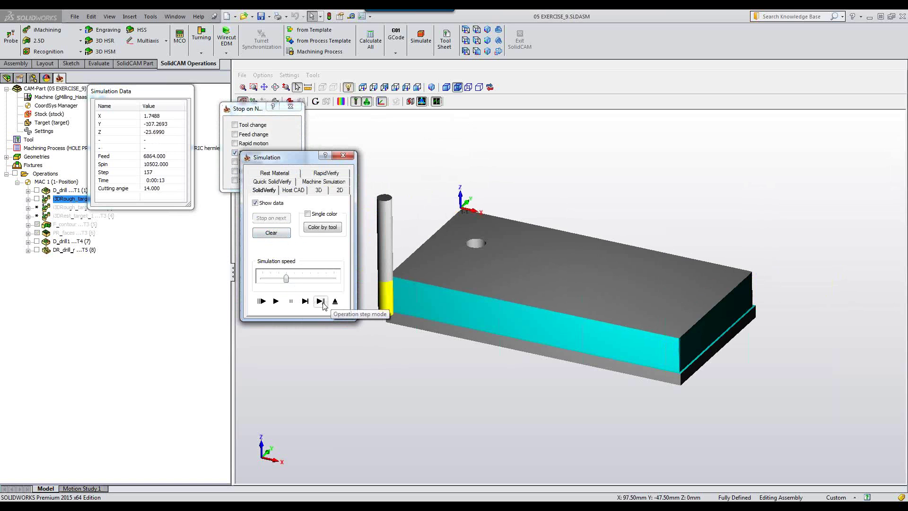
{"action": "left_click", "coordinate": [321, 304]}
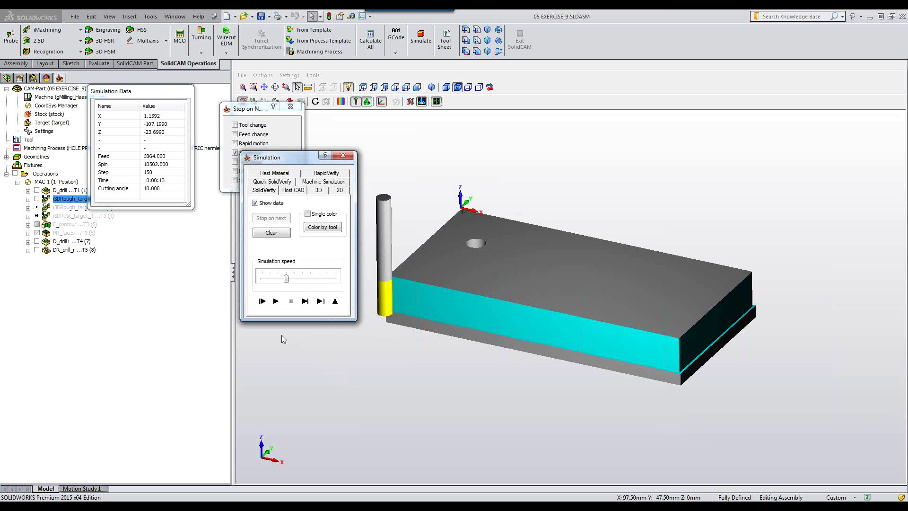
{"action": "left_click", "coordinate": [275, 301]}
{"action": "left_click", "coordinate": [275, 301]}
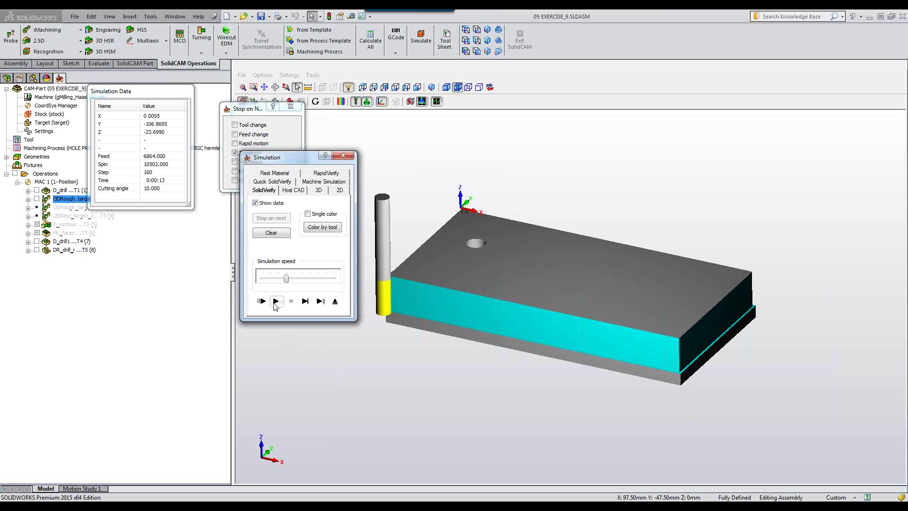
{"action": "left_click", "coordinate": [275, 301]}
{"action": "left_click", "coordinate": [275, 301]}
{"action": "left_click", "coordinate": [275, 301]}
{"action": "left_click", "coordinate": [276, 301]}
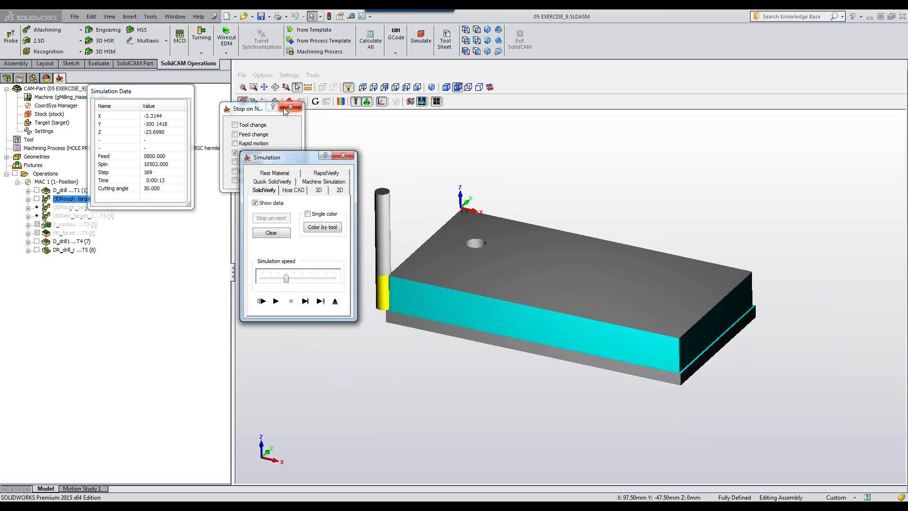
Step: Try tool steps instead of Z change as the simulation's stop condition
{"action": "left_click_drag", "start_coordinate": [257, 110], "coordinate": [294, 91]}
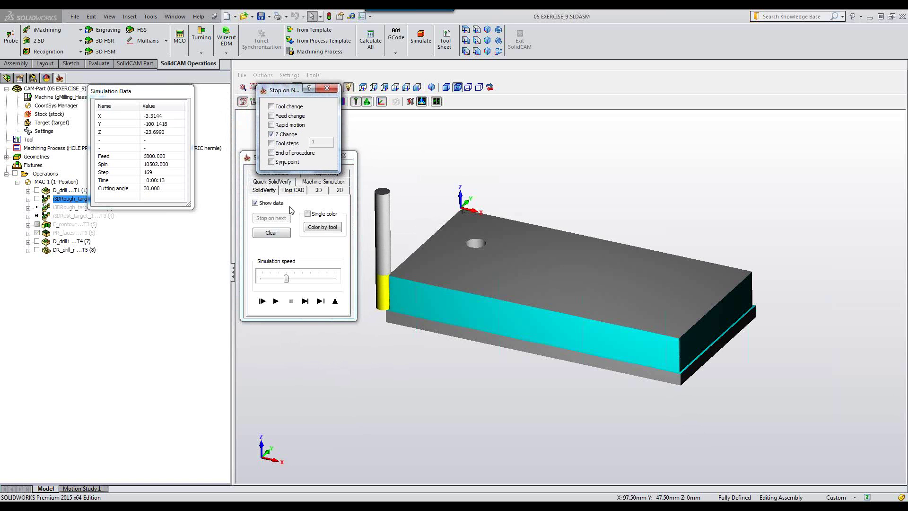
{"action": "left_click", "coordinate": [271, 143]}
{"action": "left_click", "coordinate": [272, 134]}
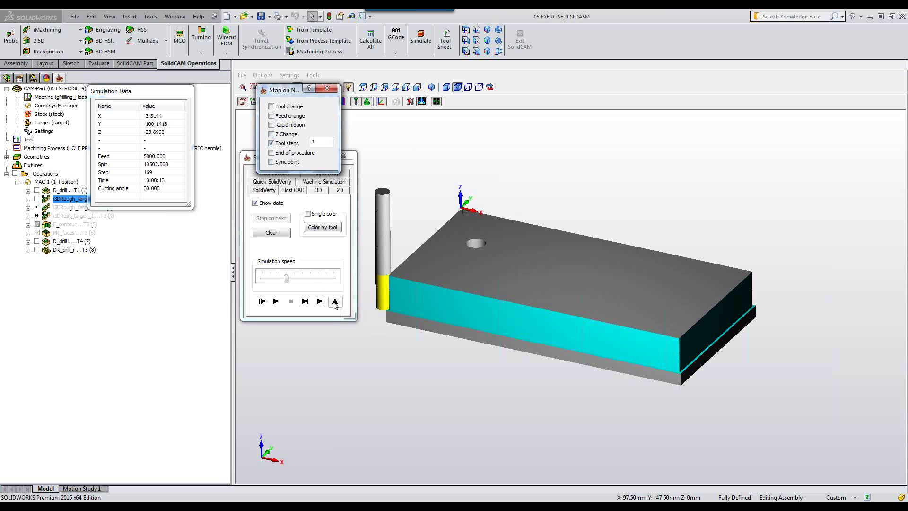
{"action": "left_click", "coordinate": [327, 88]}
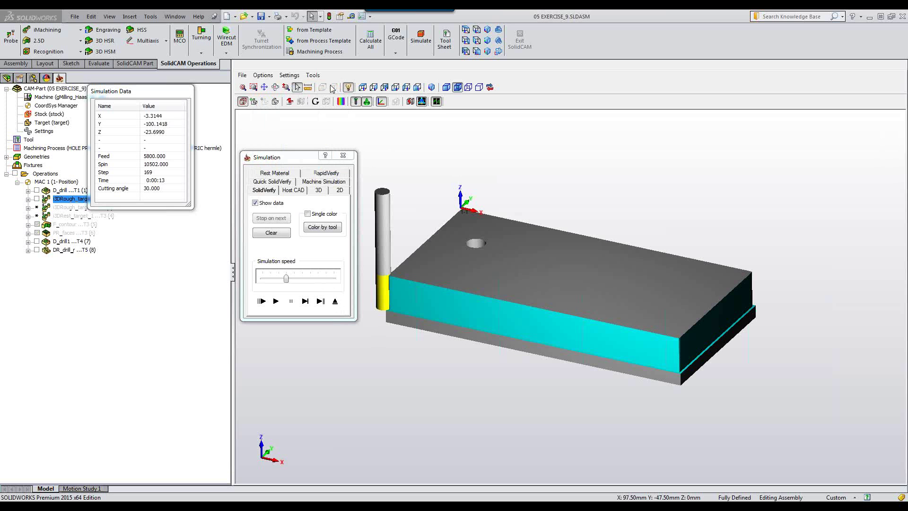
Step: Make the simulation stop on Z change and resume playing the roughing toolpath
{"action": "left_click", "coordinate": [284, 219]}
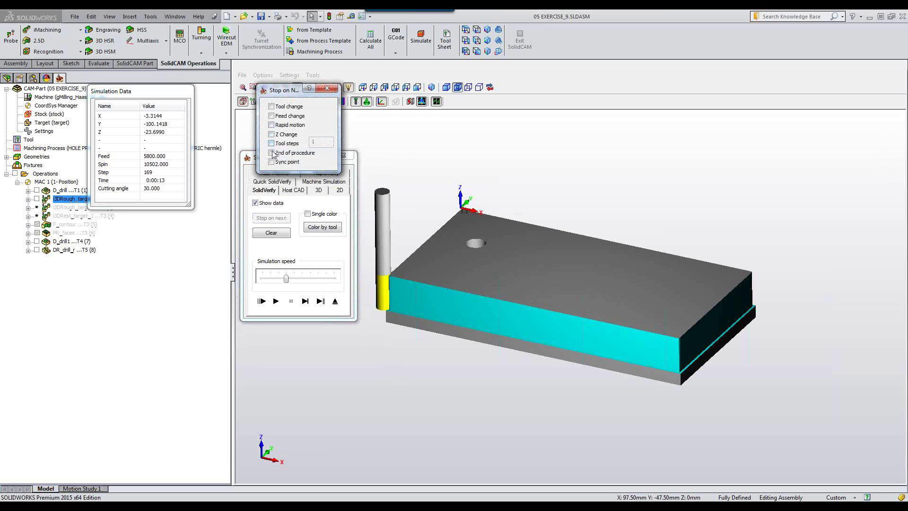
{"action": "left_click", "coordinate": [272, 134]}
{"action": "left_click", "coordinate": [277, 301]}
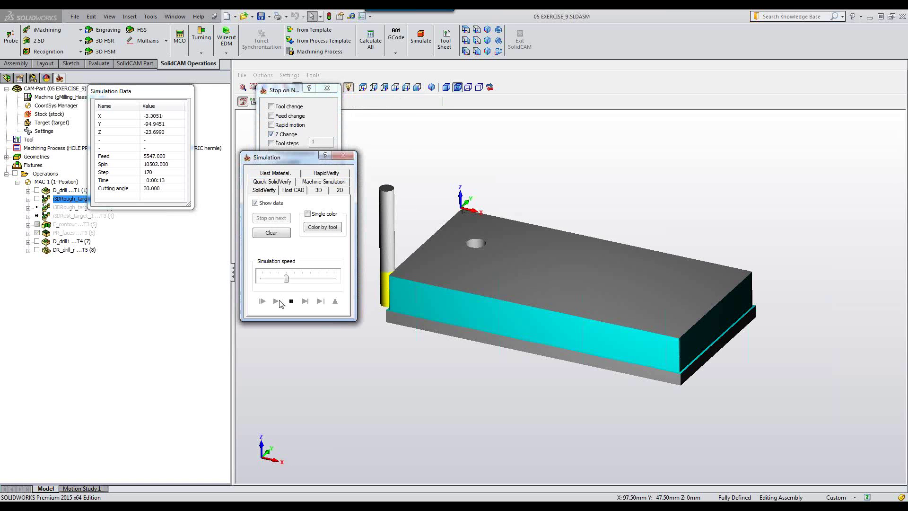
{"action": "left_click", "coordinate": [280, 301]}
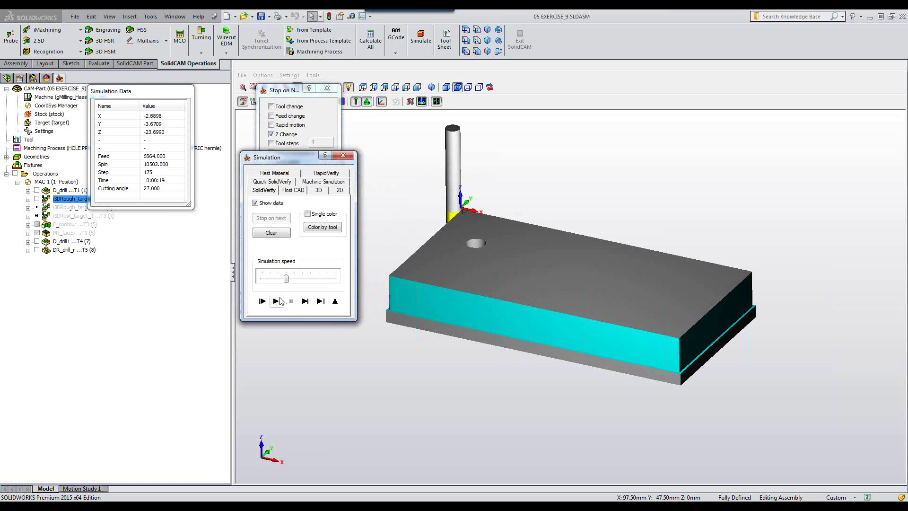
Step: Advance the roughing simulation, lower its speed, and close the simulation's stop conditions
{"action": "left_click", "coordinate": [280, 300]}
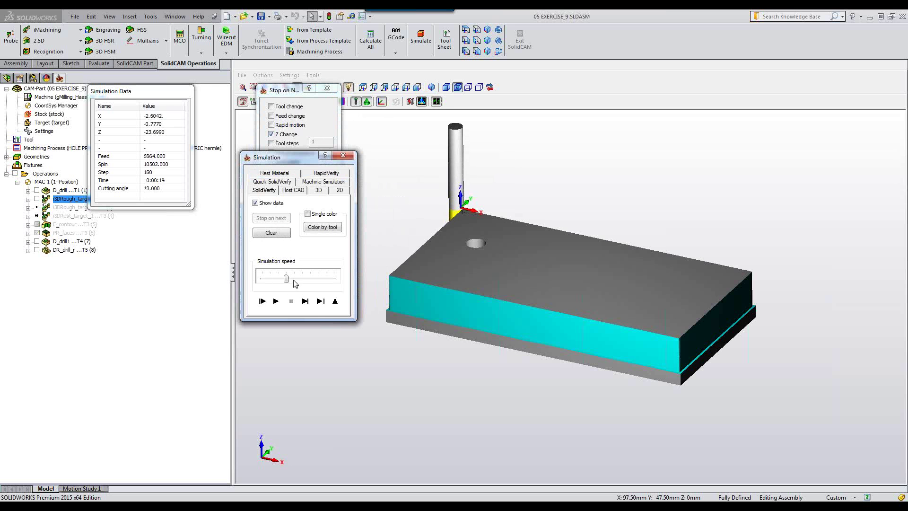
{"action": "left_click_drag", "start_coordinate": [286, 279], "coordinate": [270, 279]}
{"action": "left_click_drag", "start_coordinate": [327, 161], "coordinate": [331, 167]}
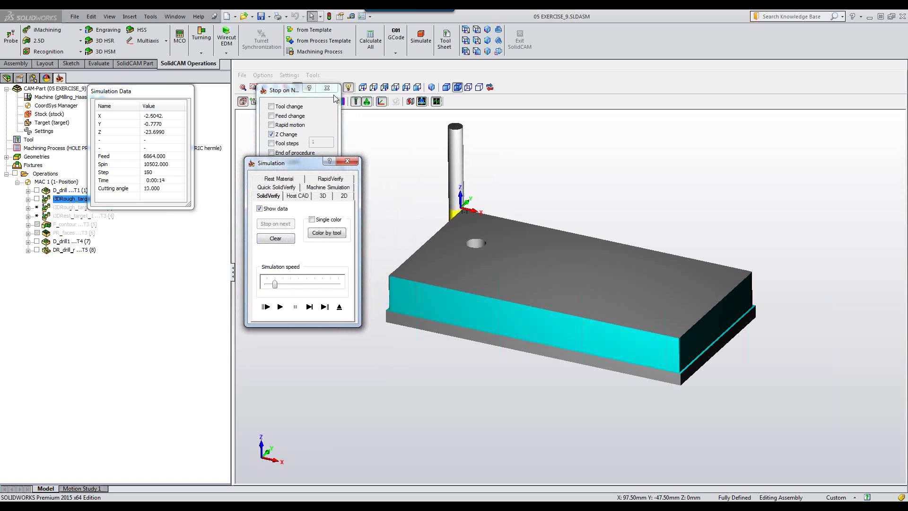
{"action": "left_click", "coordinate": [327, 88]}
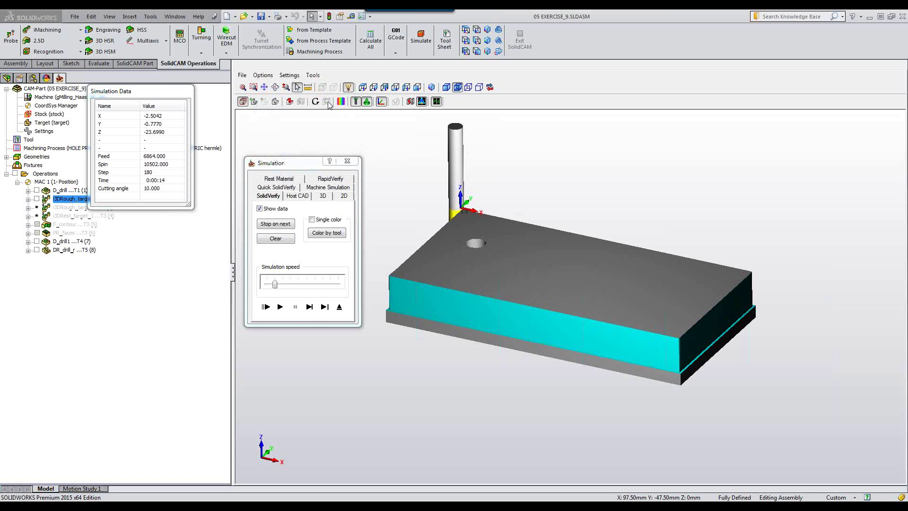
Step: Resume the simulation, raise its speed in stages, and pause it at a corner of the outside contour cut
{"action": "left_click", "coordinate": [280, 307]}
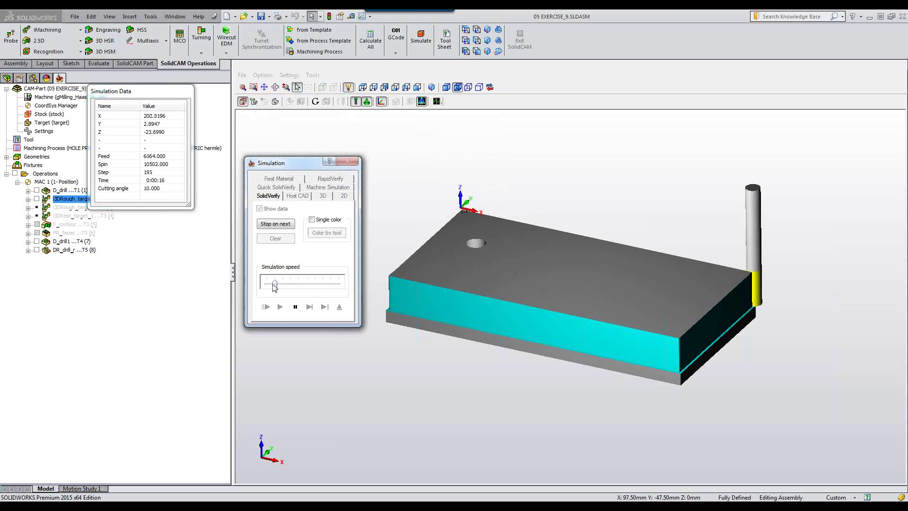
{"action": "left_click_drag", "start_coordinate": [274, 284], "coordinate": [283, 283]}
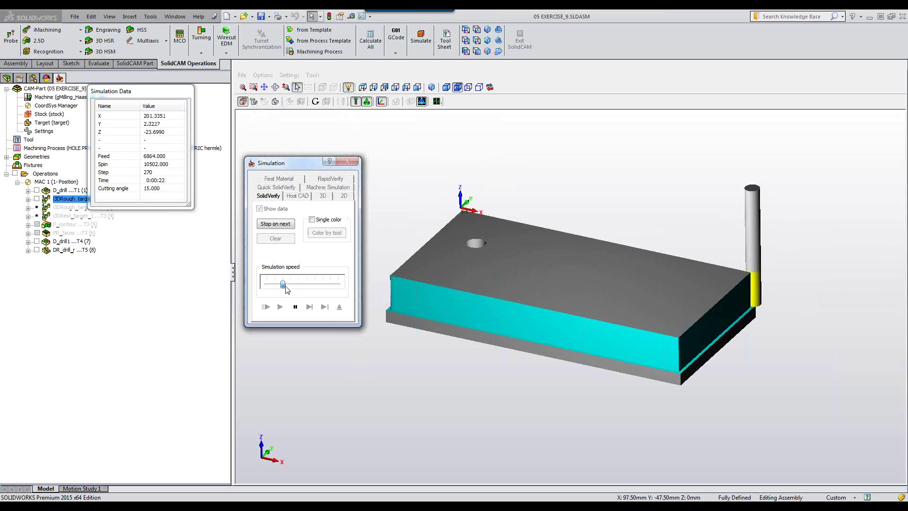
{"action": "left_click_drag", "start_coordinate": [282, 284], "coordinate": [298, 283]}
{"action": "left_click", "coordinate": [295, 307]}
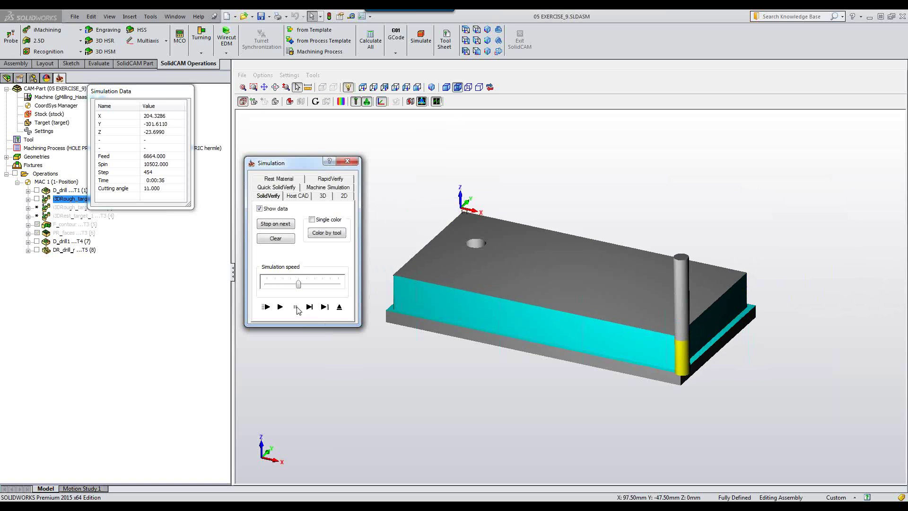
Step: Single-step the simulation through the rest of the outside contour cut until the tool enters the pre-drilled hole
{"action": "left_click", "coordinate": [309, 307]}
{"action": "left_click", "coordinate": [309, 308]}
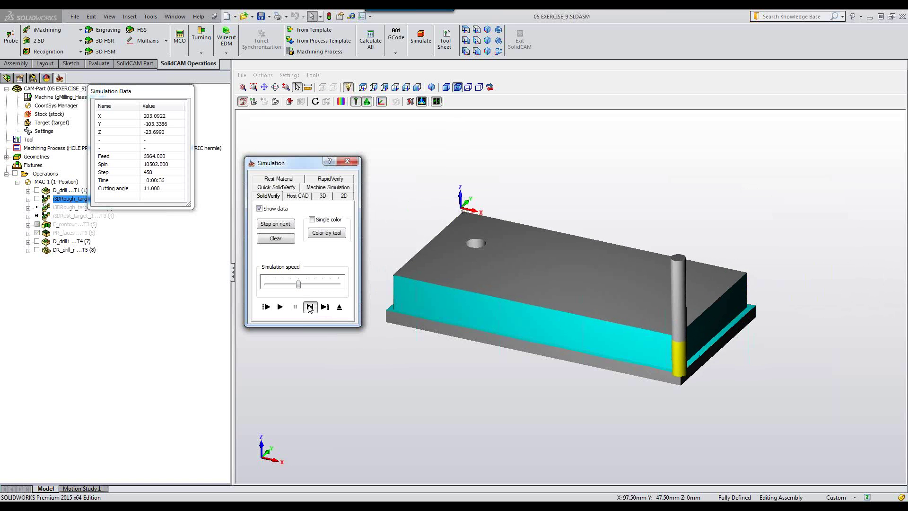
{"action": "left_click", "coordinate": [308, 308]}
{"action": "left_click", "coordinate": [309, 307]}
{"action": "left_click", "coordinate": [309, 308]}
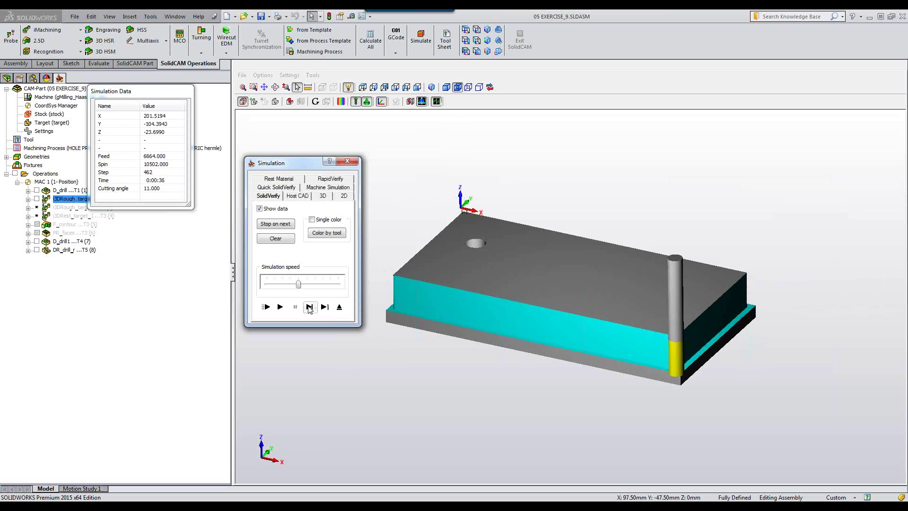
{"action": "left_click", "coordinate": [308, 308]}
{"action": "left_click", "coordinate": [308, 307]}
{"action": "left_click", "coordinate": [309, 308]}
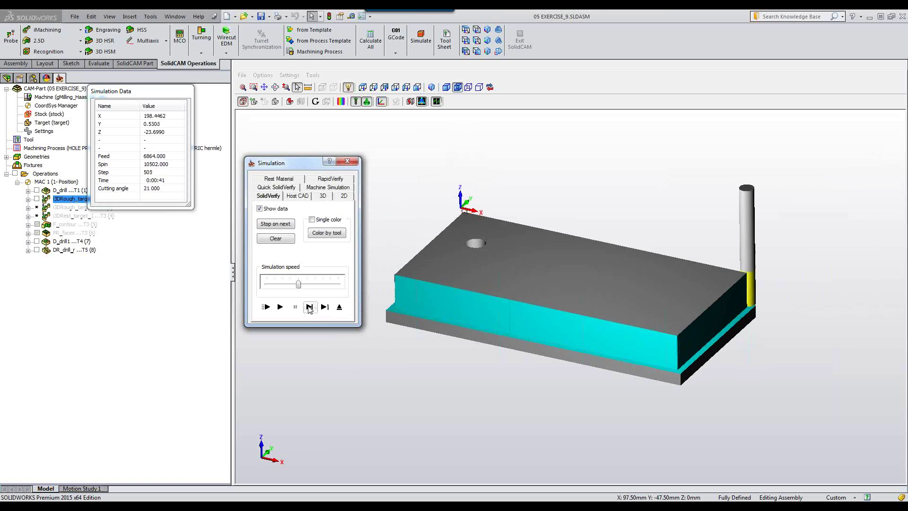
{"action": "left_click", "coordinate": [309, 307]}
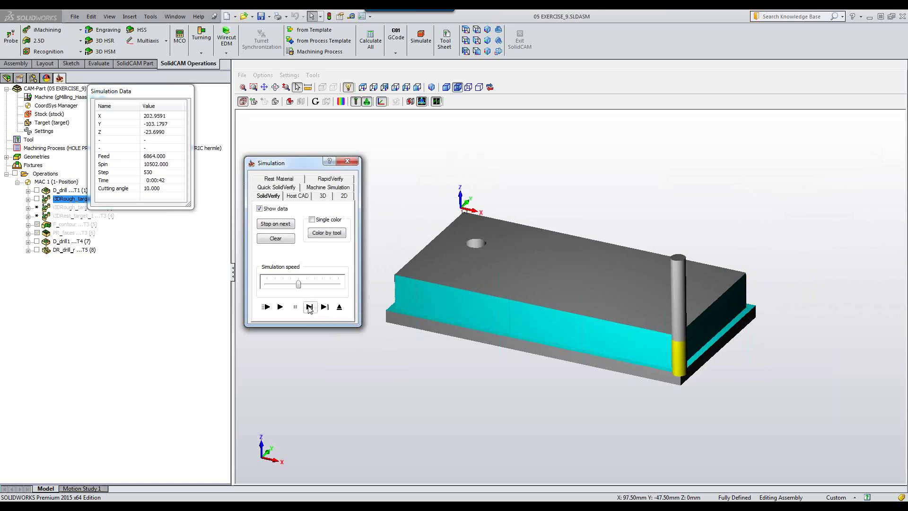
{"action": "left_click", "coordinate": [309, 308]}
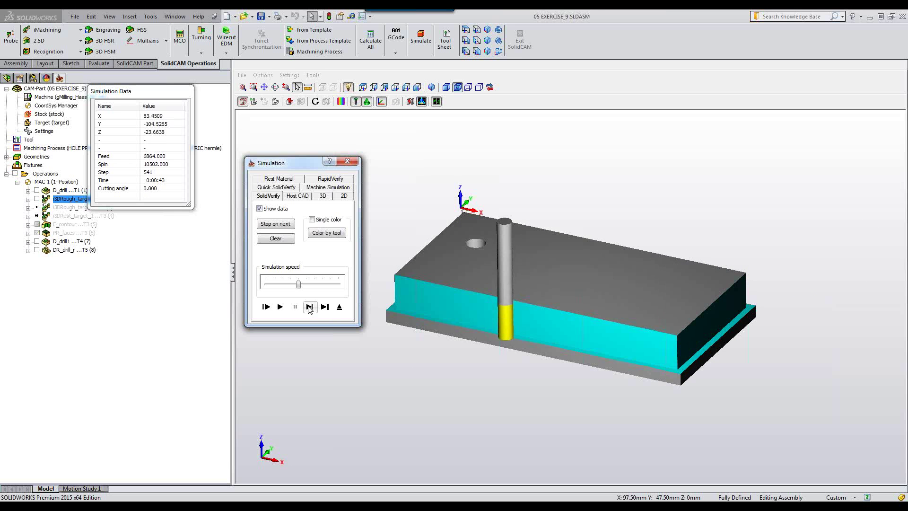
{"action": "left_click", "coordinate": [309, 308]}
{"action": "left_click", "coordinate": [310, 309]}
{"action": "left_click", "coordinate": [309, 309]}
{"action": "left_click", "coordinate": [309, 308]}
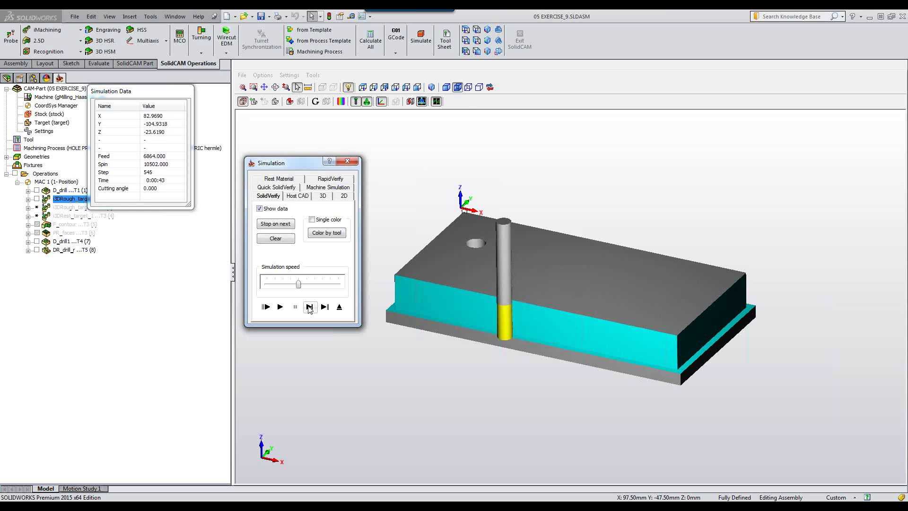
{"action": "left_click", "coordinate": [309, 307]}
{"action": "left_click", "coordinate": [309, 307]}
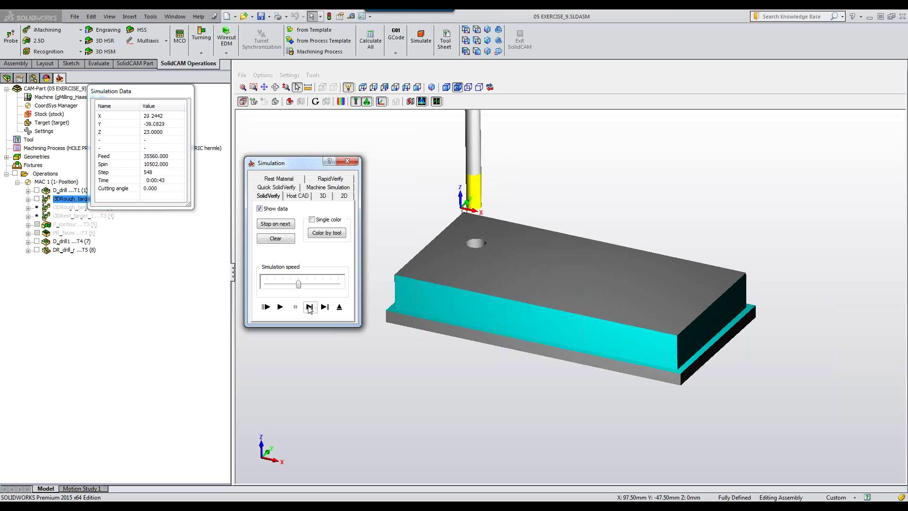
{"action": "left_click", "coordinate": [310, 307]}
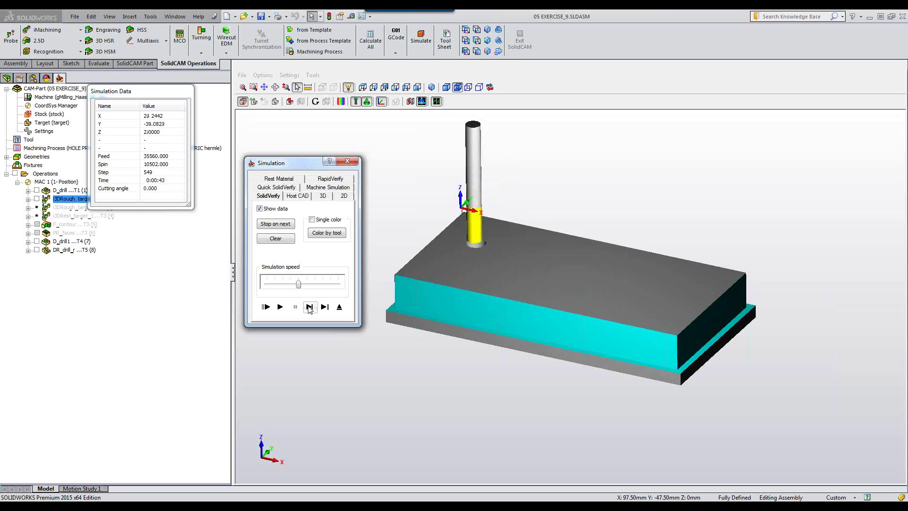
{"action": "left_click", "coordinate": [309, 308]}
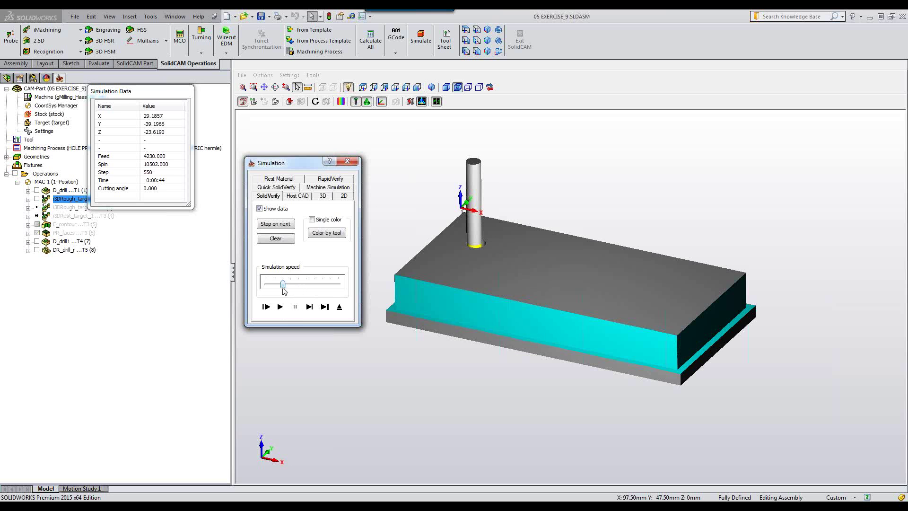
Step: Play the simulation at low speed for a close look at the hole being opened up, and pause it partway
{"action": "left_click", "coordinate": [672, 213]}
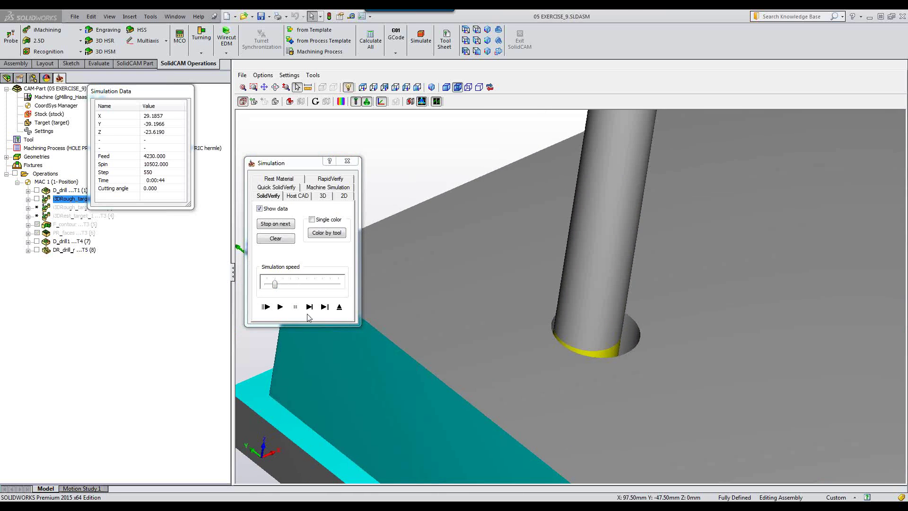
{"action": "left_click", "coordinate": [279, 307]}
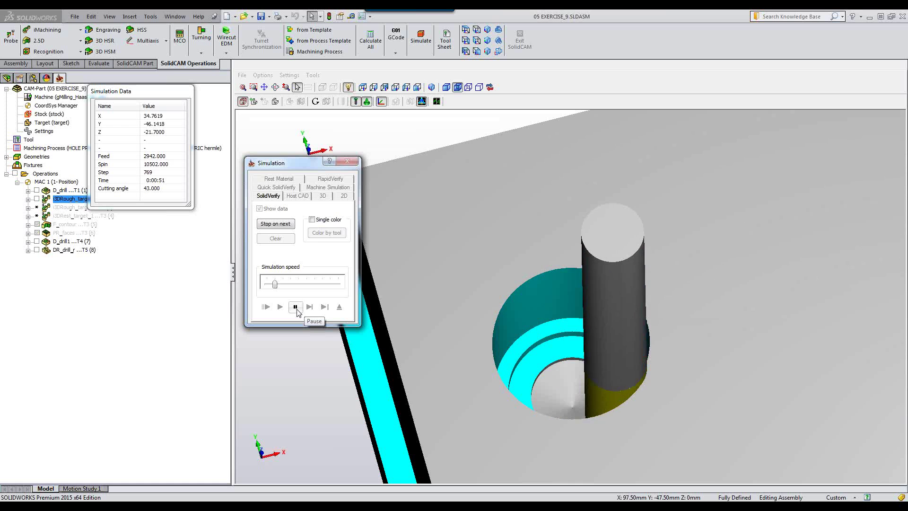
{"action": "left_click", "coordinate": [296, 309]}
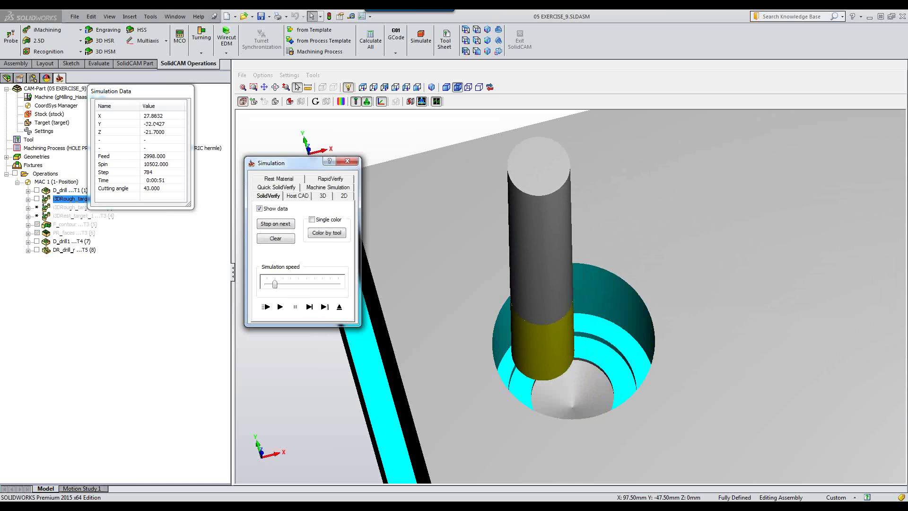
Step: Switch to the optimal step up.jpg slide in Picasa Photo Viewer, examine the order of the depth steps, and minimize it
{"action": "key", "text": "alt+Tab"}
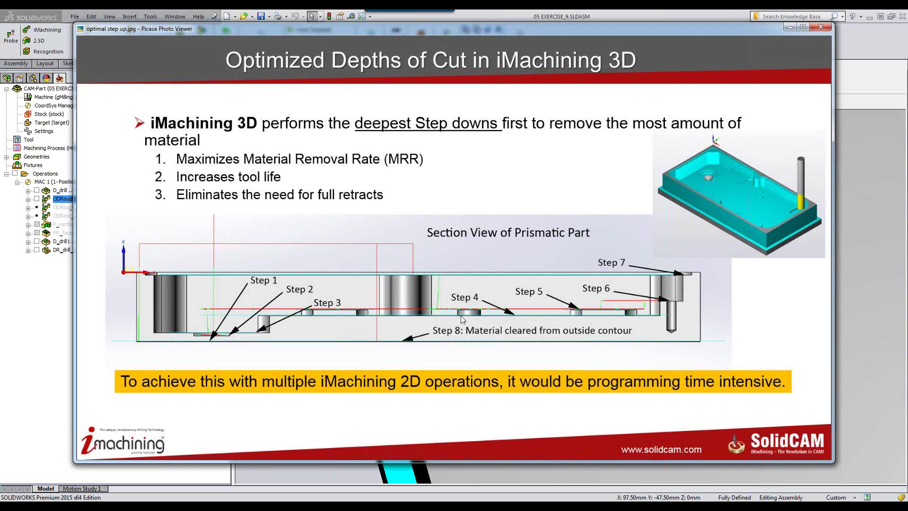
{"action": "left_click", "coordinate": [789, 28]}
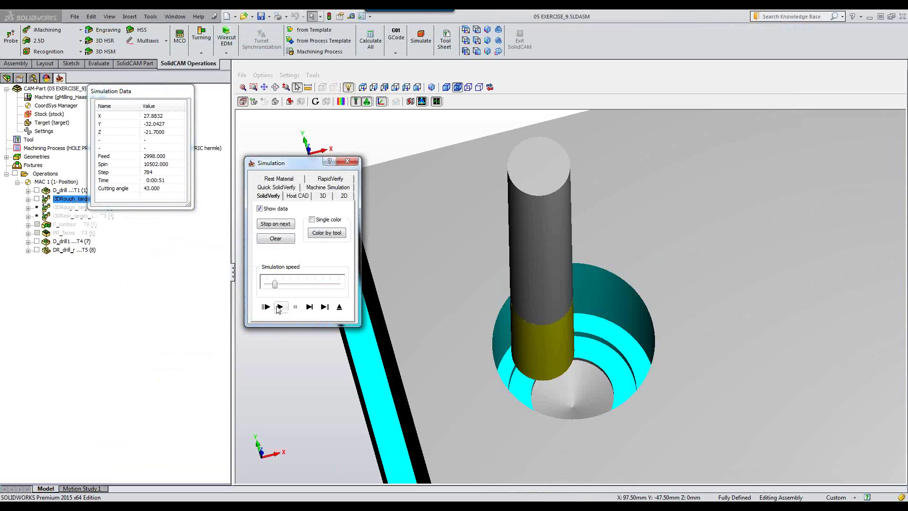
Step: Resume the roughing simulation at a higher speed and examine up close how the deep pocket around the hole is cleared
{"action": "left_click", "coordinate": [279, 307]}
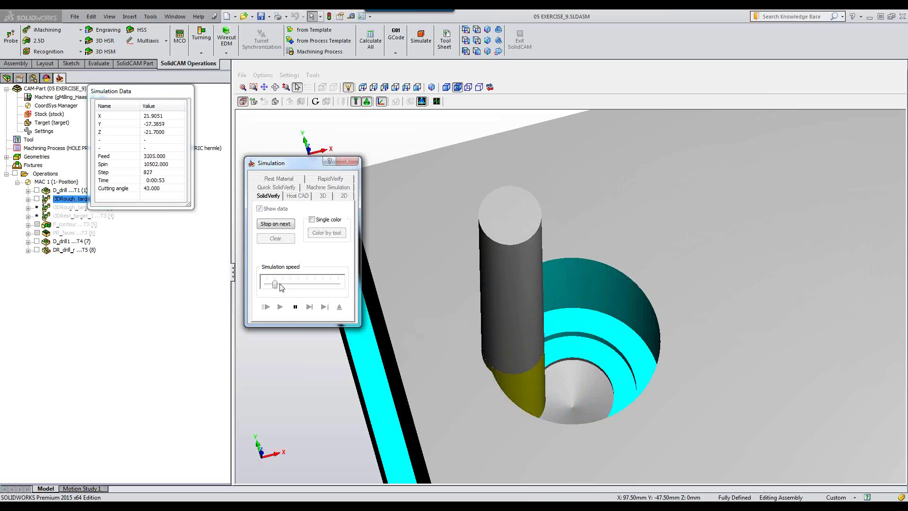
{"action": "left_click_drag", "start_coordinate": [270, 284], "coordinate": [291, 289]}
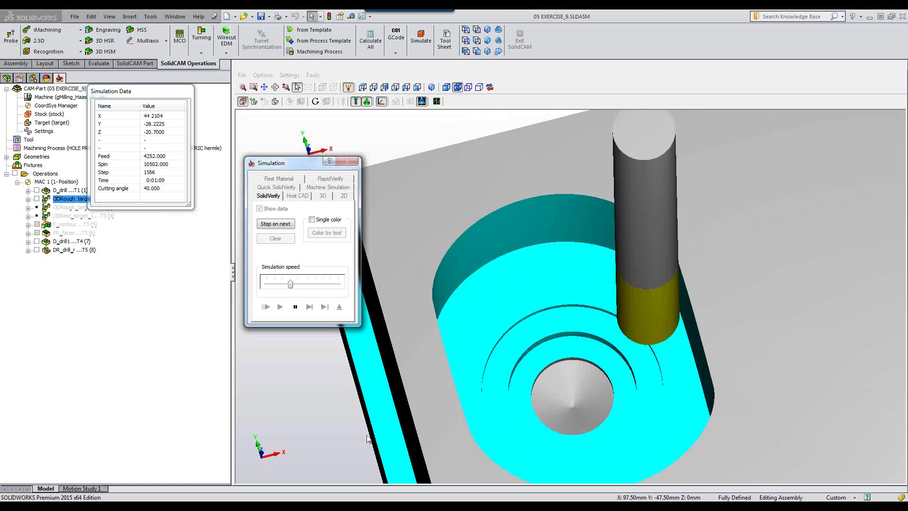
{"action": "scroll", "coordinate": [367, 438], "scroll_direction": "down", "scroll_amount": 5}
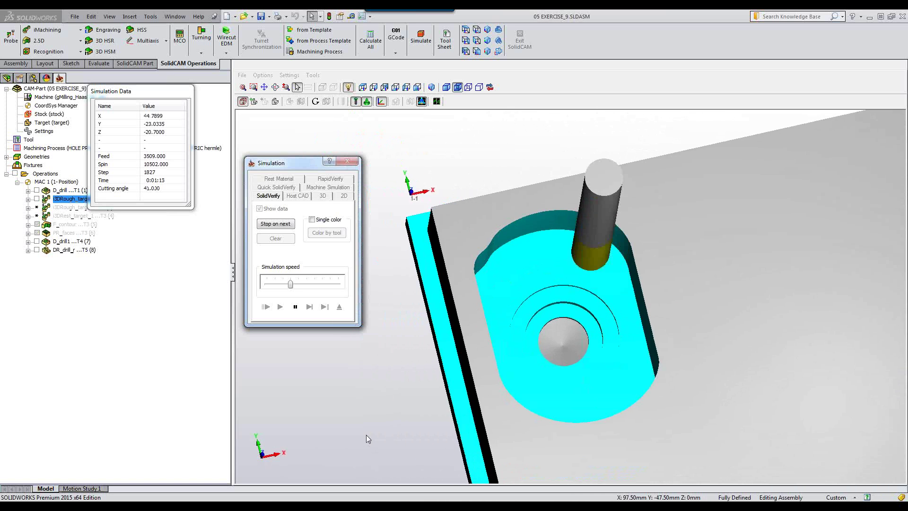
{"action": "scroll", "coordinate": [366, 435], "scroll_direction": "down", "scroll_amount": 3}
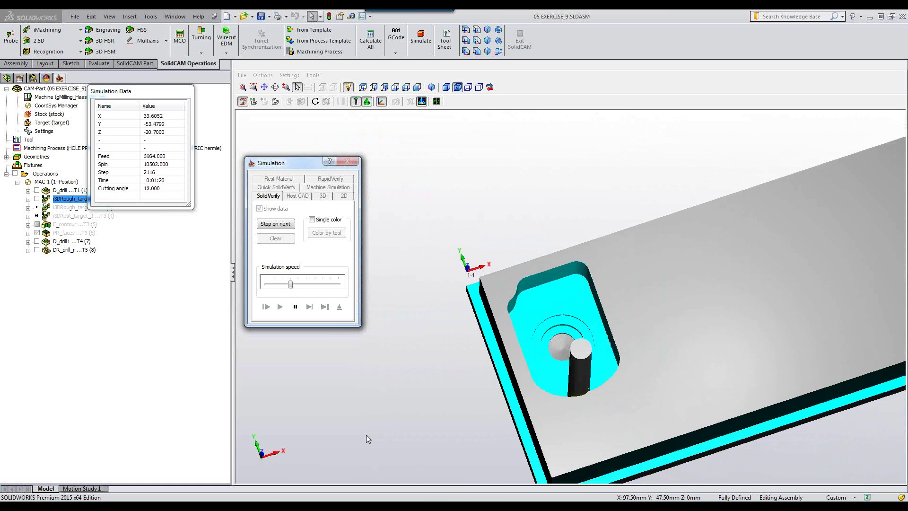
{"action": "scroll", "coordinate": [587, 418], "scroll_direction": "up", "scroll_amount": 3}
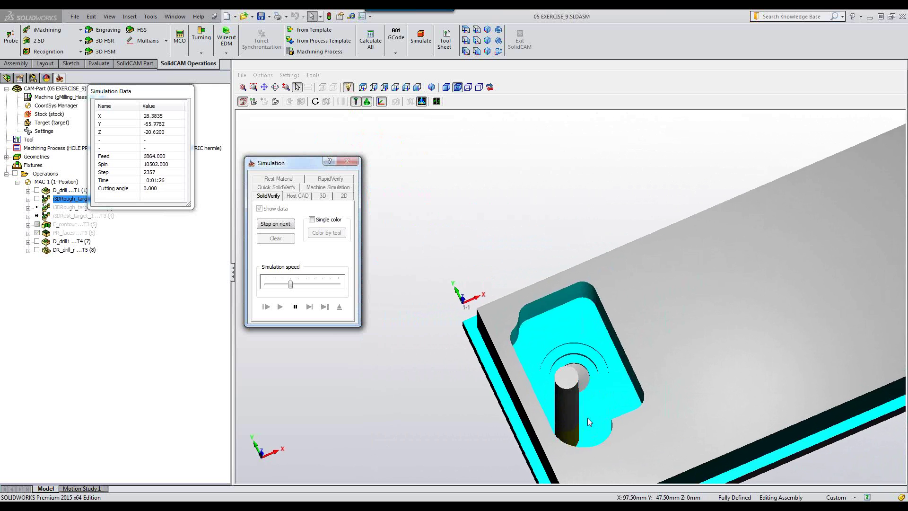
{"action": "scroll", "coordinate": [609, 421], "scroll_direction": "up", "scroll_amount": 4}
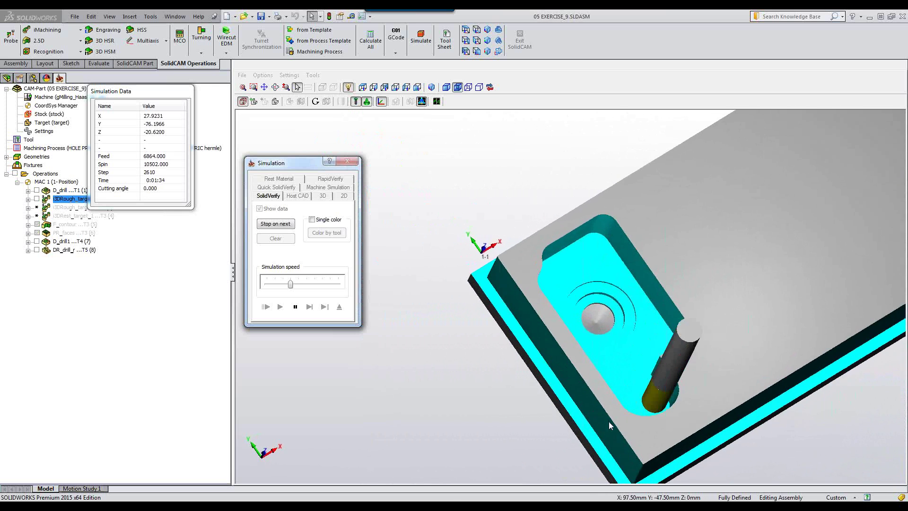
{"action": "middle_click_drag", "start_coordinate": [609, 421], "coordinate": [688, 339]}
{"action": "scroll", "coordinate": [689, 339], "scroll_direction": "up", "scroll_amount": 3}
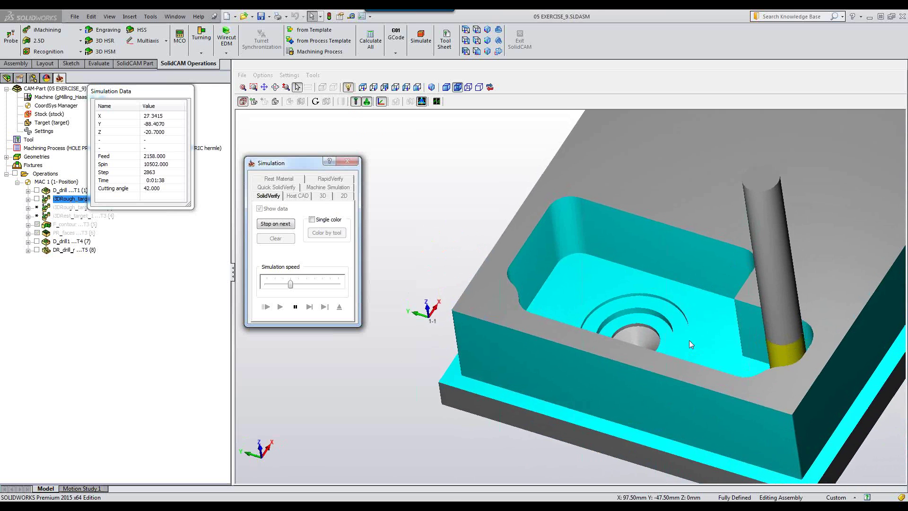
{"action": "scroll", "coordinate": [689, 340], "scroll_direction": "up", "scroll_amount": 2}
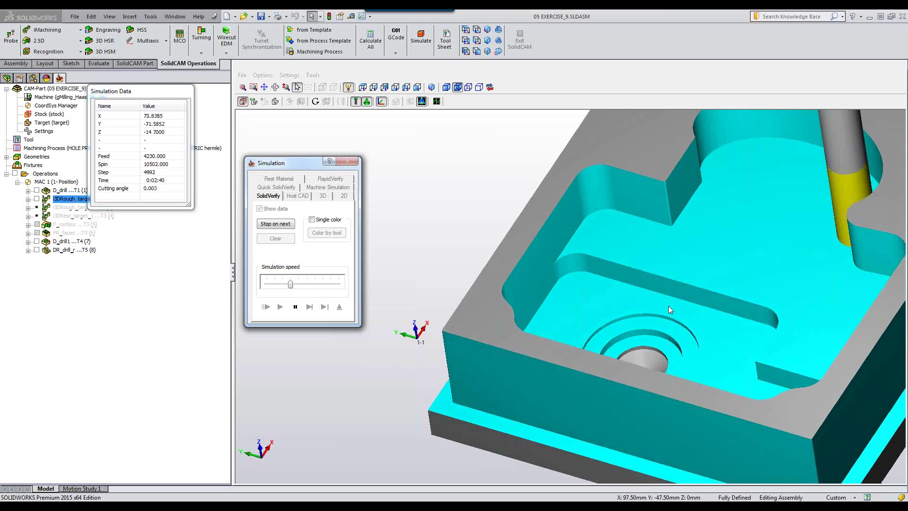
Step: Run the simulation across the main pocket floor with the whole part in view, and pause it during the step-up cuts
{"action": "scroll", "coordinate": [668, 306], "scroll_direction": "down", "scroll_amount": 8}
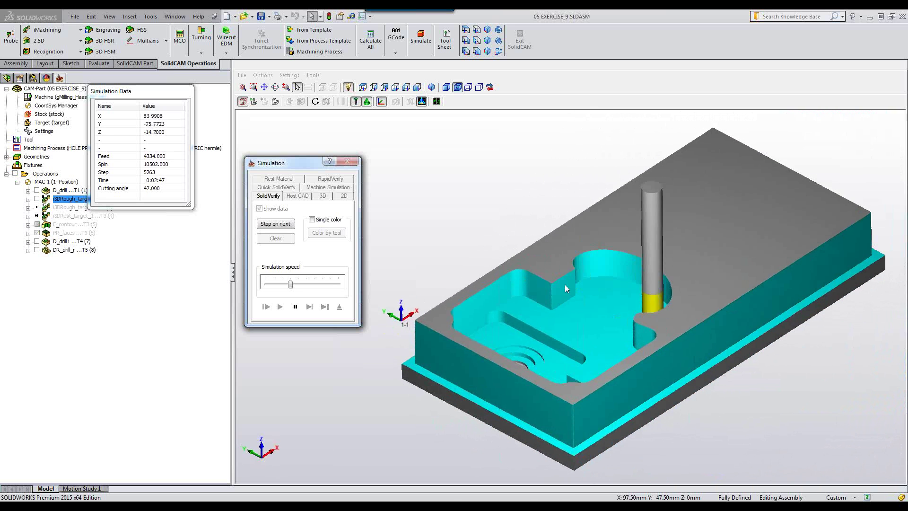
{"action": "left_click_drag", "start_coordinate": [291, 284], "coordinate": [322, 291]}
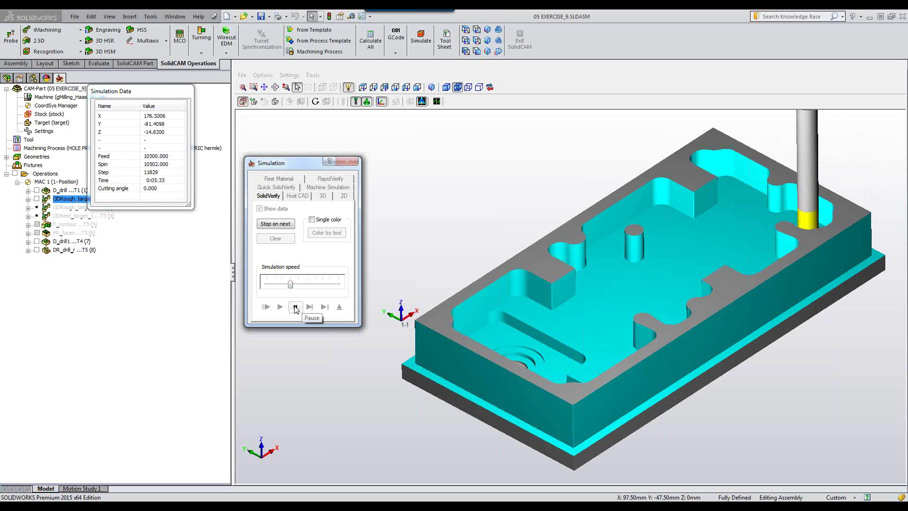
{"action": "left_click", "coordinate": [295, 307]}
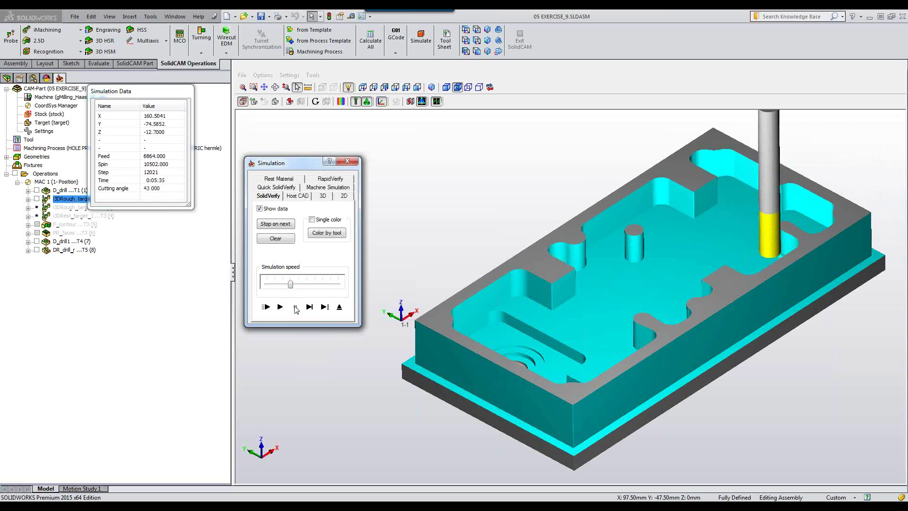
Step: Resume the simulation, examine the step-up cuts on the remaining bosses and ledges, and finish the toolpath at maximum speed
{"action": "middle_click_drag", "start_coordinate": [885, 158], "coordinate": [882, 156]}
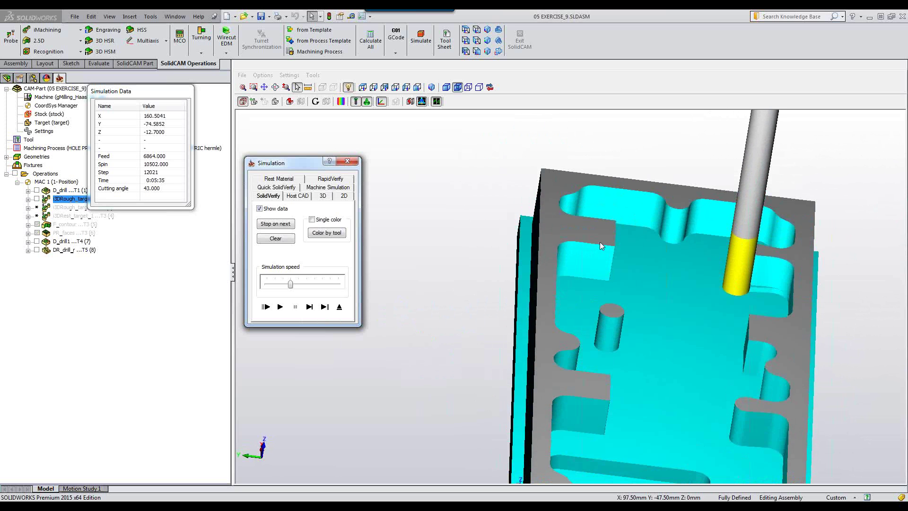
{"action": "left_click", "coordinate": [280, 307]}
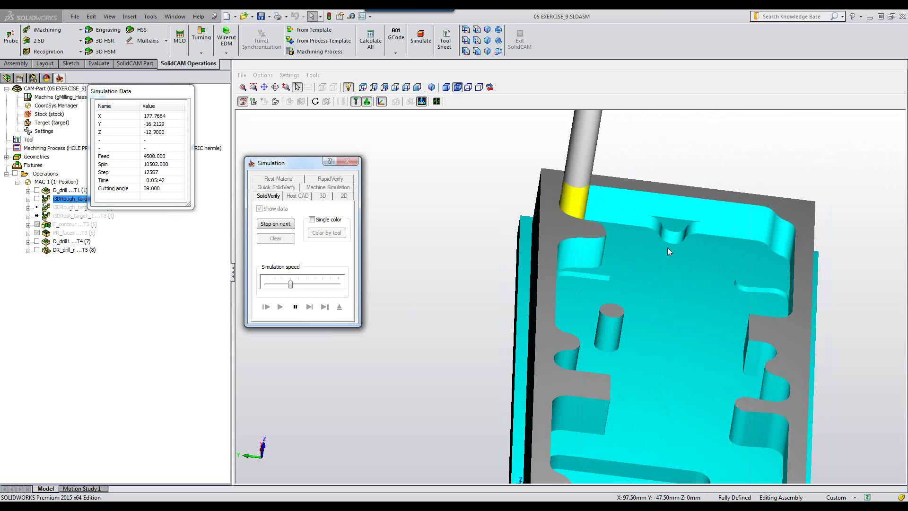
{"action": "middle_click_drag", "start_coordinate": [660, 248], "coordinate": [686, 307]}
{"action": "middle_click_drag", "start_coordinate": [742, 311], "coordinate": [715, 336]}
{"action": "middle_click_drag", "start_coordinate": [670, 371], "coordinate": [651, 410]}
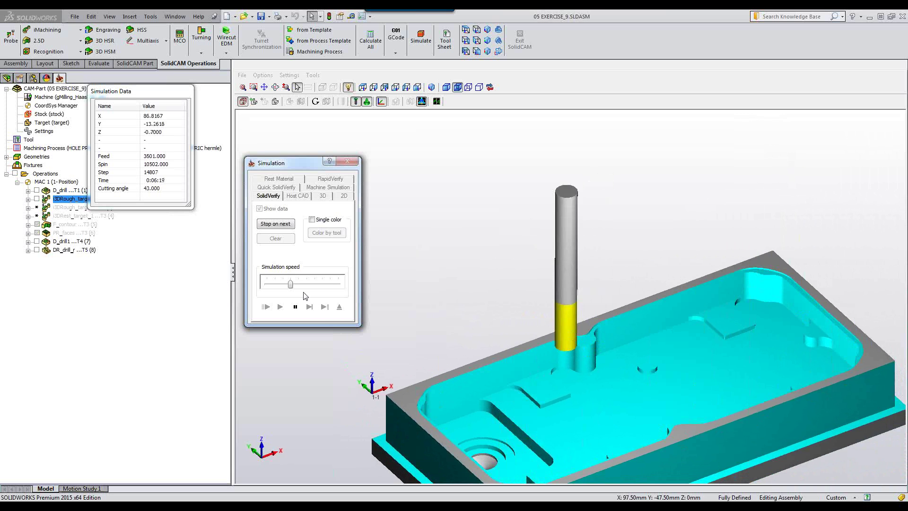
{"action": "left_click_drag", "start_coordinate": [290, 284], "coordinate": [339, 284]}
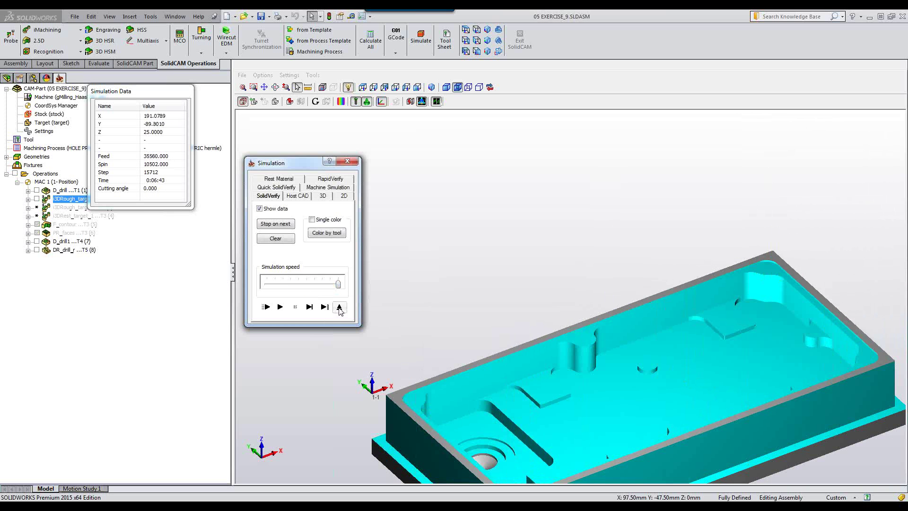
Step: Exit the roughing simulation and return to the iMachining operation settings
{"action": "left_click", "coordinate": [339, 307]}
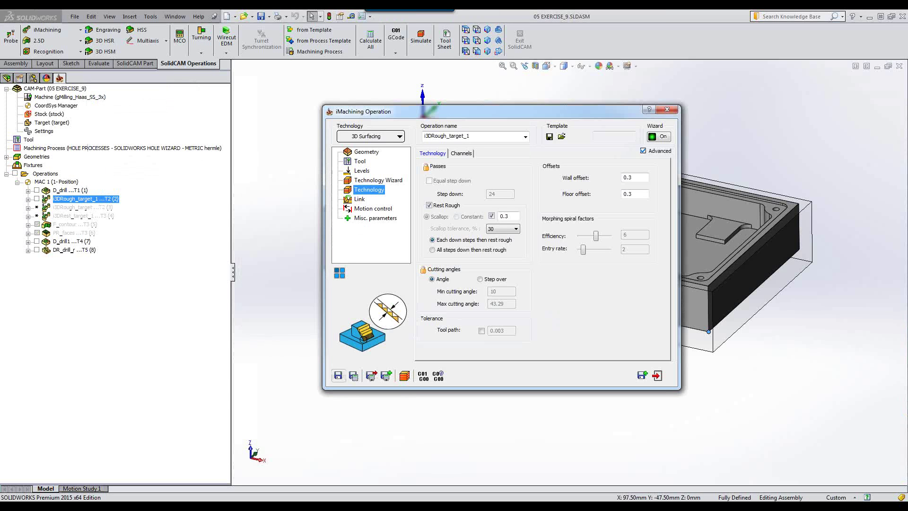
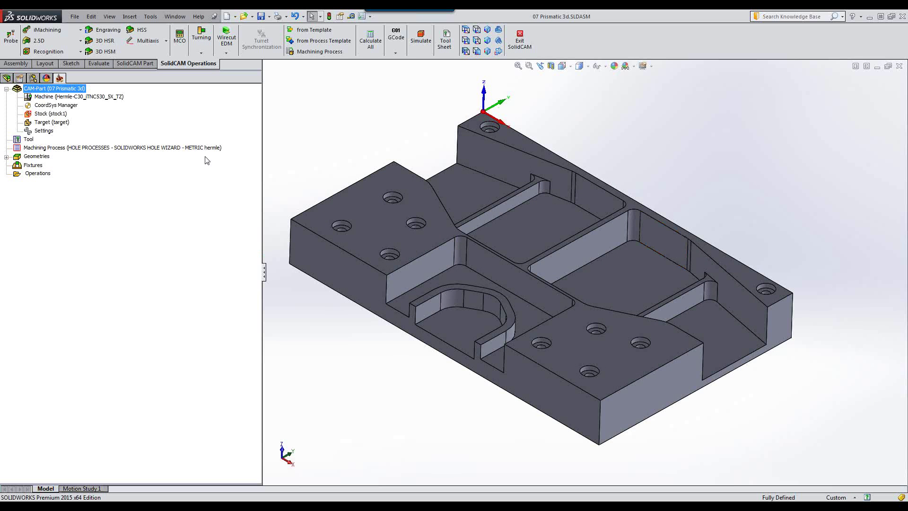
Step: Check the stock and target entries of the 07 Prismatic 3d part and start a new 3D iMachining operation
{"action": "left_click", "coordinate": [45, 31]}
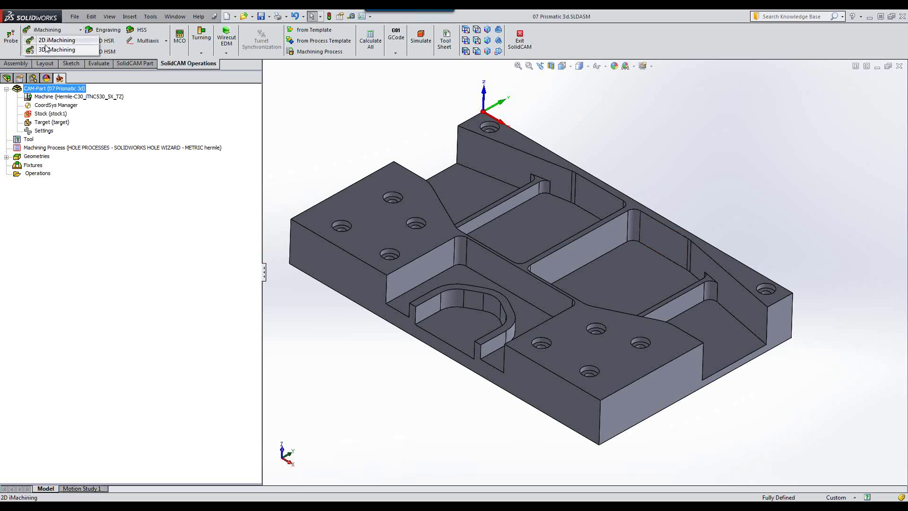
{"action": "left_click", "coordinate": [315, 73]}
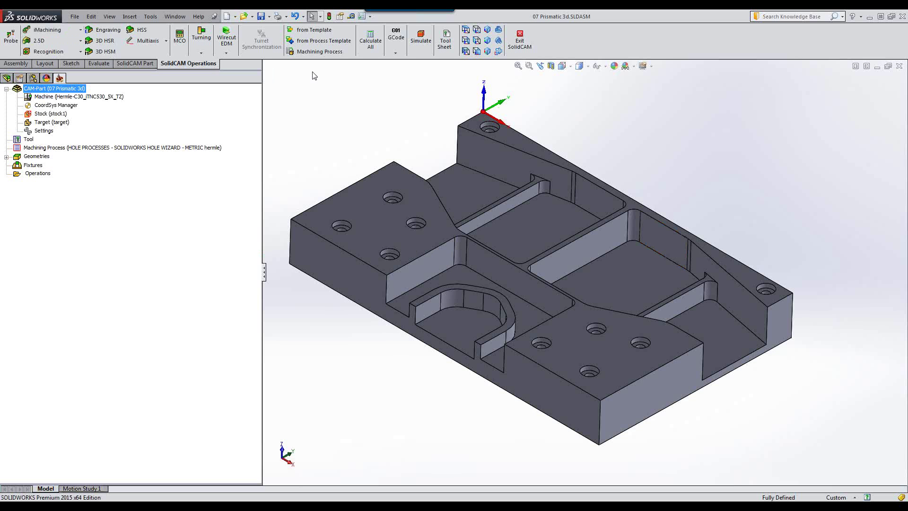
{"action": "left_click", "coordinate": [41, 116]}
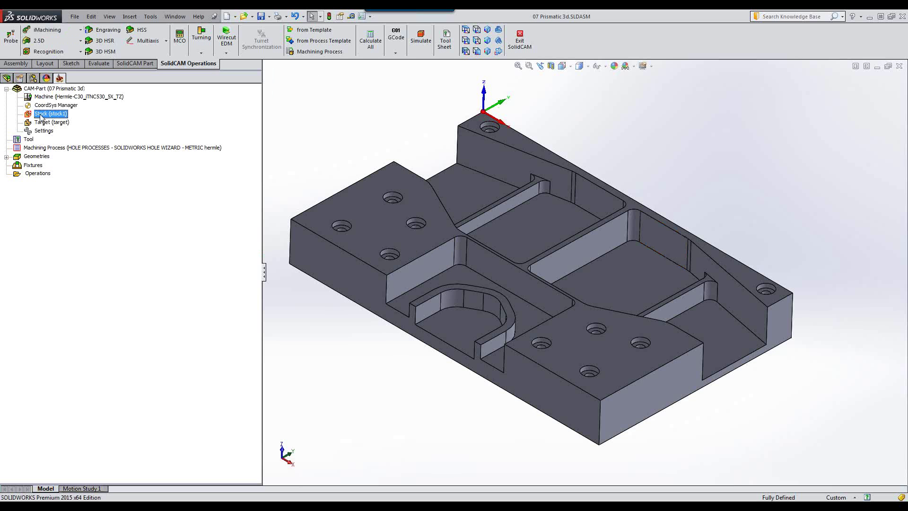
{"action": "left_click", "coordinate": [41, 122]}
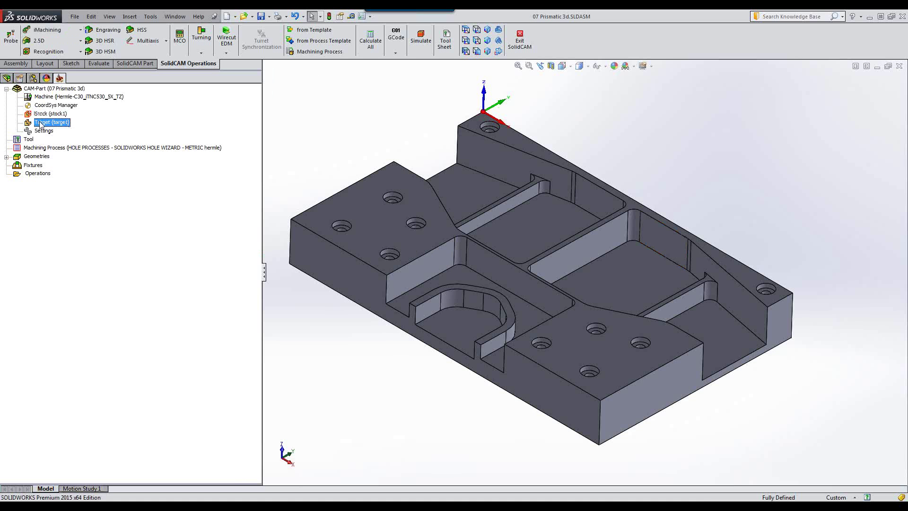
{"action": "left_click", "coordinate": [47, 29]}
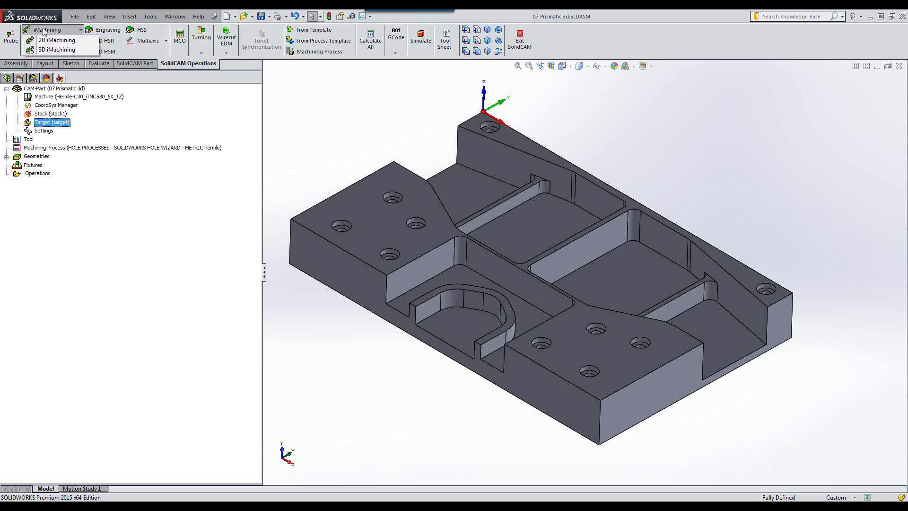
{"action": "left_click", "coordinate": [44, 51]}
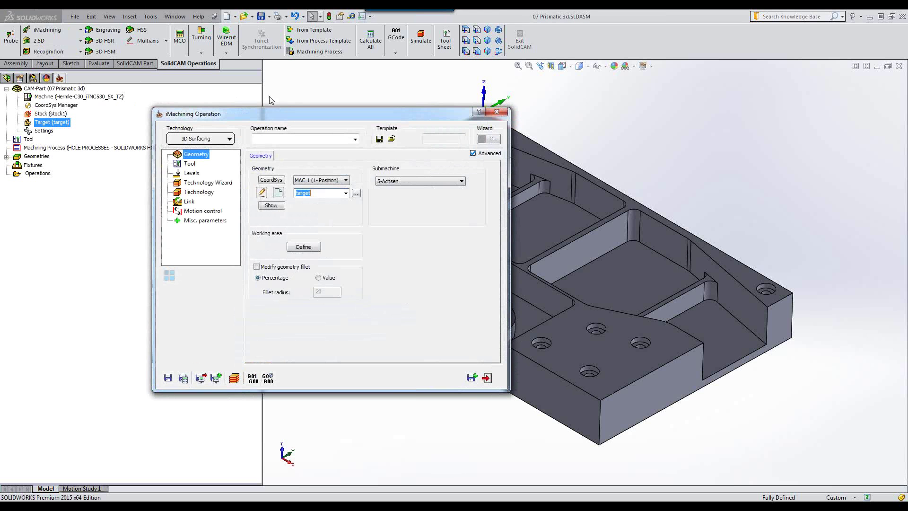
Step: Assign tool 2, the 12 mm end mill with 24 mm cutting length, to the roughing operation
{"action": "left_click", "coordinate": [188, 163]}
{"action": "left_click", "coordinate": [293, 288]}
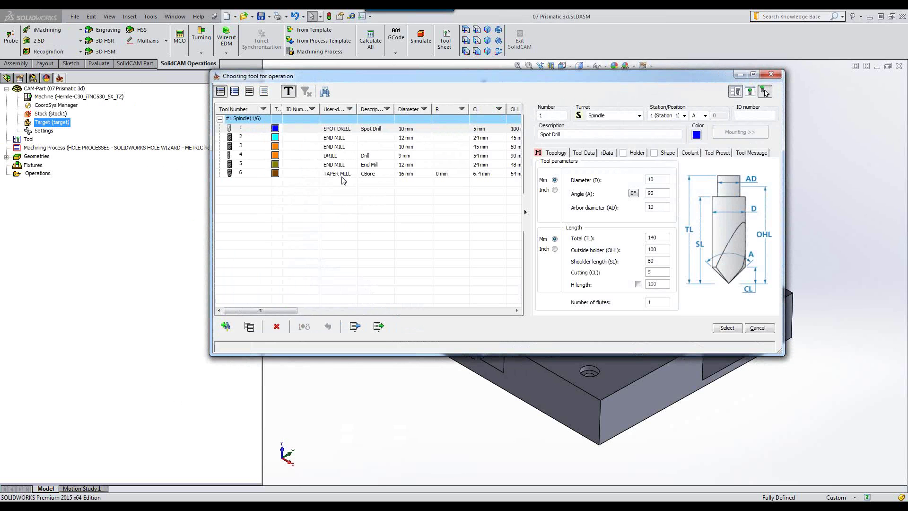
{"action": "left_click", "coordinate": [332, 140]}
{"action": "left_click", "coordinate": [332, 140]}
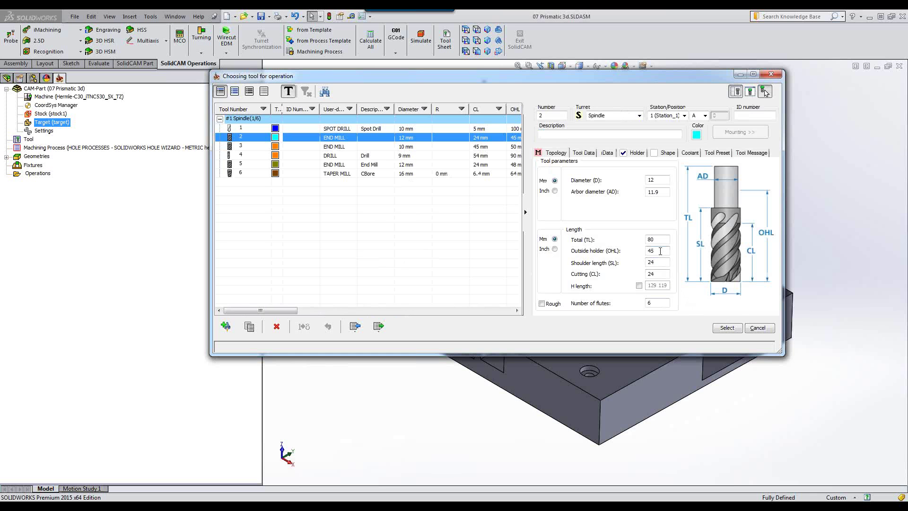
{"action": "left_click", "coordinate": [727, 328]}
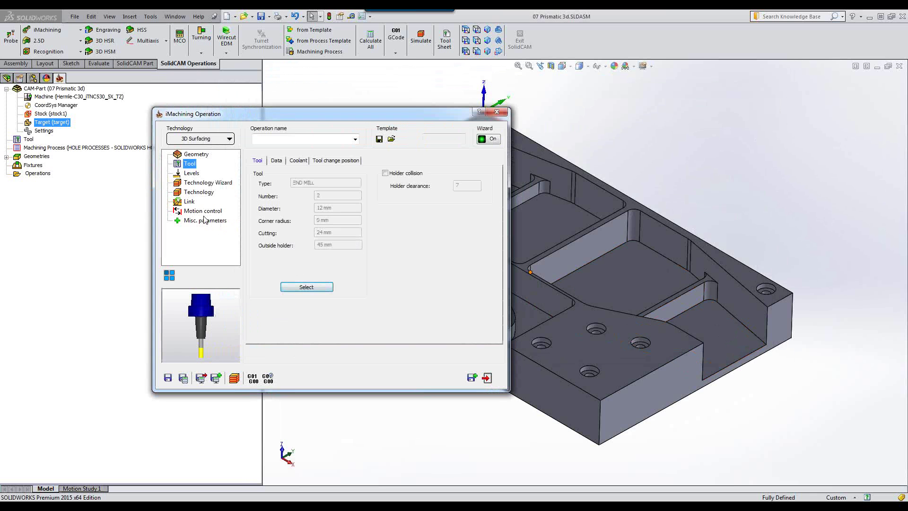
Step: Review the milling levels and automatic cutting conditions, and set the wall and floor offsets to 0.3
{"action": "left_click", "coordinate": [191, 177]}
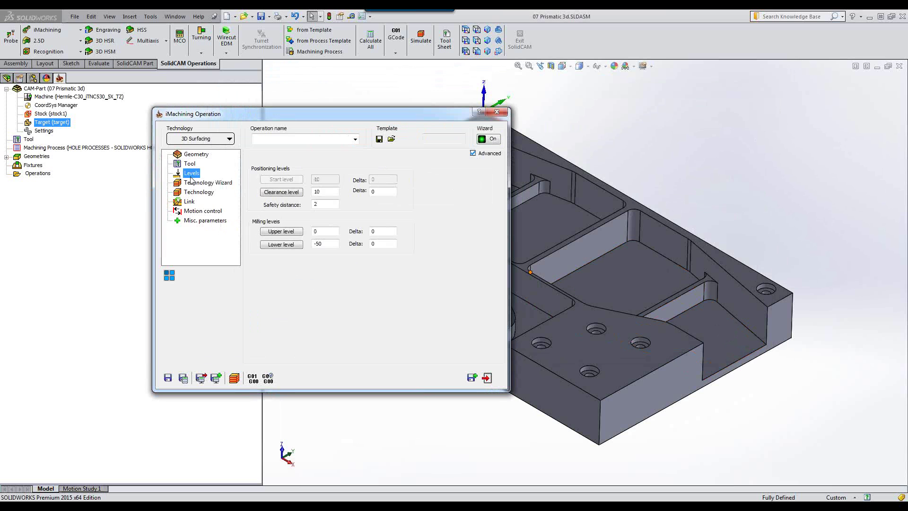
{"action": "left_click", "coordinate": [213, 183]}
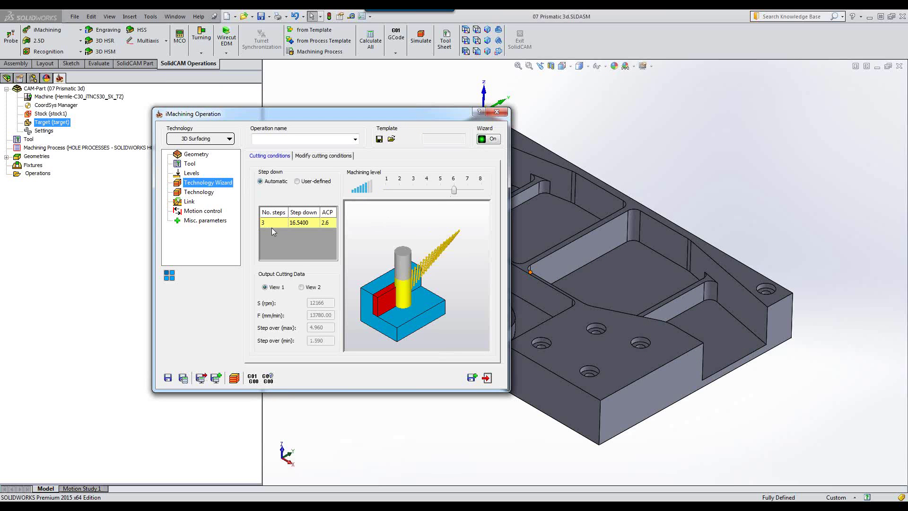
{"action": "left_click", "coordinate": [197, 192]}
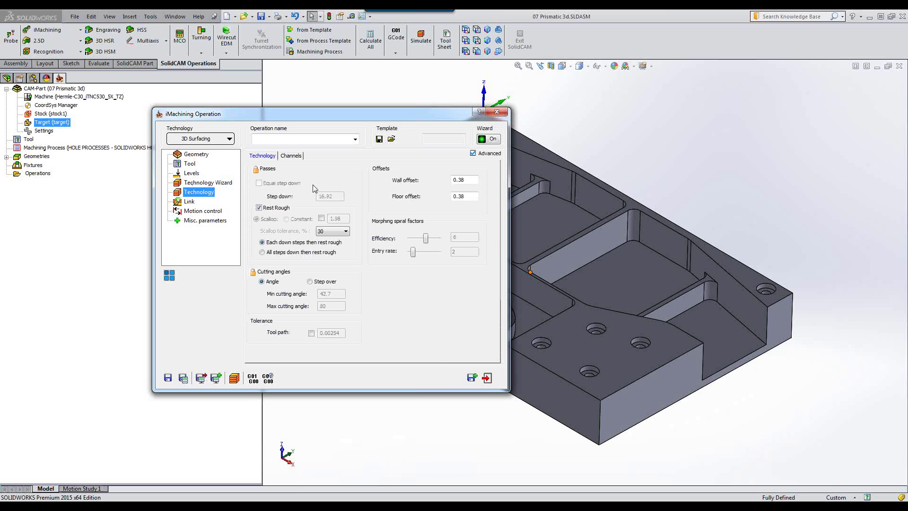
{"action": "left_click_drag", "start_coordinate": [468, 180], "coordinate": [447, 186]}
{"action": "type", "text": ".3"}
{"action": "left_click", "coordinate": [474, 196]}
{"action": "key", "text": "BackSpace"}
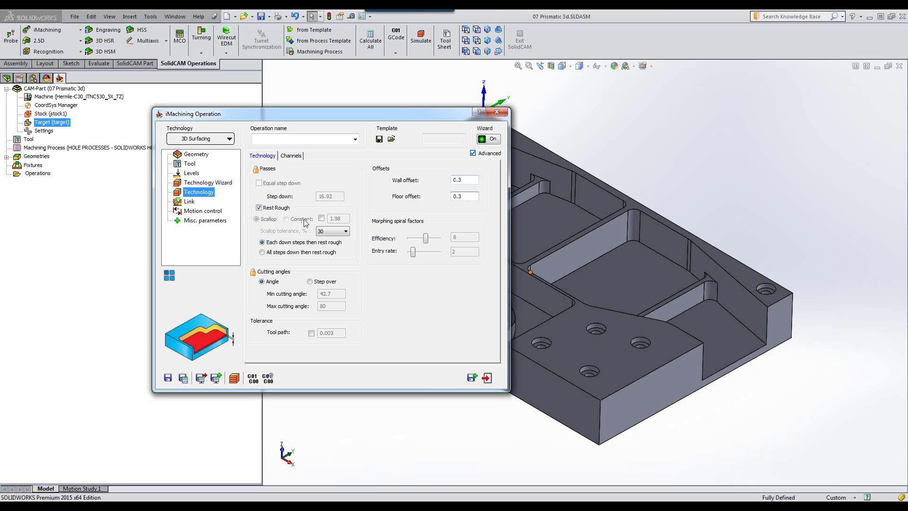
Step: Override the rest rough scallop value with 0.3, and save and calculate the roughing operation
{"action": "left_click", "coordinate": [322, 218]}
{"action": "left_click_drag", "start_coordinate": [339, 218], "coordinate": [305, 222]}
{"action": "type", "text": "3"}
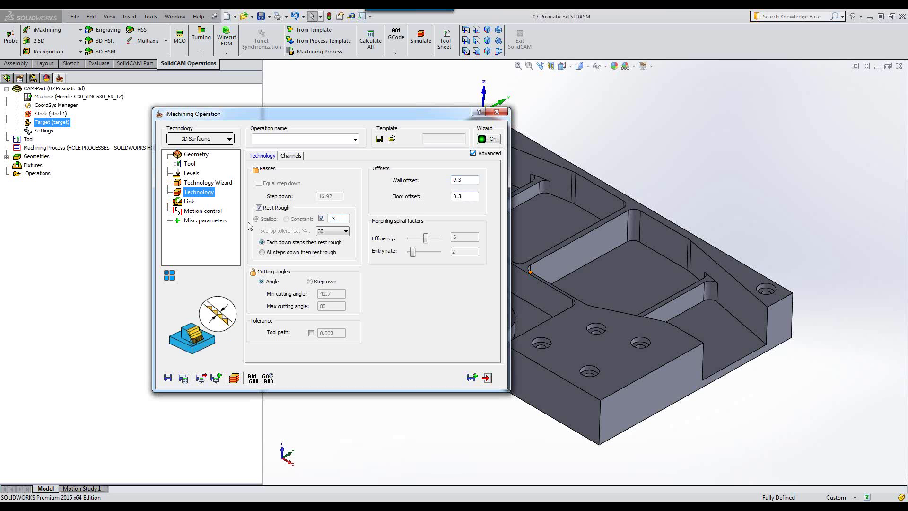
{"action": "left_click", "coordinate": [185, 378]}
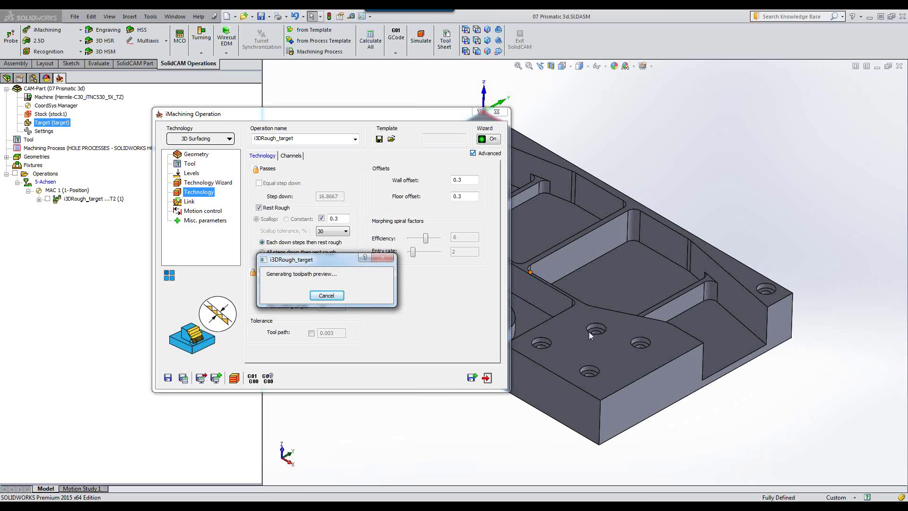
Step: Simulate the complete roughing toolpath in SolidVerify at an increased speed, and close the simulation and the operation
{"action": "left_click", "coordinate": [235, 378]}
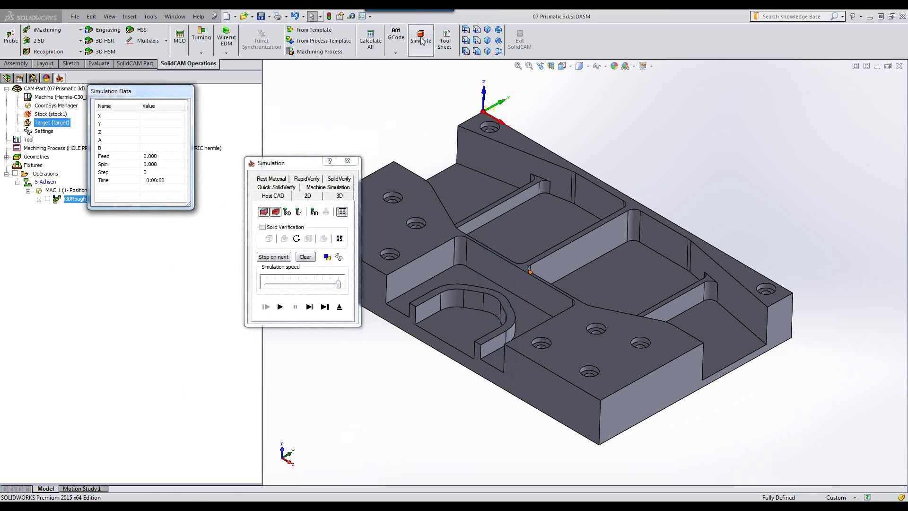
{"action": "left_click", "coordinate": [331, 180]}
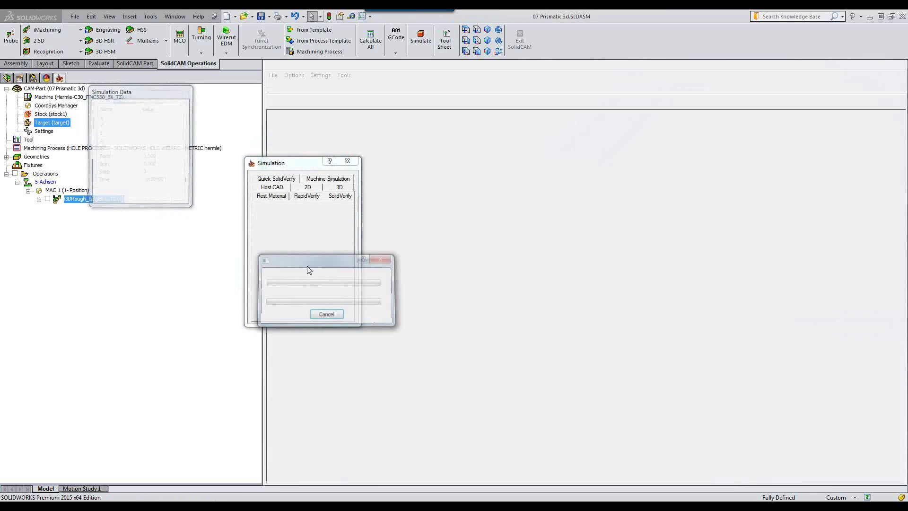
{"action": "left_click", "coordinate": [303, 284]}
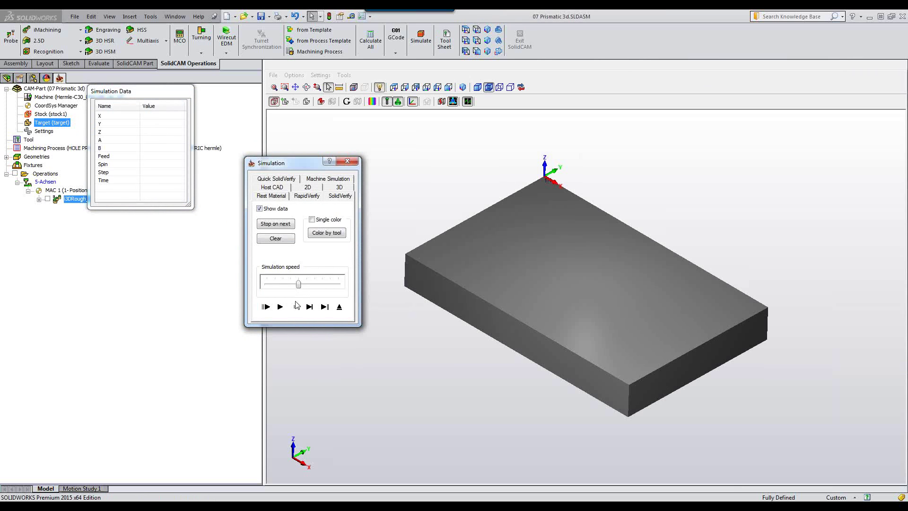
{"action": "left_click", "coordinate": [280, 307]}
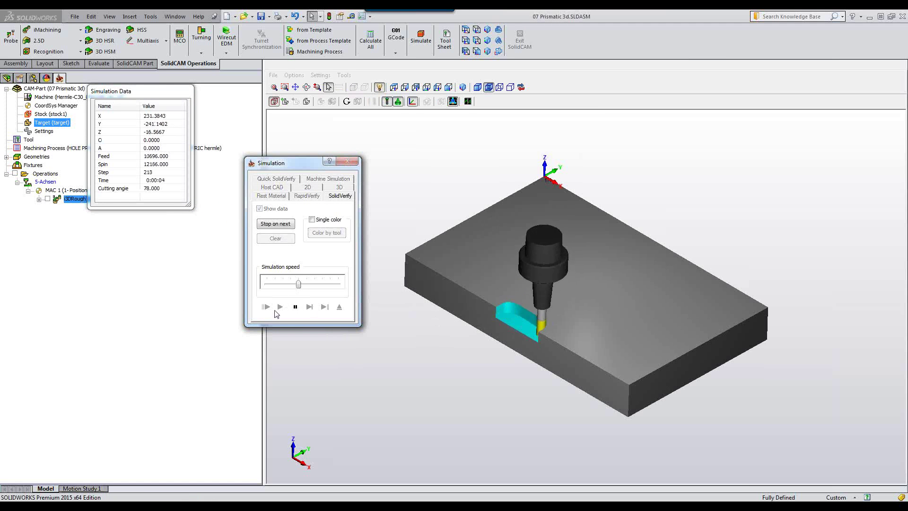
{"action": "left_click_drag", "start_coordinate": [298, 284], "coordinate": [330, 284]}
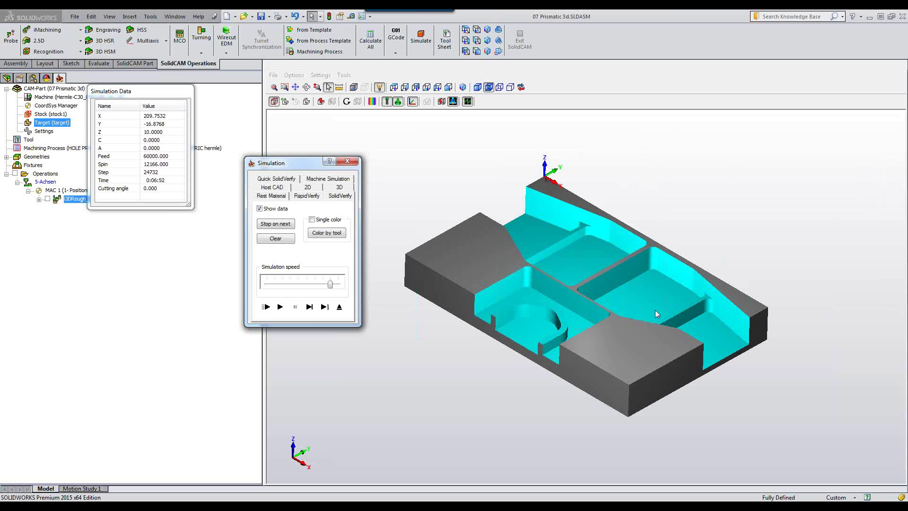
{"action": "left_click", "coordinate": [340, 307]}
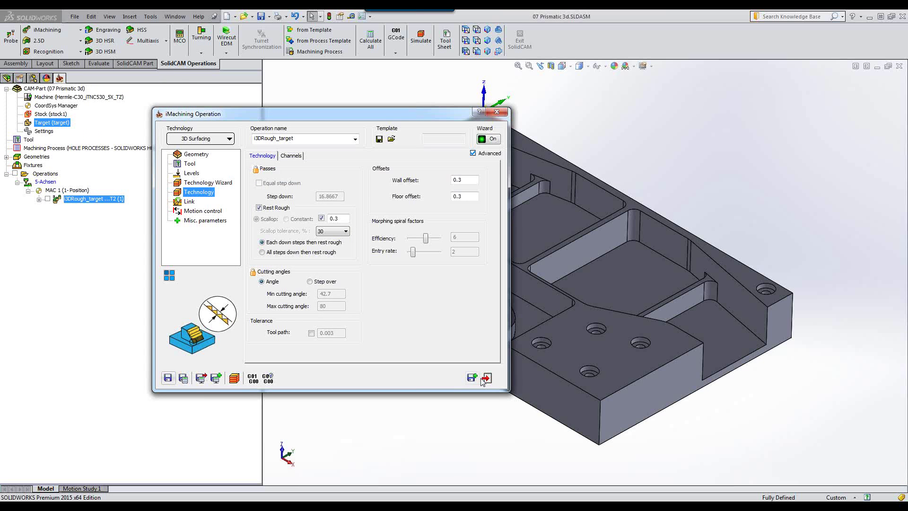
{"action": "left_click", "coordinate": [485, 379]}
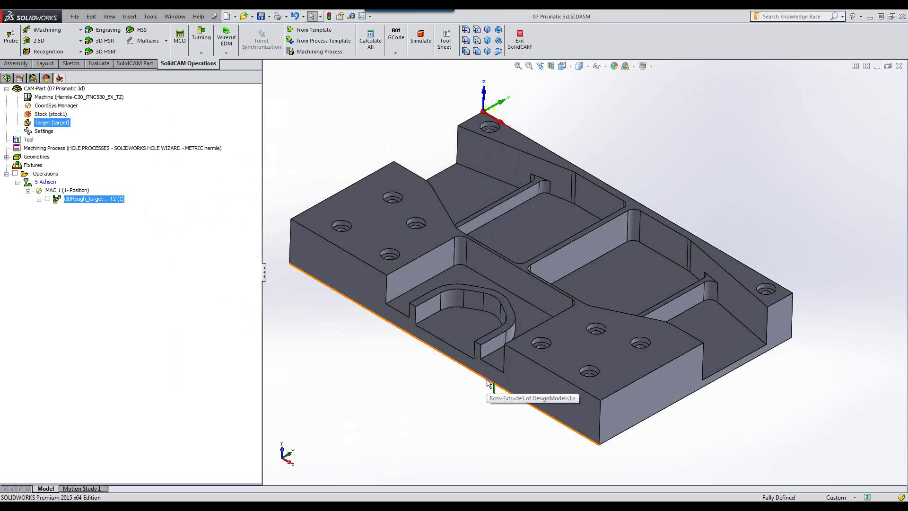
Step: Start a Pocket Recognition operation and define its geometry from the solid body with a minimum circular pocket diameter of 18.01
{"action": "left_click", "coordinate": [28, 52]}
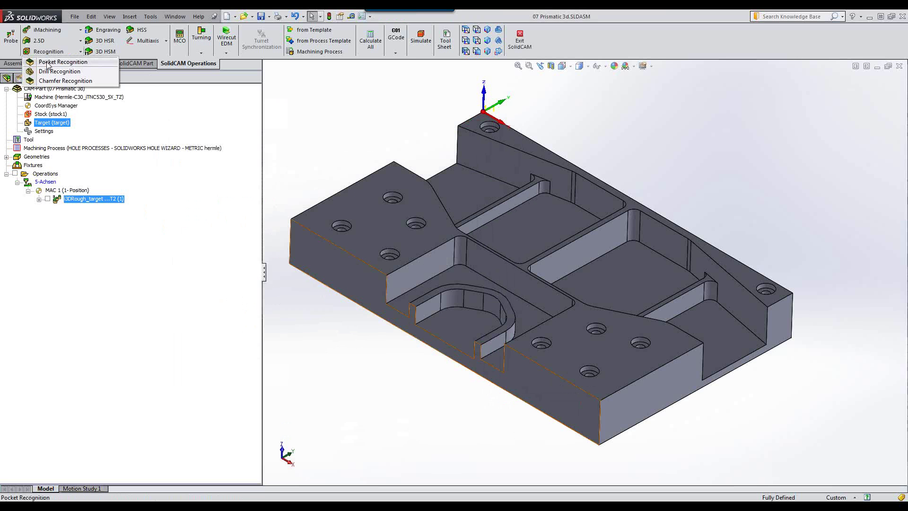
{"action": "left_click", "coordinate": [48, 64]}
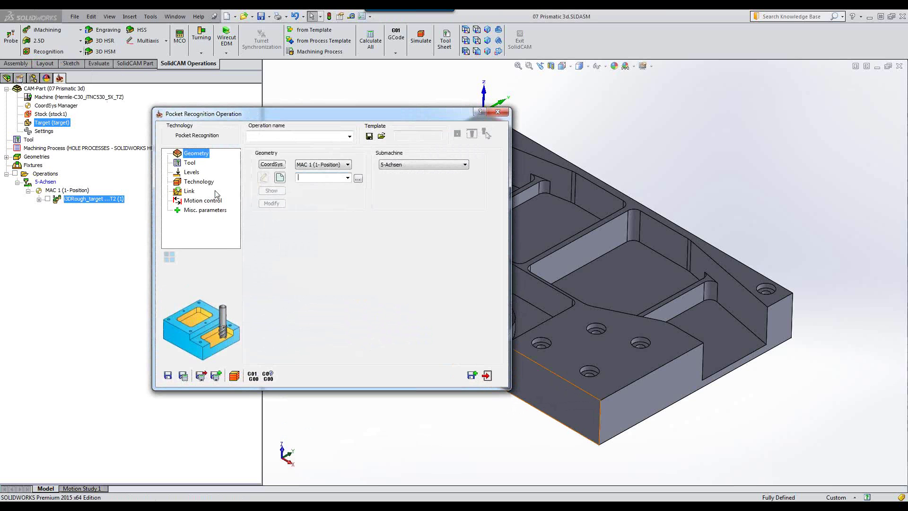
{"action": "left_click", "coordinate": [281, 177]}
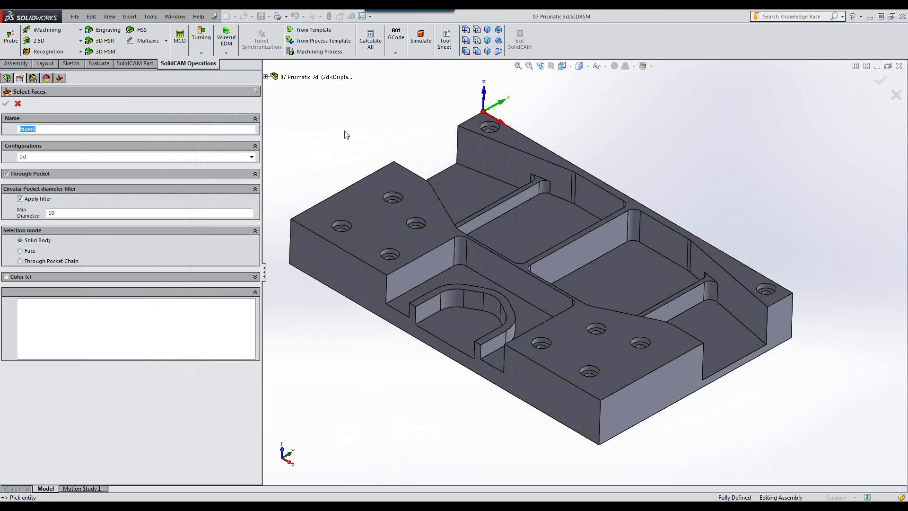
{"action": "left_click", "coordinate": [68, 210]}
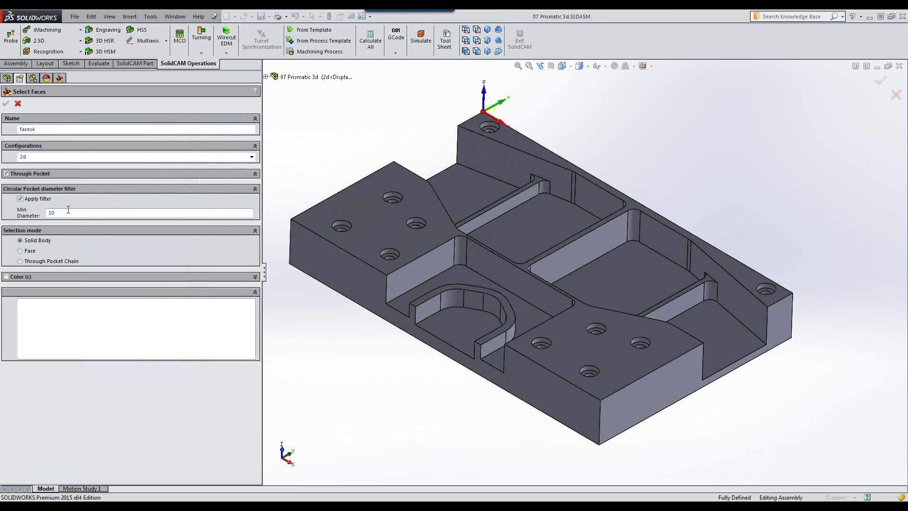
{"action": "left_click", "coordinate": [332, 230]}
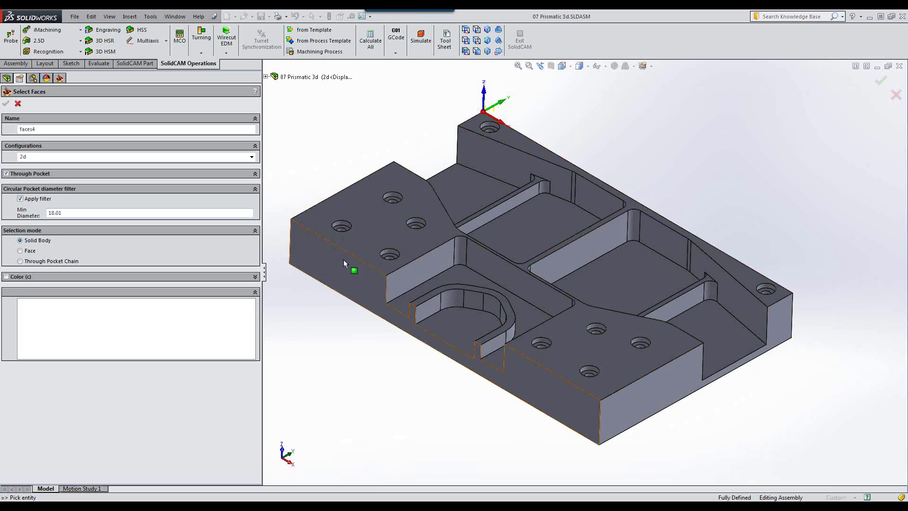
{"action": "left_click", "coordinate": [357, 242]}
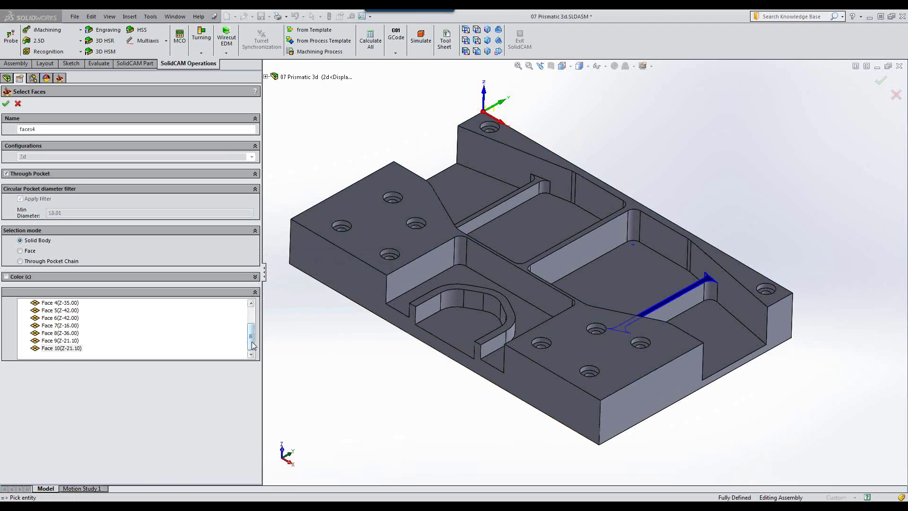
Step: Review the recognized faces of the solid and remove the part's top face at Z0.00 from the selection
{"action": "scroll", "coordinate": [252, 333], "scroll_direction": "up", "scroll_amount": 2}
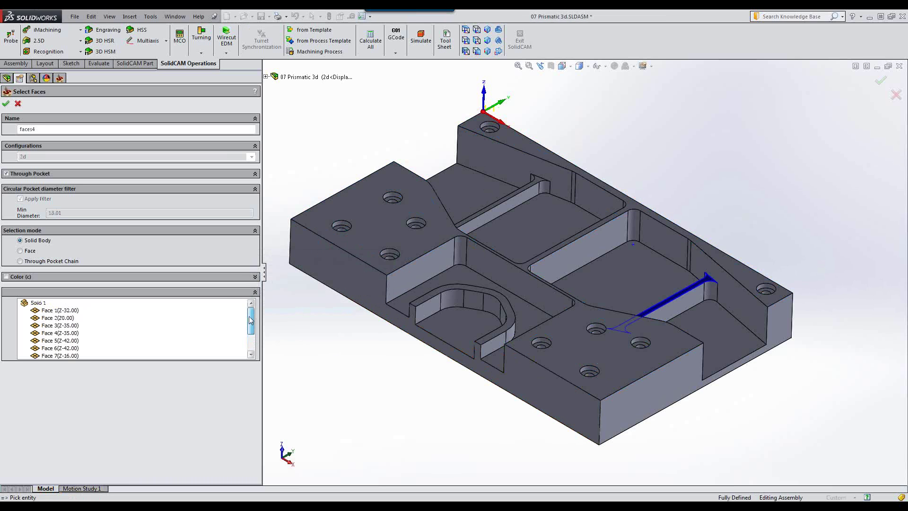
{"action": "left_click", "coordinate": [39, 303]}
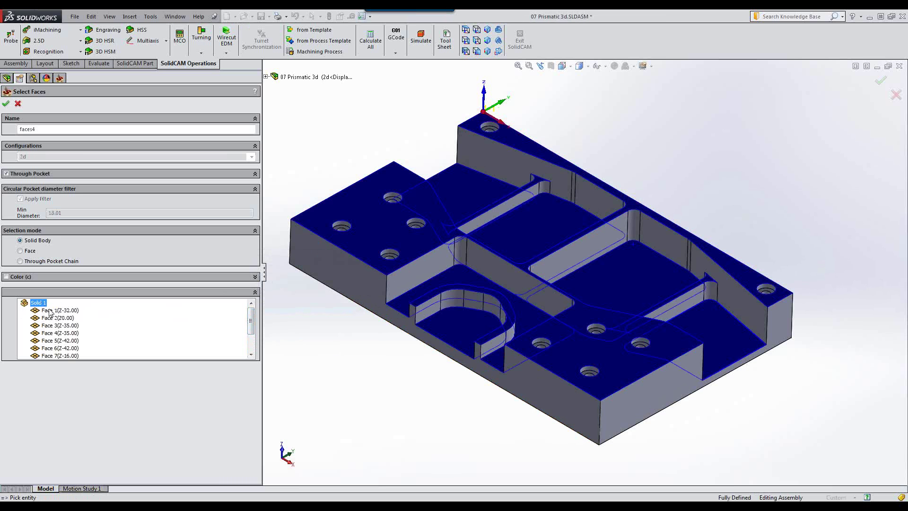
{"action": "left_click", "coordinate": [51, 312]}
{"action": "left_click", "coordinate": [51, 318]}
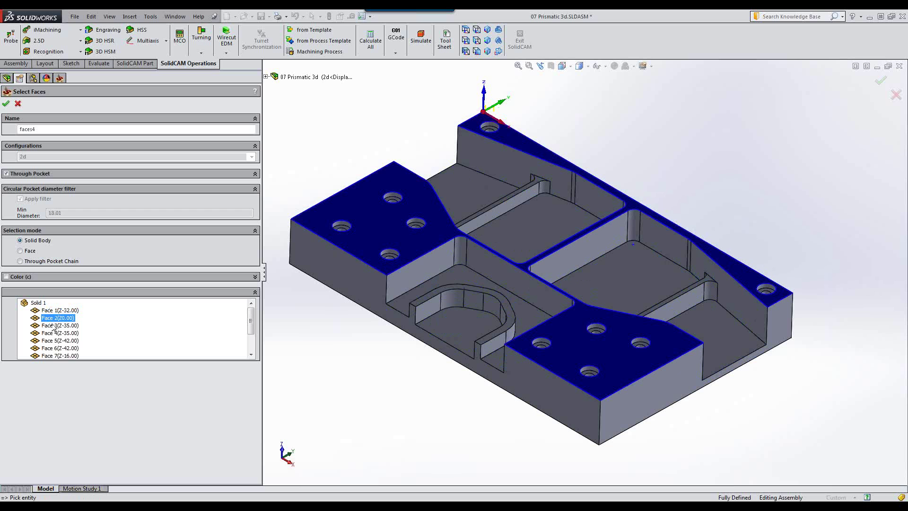
{"action": "right_click", "coordinate": [52, 320]}
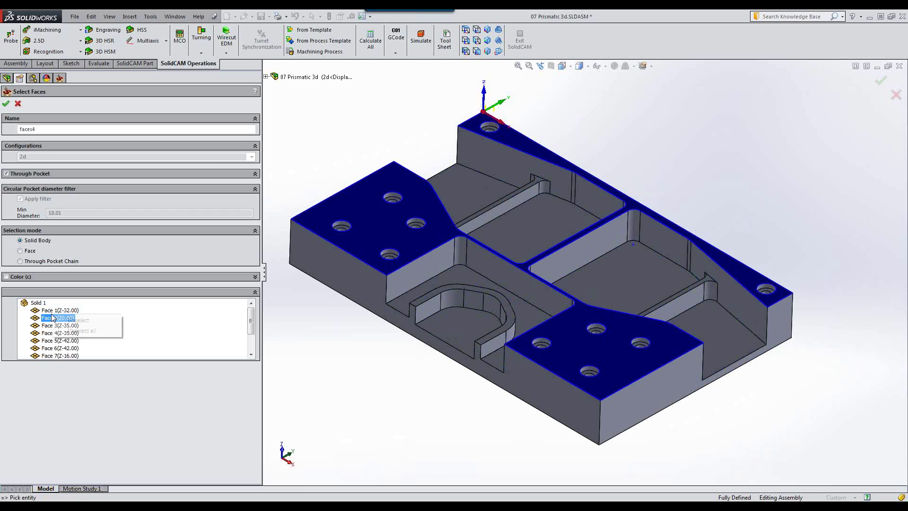
{"action": "left_click", "coordinate": [78, 321]}
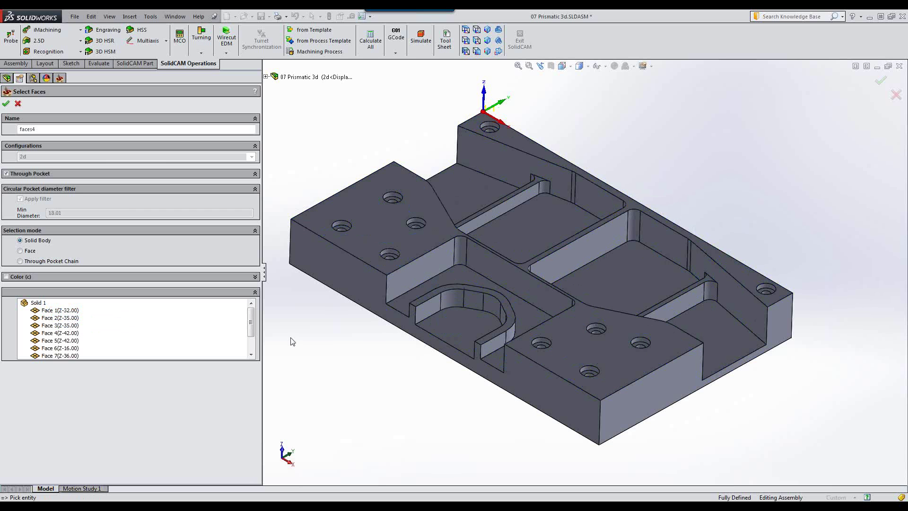
Step: Accept the pocket face selection and assign the 10 mm end mill, tool number 3, to the Pocket Recognition operation
{"action": "left_click", "coordinate": [5, 103]}
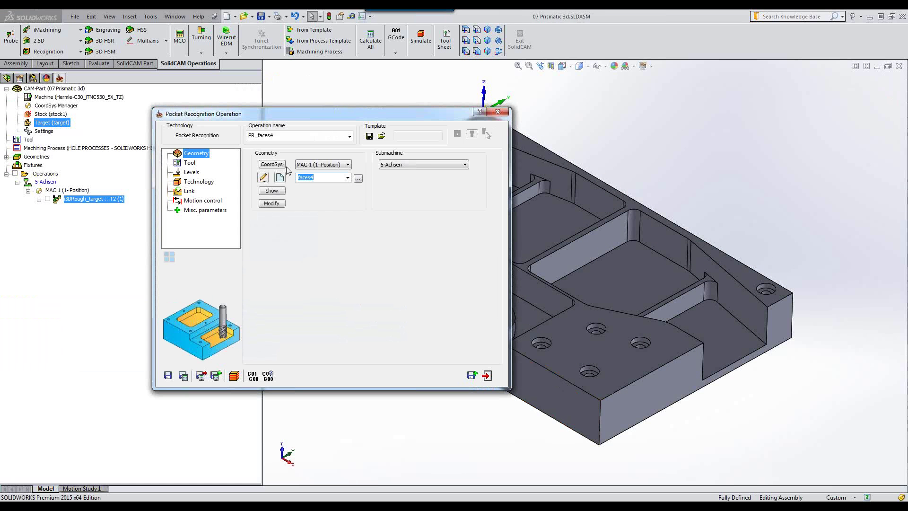
{"action": "left_click", "coordinate": [189, 163]}
{"action": "left_click", "coordinate": [313, 289]}
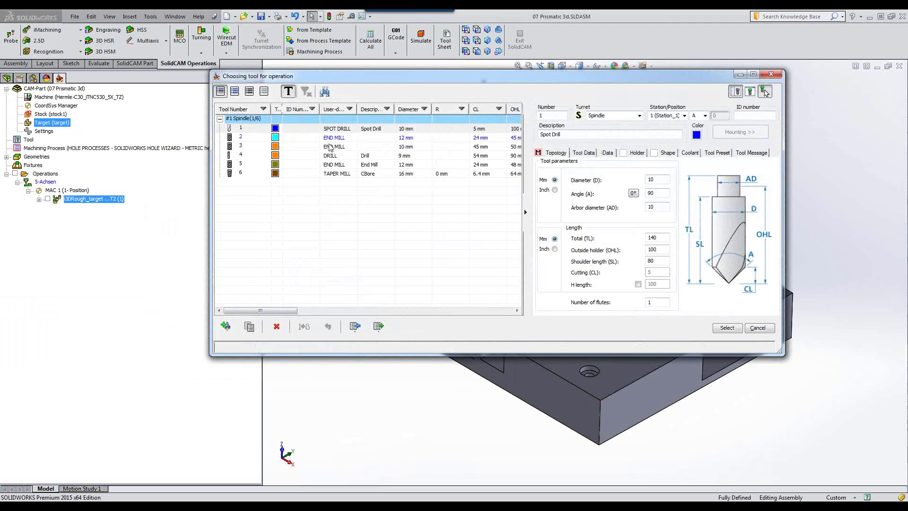
{"action": "left_click", "coordinate": [331, 147]}
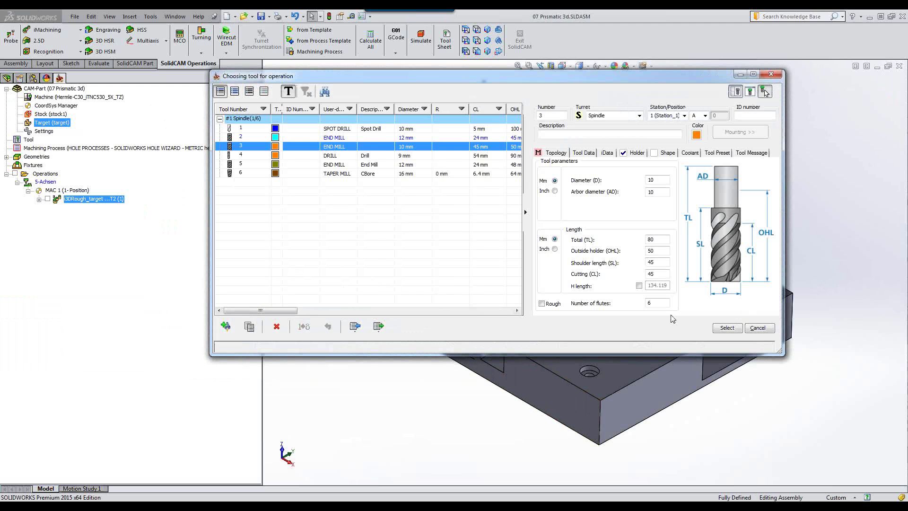
{"action": "left_click", "coordinate": [727, 328]}
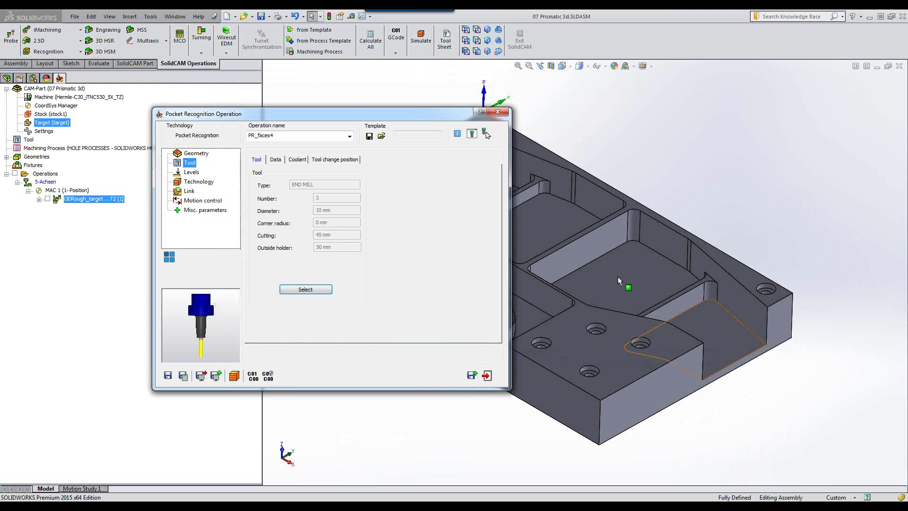
Step: Enable the final cut and wall finishing on the geometry in the pocket operation's technology settings
{"action": "left_click", "coordinate": [190, 173]}
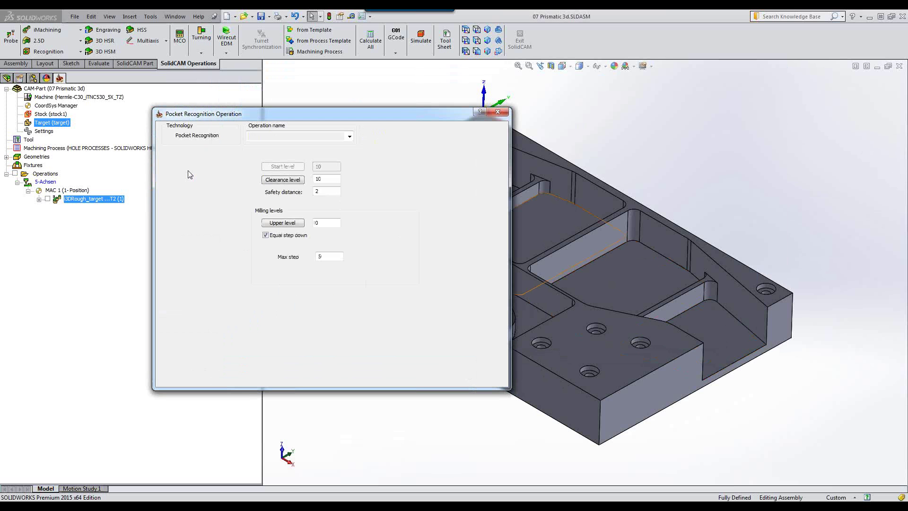
{"action": "left_click", "coordinate": [194, 182]}
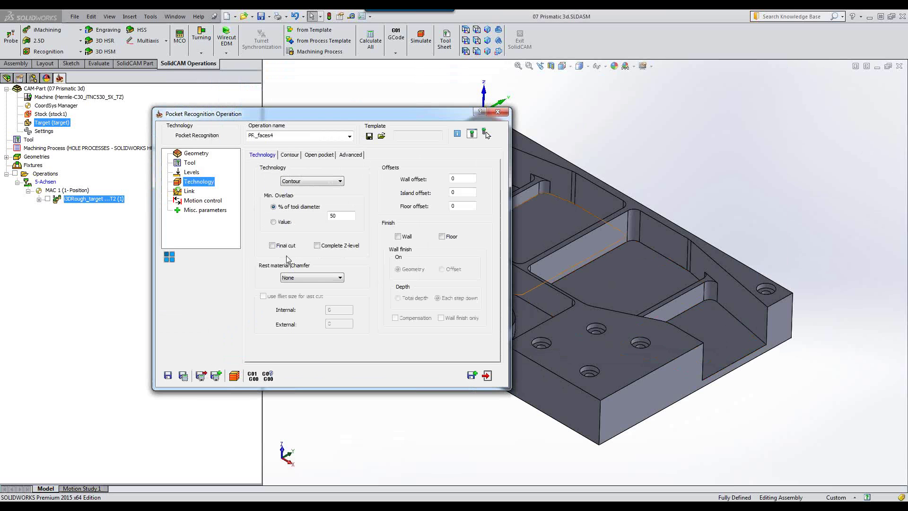
{"action": "left_click", "coordinate": [273, 246]}
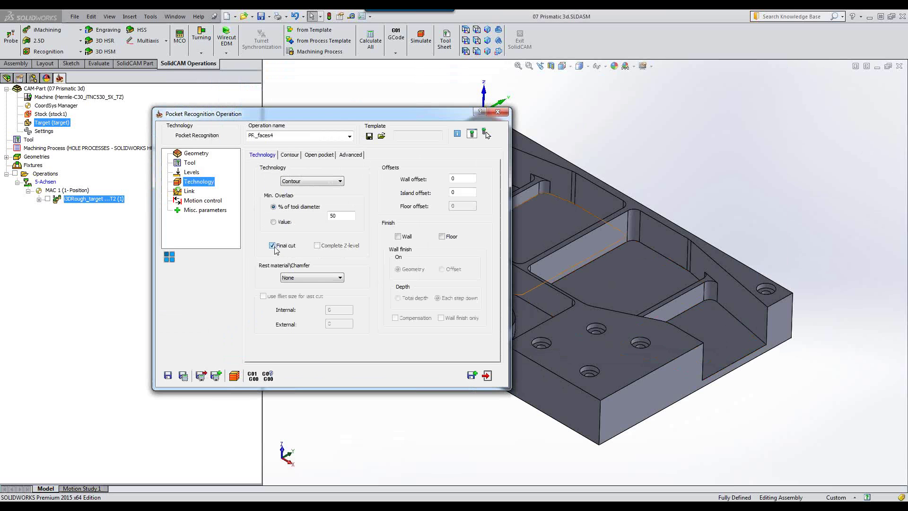
{"action": "left_click", "coordinate": [399, 237]}
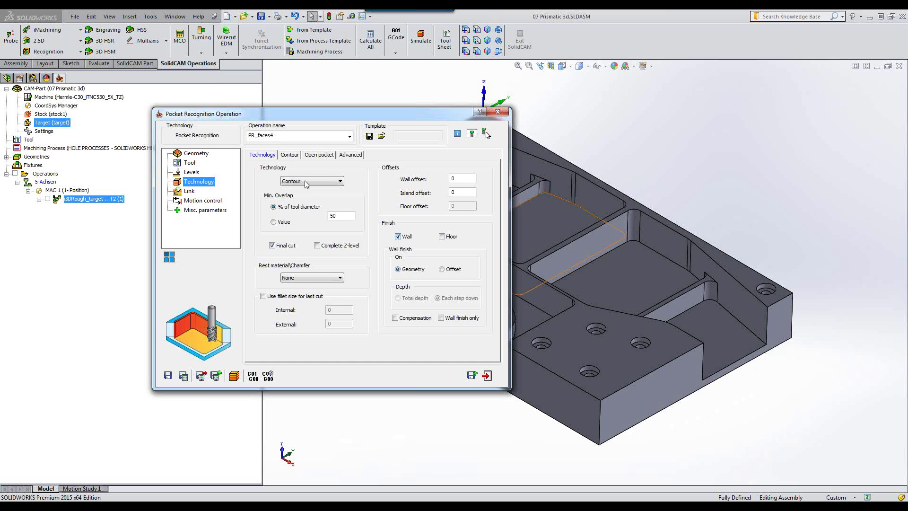
Step: Enable the one-way profile strategy and approach from outside for open pockets
{"action": "left_click", "coordinate": [322, 156]}
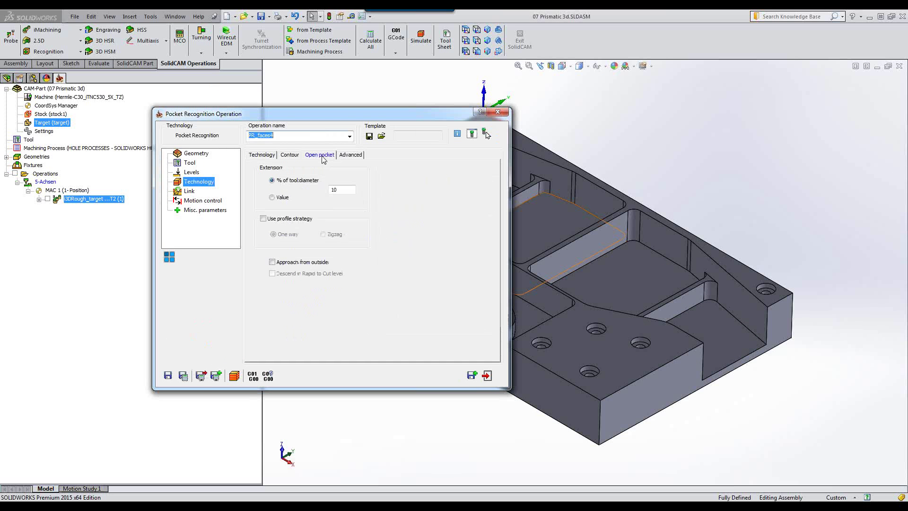
{"action": "left_click", "coordinate": [263, 219]}
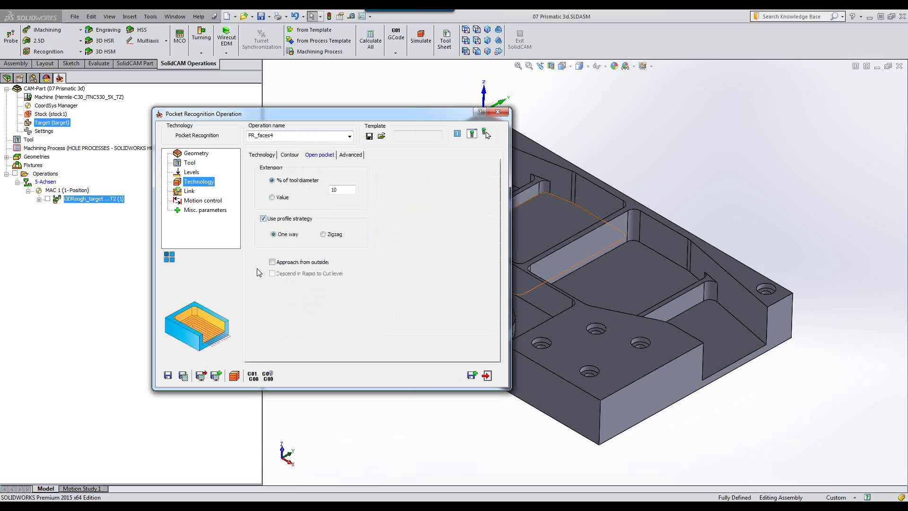
{"action": "left_click", "coordinate": [272, 262]}
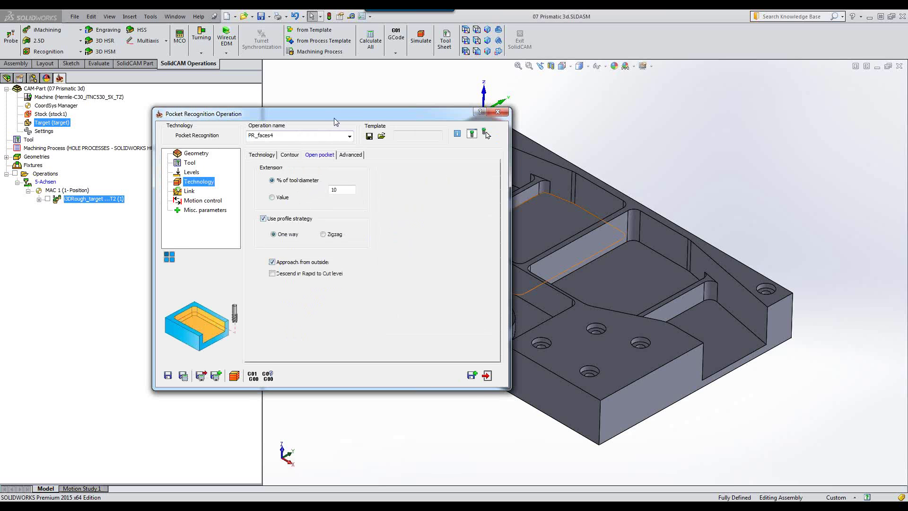
{"action": "left_click_drag", "start_coordinate": [336, 116], "coordinate": [262, 95]}
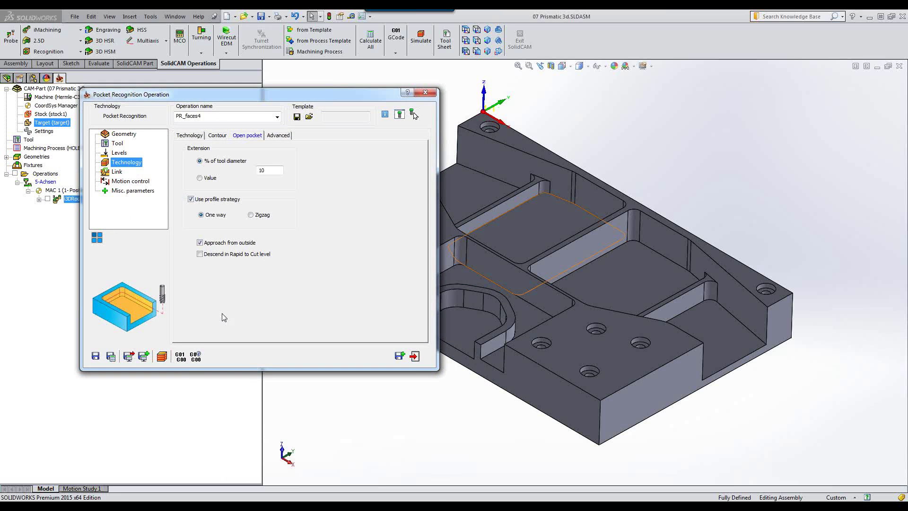
Step: Simulate the pocket operation in SolidVerify, starting at a reduced speed and raising the speed during playback
{"action": "left_click", "coordinate": [165, 359]}
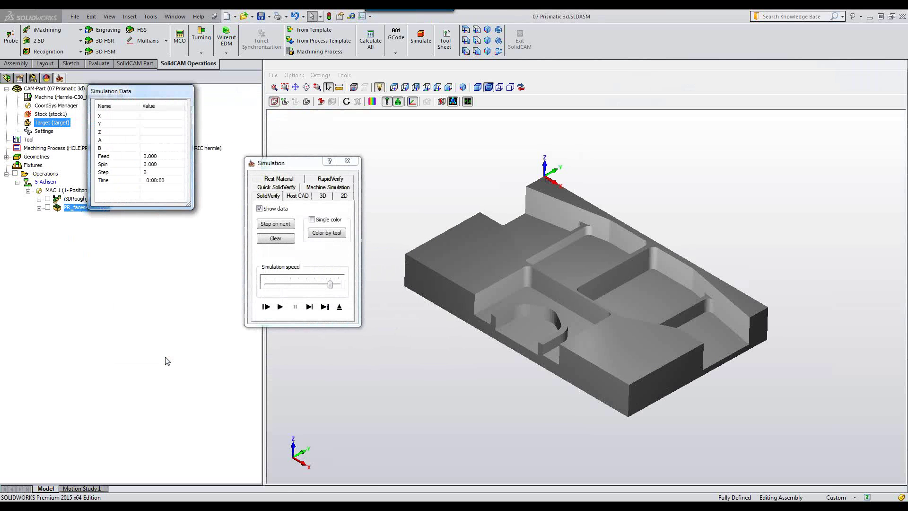
{"action": "left_click_drag", "start_coordinate": [330, 284], "coordinate": [286, 285]}
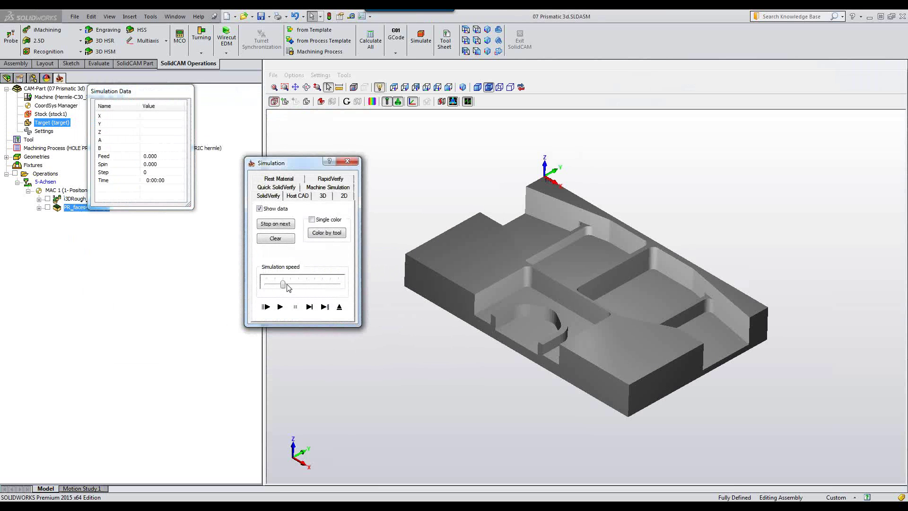
{"action": "left_click", "coordinate": [280, 307]}
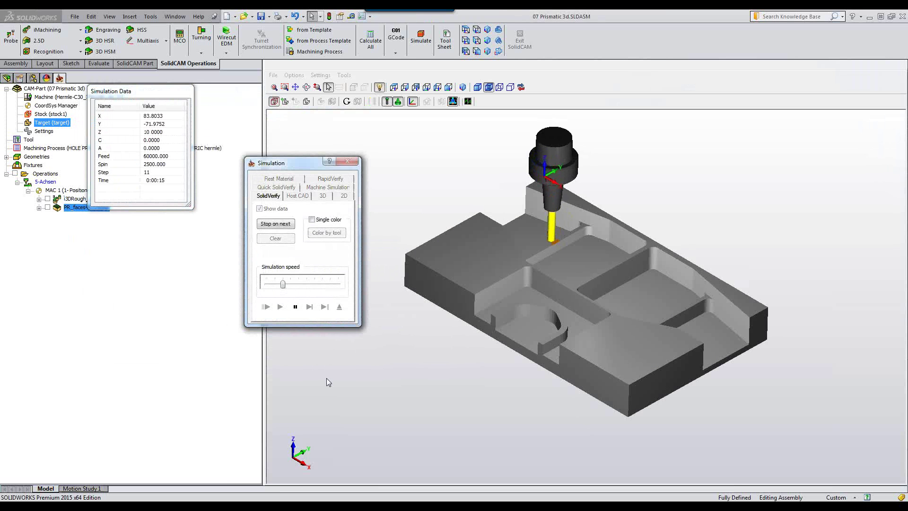
{"action": "left_click_drag", "start_coordinate": [283, 283], "coordinate": [314, 284]}
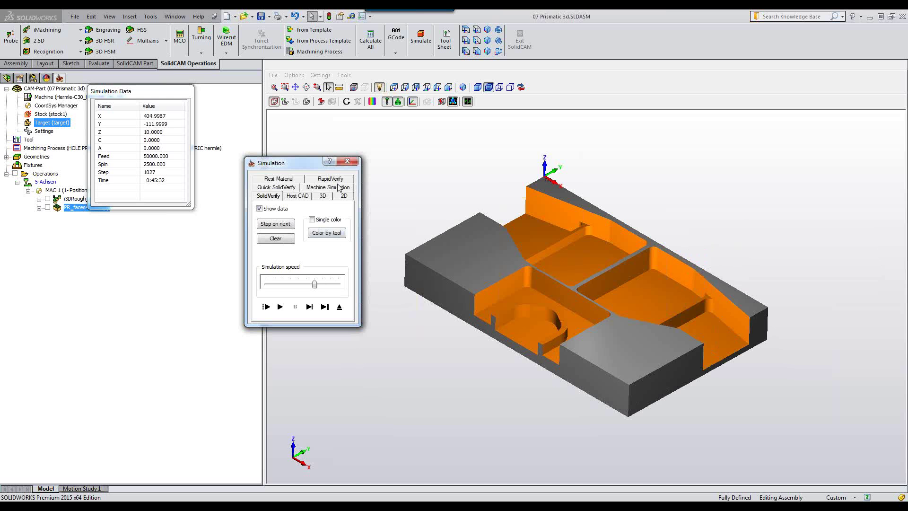
Step: Play the pocket toolpath in the Host CAD simulation, and close the simulation and the operation
{"action": "left_click", "coordinate": [305, 196]}
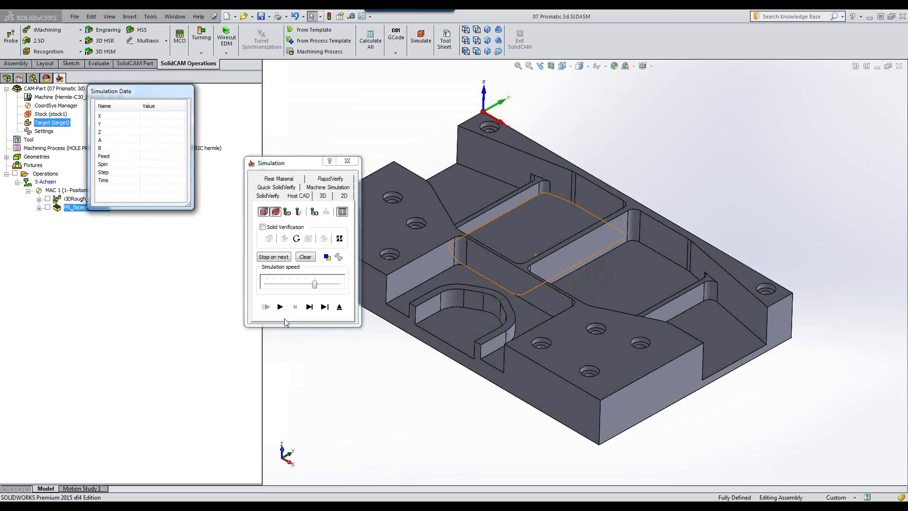
{"action": "left_click", "coordinate": [280, 306]}
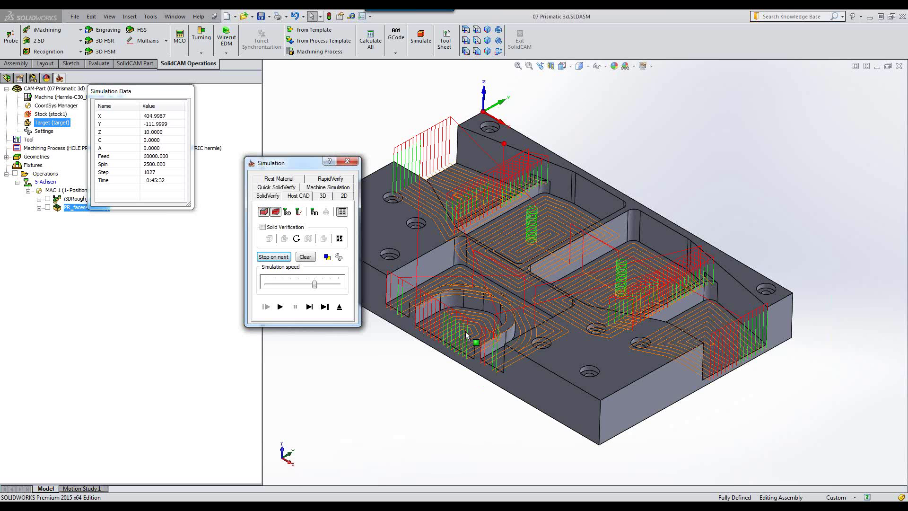
{"action": "left_click", "coordinate": [338, 308]}
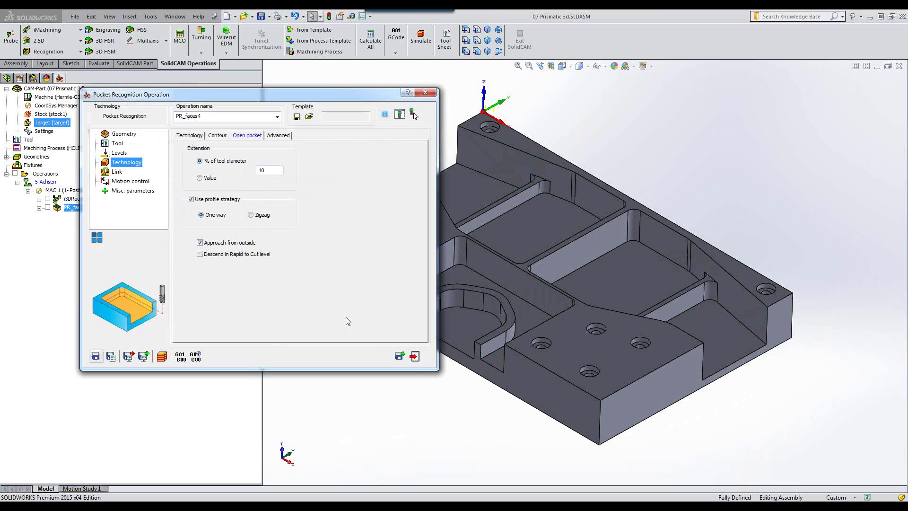
{"action": "left_click", "coordinate": [414, 355]}
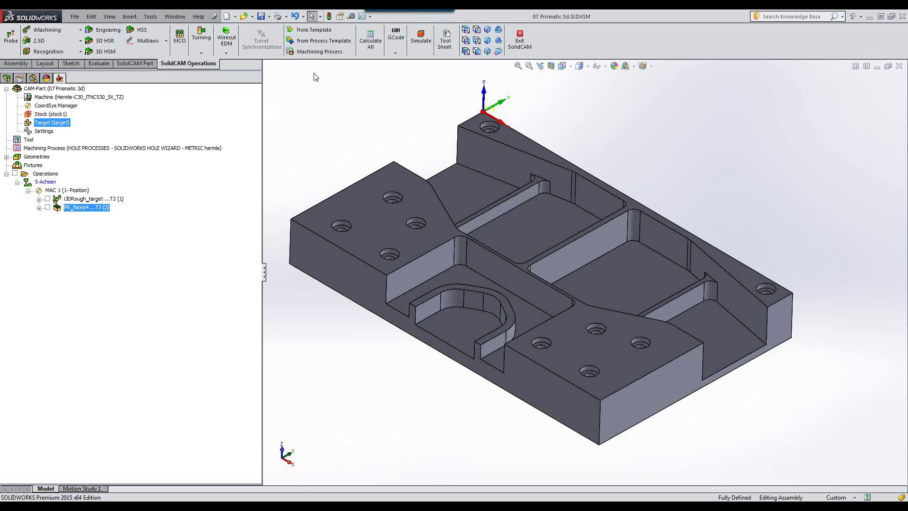
Step: Start the Counterbore Holes machining process from the machining process table
{"action": "left_click", "coordinate": [325, 54]}
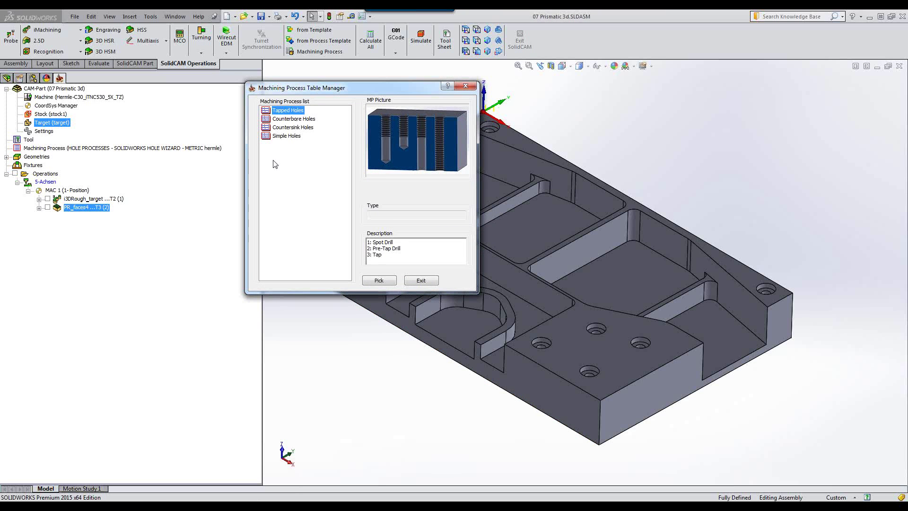
{"action": "left_click", "coordinate": [299, 120]}
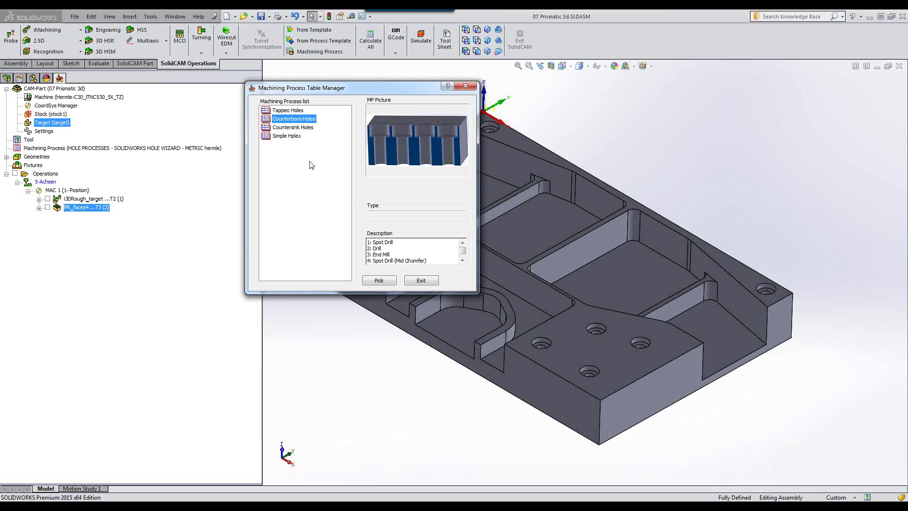
{"action": "left_click", "coordinate": [385, 282]}
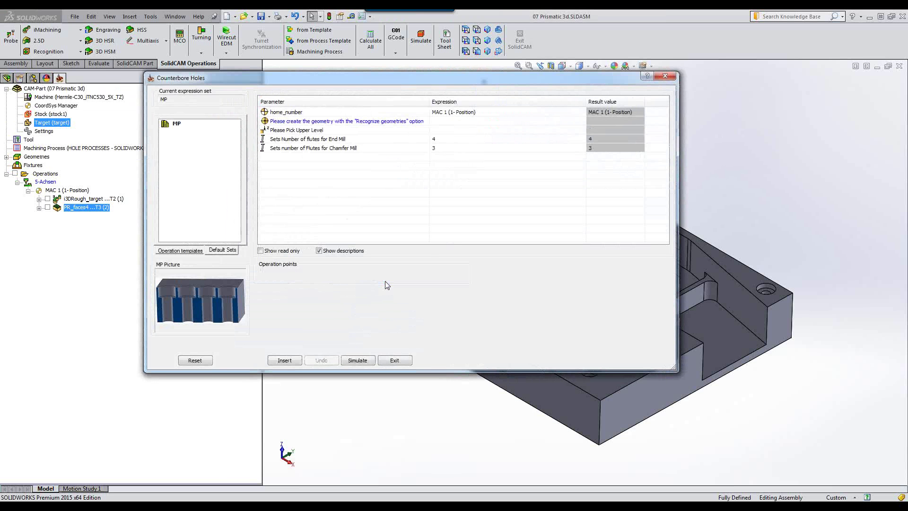
Step: Recognize the counterbore hole geometry by picking one hole, using the Wizard option with its pattern included
{"action": "left_click", "coordinate": [562, 124]}
{"action": "left_click", "coordinate": [582, 122]}
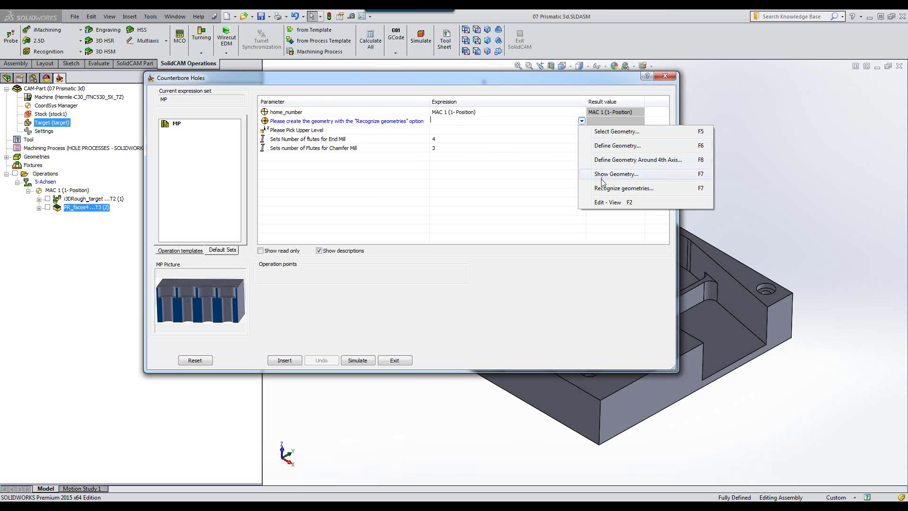
{"action": "left_click", "coordinate": [600, 189]}
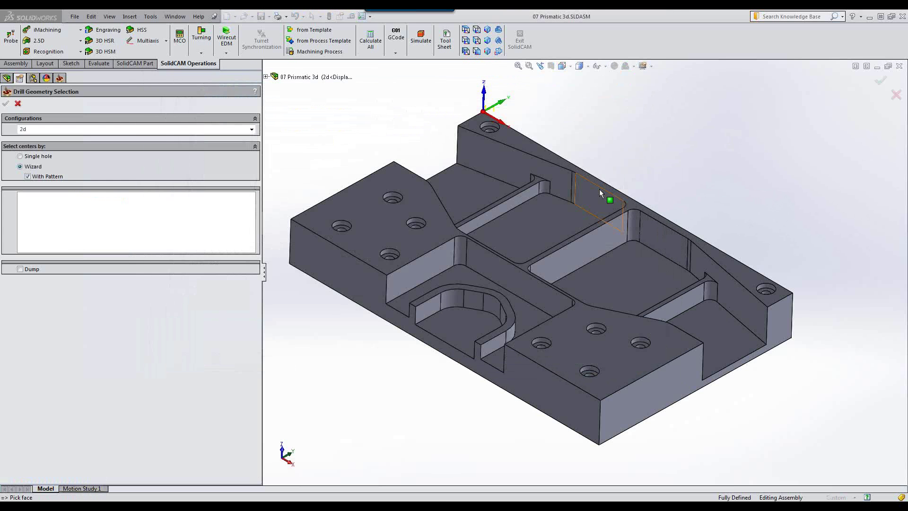
{"action": "scroll", "coordinate": [385, 205], "scroll_direction": "down", "scroll_amount": 3}
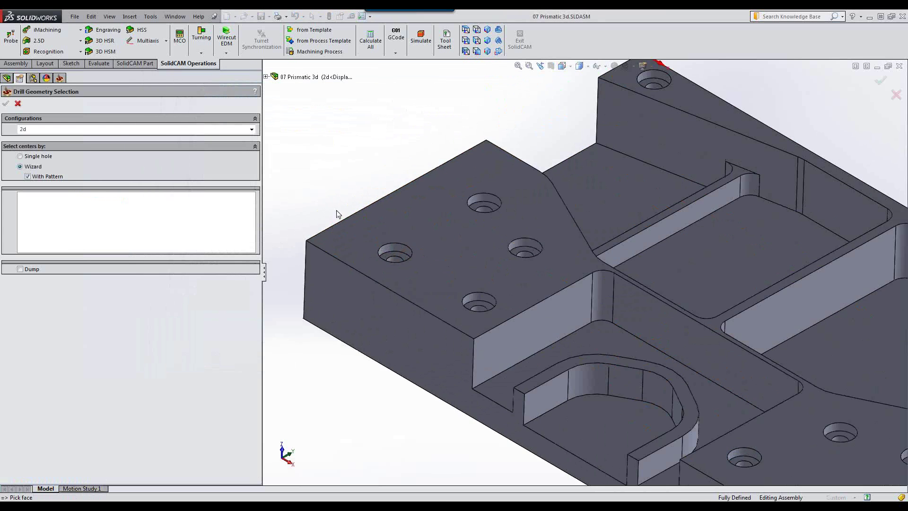
{"action": "left_click", "coordinate": [391, 250]}
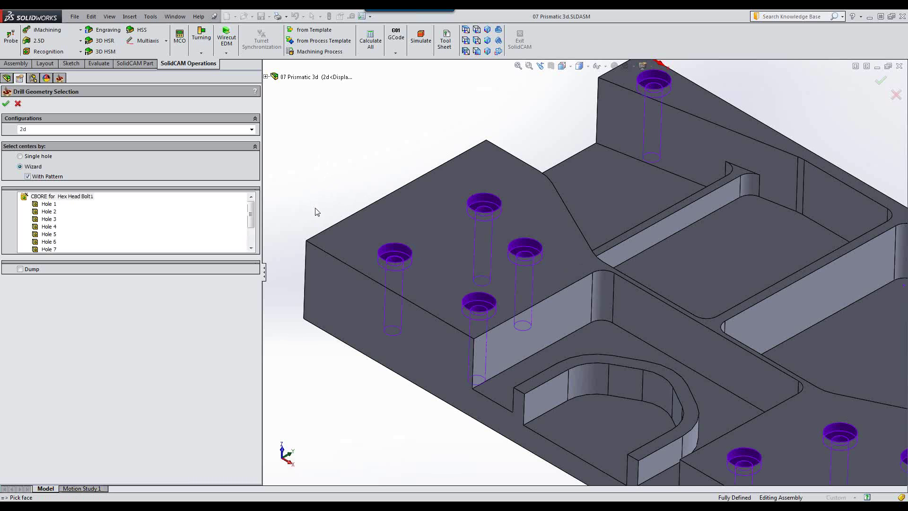
{"action": "key", "text": "f"}
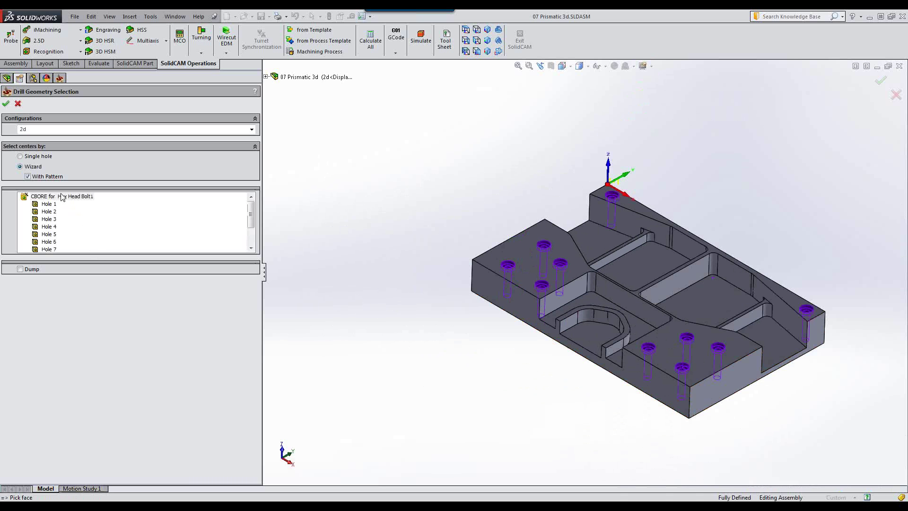
{"action": "left_click", "coordinate": [5, 105]}
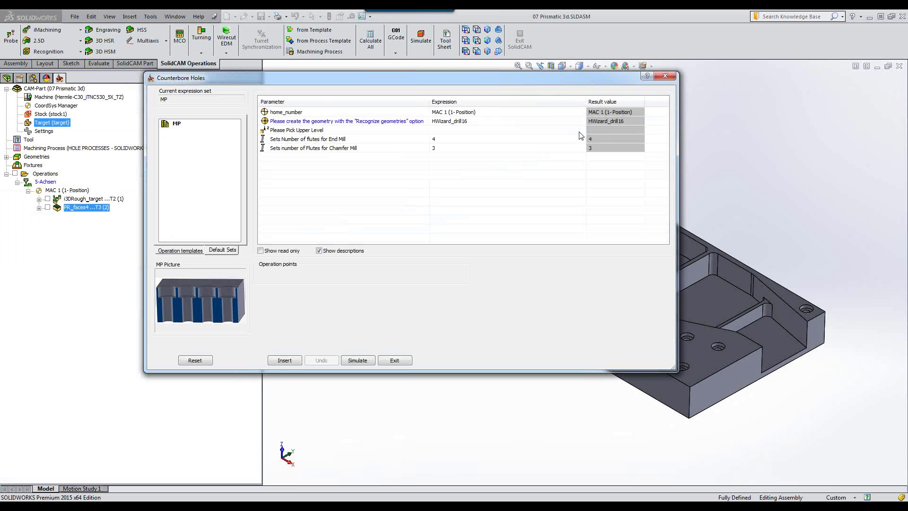
Step: Set the machining process's upper level to Z 0 by picking the part's top face
{"action": "left_click", "coordinate": [580, 129]}
{"action": "left_click", "coordinate": [582, 130]}
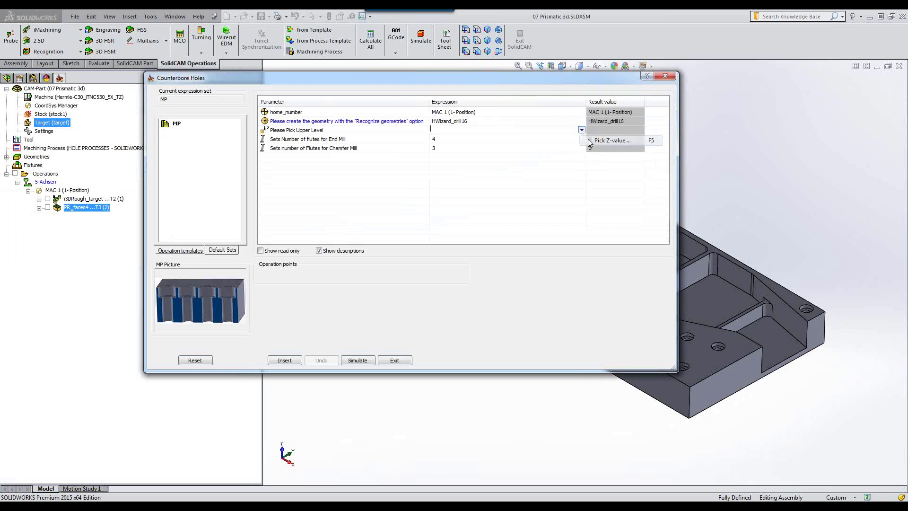
{"action": "left_click", "coordinate": [611, 141]}
{"action": "left_click", "coordinate": [673, 350]}
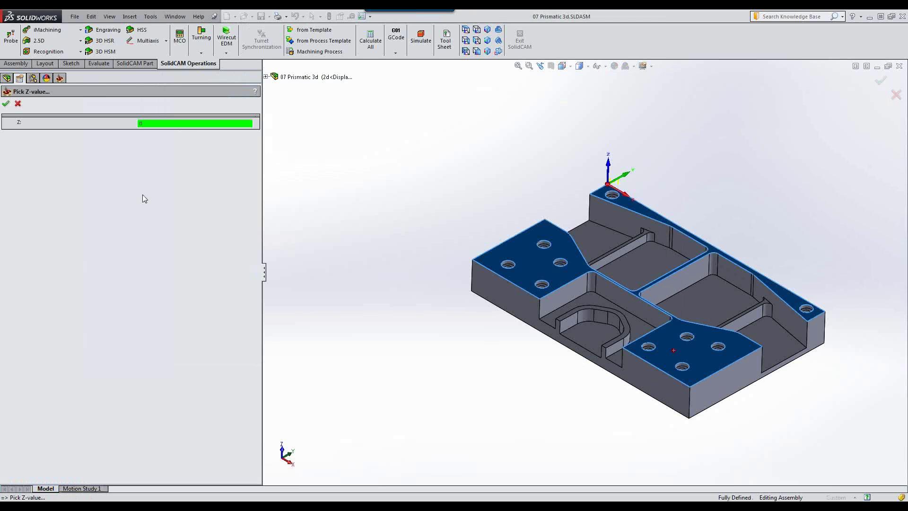
{"action": "left_click", "coordinate": [7, 104]}
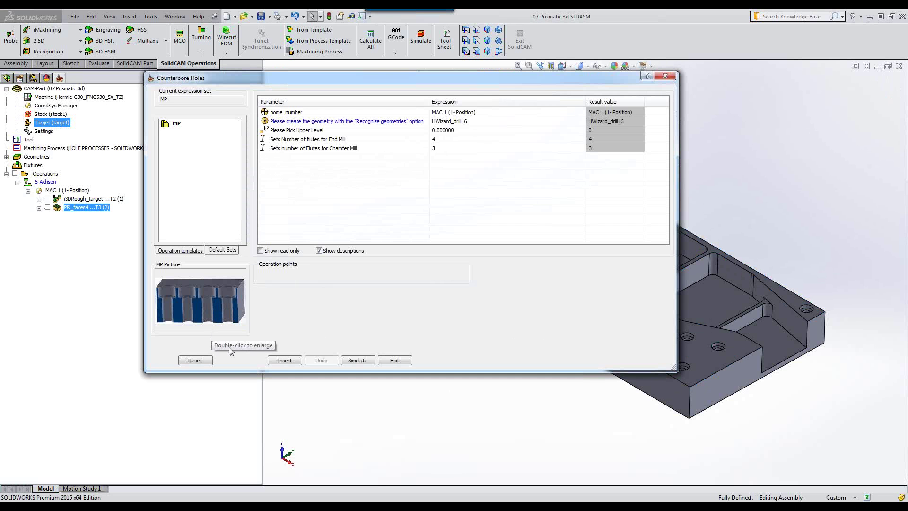
Step: Insert the counterbore hole operations from the machining process and play them in the SolidVerify simulation
{"action": "left_click", "coordinate": [284, 361]}
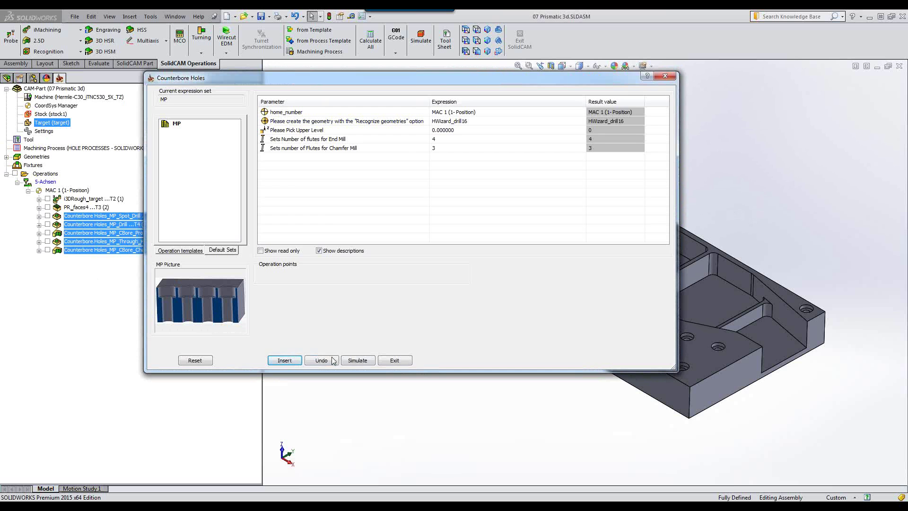
{"action": "left_click", "coordinate": [356, 361]}
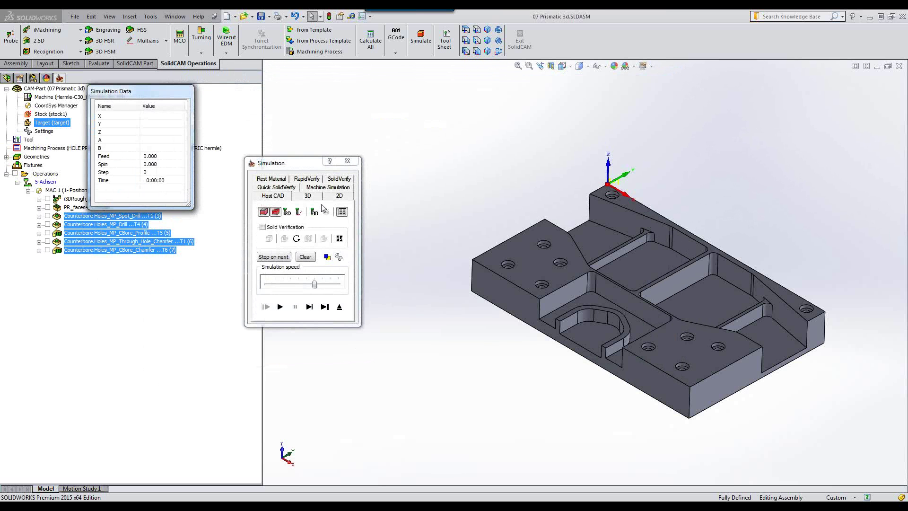
{"action": "left_click", "coordinate": [344, 180]}
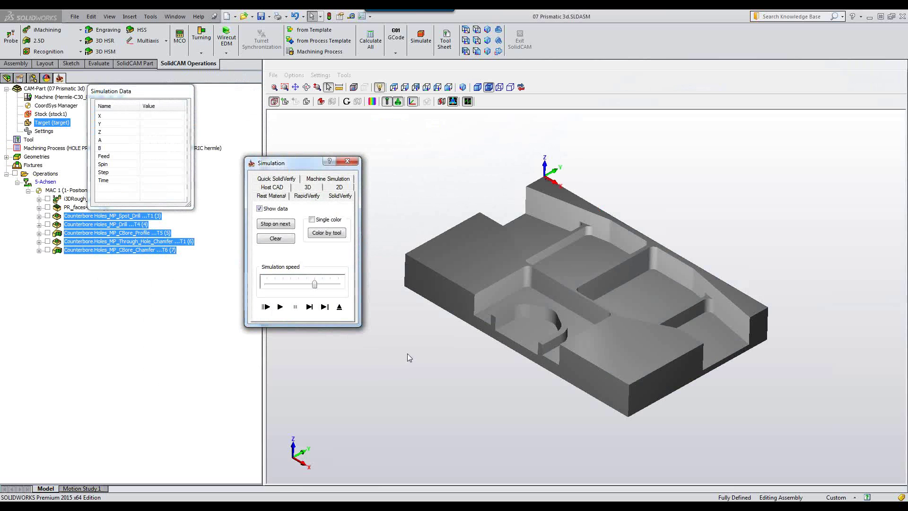
{"action": "left_click", "coordinate": [280, 307]}
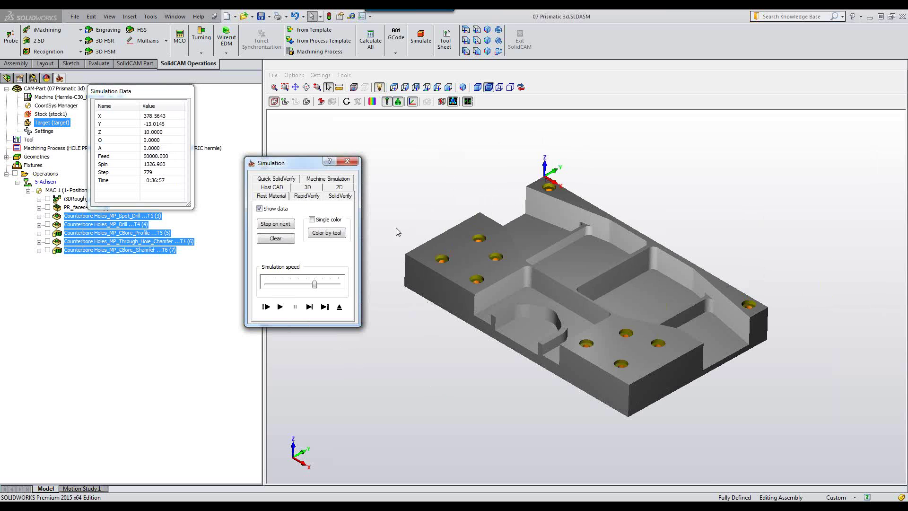
Step: Examine the simulated counterbore holes up close, and close the simulation, the machining process and its table manager
{"action": "scroll", "coordinate": [486, 273], "scroll_direction": "up", "scroll_amount": 3}
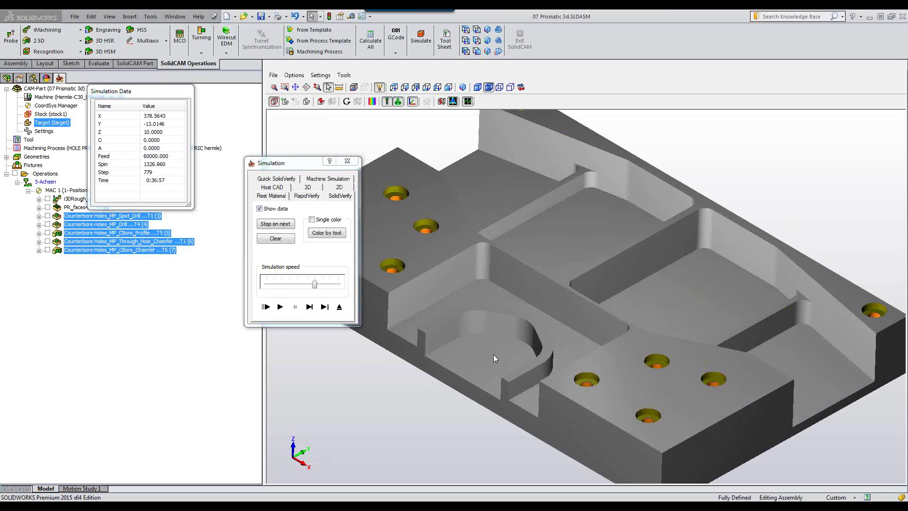
{"action": "scroll", "coordinate": [475, 357], "scroll_direction": "down", "scroll_amount": 3}
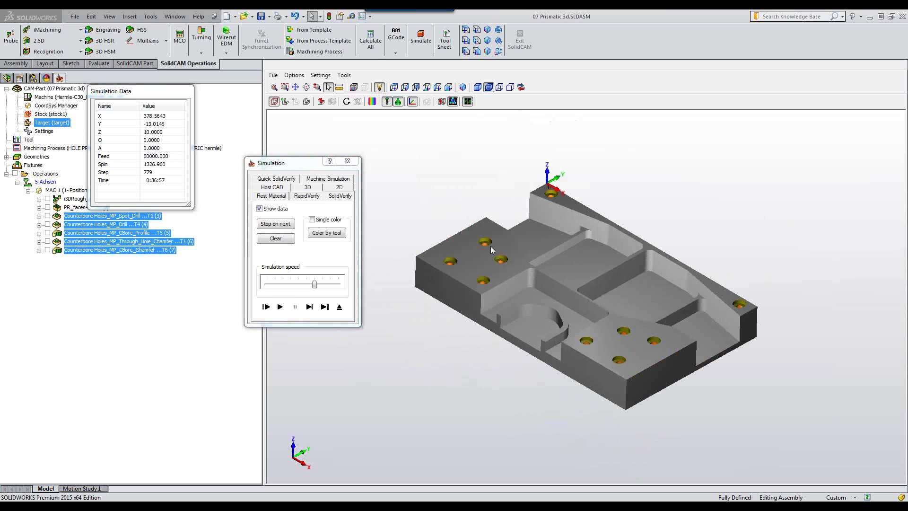
{"action": "scroll", "coordinate": [489, 246], "scroll_direction": "up", "scroll_amount": 3}
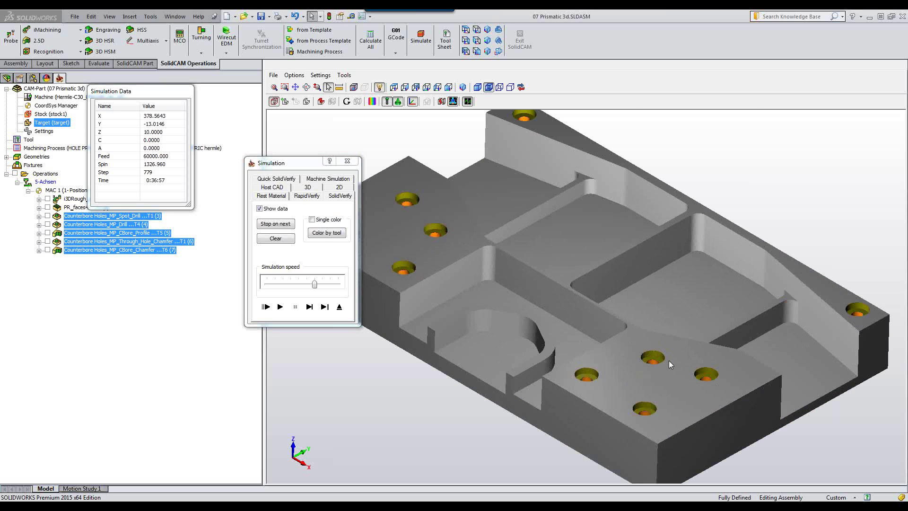
{"action": "scroll", "coordinate": [660, 359], "scroll_direction": "up", "scroll_amount": 3}
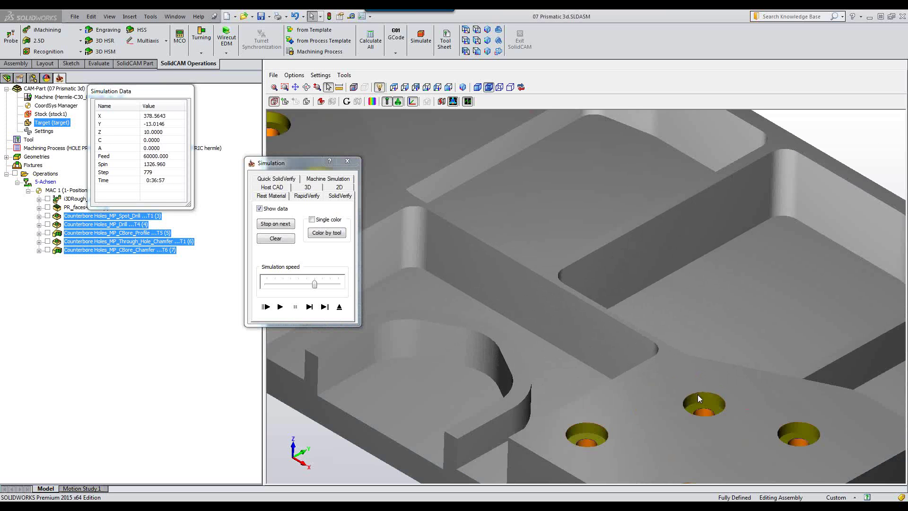
{"action": "left_click", "coordinate": [339, 306]}
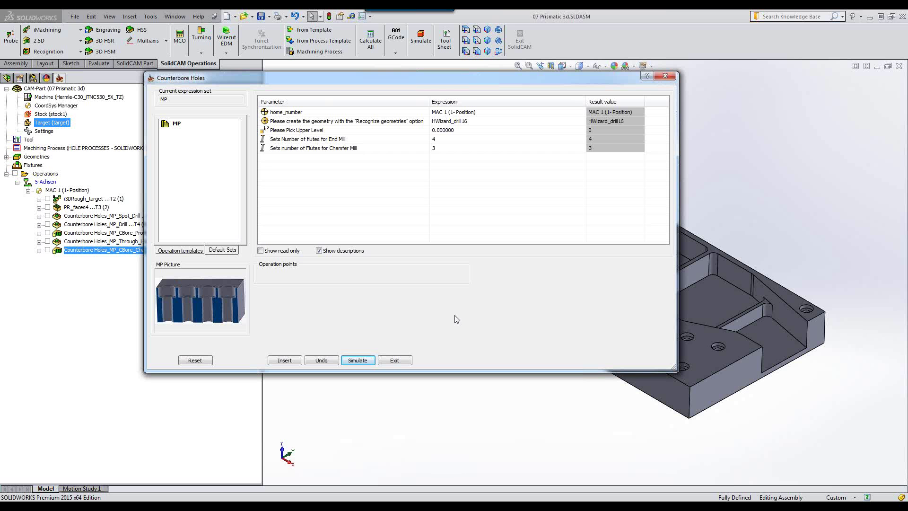
{"action": "left_click", "coordinate": [394, 360]}
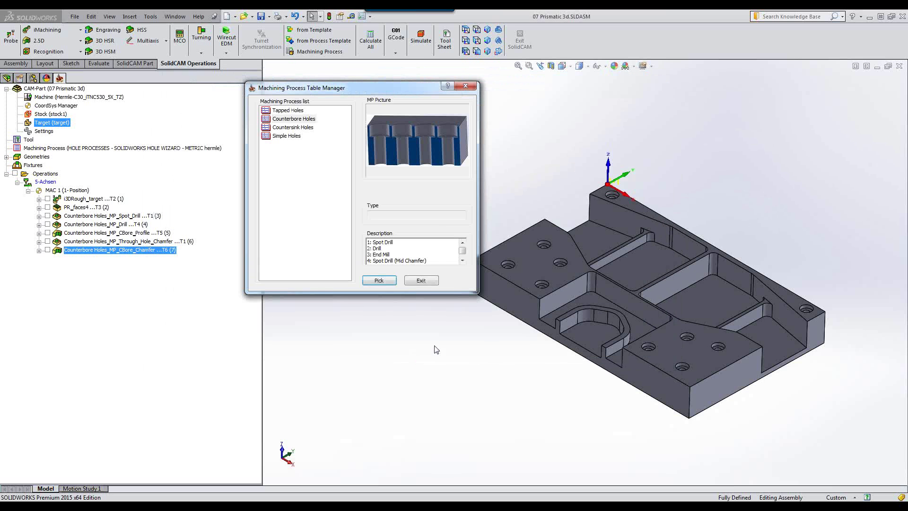
{"action": "left_click", "coordinate": [422, 280]}
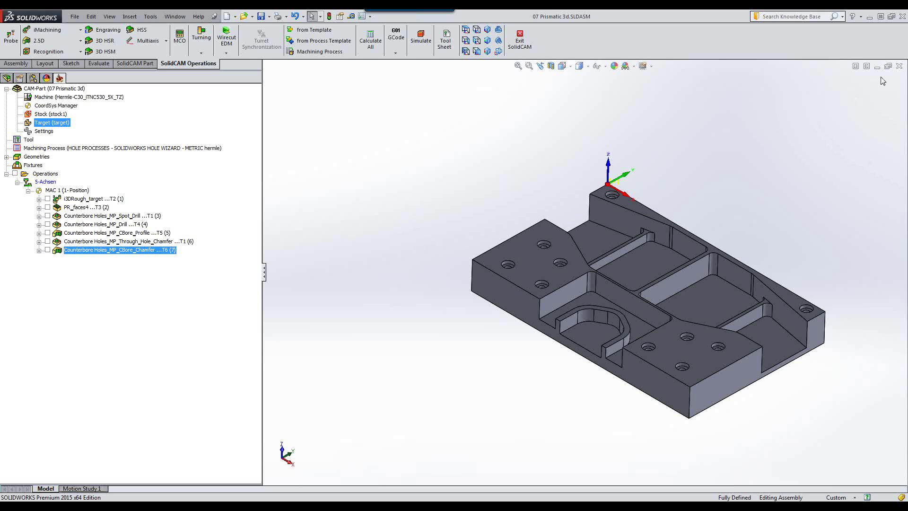
Step: Close the current CAM-Part and open 06 3D-IMACHINING-PRISMATIC-5.prz from the Final folder
{"action": "left_click", "coordinate": [899, 66]}
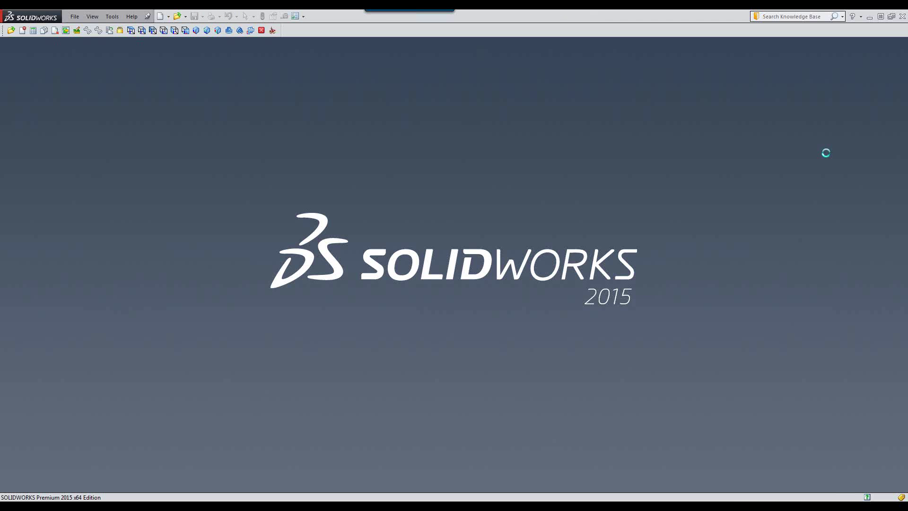
{"action": "left_click", "coordinate": [118, 32]}
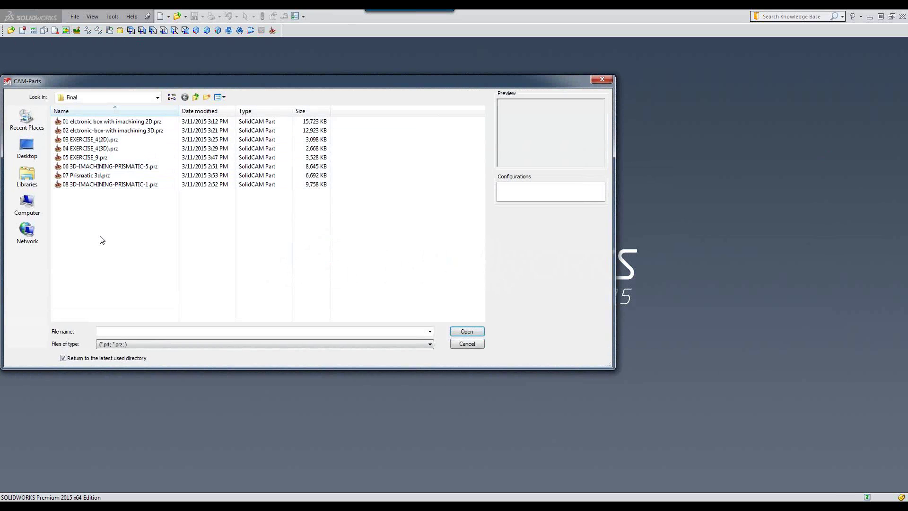
{"action": "left_click", "coordinate": [102, 170]}
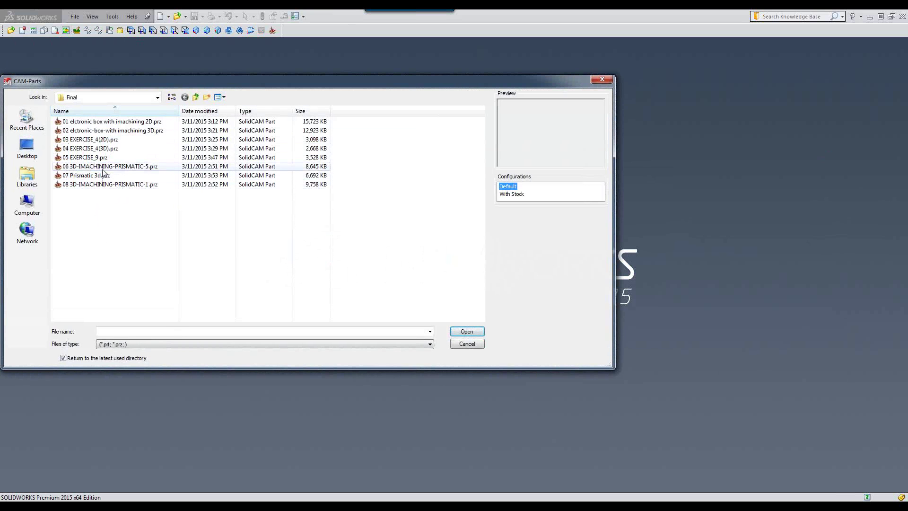
{"action": "left_click", "coordinate": [464, 333]}
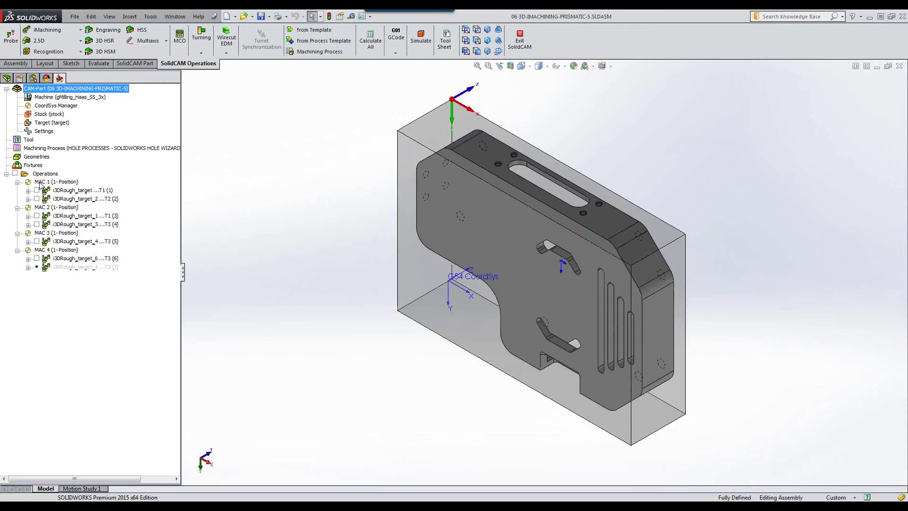
Step: Review the part orientation for each of the coordinate systems MAC 1 to MAC 4, and return to MAC 1
{"action": "left_click", "coordinate": [42, 183]}
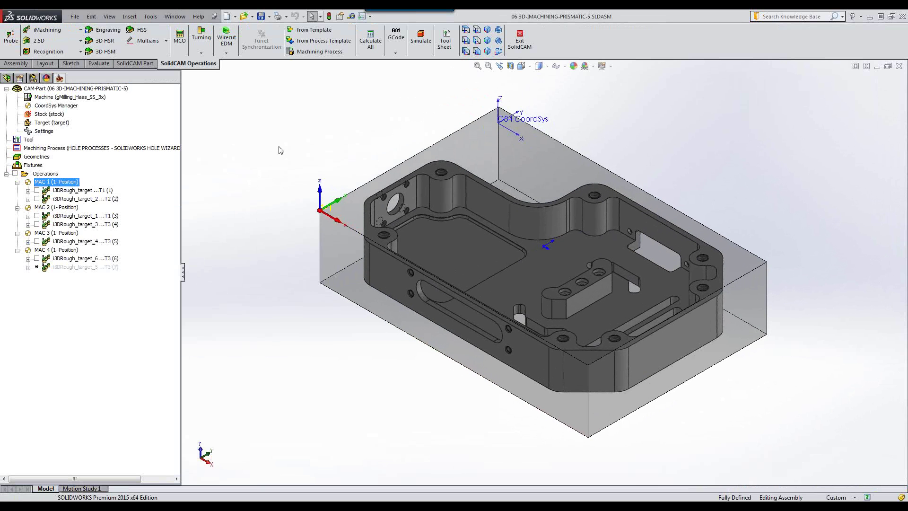
{"action": "left_click", "coordinate": [40, 209]}
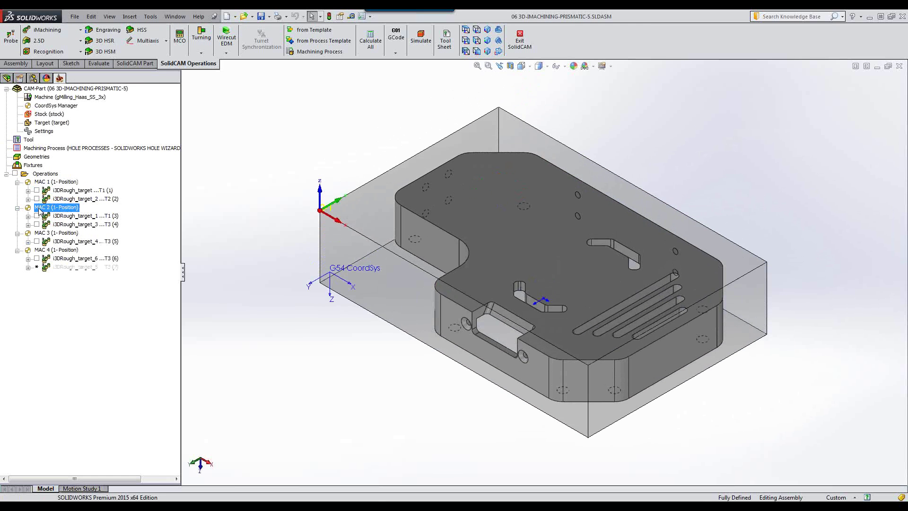
{"action": "left_click", "coordinate": [48, 235]}
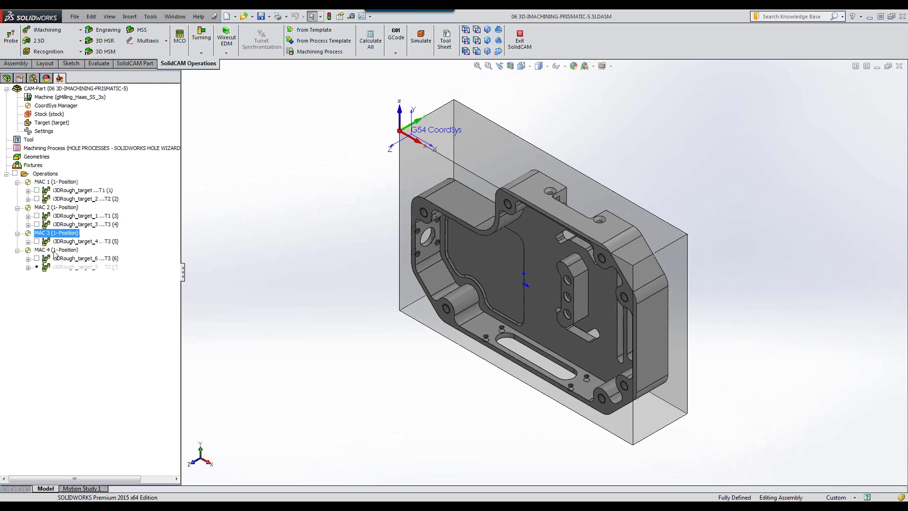
{"action": "left_click", "coordinate": [56, 251]}
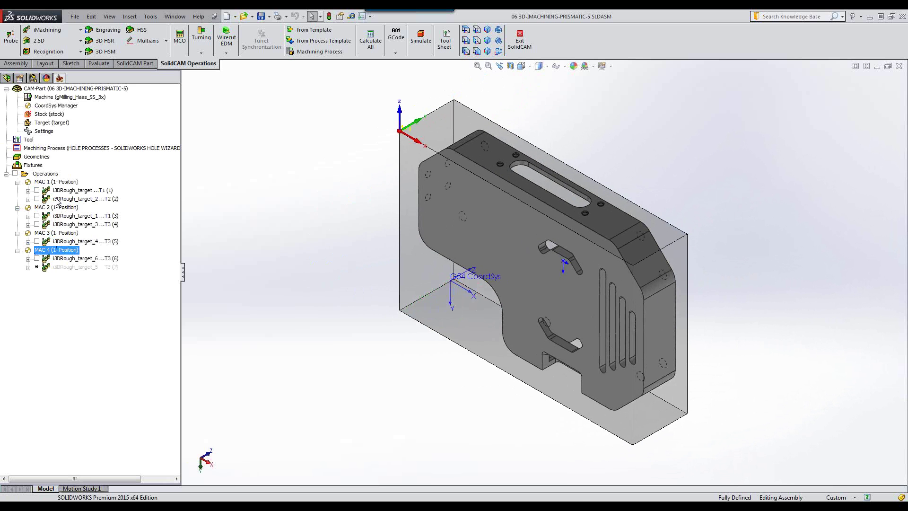
{"action": "left_click", "coordinate": [49, 183]}
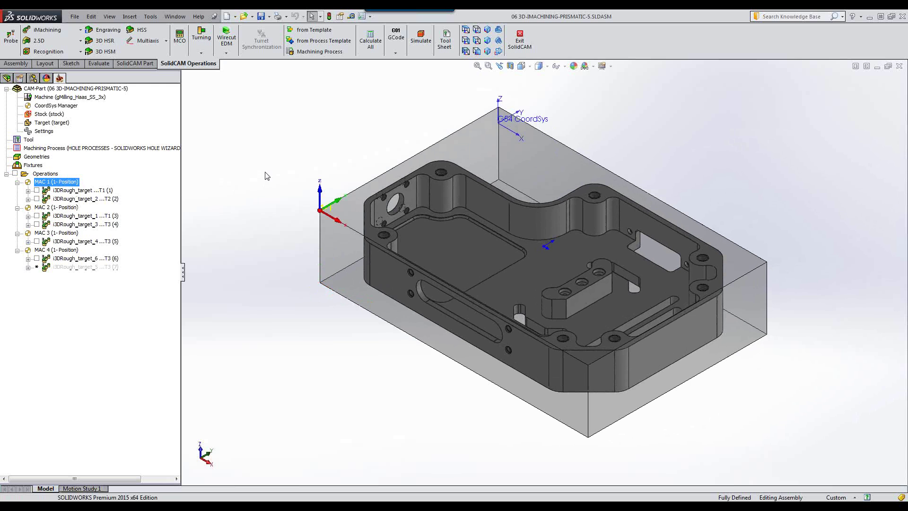
Step: Examine the tool, lower level and technology settings of the i3DRough_target operation under MAC 1, and exit the operation
{"action": "double_click", "coordinate": [75, 191]}
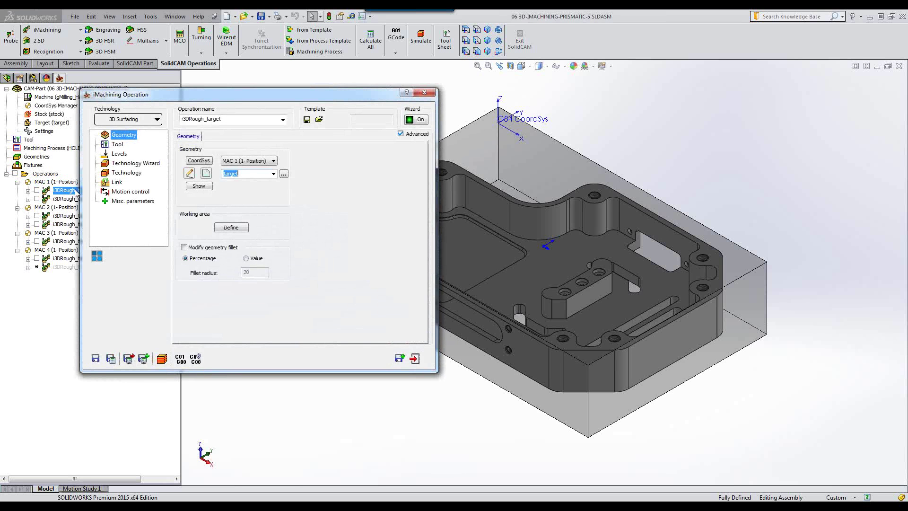
{"action": "left_click", "coordinate": [120, 147]}
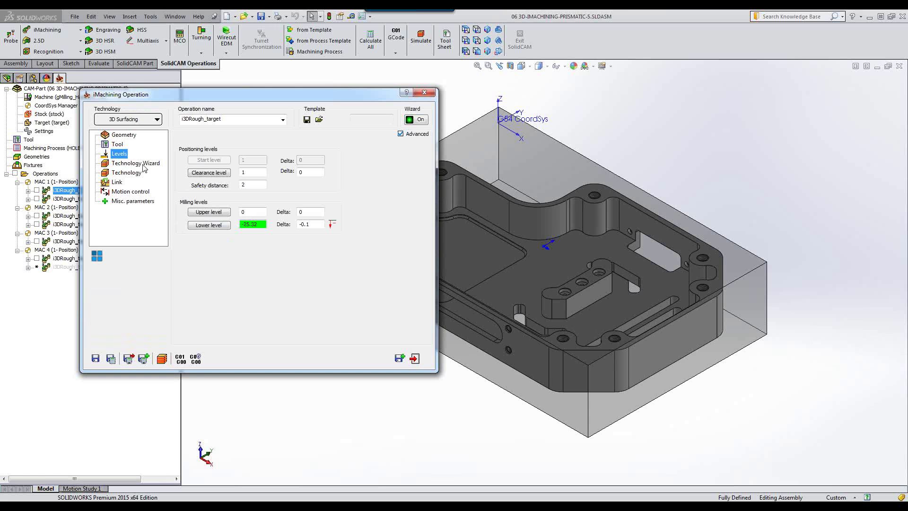
{"action": "left_click", "coordinate": [209, 225]}
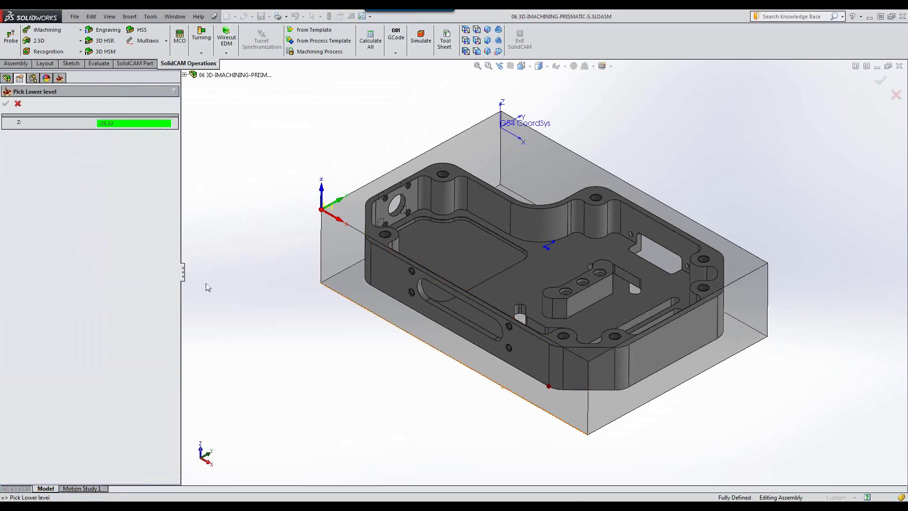
{"action": "left_click", "coordinate": [18, 103]}
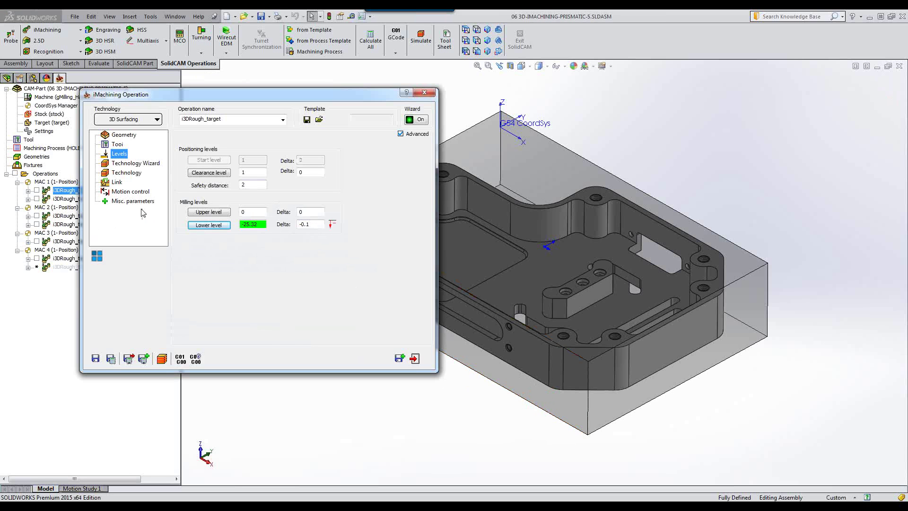
{"action": "left_click", "coordinate": [128, 173]}
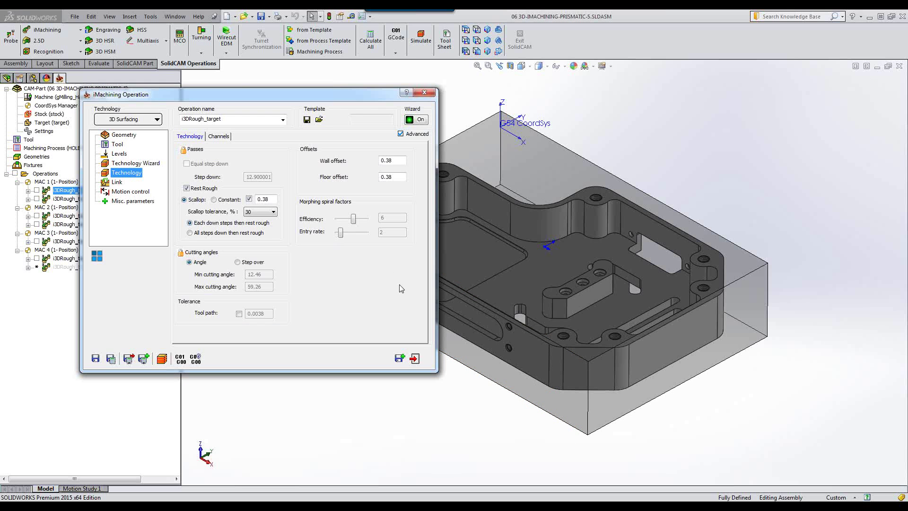
{"action": "left_click", "coordinate": [414, 358]}
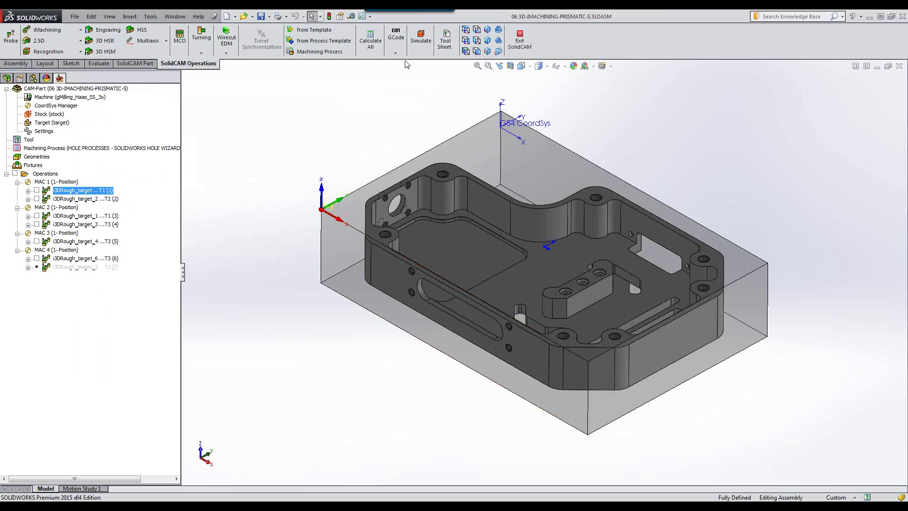
Step: Play the i3DRough_target operation in the SolidVerify simulation and close the simulation
{"action": "left_click", "coordinate": [421, 37]}
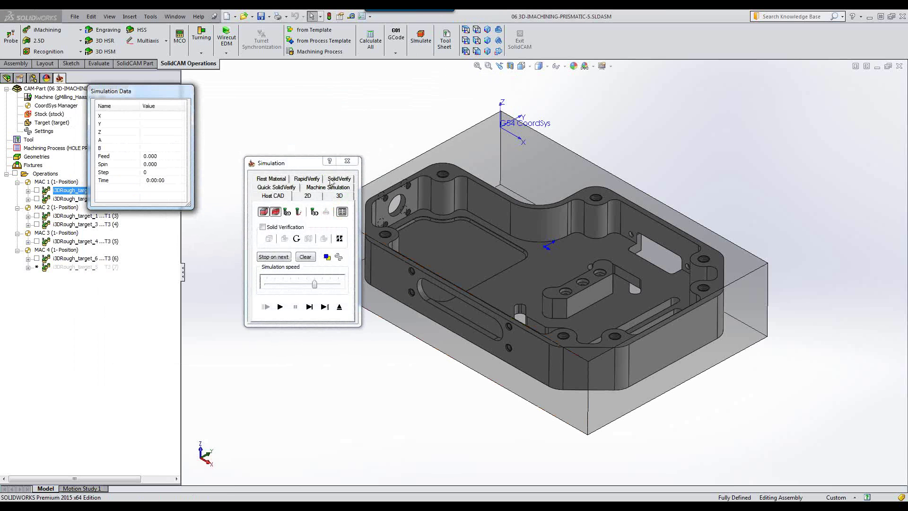
{"action": "left_click", "coordinate": [331, 183]}
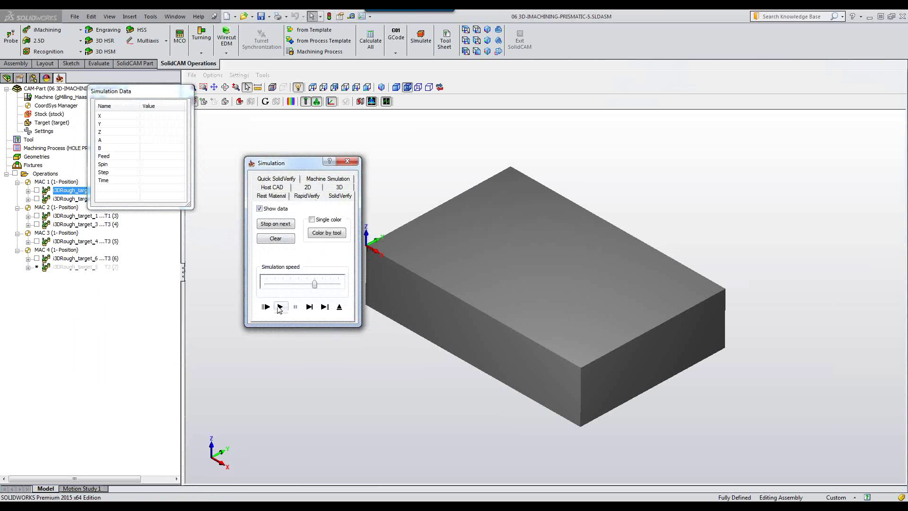
{"action": "left_click", "coordinate": [279, 307]}
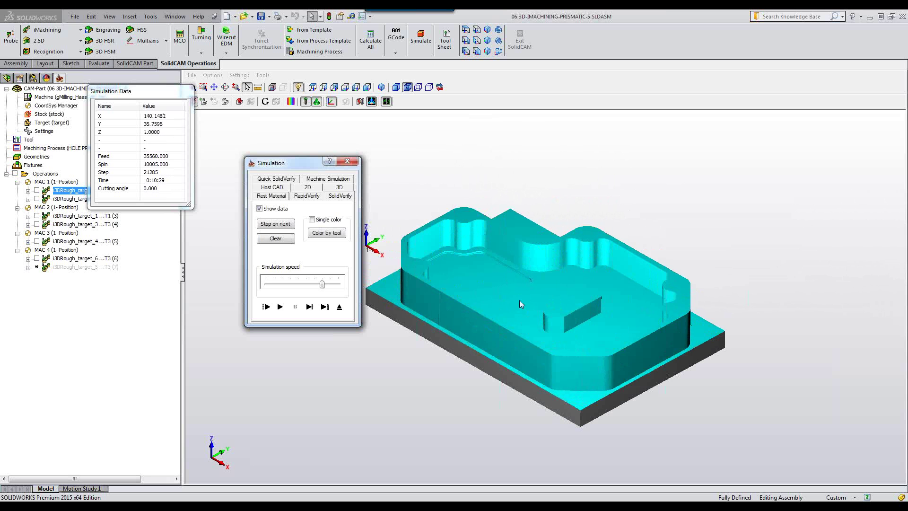
{"action": "left_click", "coordinate": [339, 307]}
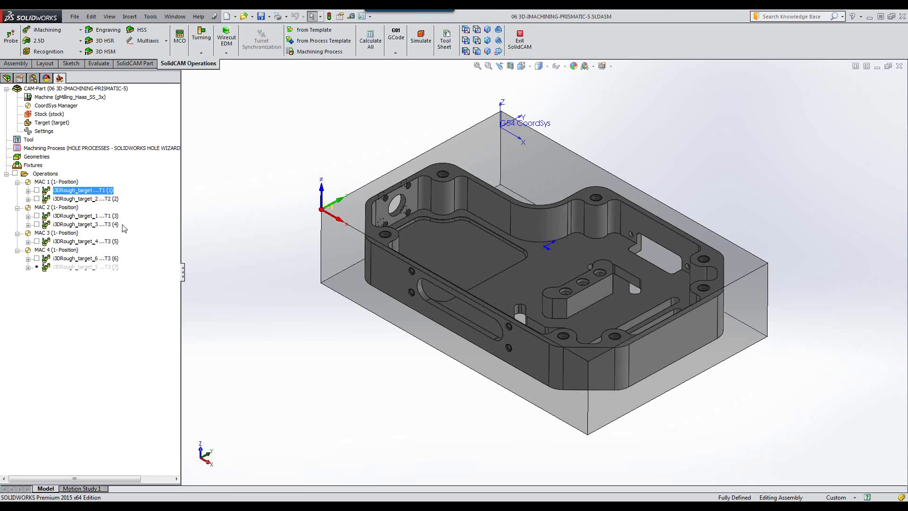
Step: Check the tool data of the i3DRough_target_2 operation under MAC 1 and exit the operation
{"action": "double_click", "coordinate": [86, 199]}
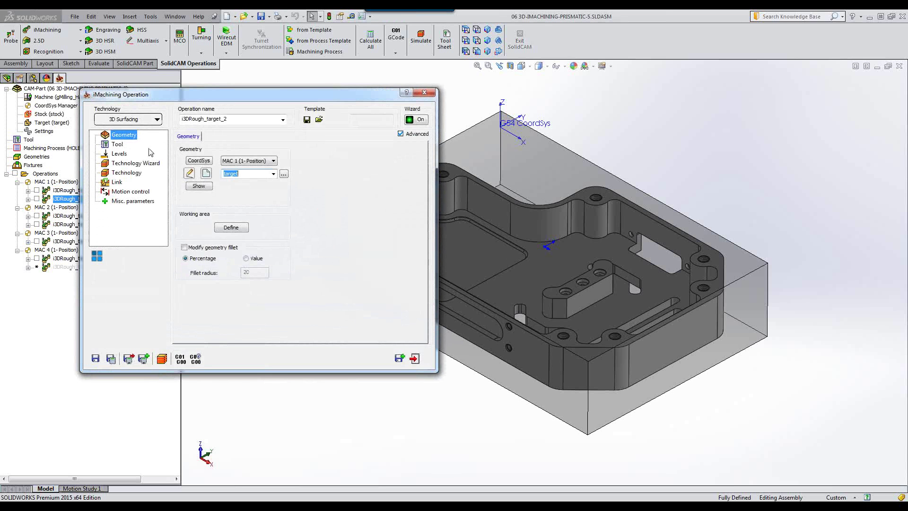
{"action": "left_click", "coordinate": [118, 145]}
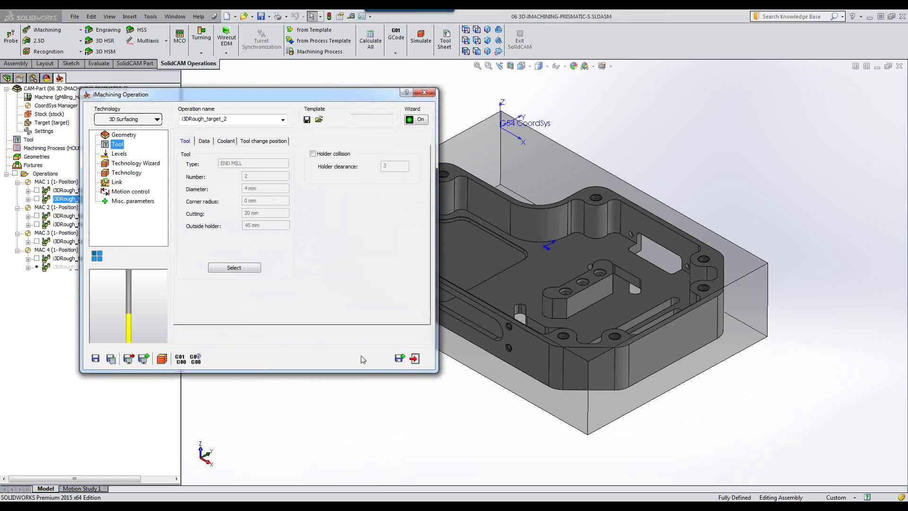
{"action": "left_click", "coordinate": [414, 358]}
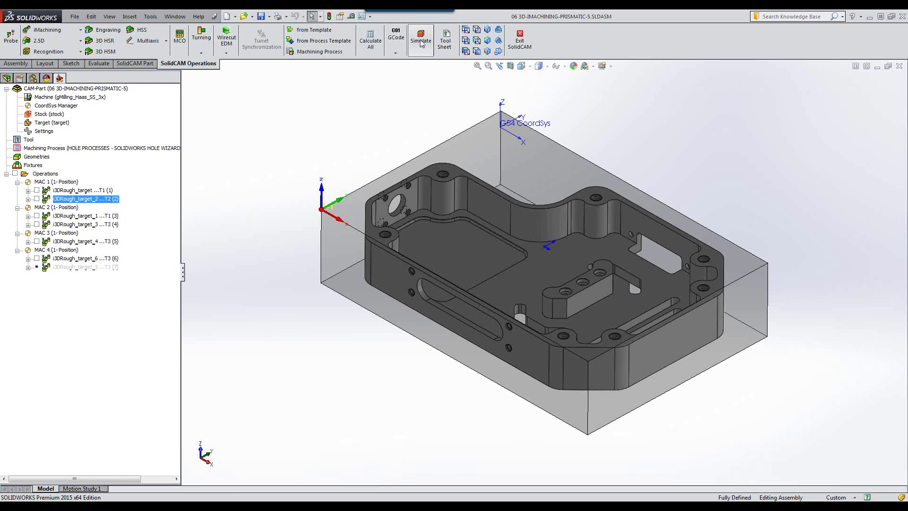
Step: Play the i3DRough_target_2 rest roughing operation in the SolidVerify simulation
{"action": "left_click", "coordinate": [421, 43]}
{"action": "left_click", "coordinate": [338, 178]}
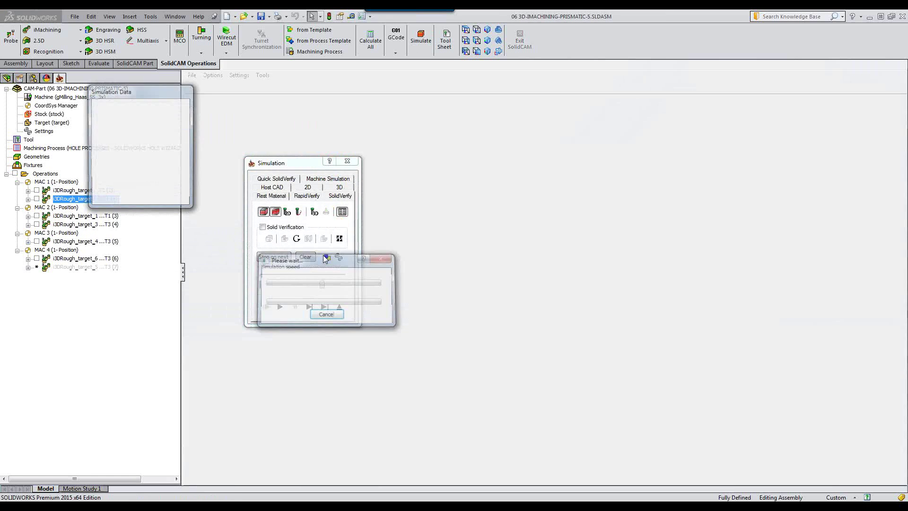
{"action": "left_click", "coordinate": [280, 307]}
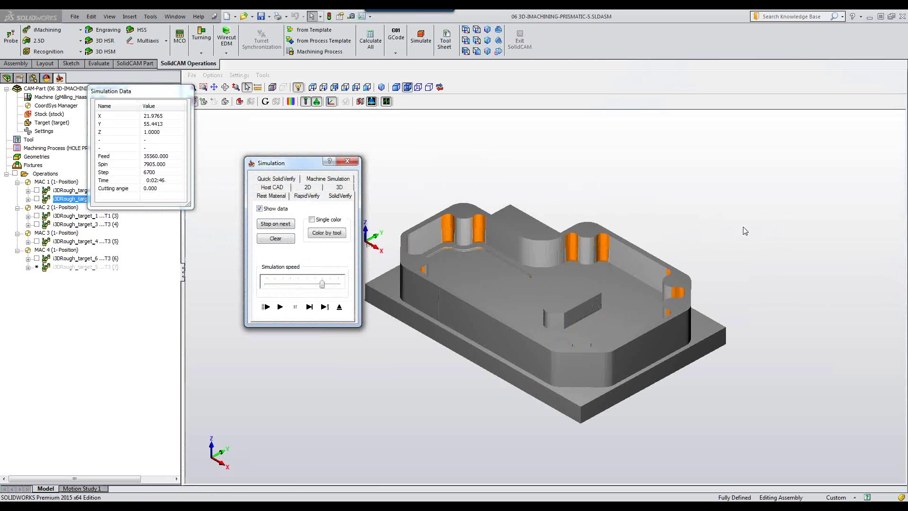
Step: Close the running simulation, open the i3DRough_target_1 operation under MAC 2 and display its target geometry on the model
{"action": "left_click", "coordinate": [339, 307]}
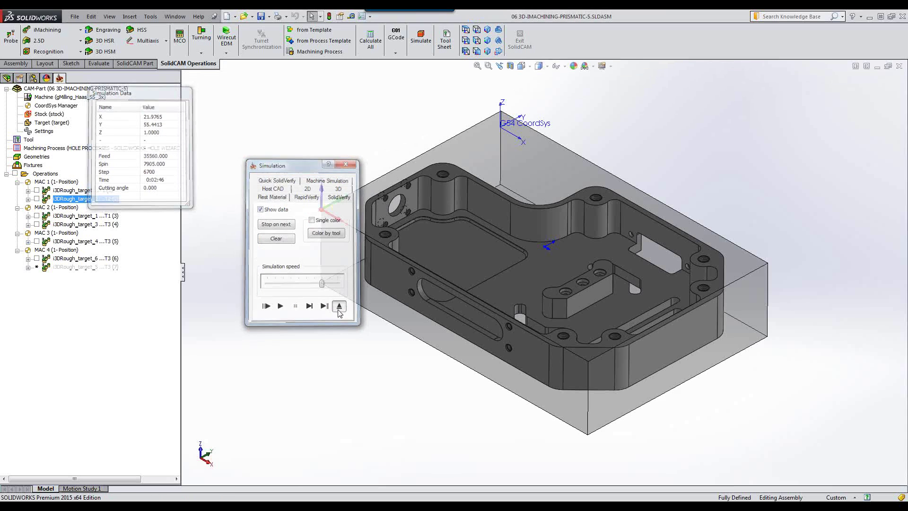
{"action": "left_click", "coordinate": [42, 210]}
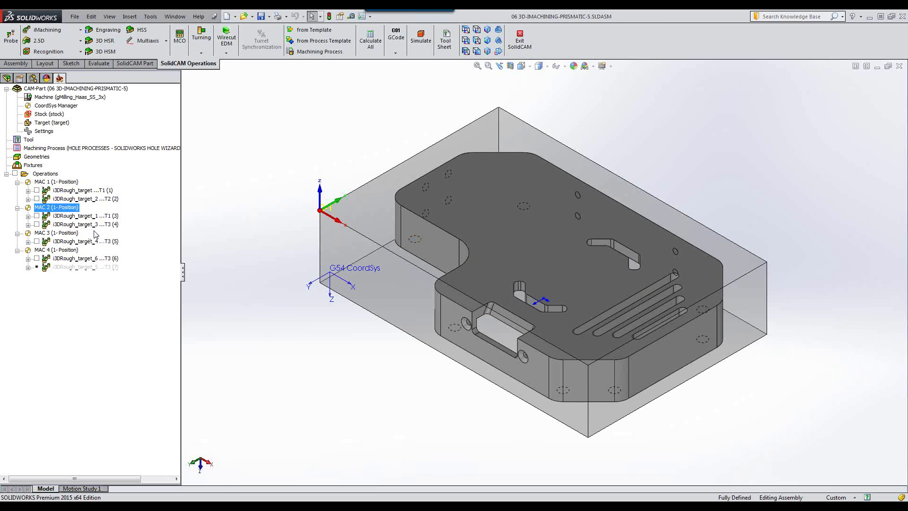
{"action": "double_click", "coordinate": [77, 215]}
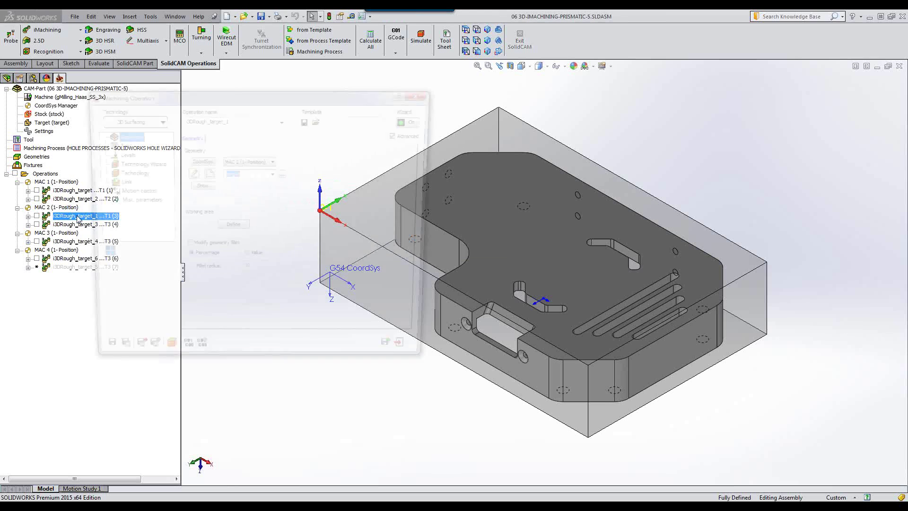
{"action": "left_click", "coordinate": [192, 186]}
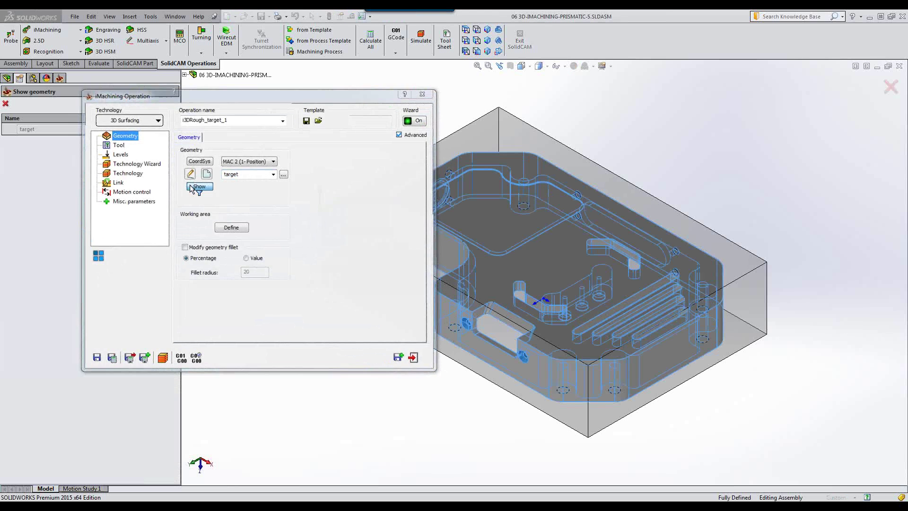
{"action": "left_click", "coordinate": [5, 103]}
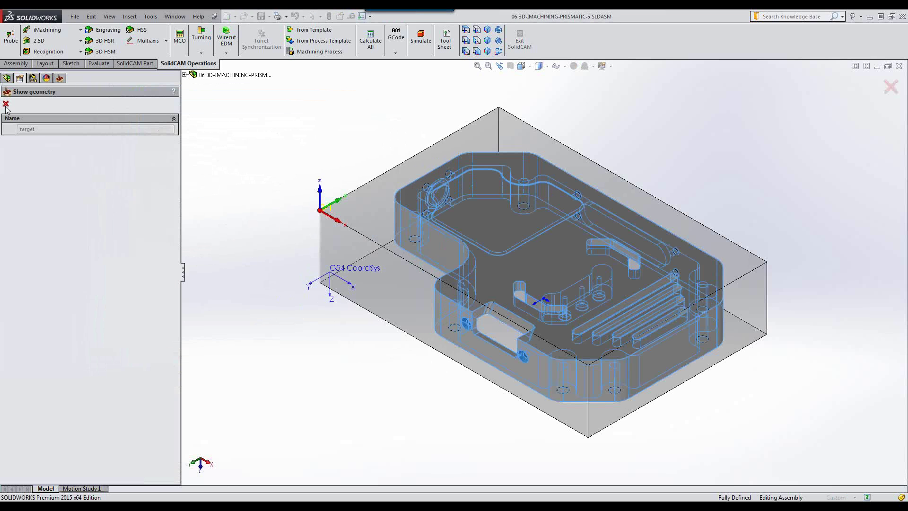
Step: Inspect the 3D rest material in the working area definition and the tool data of i3DRough_target_1, and exit the operation
{"action": "left_click", "coordinate": [231, 229]}
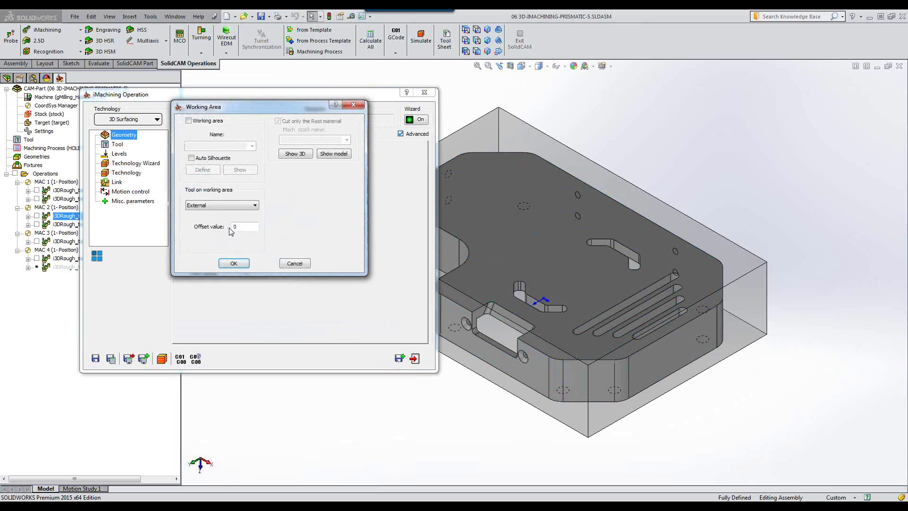
{"action": "left_click", "coordinate": [294, 154]}
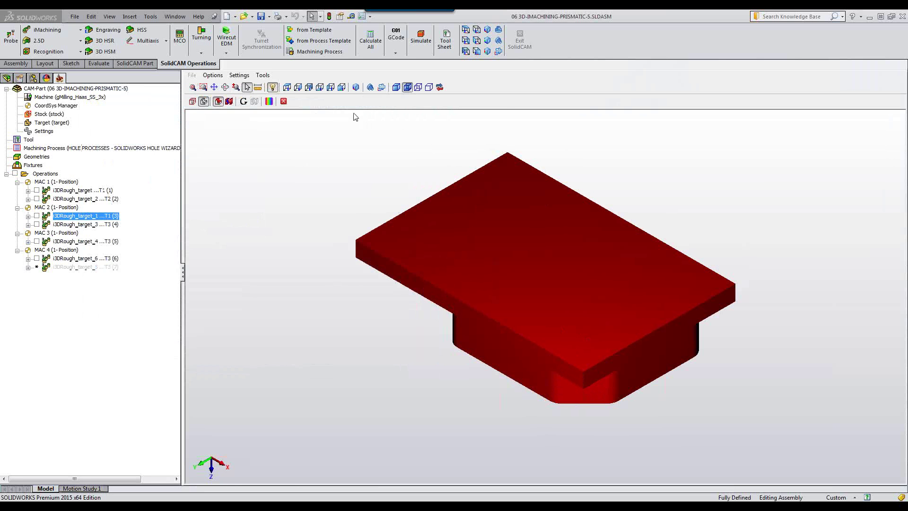
{"action": "left_click", "coordinate": [284, 102]}
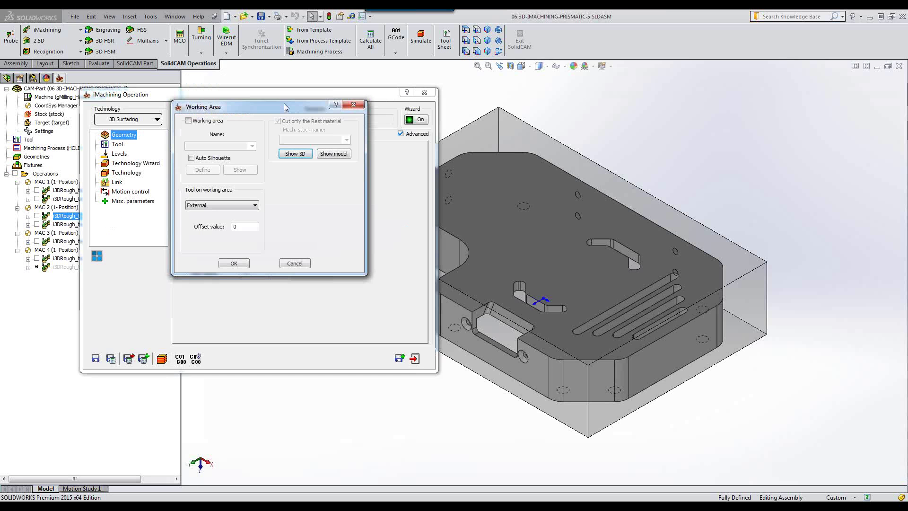
{"action": "left_click", "coordinate": [294, 263]}
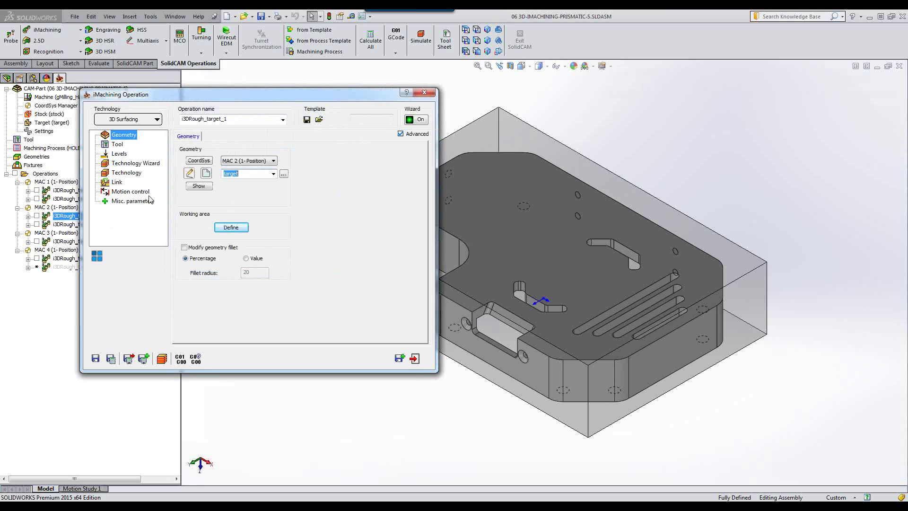
{"action": "left_click", "coordinate": [117, 144]}
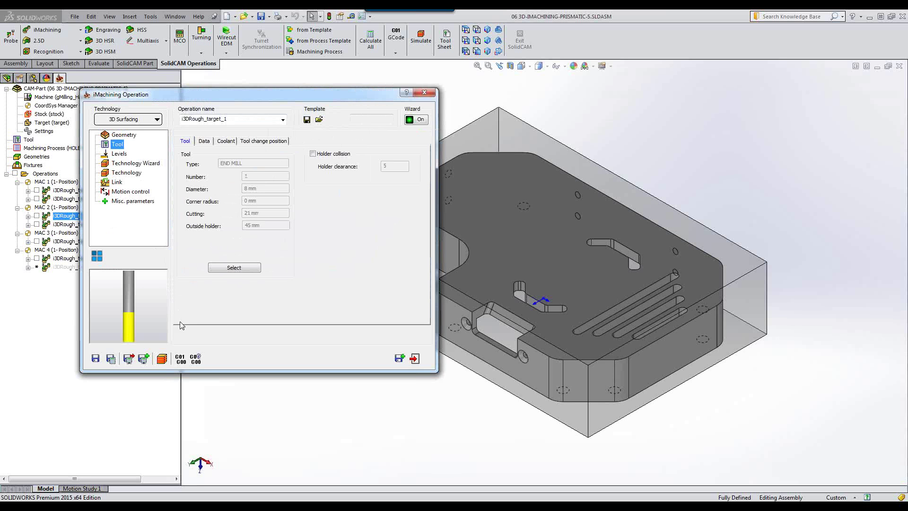
{"action": "left_click", "coordinate": [414, 359]}
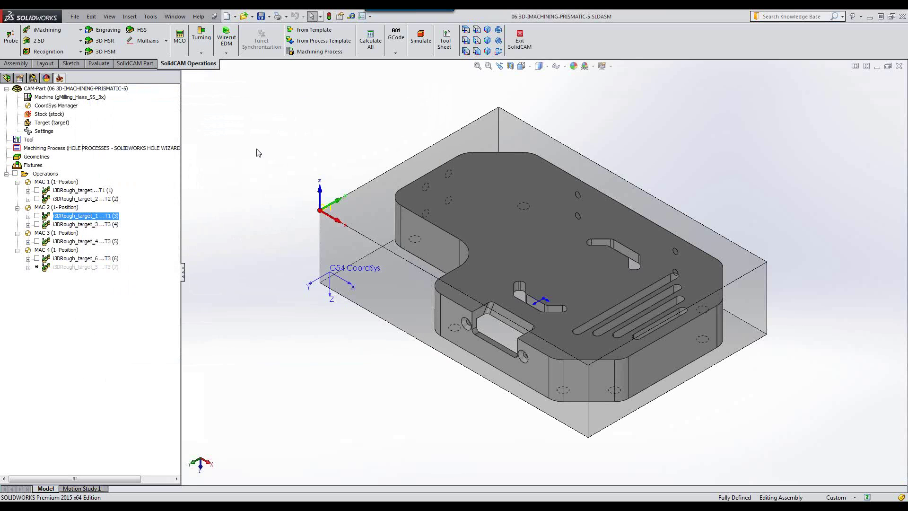
Step: Play the i3DRough_target_1 operation in the SolidVerify simulation and close the simulation
{"action": "left_click", "coordinate": [420, 47]}
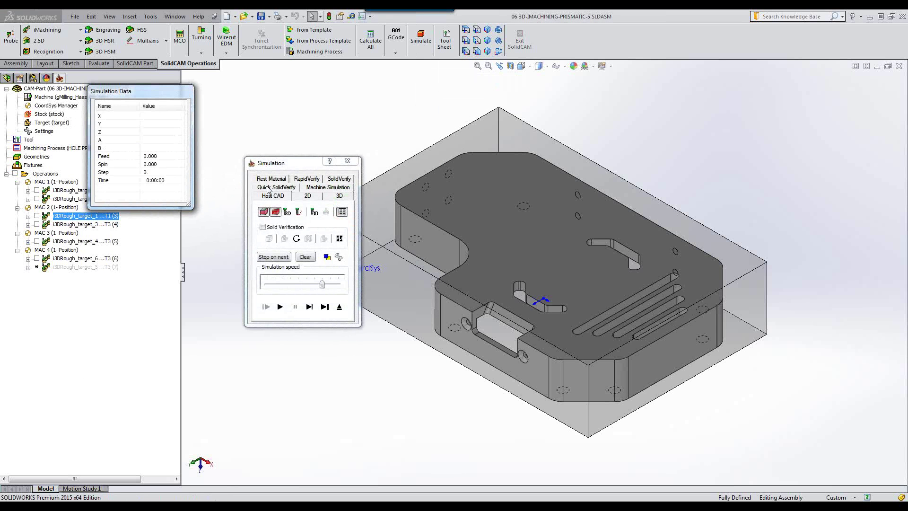
{"action": "left_click", "coordinate": [339, 179]}
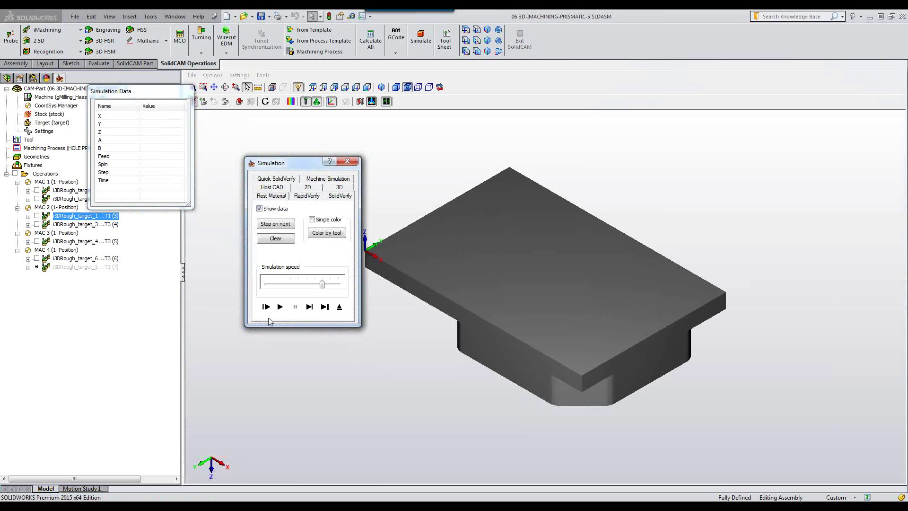
{"action": "left_click", "coordinate": [280, 306]}
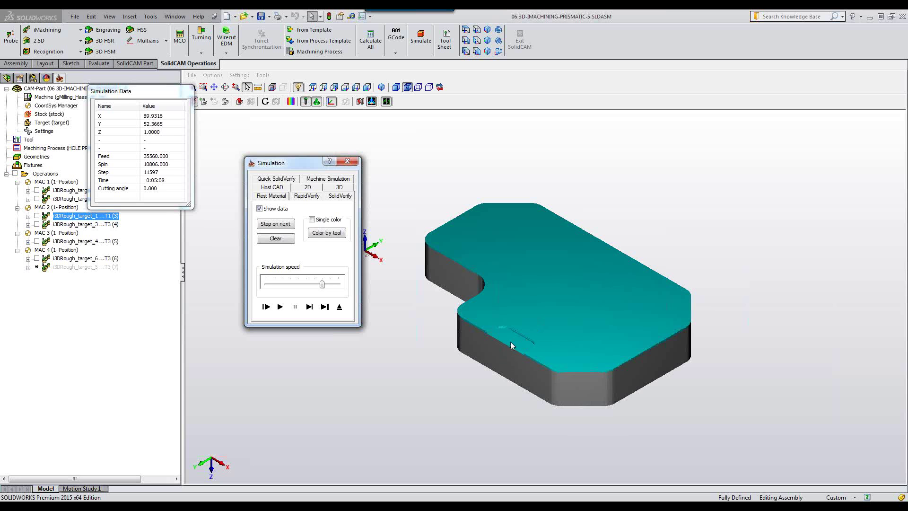
{"action": "left_click", "coordinate": [339, 307]}
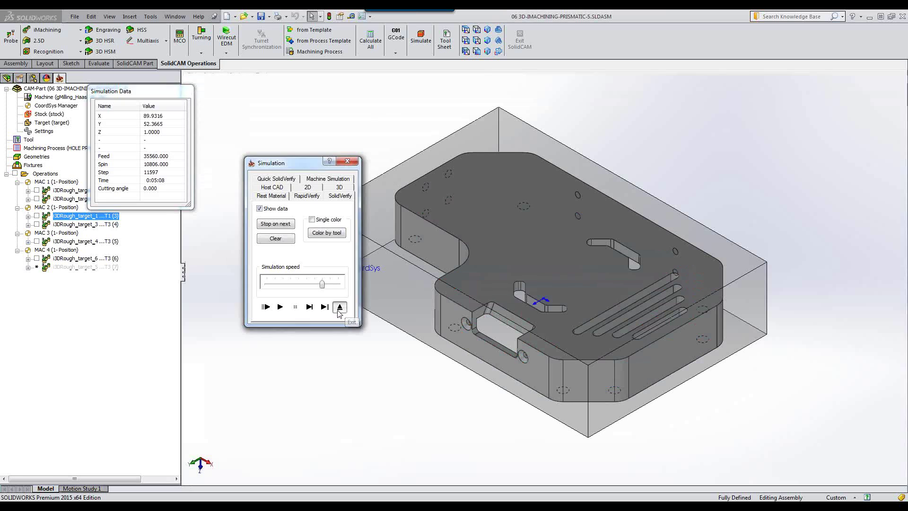
Step: Check the geometry settings of the i3DRough_target_3 operation under MAC 2, play it in the SolidVerify simulation and close the simulation
{"action": "double_click", "coordinate": [82, 225]}
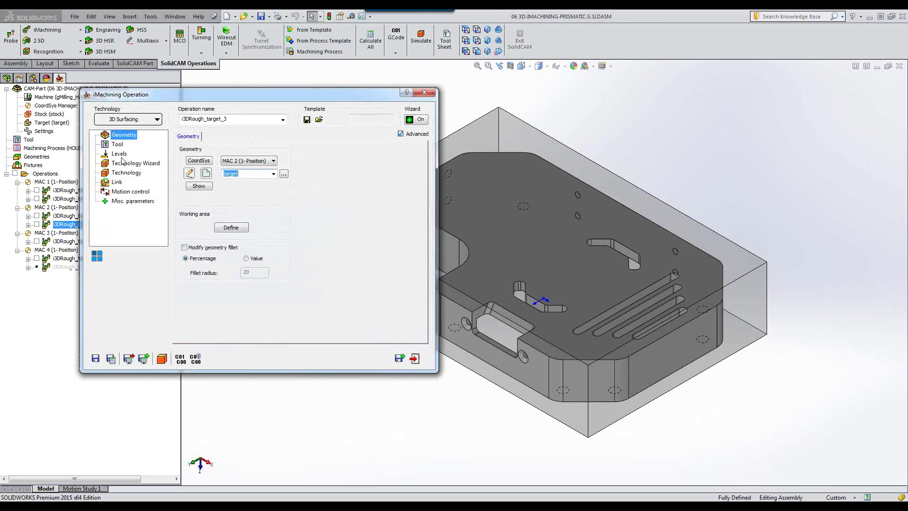
{"action": "left_click", "coordinate": [414, 358]}
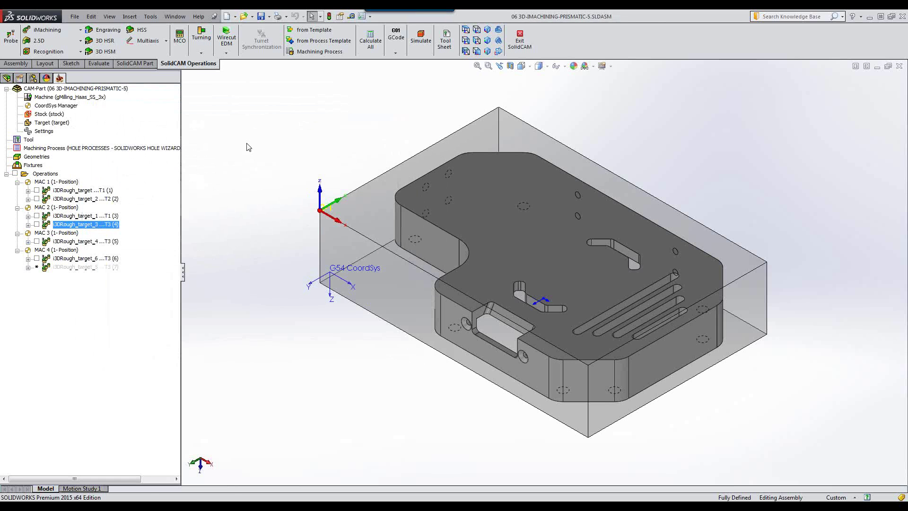
{"action": "left_click", "coordinate": [421, 42]}
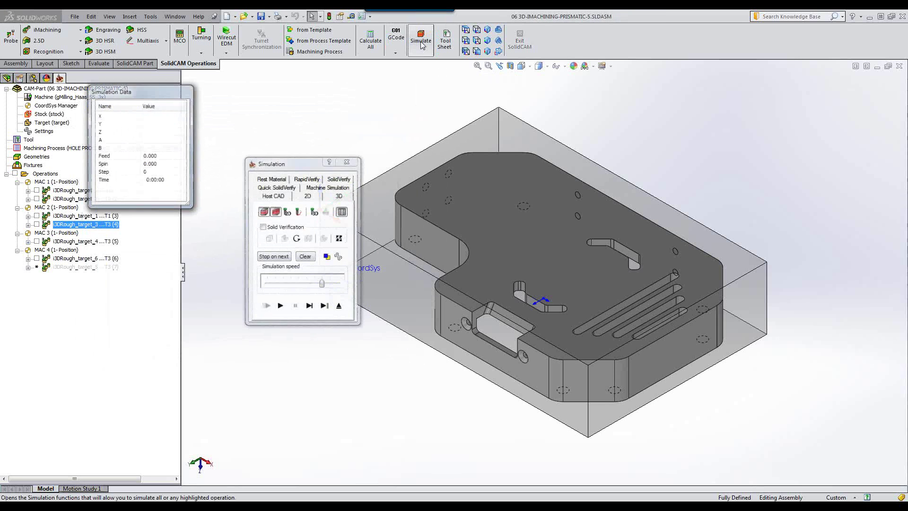
{"action": "left_click", "coordinate": [339, 179]}
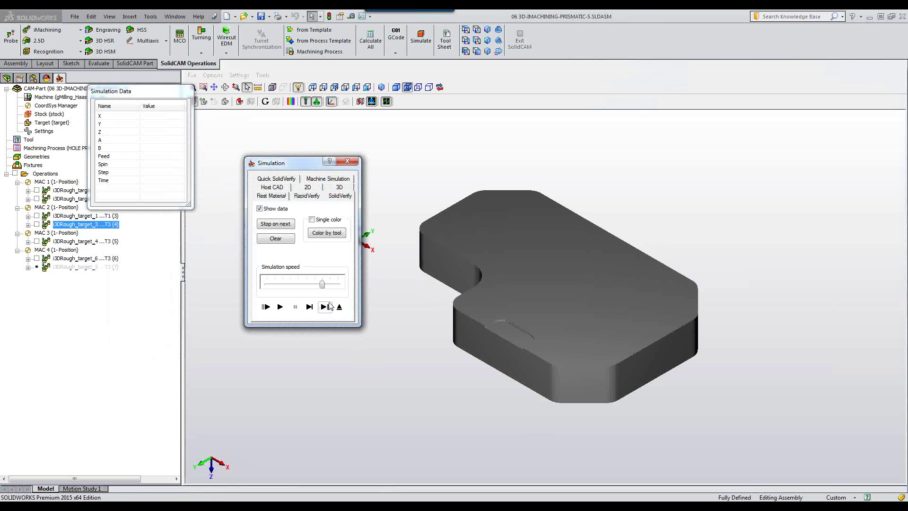
{"action": "left_click", "coordinate": [280, 306]}
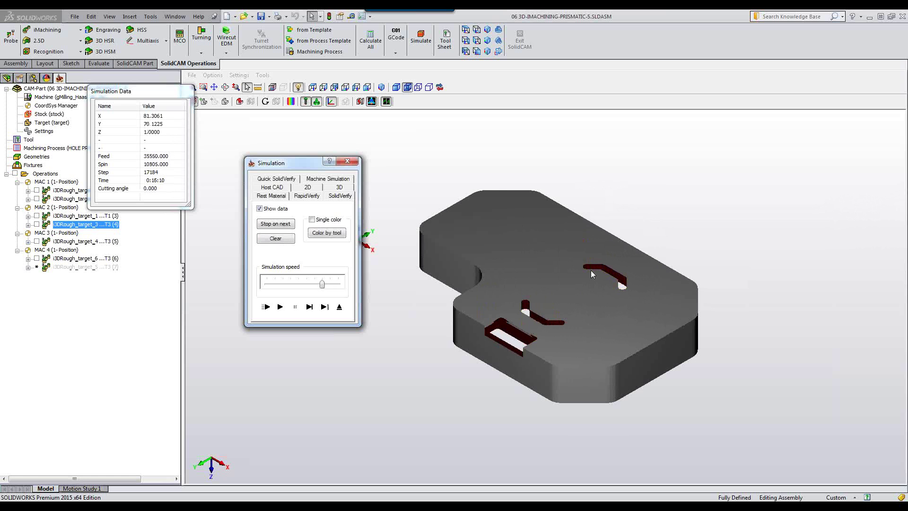
{"action": "left_click", "coordinate": [339, 307]}
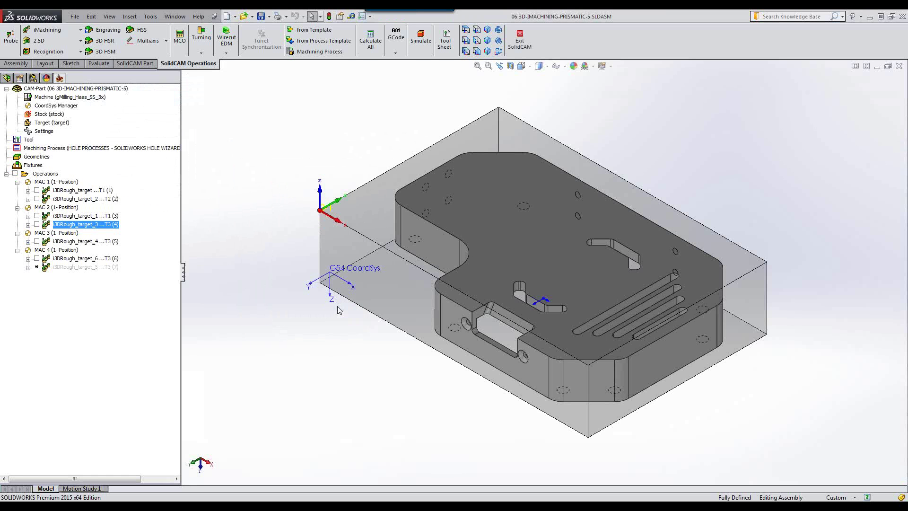
Step: Show the part in the MAC 3 position and play the i3DRough_target_4 operation in the SolidVerify simulation
{"action": "left_click", "coordinate": [58, 234]}
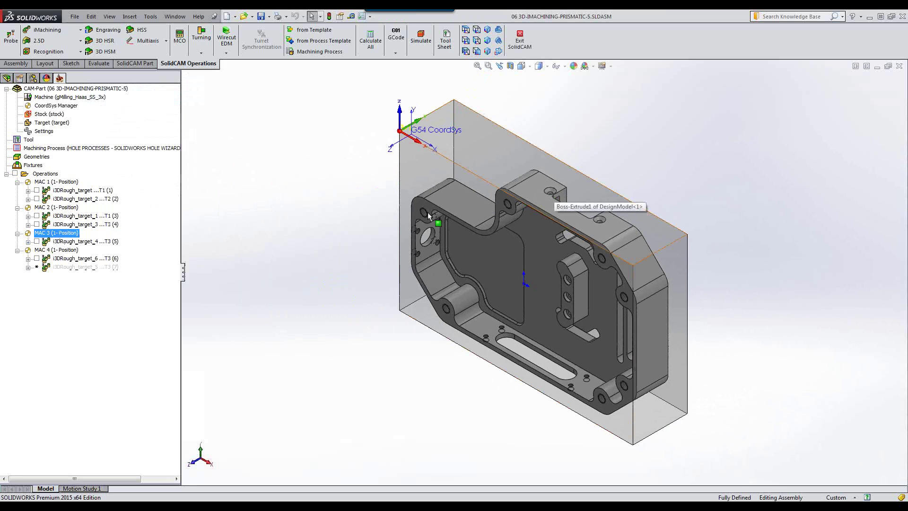
{"action": "left_click", "coordinate": [420, 38]}
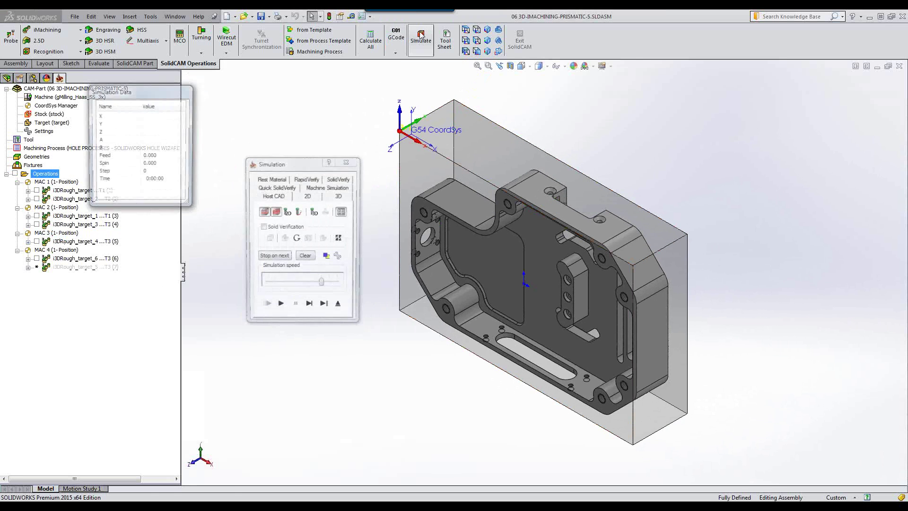
{"action": "left_click", "coordinate": [85, 244]}
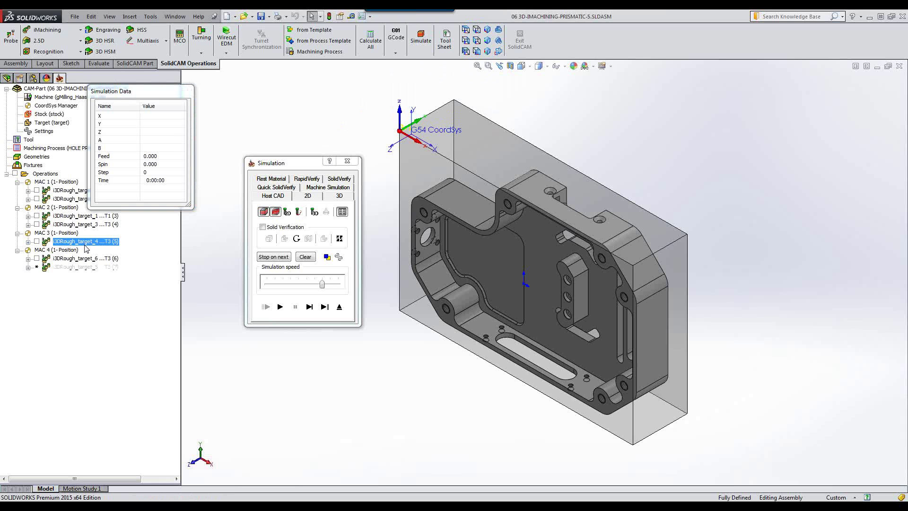
{"action": "left_click", "coordinate": [340, 195]}
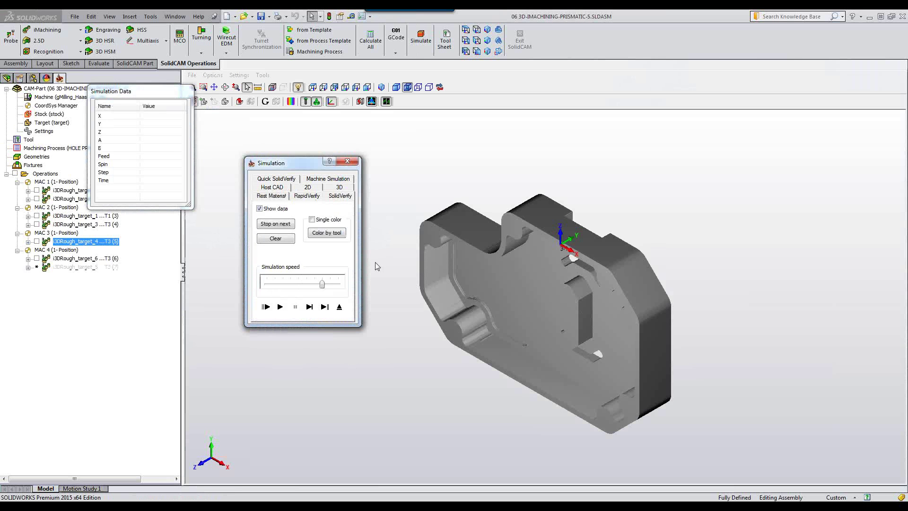
{"action": "middle_click_drag", "start_coordinate": [542, 178], "coordinate": [484, 216]}
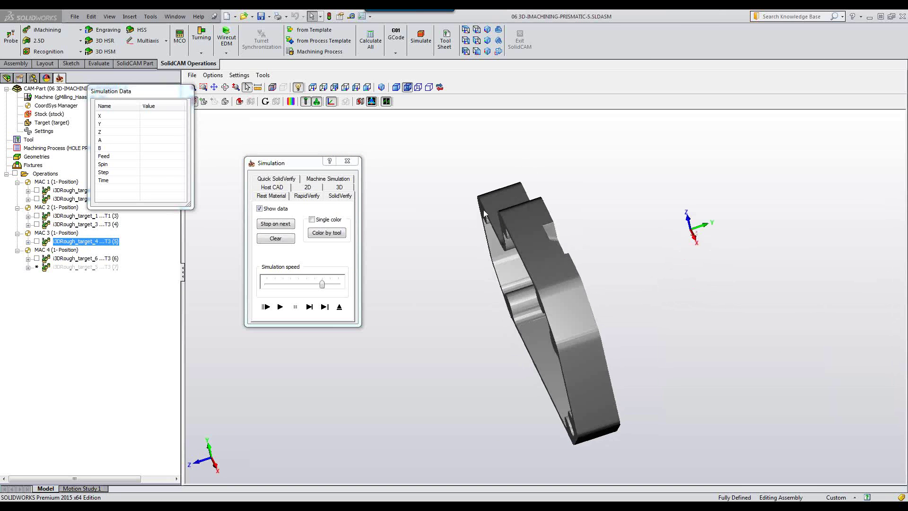
{"action": "left_click", "coordinate": [280, 307]}
Step: Examine the cutout machined by i3DRough_target_4 in the part's side wall from several angles and close the simulation
{"action": "middle_click_drag", "start_coordinate": [515, 252], "coordinate": [519, 255]}
{"action": "scroll", "coordinate": [546, 242], "scroll_direction": "up", "scroll_amount": 4}
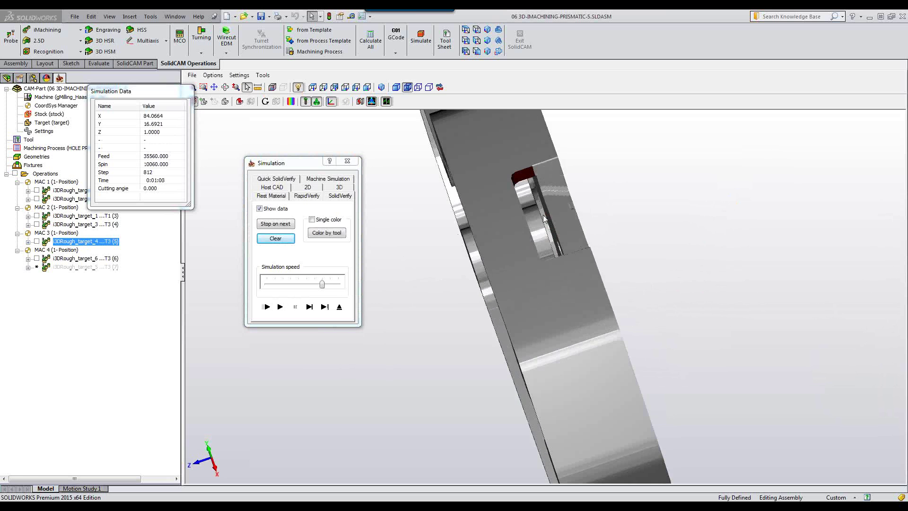
{"action": "middle_click_drag", "start_coordinate": [531, 235], "coordinate": [546, 192]}
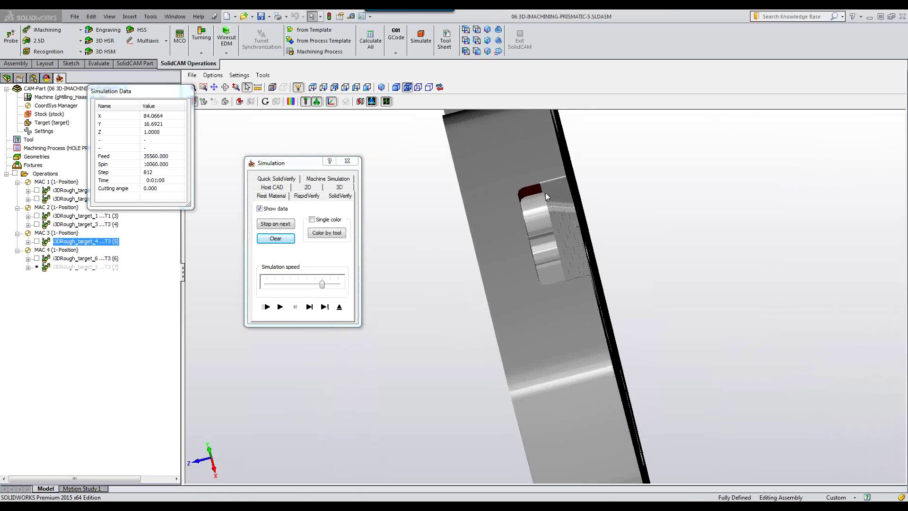
{"action": "mouse_move", "coordinate": [549, 252]}
{"action": "middle_mouse_down"}
{"action": "mouse_move", "coordinate": [551, 242]}
{"action": "mouse_move", "coordinate": [554, 258]}
{"action": "middle_mouse_up"}
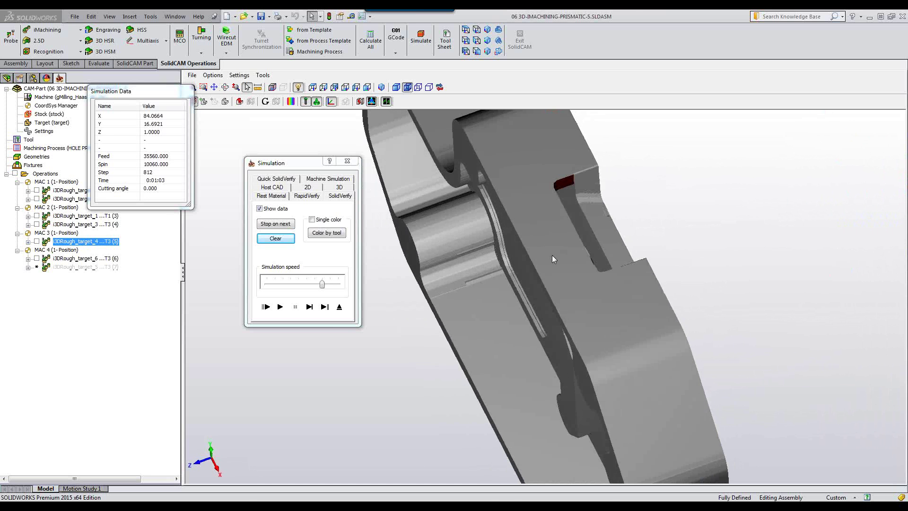
{"action": "left_click", "coordinate": [339, 307]}
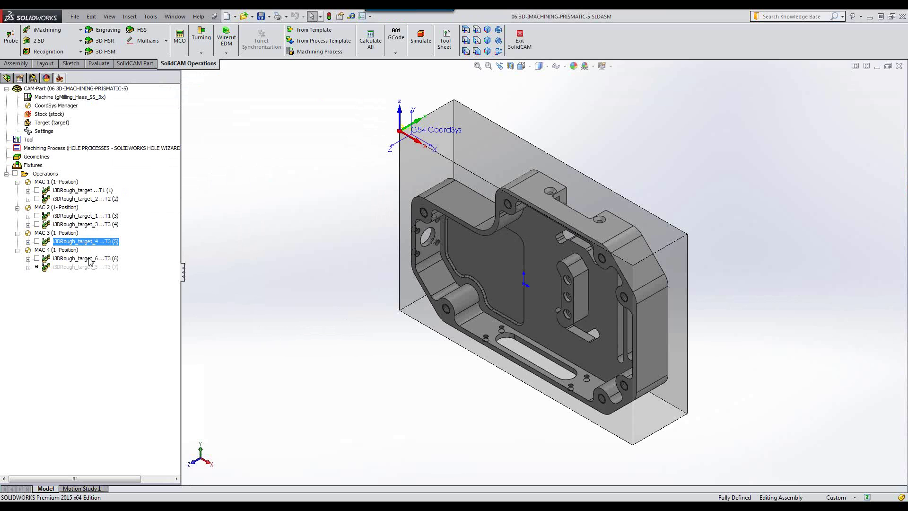
Step: Show the part in the MAC 4 position and inspect the 3D rest material in the working area definition of i3DRough_target_6
{"action": "left_click", "coordinate": [71, 249]}
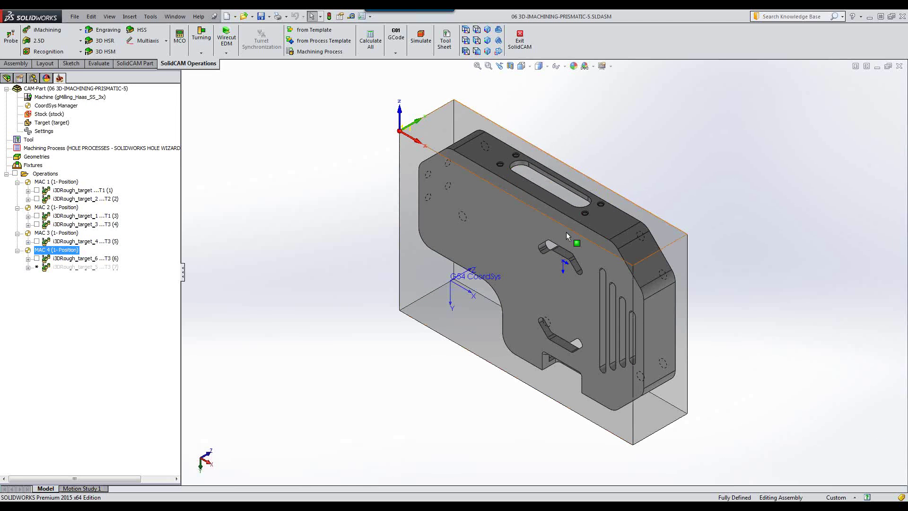
{"action": "double_click", "coordinate": [108, 259]}
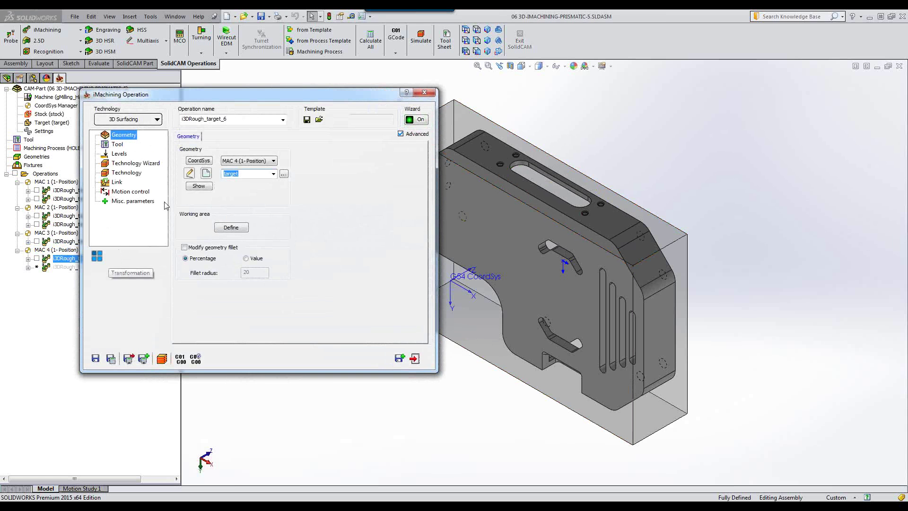
{"action": "left_click", "coordinate": [231, 227]}
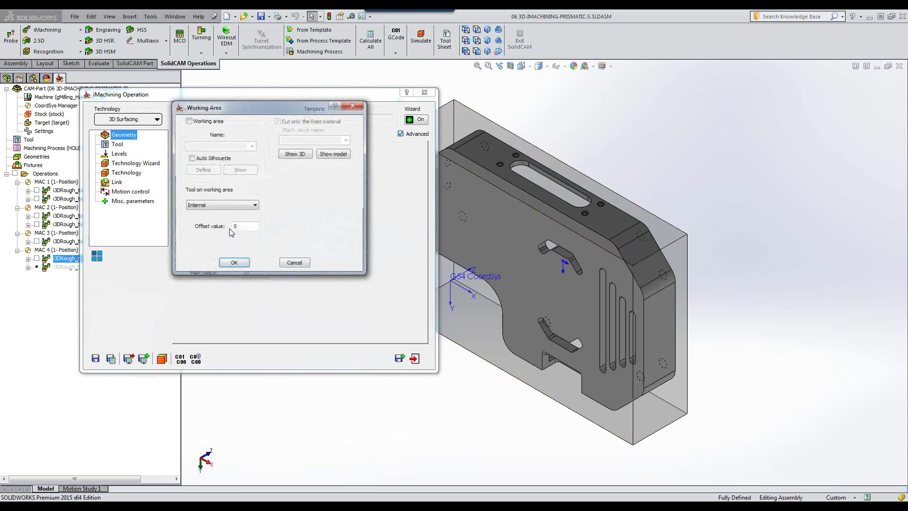
{"action": "left_click", "coordinate": [304, 154]}
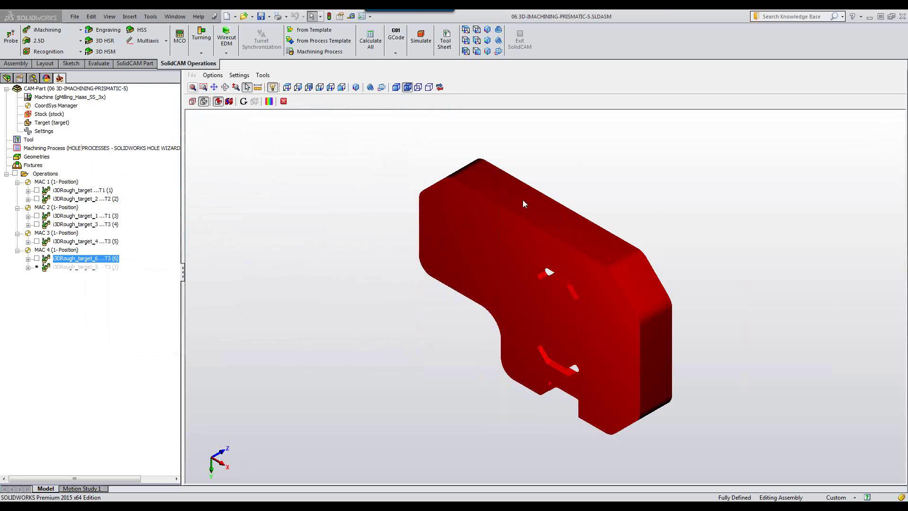
{"action": "left_click", "coordinate": [283, 101]}
{"action": "left_click", "coordinate": [294, 264]}
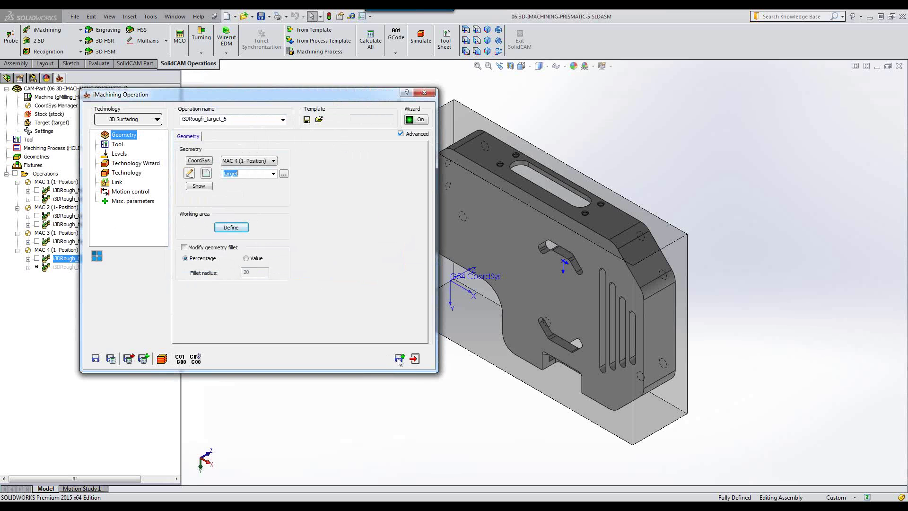
Step: Close the i3DRough_target_6 operation settings, play the operation in the SolidVerify simulation and close the simulation
{"action": "left_click", "coordinate": [416, 359]}
{"action": "left_click", "coordinate": [421, 38]}
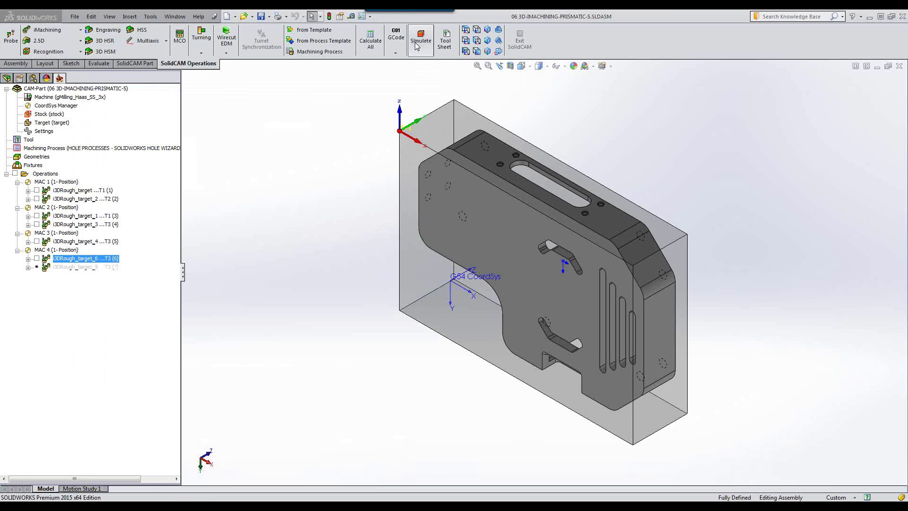
{"action": "left_click", "coordinate": [323, 179]}
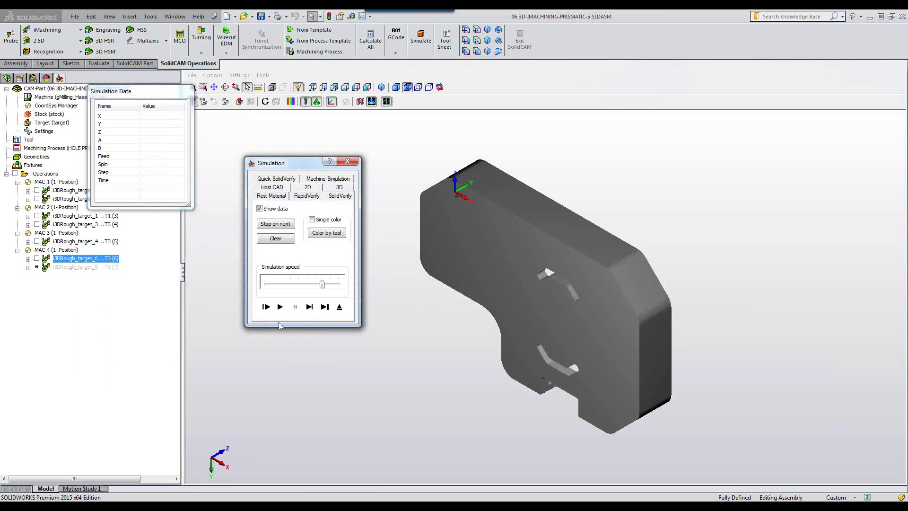
{"action": "left_click", "coordinate": [280, 306]}
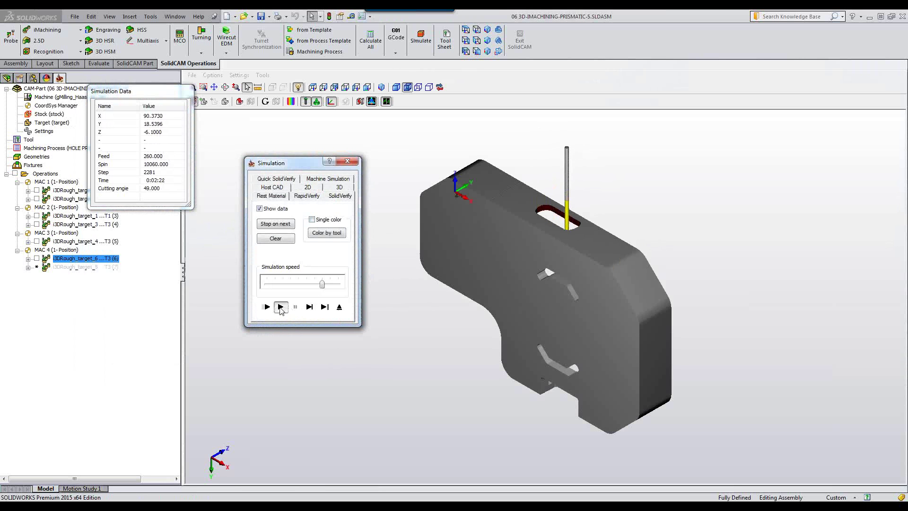
{"action": "left_click", "coordinate": [280, 307]}
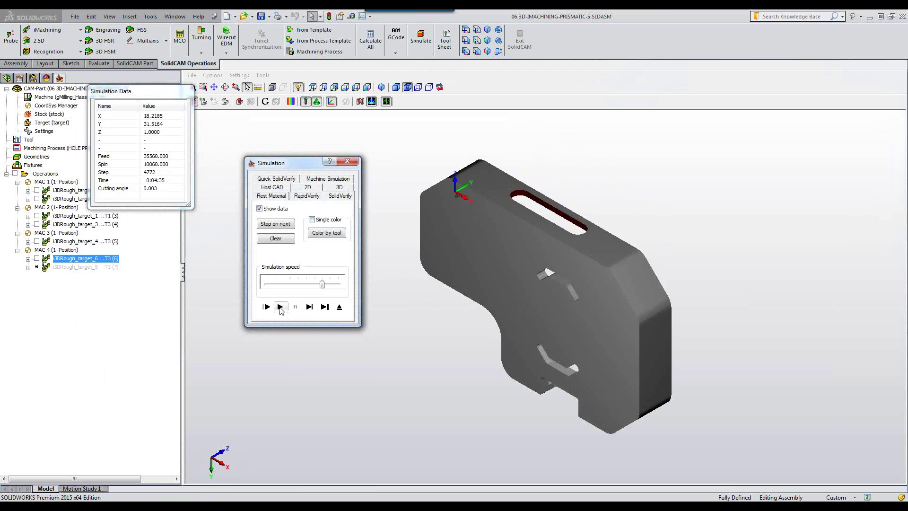
{"action": "left_click", "coordinate": [340, 307]}
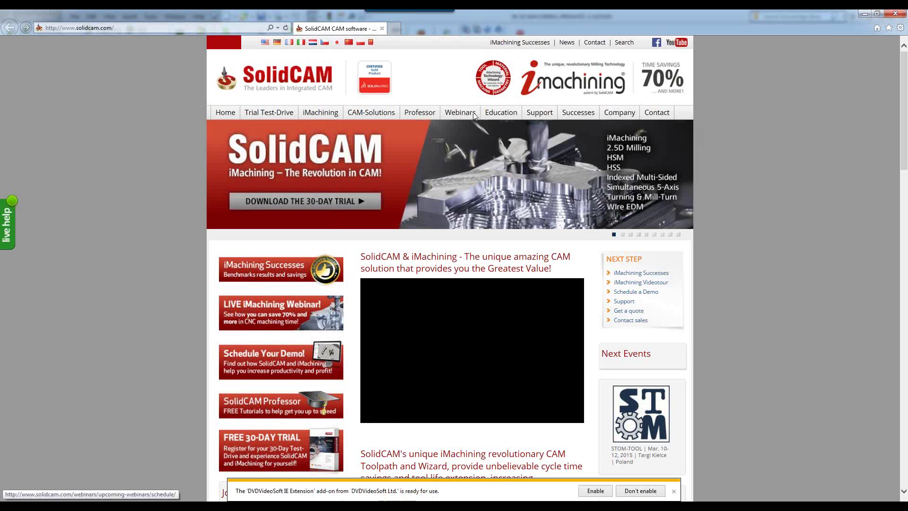
Step: On the SolidCAM website in the web browser, browse the latest webinar recordings, view the SolidWorks Hole Wizard Feature Recognition page and open the AFRM Webinar Series
{"action": "mouse_move", "coordinate": [475, 116]}
{"action": "left_click", "coordinate": [464, 146]}
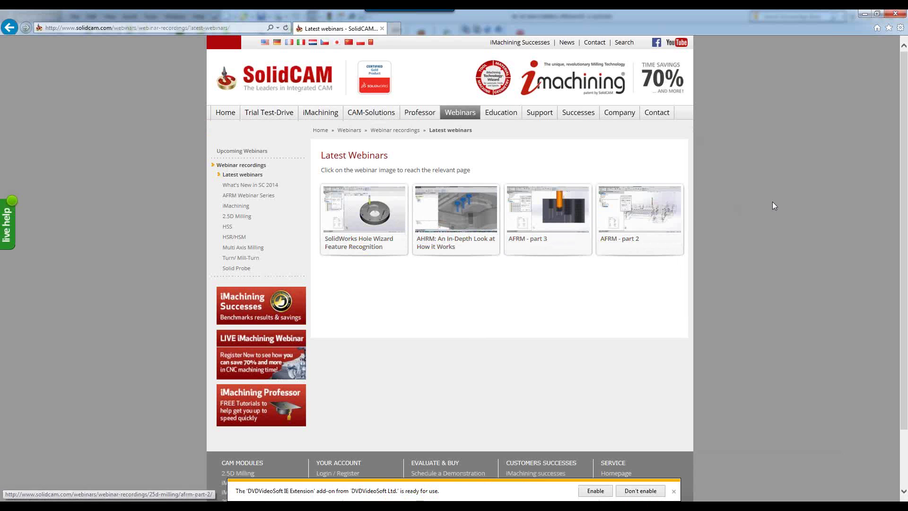
{"action": "left_click", "coordinate": [371, 218]}
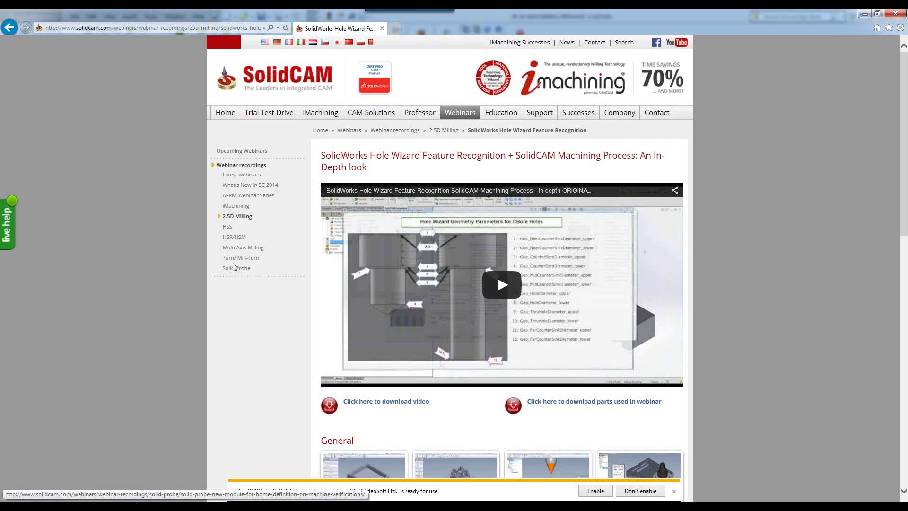
{"action": "left_click", "coordinate": [259, 198]}
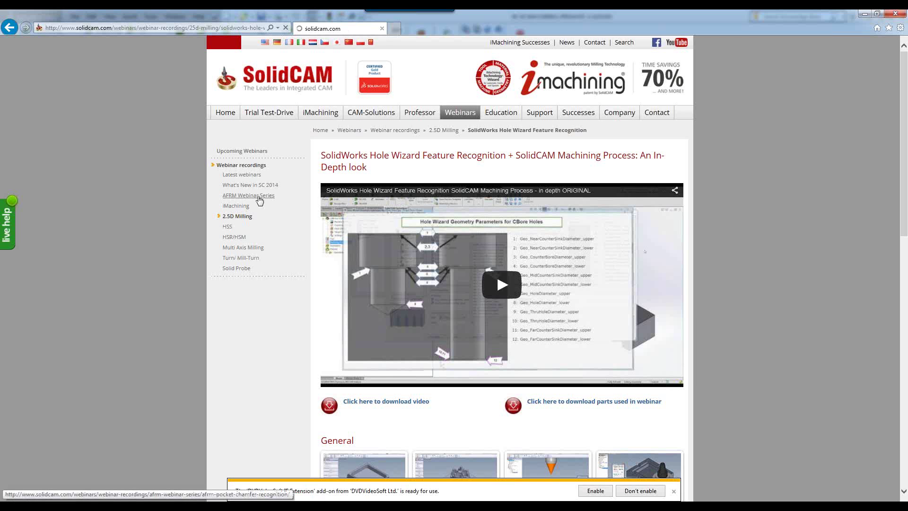